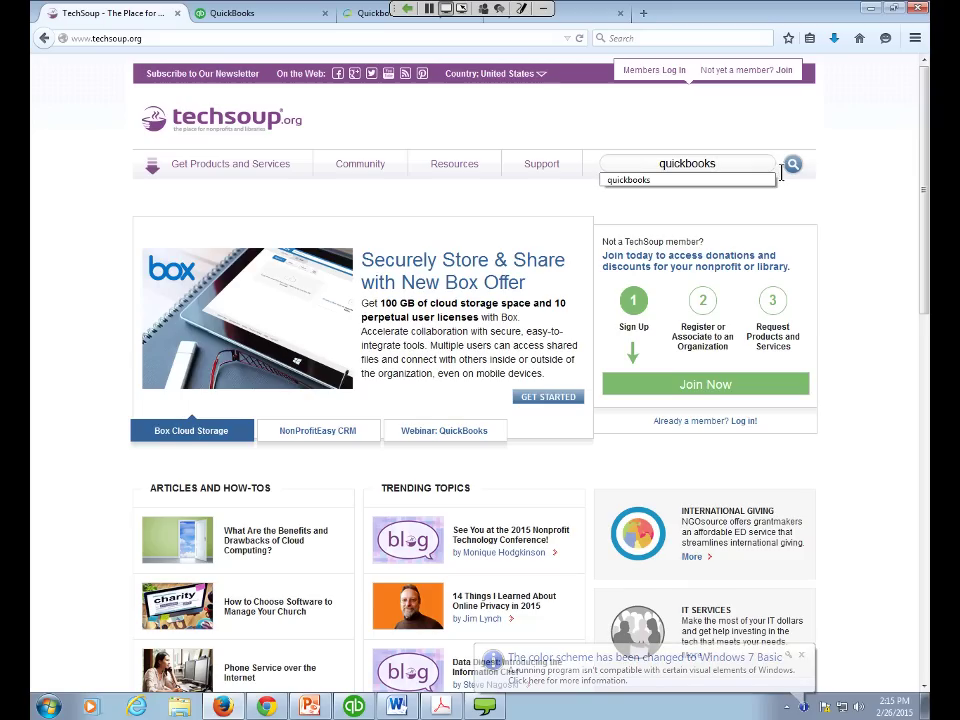
- Search TechSoup for 'quickbooks' and open QuickBooks Premier Editions 2015, 3 User Licenses details
{"action": "left_click", "coordinate": [792, 166]}
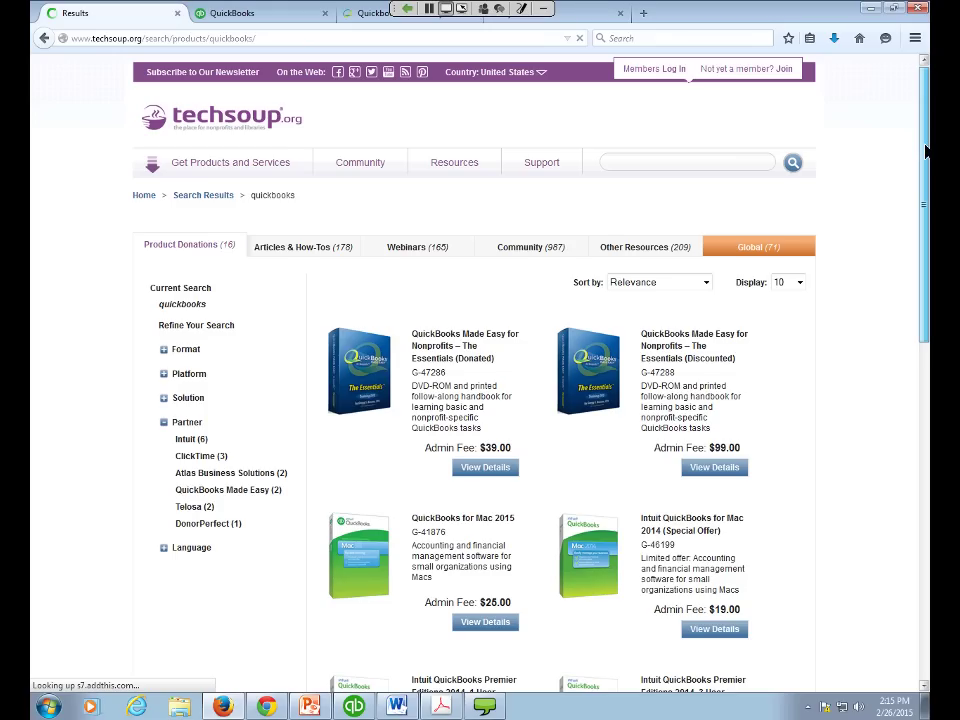
{"action": "left_click_drag", "start_coordinate": [926, 150], "coordinate": [928, 212]}
{"action": "scroll", "coordinate": [508, 306], "scroll_direction": "down", "scroll_amount": 1}
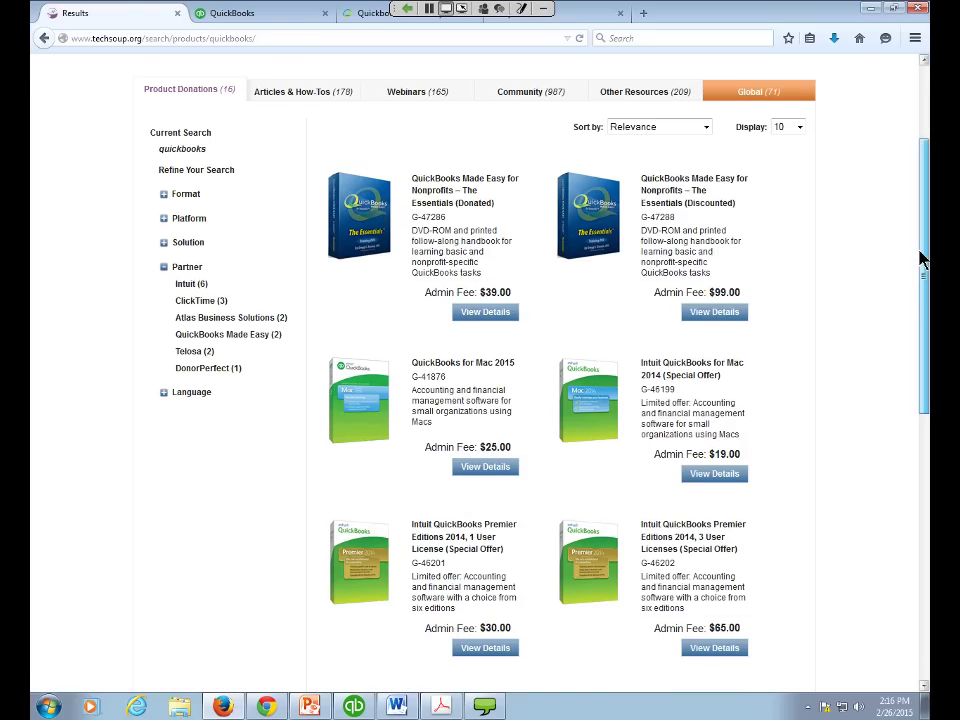
{"action": "left_click_drag", "start_coordinate": [924, 300], "coordinate": [924, 354]}
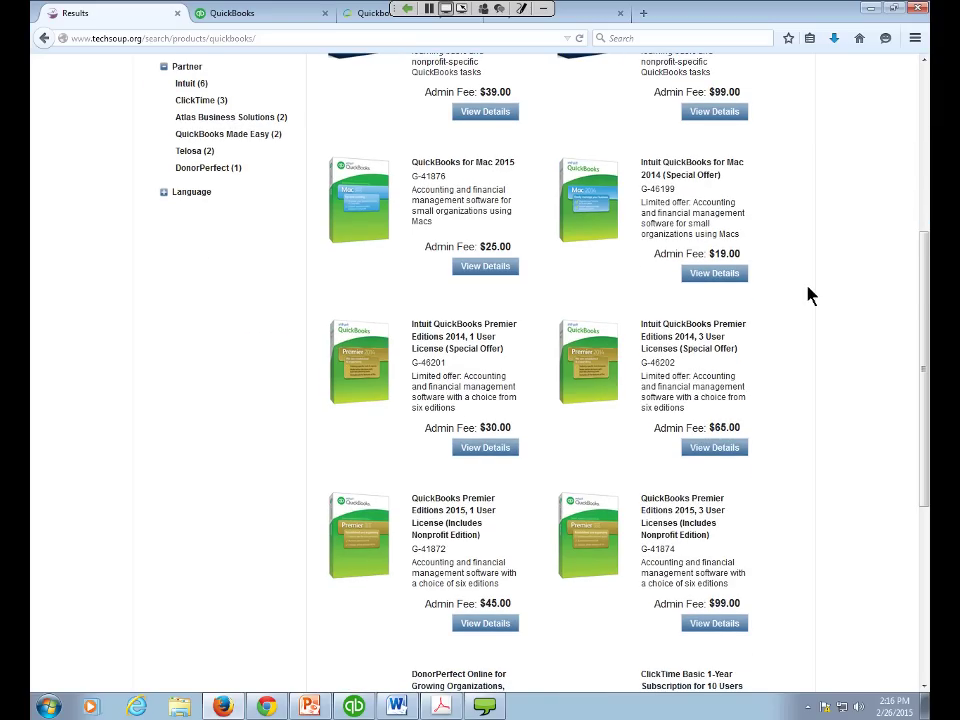
{"action": "left_click_drag", "start_coordinate": [924, 295], "coordinate": [923, 350]}
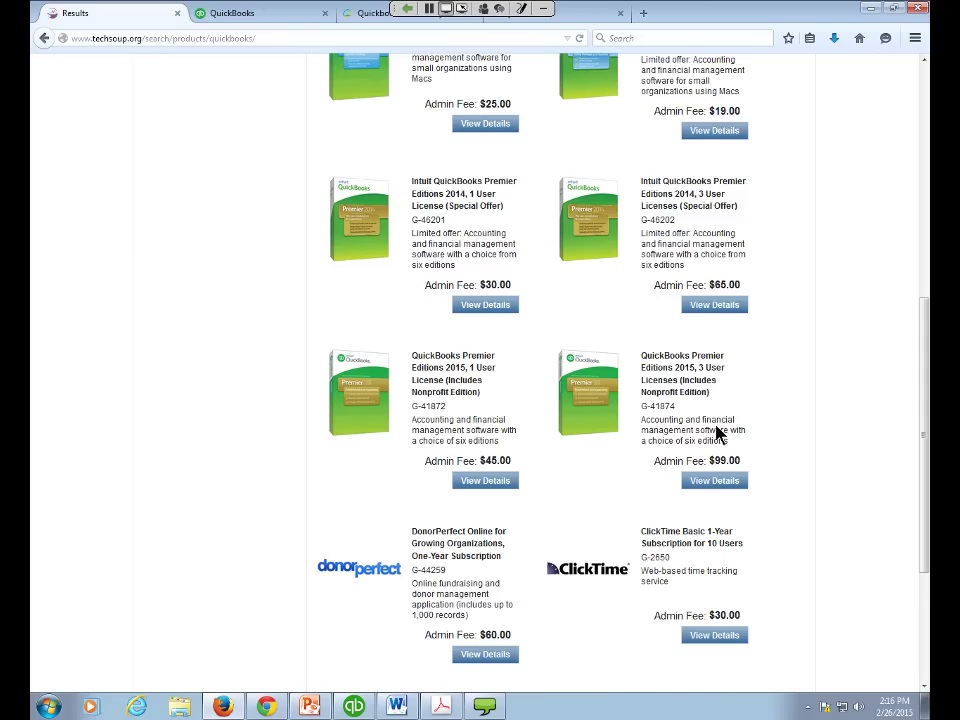
{"action": "left_click", "coordinate": [715, 481]}
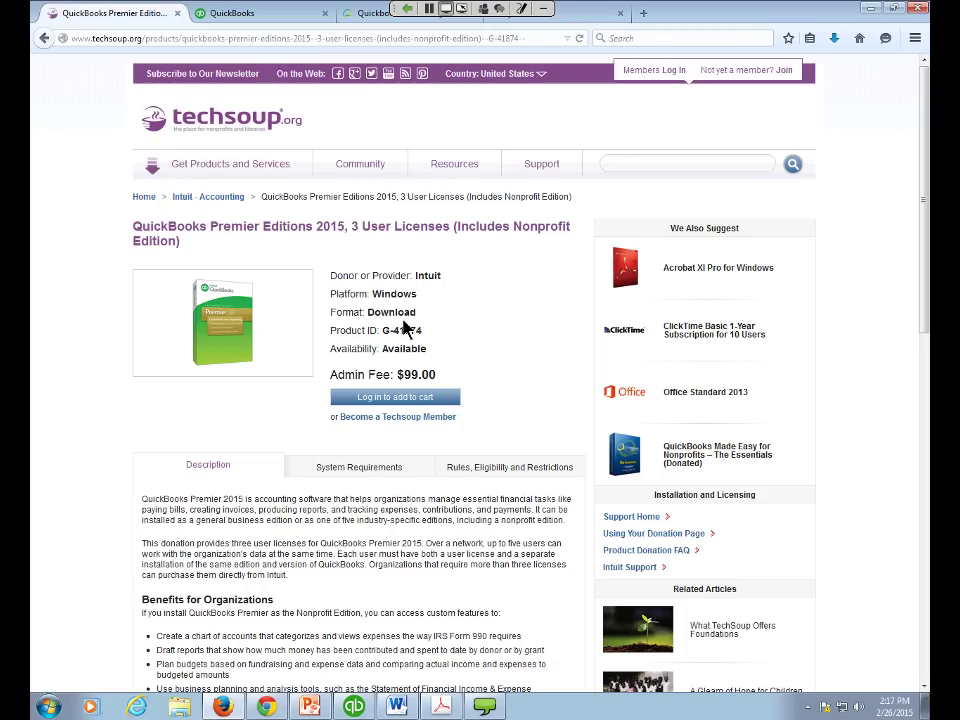
- Go from the QuickBooks browser tabs to the QuickBooks Desktop No Company Open window
{"action": "left_click", "coordinate": [265, 20]}
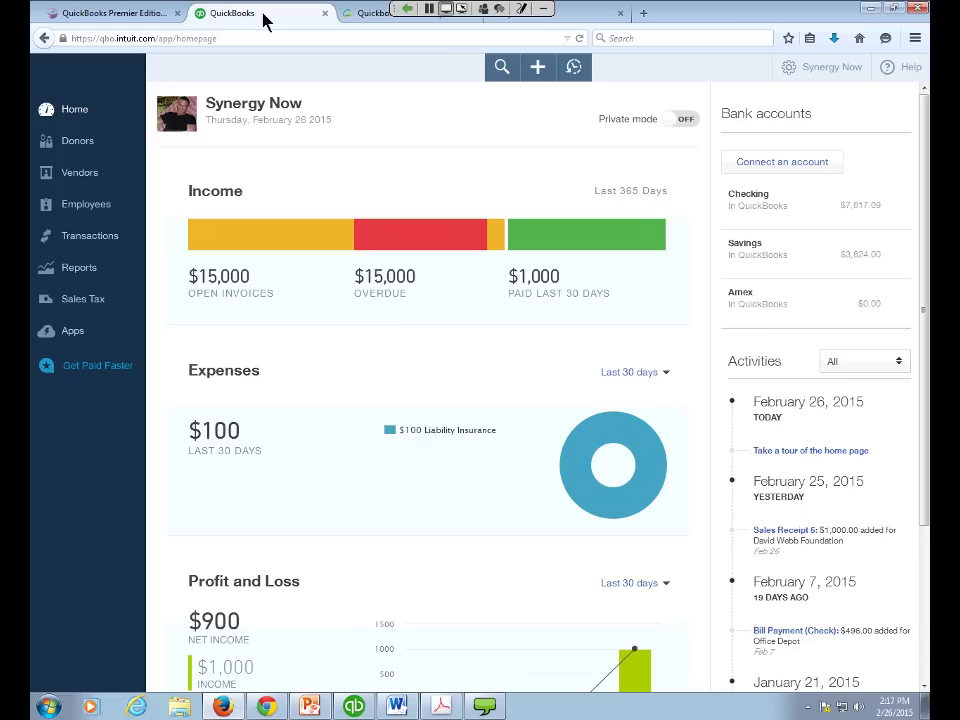
{"action": "left_click", "coordinate": [348, 18]}
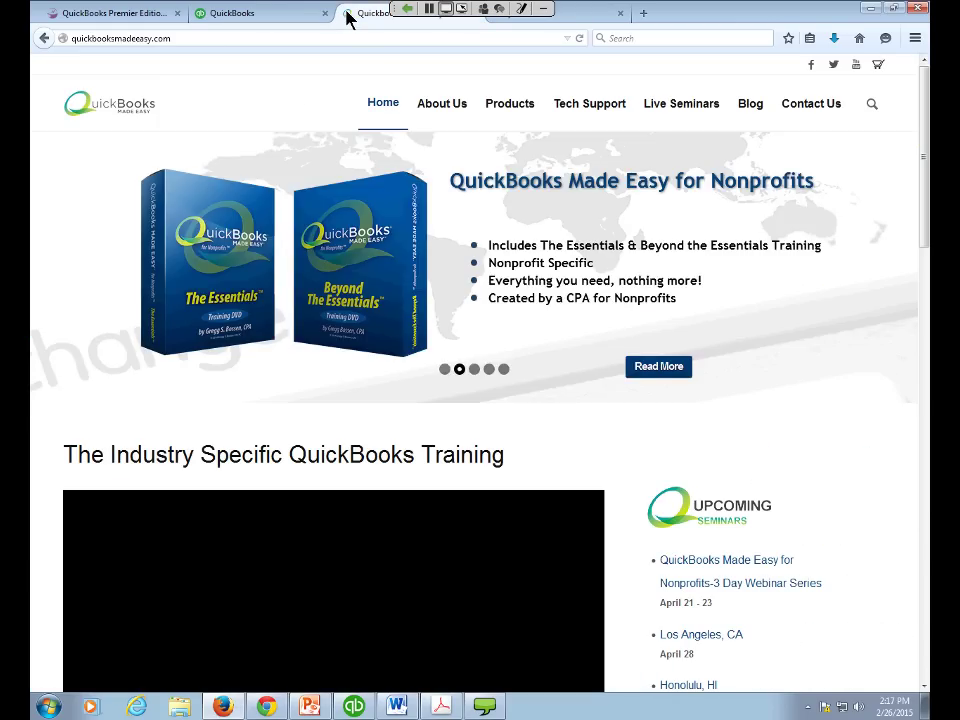
{"action": "left_click", "coordinate": [358, 704]}
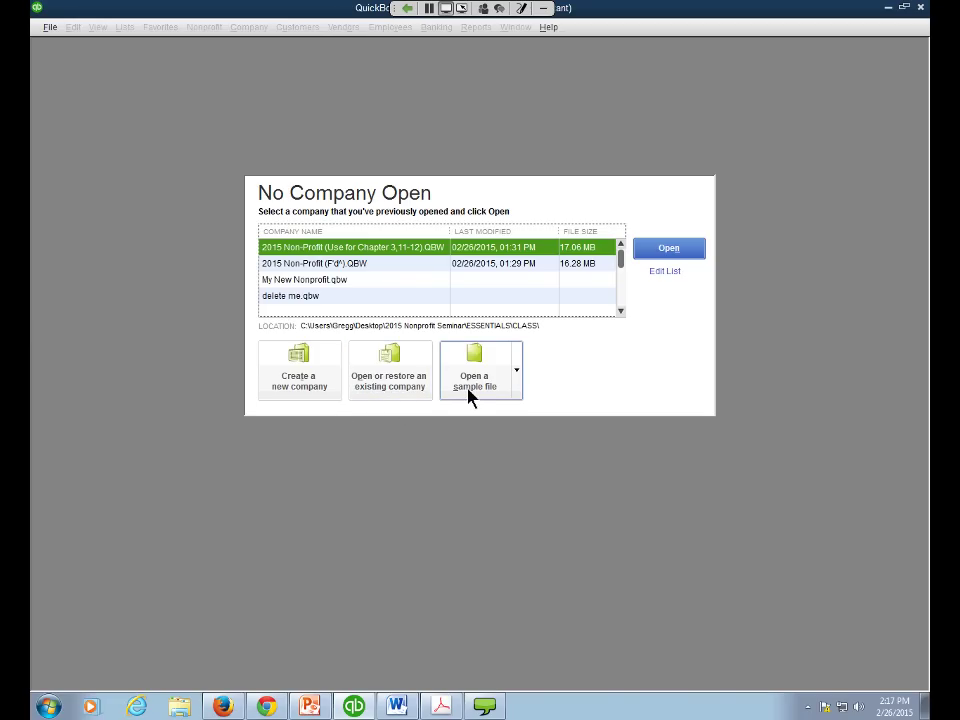
- Open the sample file 2015 Non-Profit (Use for Chapter 3,11-12) from the sample list
{"action": "left_click", "coordinate": [517, 378]}
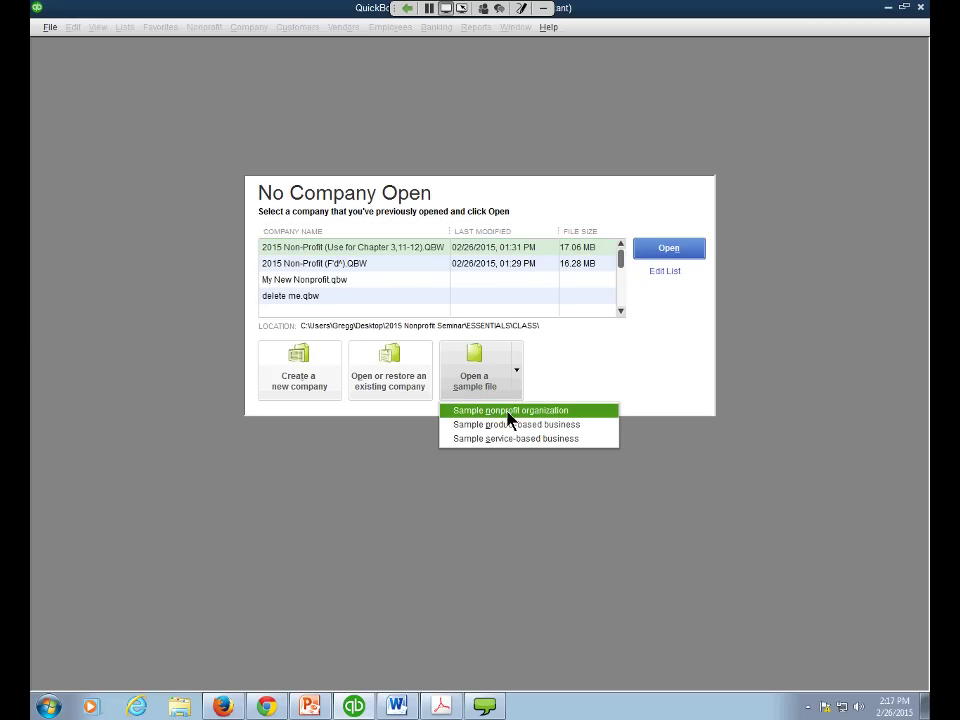
{"action": "left_click", "coordinate": [401, 261]}
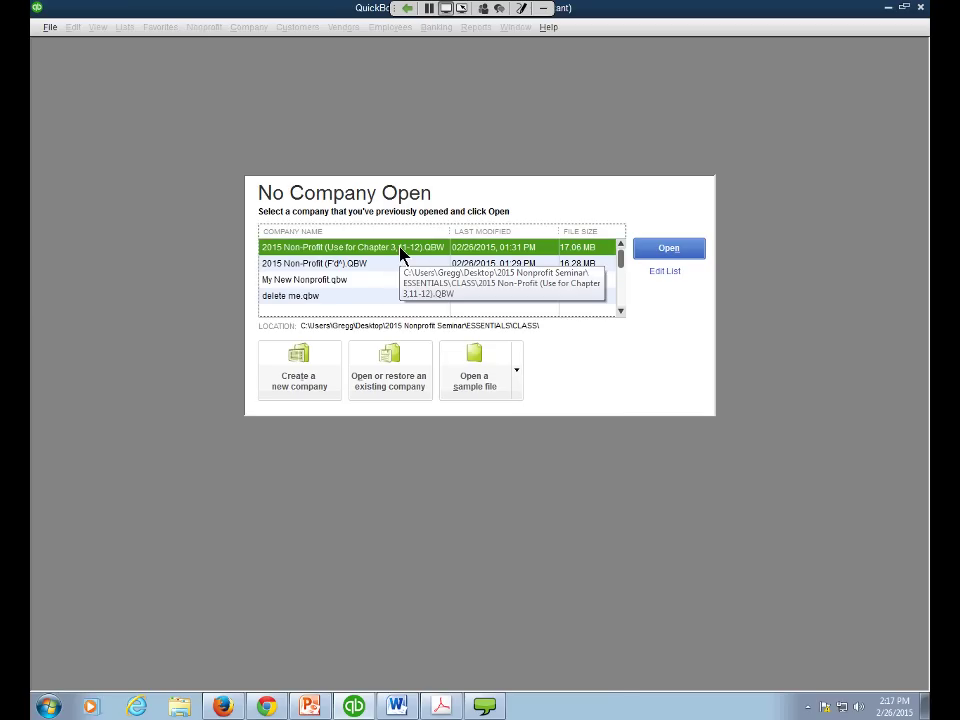
{"action": "left_click", "coordinate": [662, 249]}
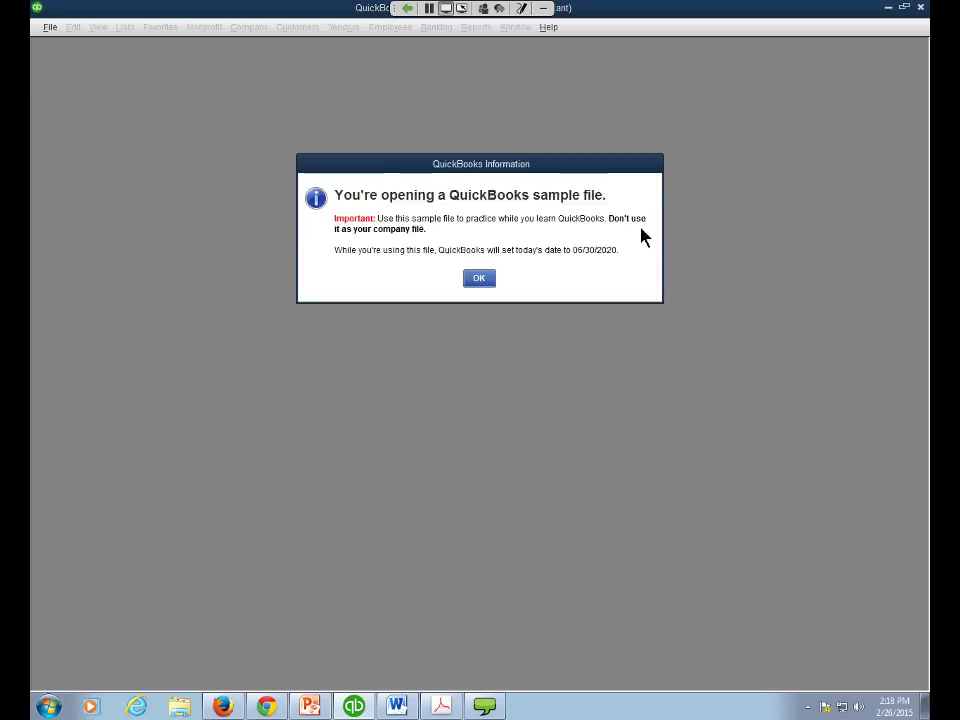
- Accept the sample-file notice dated 06/30/2020 to load the nonprofit Home Page
{"action": "left_click", "coordinate": [483, 280]}
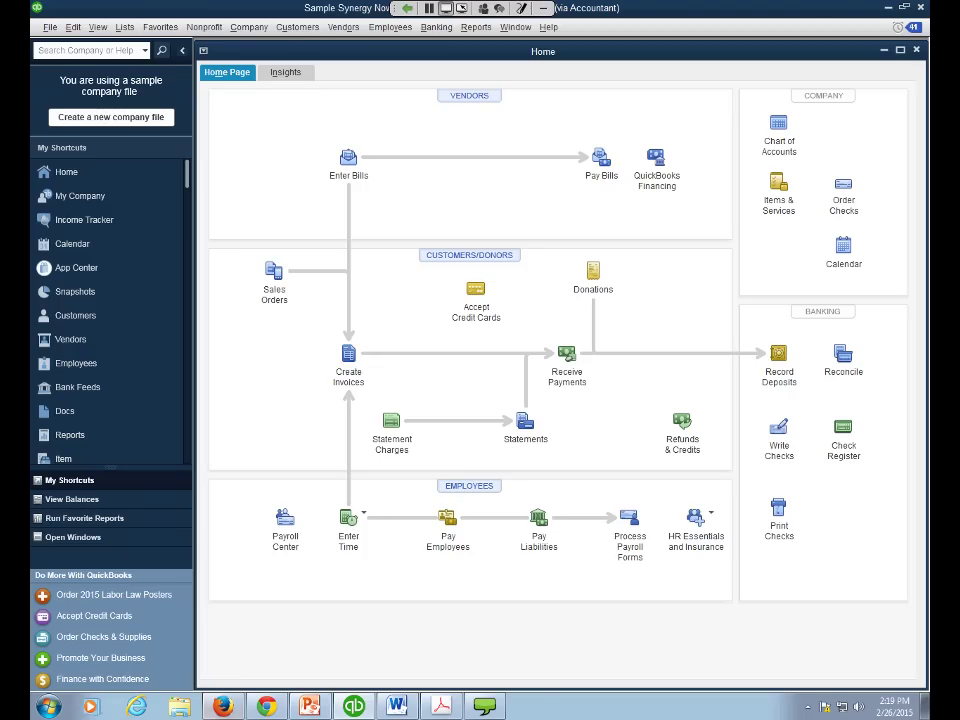
{"action": "left_click", "coordinate": [222, 706]}
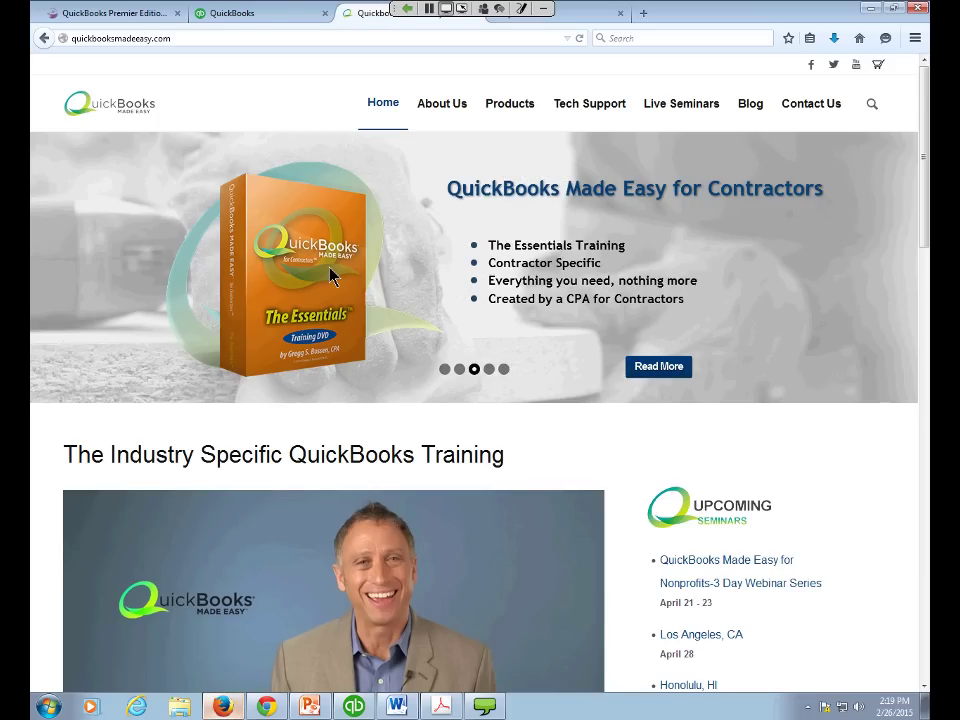
{"action": "key", "text": "ctrl+Page_Up"}
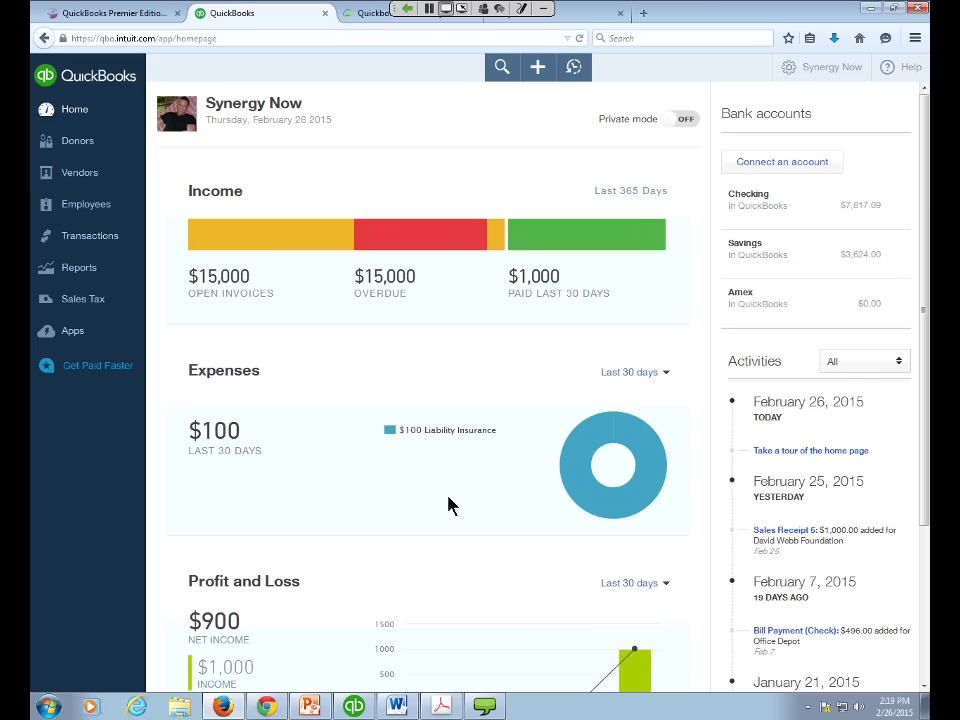
{"action": "key", "text": "alt+Tab"}
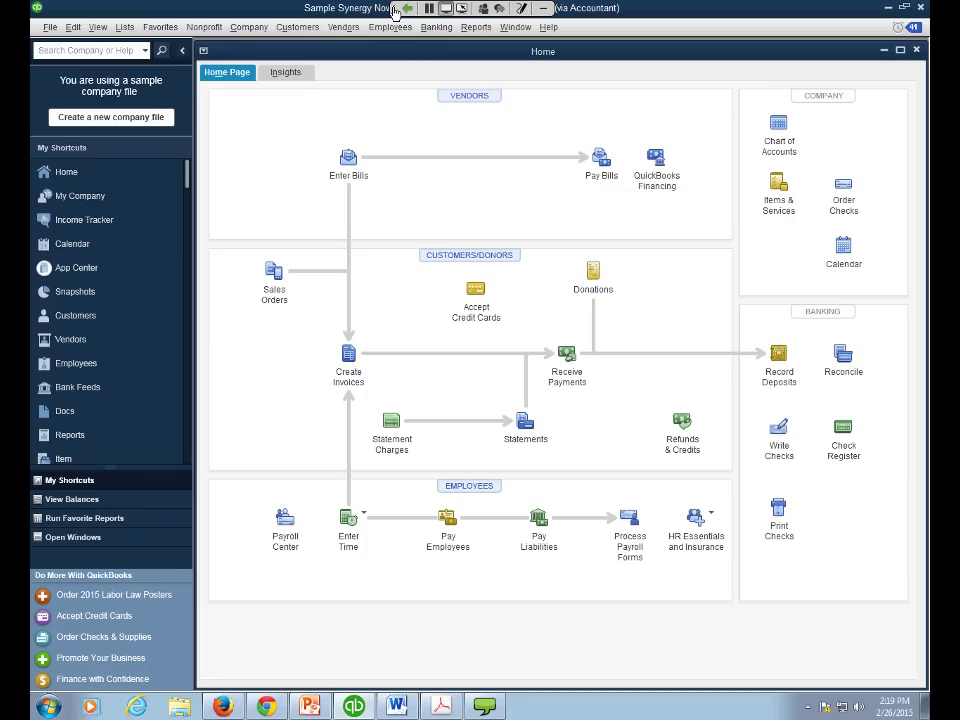
{"action": "left_click_drag", "start_coordinate": [395, 10], "coordinate": [769, 226]}
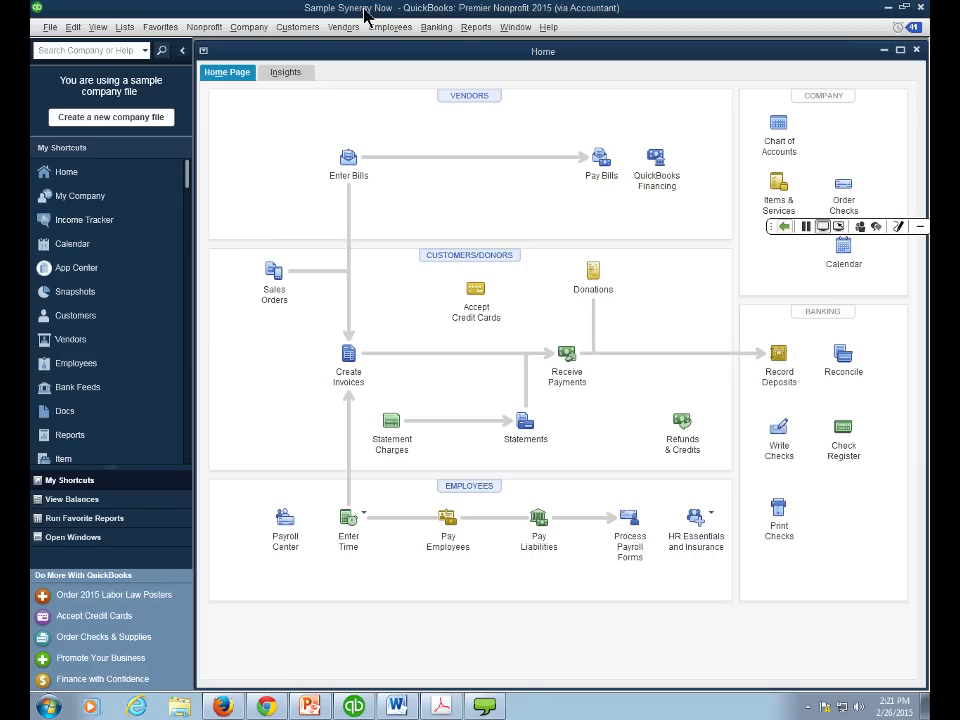
- Reopen 2015 Non-Profit (Use for Chapter 3,11-12) via Open or Restore Company and accept the notice
{"action": "key", "text": "alt"}
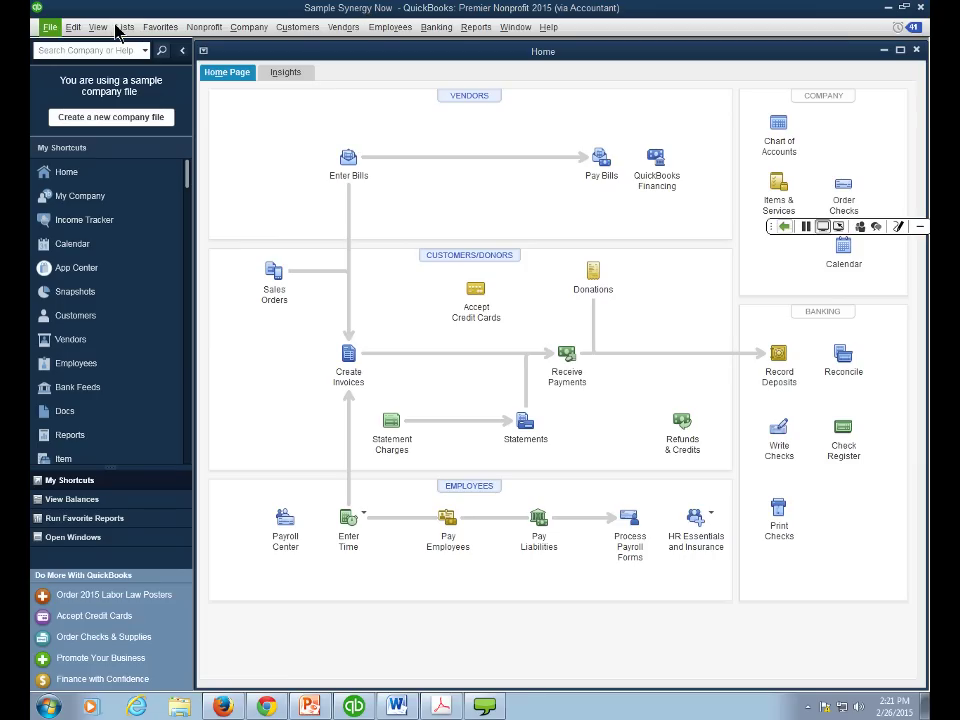
{"action": "left_click", "coordinate": [50, 30]}
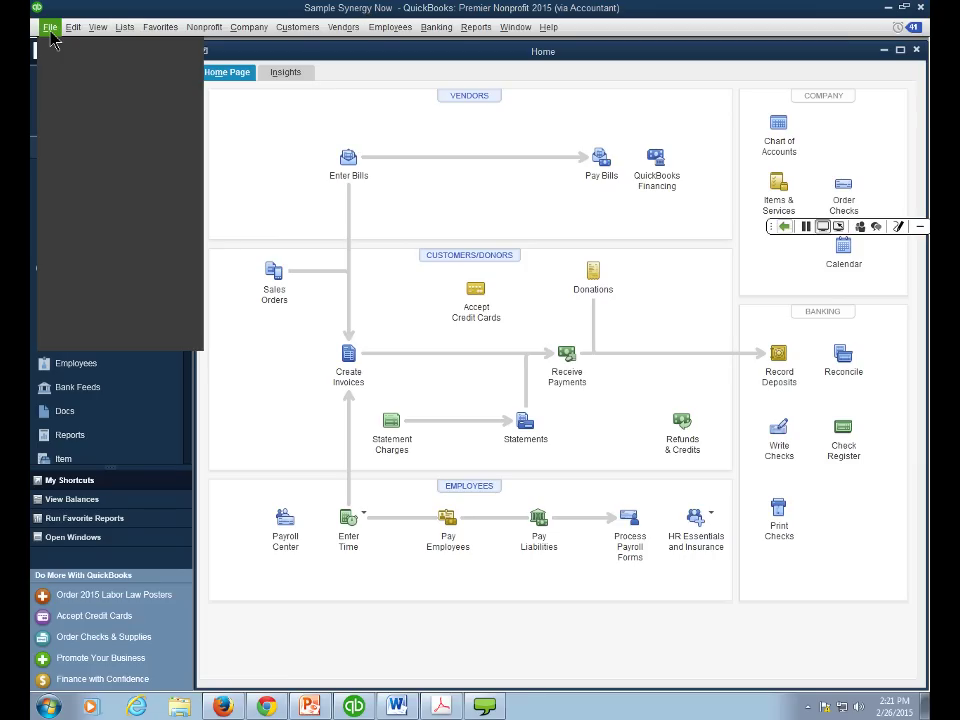
{"action": "left_click", "coordinate": [65, 62]}
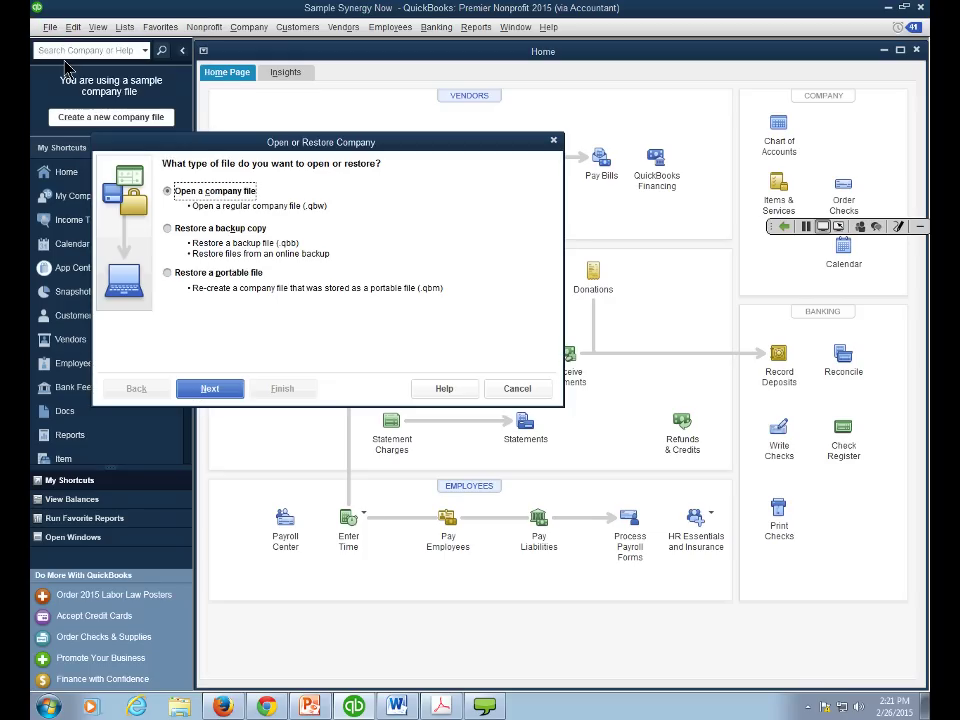
{"action": "left_click", "coordinate": [214, 391]}
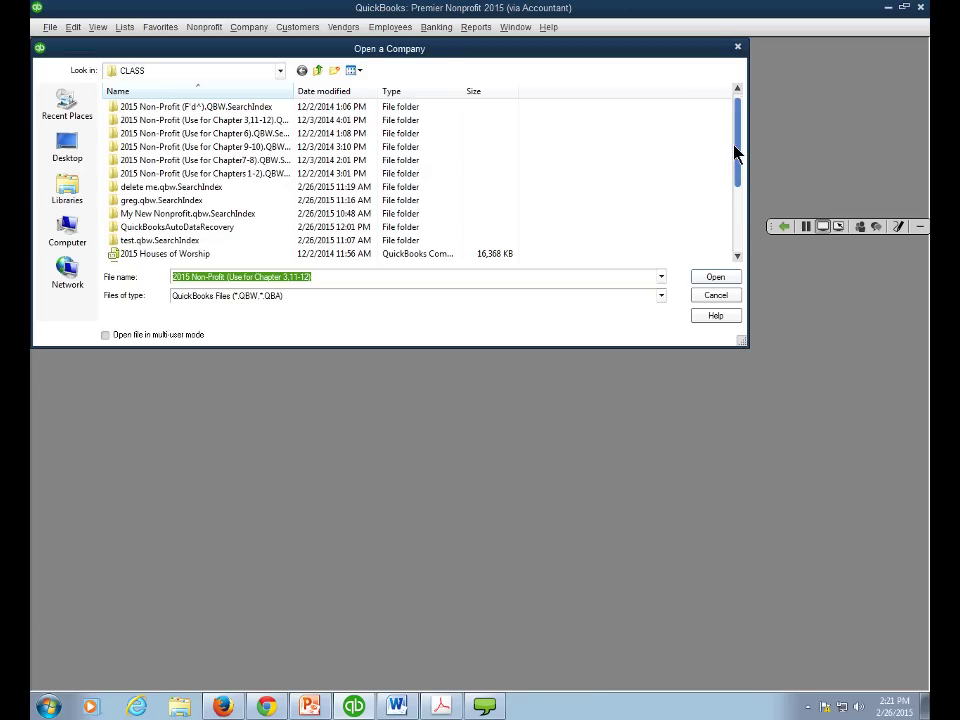
{"action": "left_click_drag", "start_coordinate": [734, 152], "coordinate": [743, 225]}
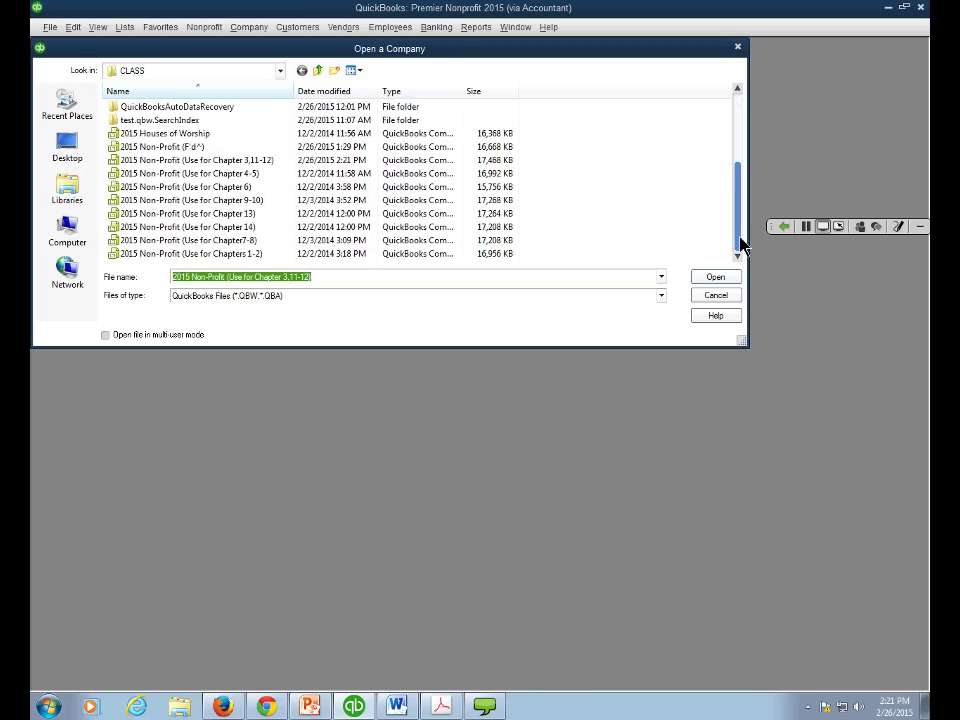
{"action": "left_click", "coordinate": [716, 282]}
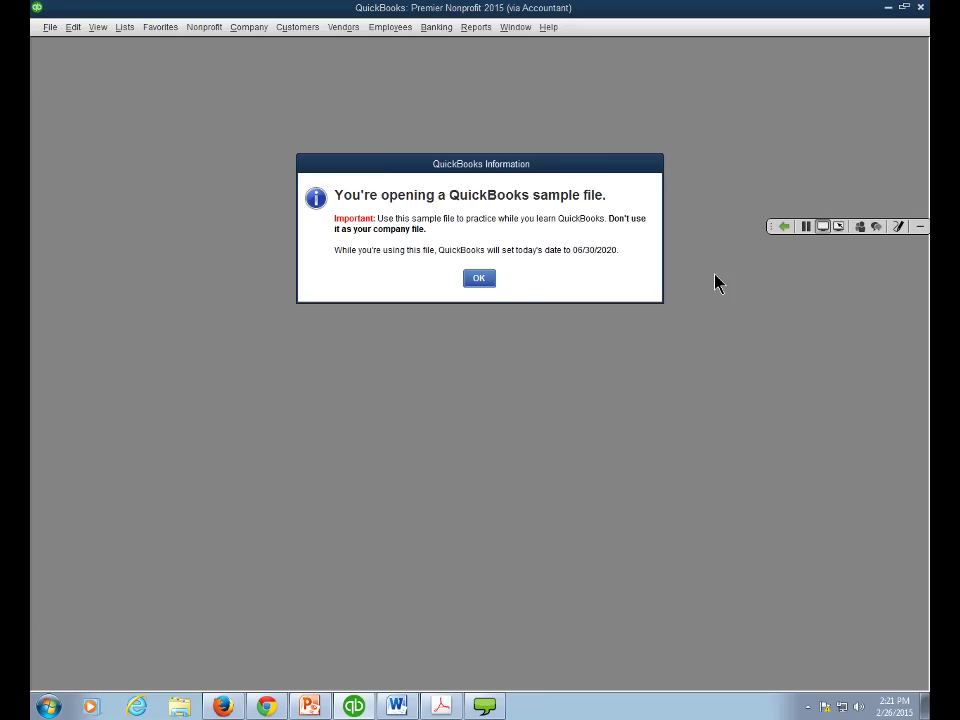
{"action": "left_click", "coordinate": [480, 280]}
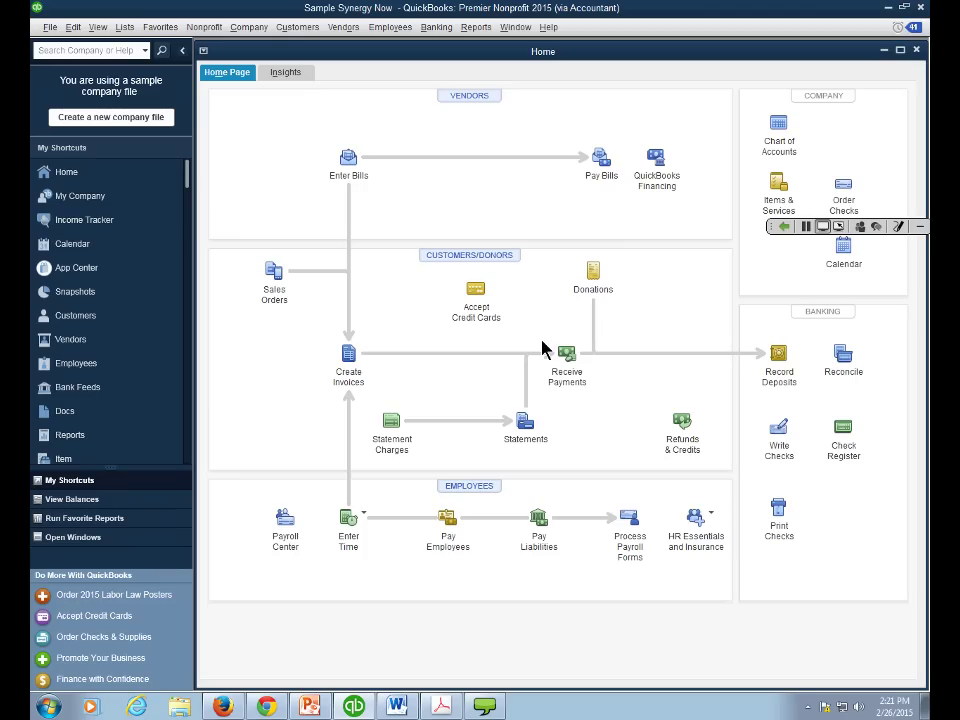
{"action": "left_click", "coordinate": [919, 228]}
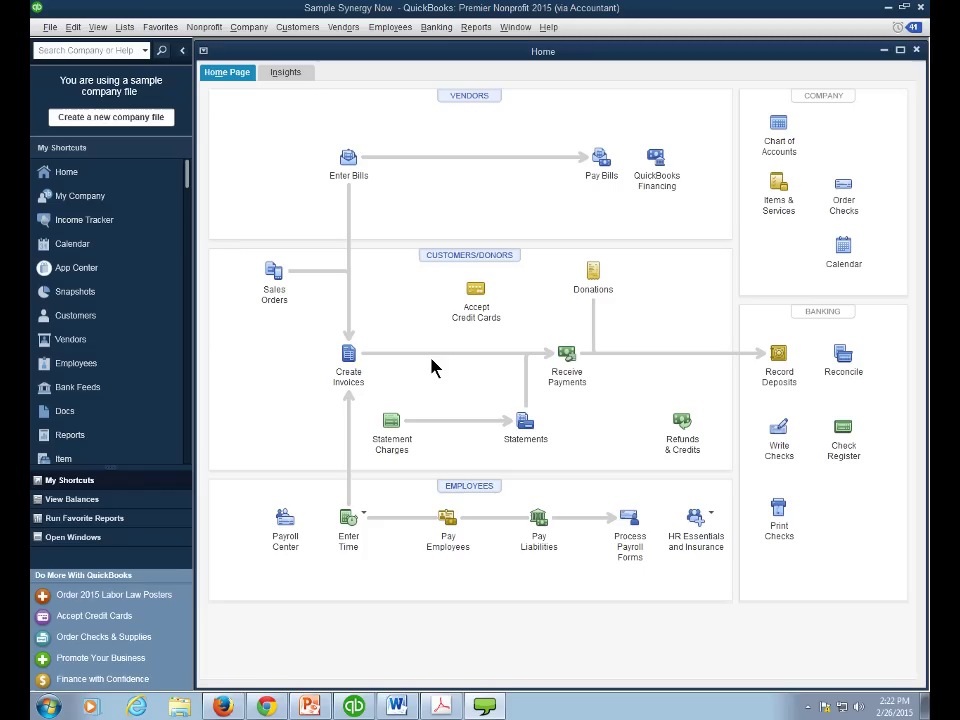
{"action": "left_click", "coordinate": [778, 432]}
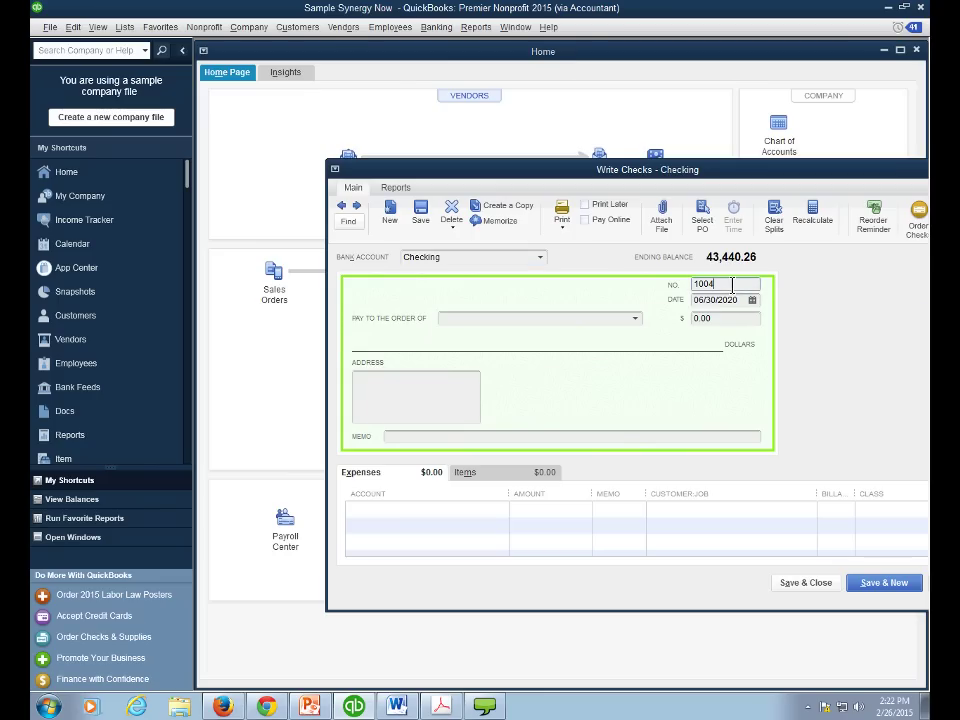
{"action": "left_click_drag", "start_coordinate": [732, 284], "coordinate": [690, 284]}
{"action": "key", "text": "shift+Tab"}
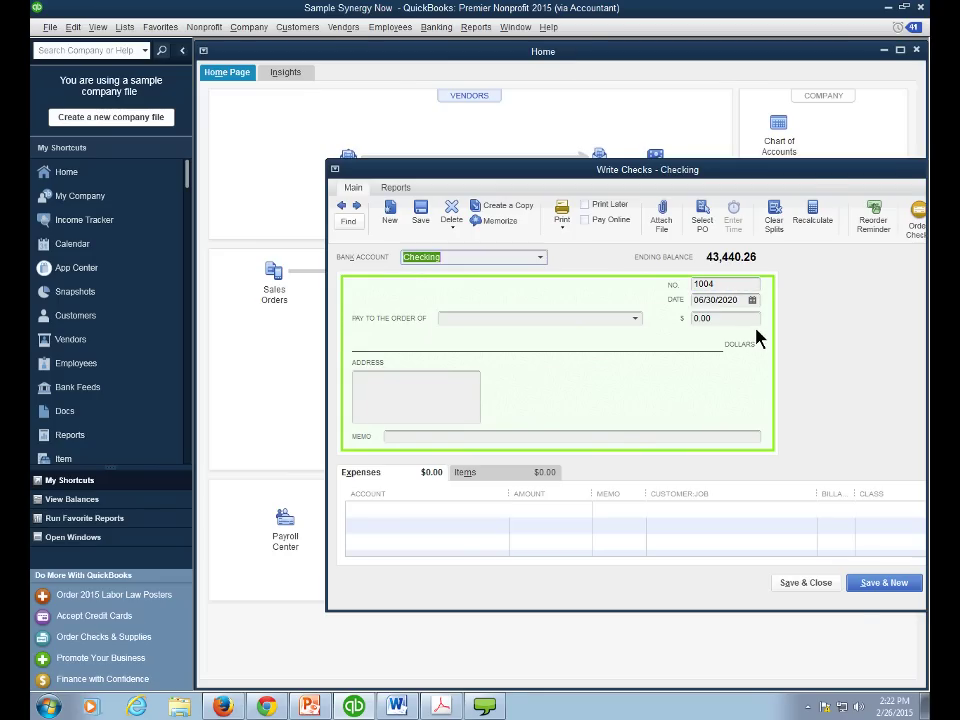
{"action": "key", "text": "Escape"}
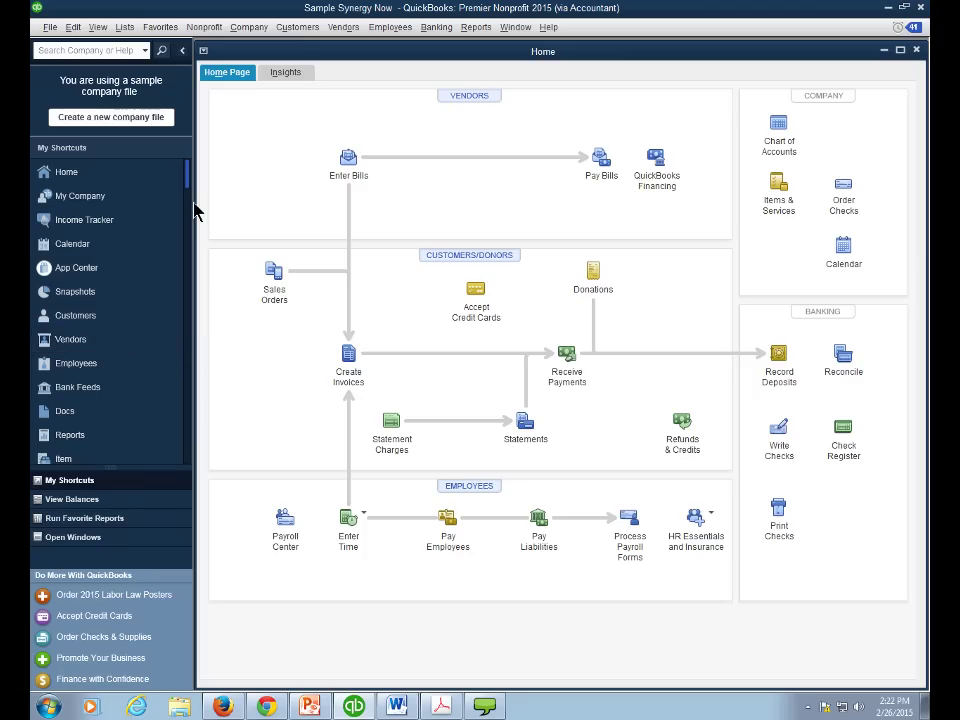
{"action": "scroll", "coordinate": [190, 192], "scroll_direction": "down", "scroll_amount": 1}
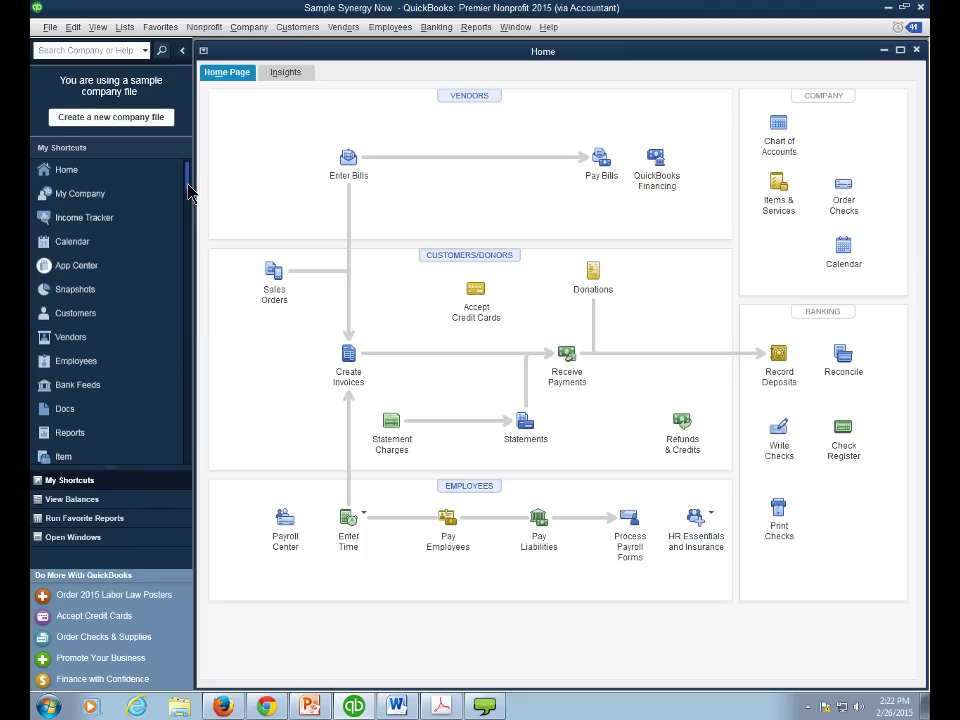
{"action": "scroll", "coordinate": [190, 192], "scroll_direction": "down", "scroll_amount": 5}
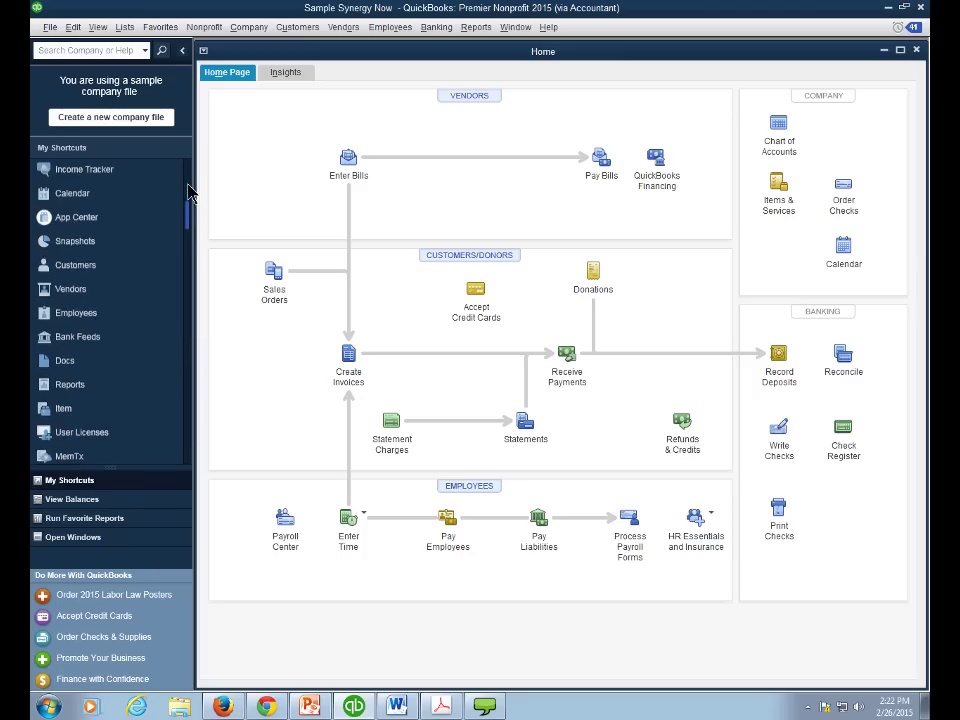
{"action": "mouse_move", "coordinate": [180, 282]}
{"action": "left_mouse_down"}
{"action": "mouse_move", "coordinate": [176, 411]}
{"action": "mouse_move", "coordinate": [179, 286]}
{"action": "left_mouse_up"}
{"action": "scroll", "coordinate": [182, 293], "scroll_direction": "down", "scroll_amount": 3}
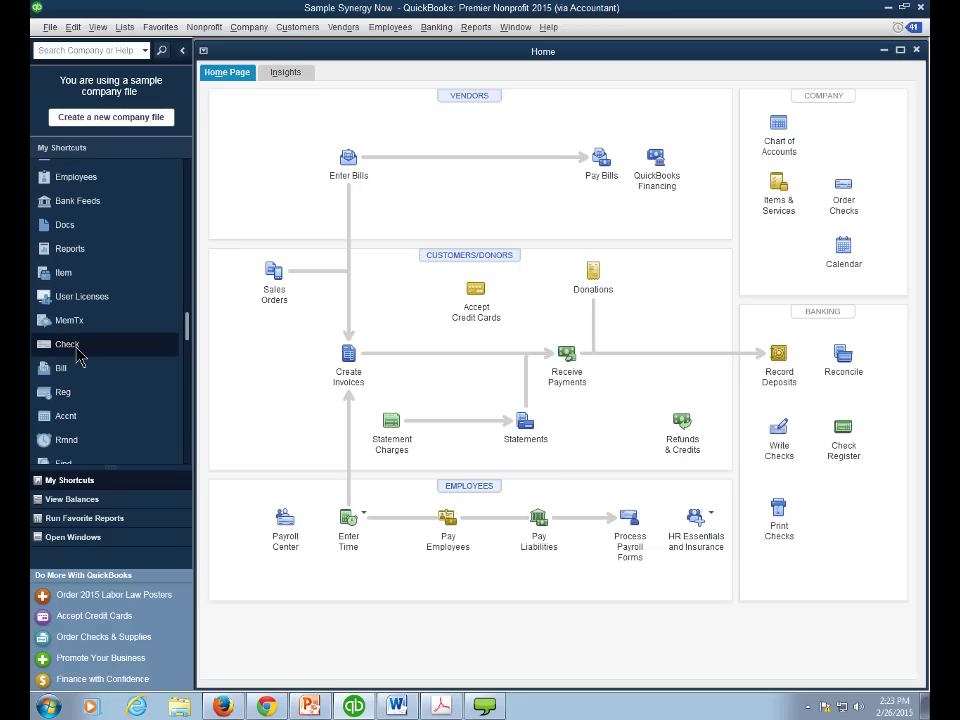
{"action": "left_click", "coordinate": [80, 357]}
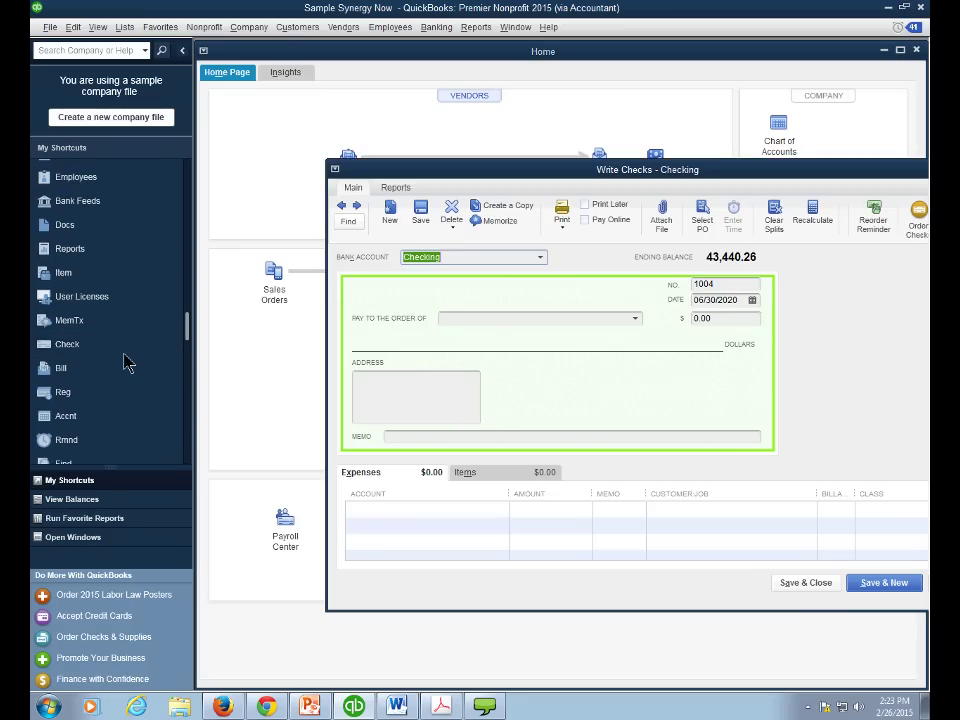
{"action": "left_click", "coordinate": [724, 284]}
{"action": "left_click_drag", "start_coordinate": [724, 284], "coordinate": [695, 285]}
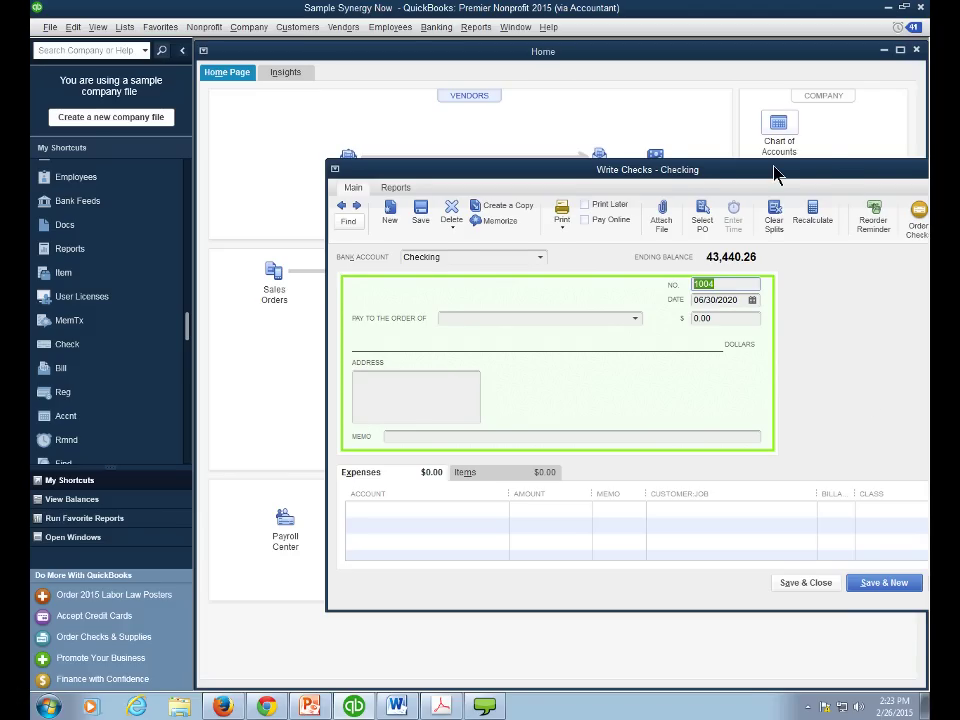
{"action": "left_click_drag", "start_coordinate": [775, 173], "coordinate": [649, 191]}
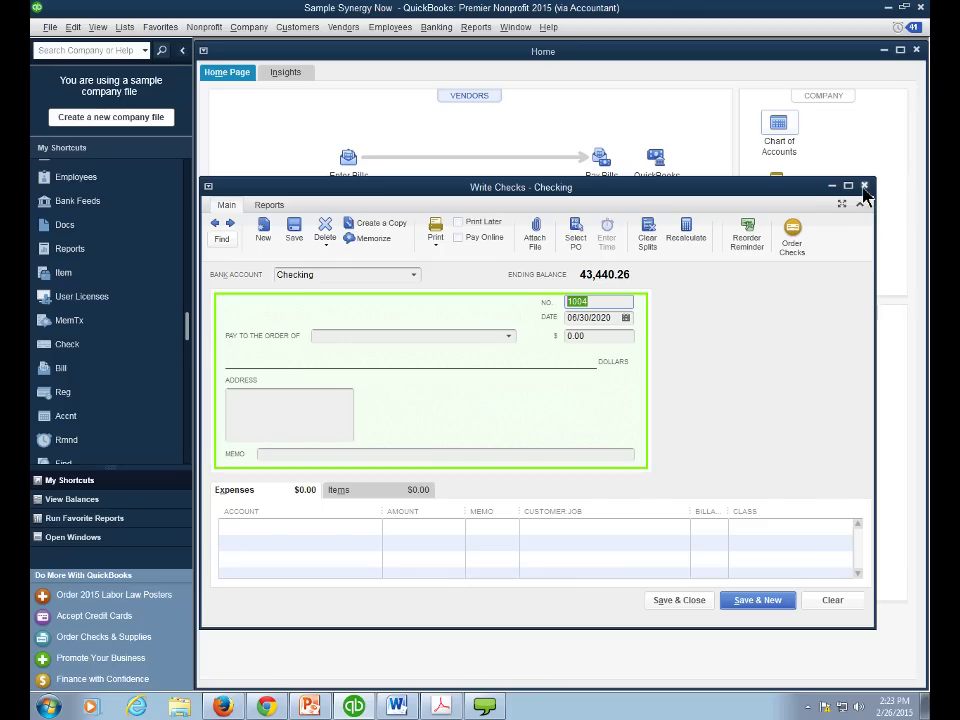
{"action": "left_click", "coordinate": [865, 187]}
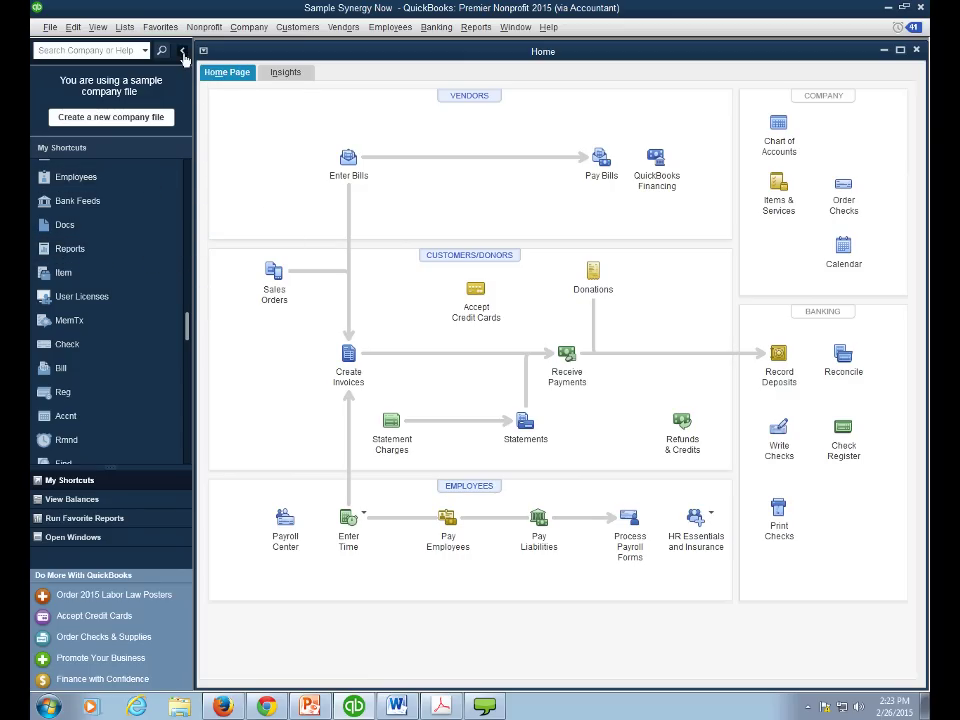
- Collapse the left icon bar and switch QuickBooks to the Top Icon Bar
{"action": "left_click", "coordinate": [183, 54]}
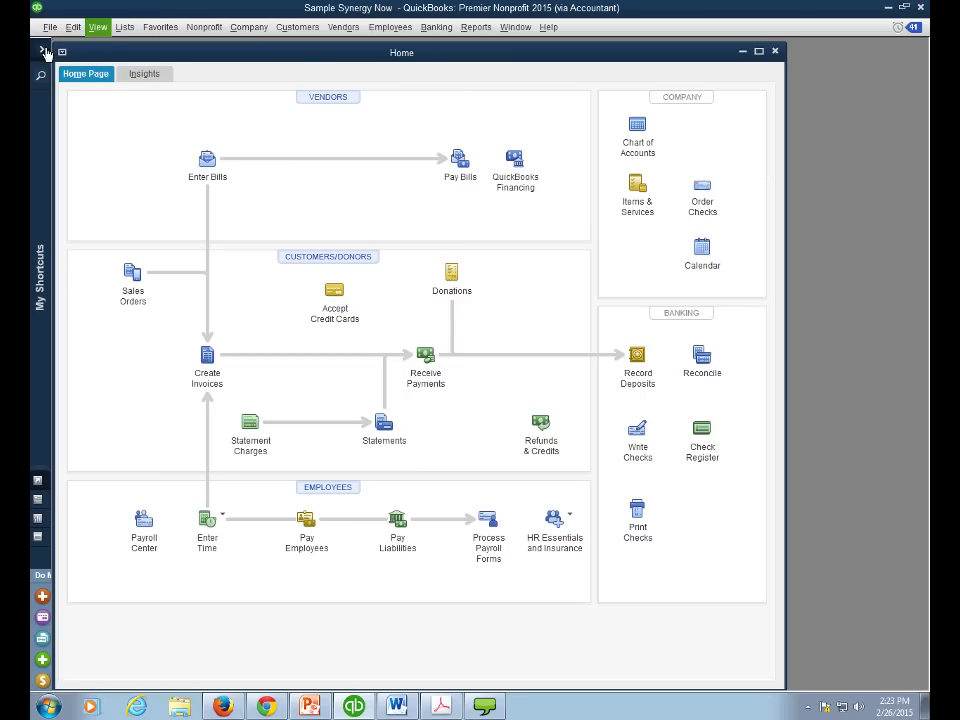
{"action": "left_click", "coordinate": [97, 34]}
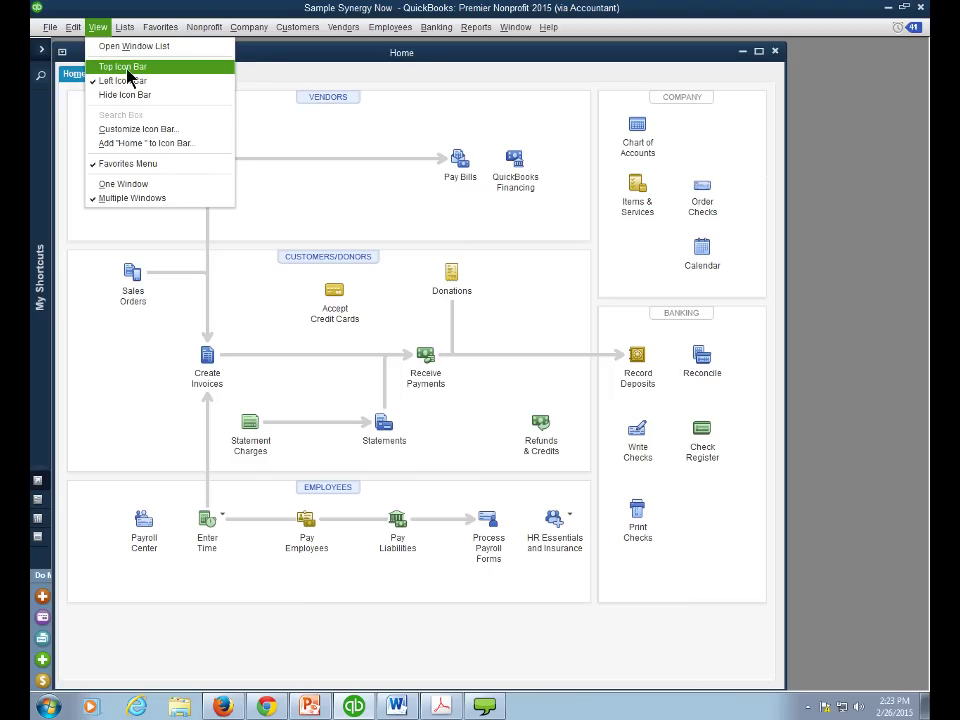
{"action": "key", "text": "Escape"}
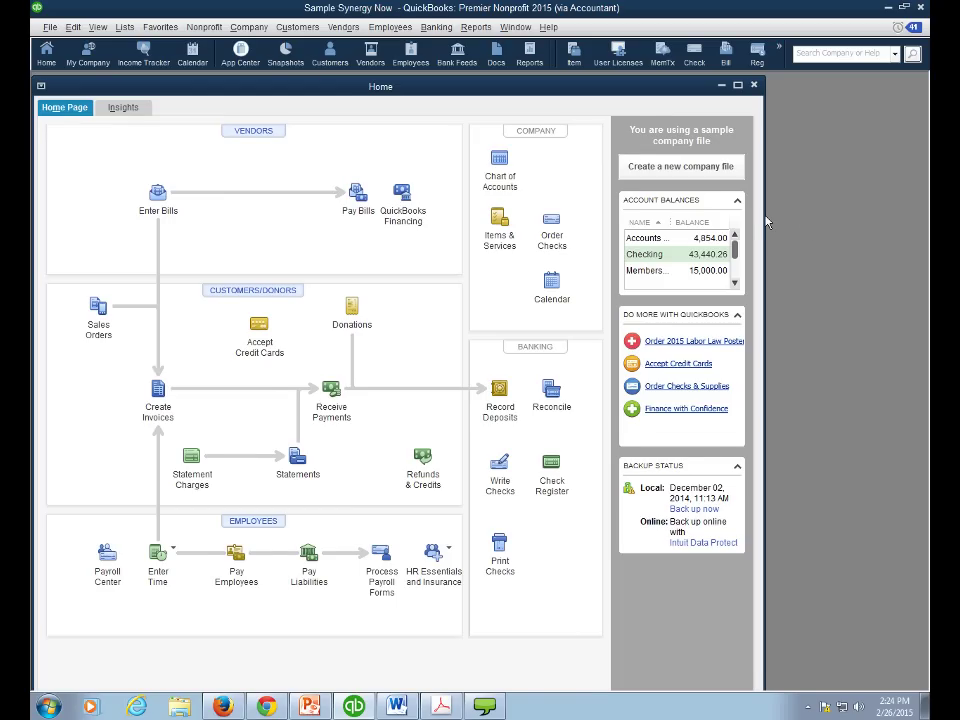
- Drag the Home window's right edge out to fill the QuickBooks window width
{"action": "left_click_drag", "start_coordinate": [766, 221], "coordinate": [922, 221]}
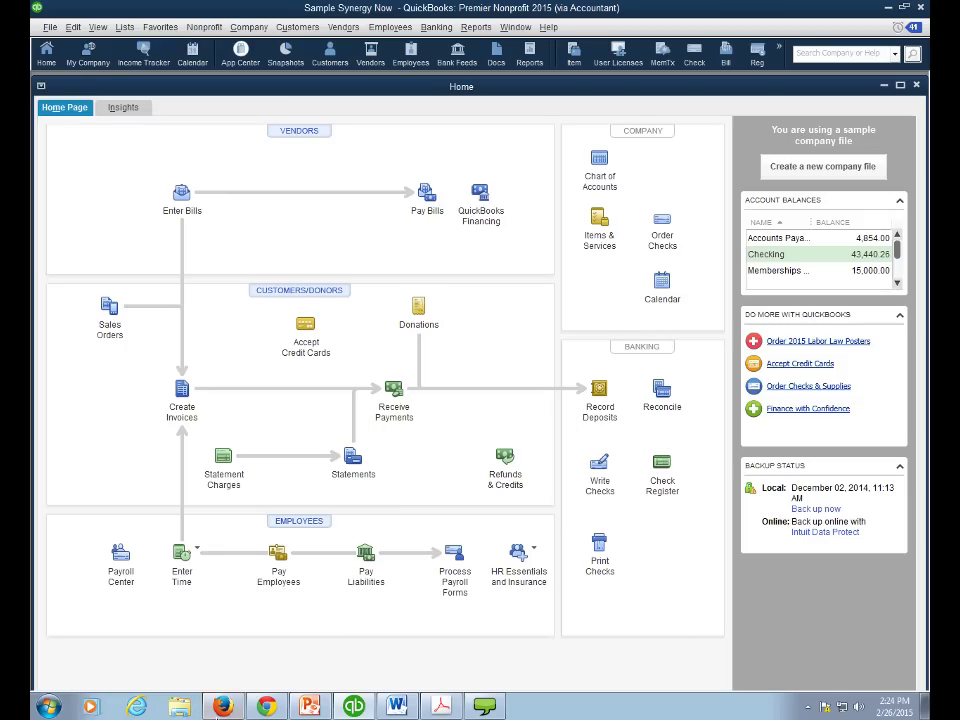
{"action": "mouse_move", "coordinate": [267, 704]}
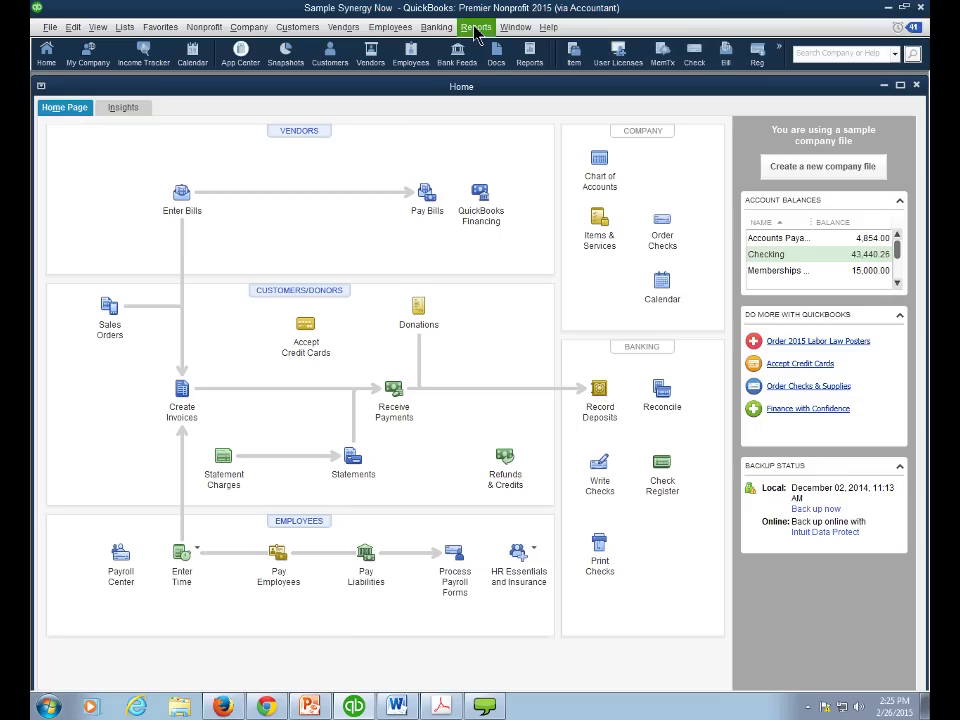
{"action": "left_click", "coordinate": [440, 30]}
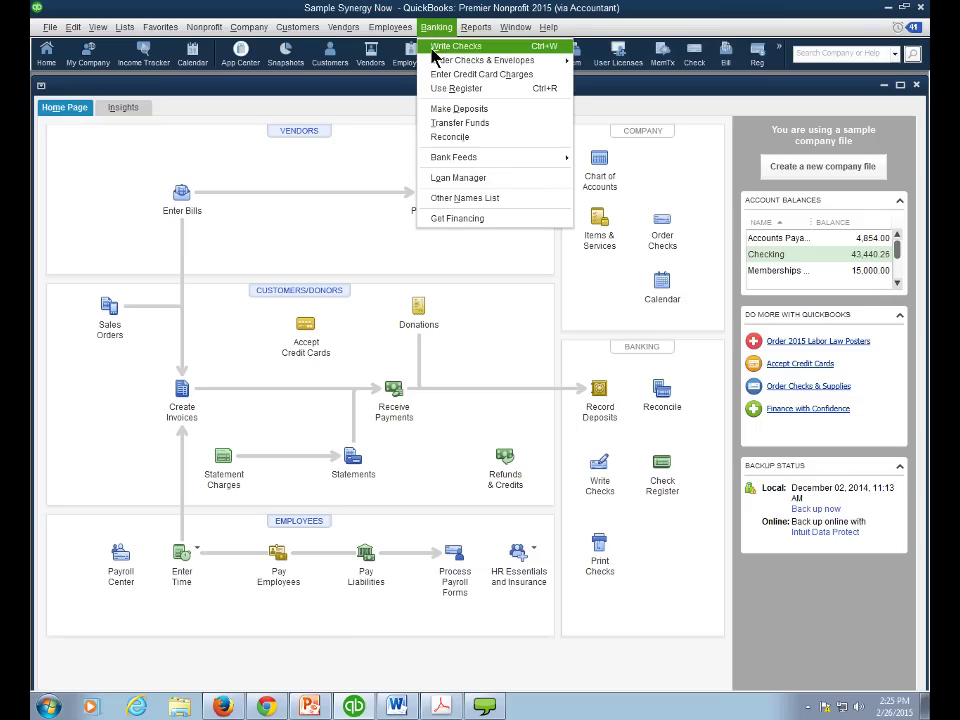
{"action": "left_click", "coordinate": [433, 48]}
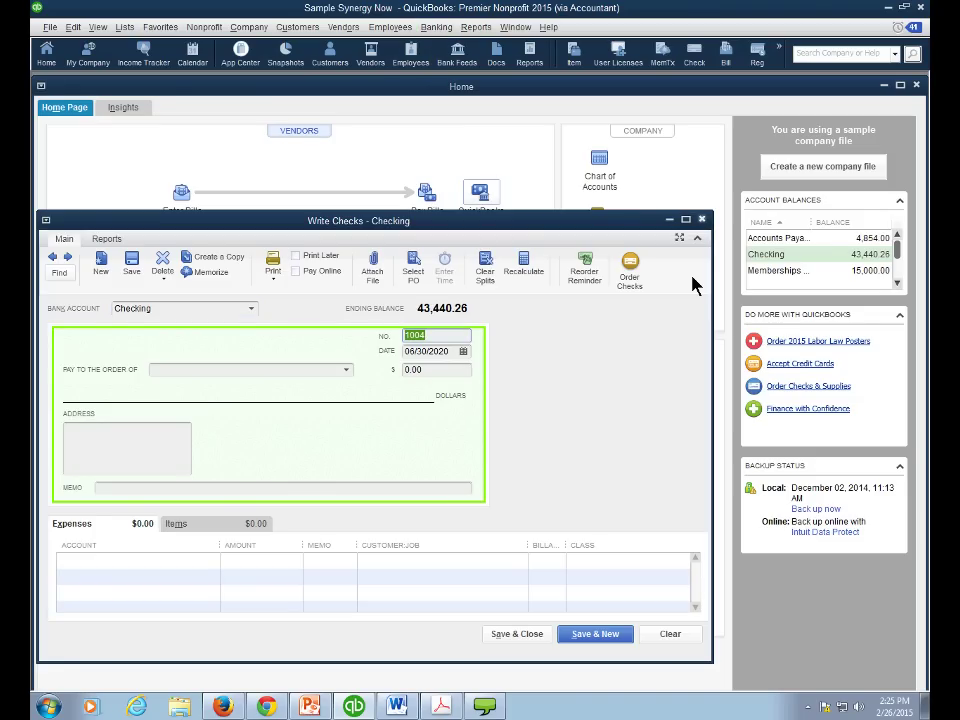
{"action": "key", "text": "shift+Tab"}
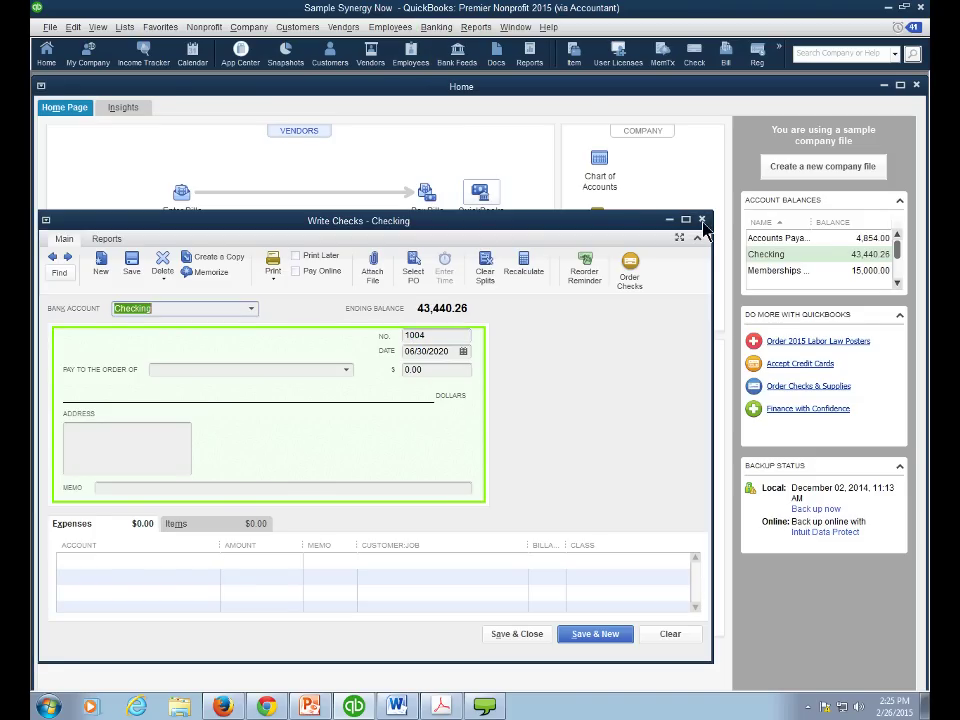
{"action": "left_click", "coordinate": [702, 221]}
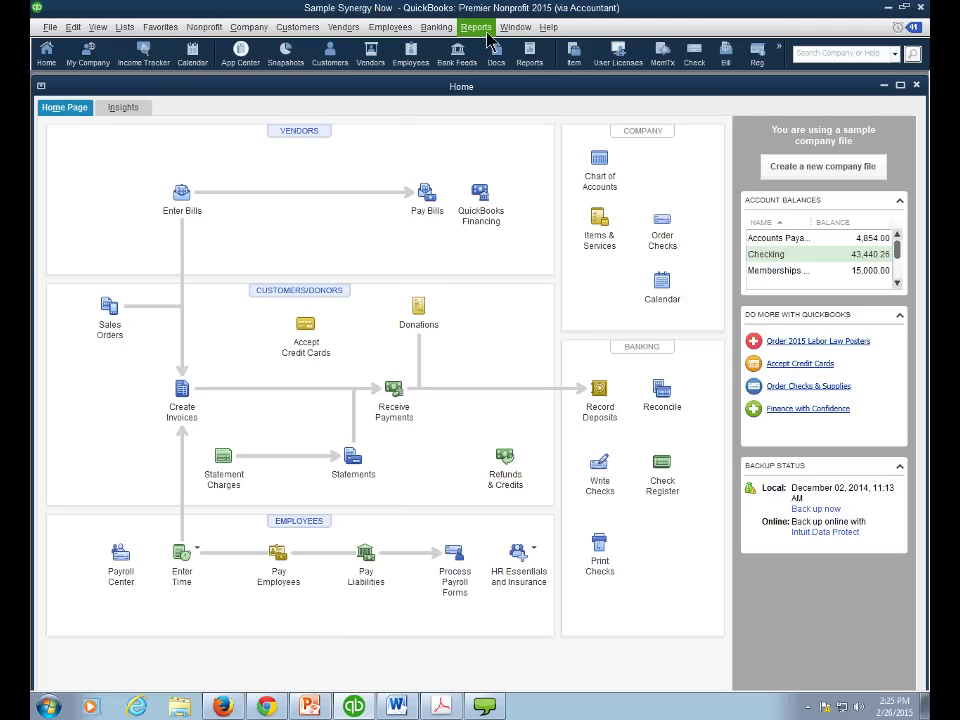
{"action": "left_click", "coordinate": [226, 706]}
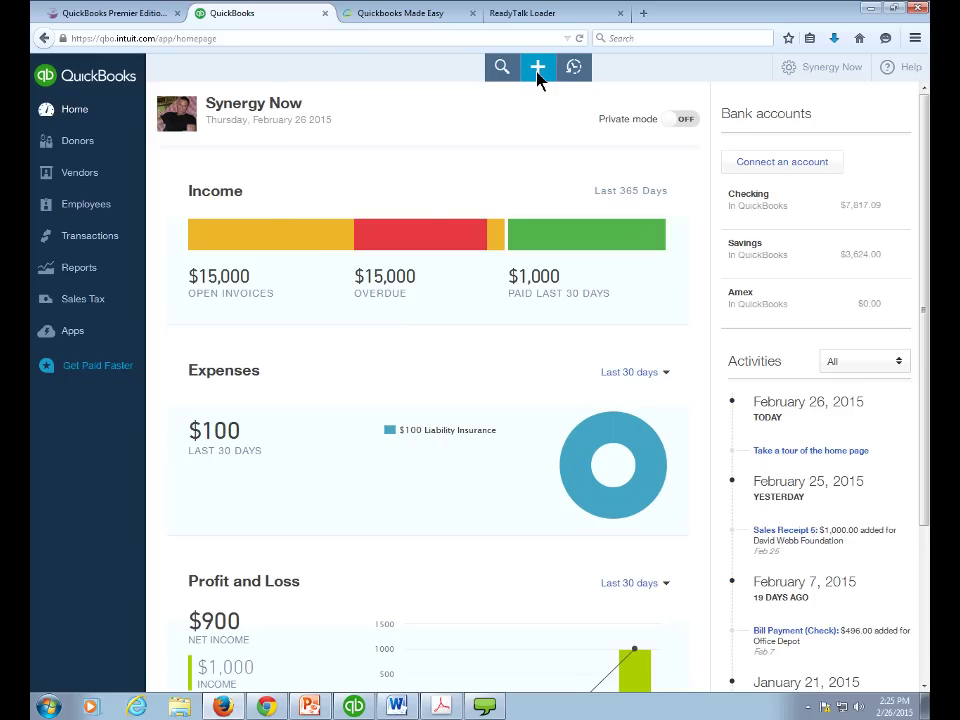
{"action": "left_click", "coordinate": [537, 70]}
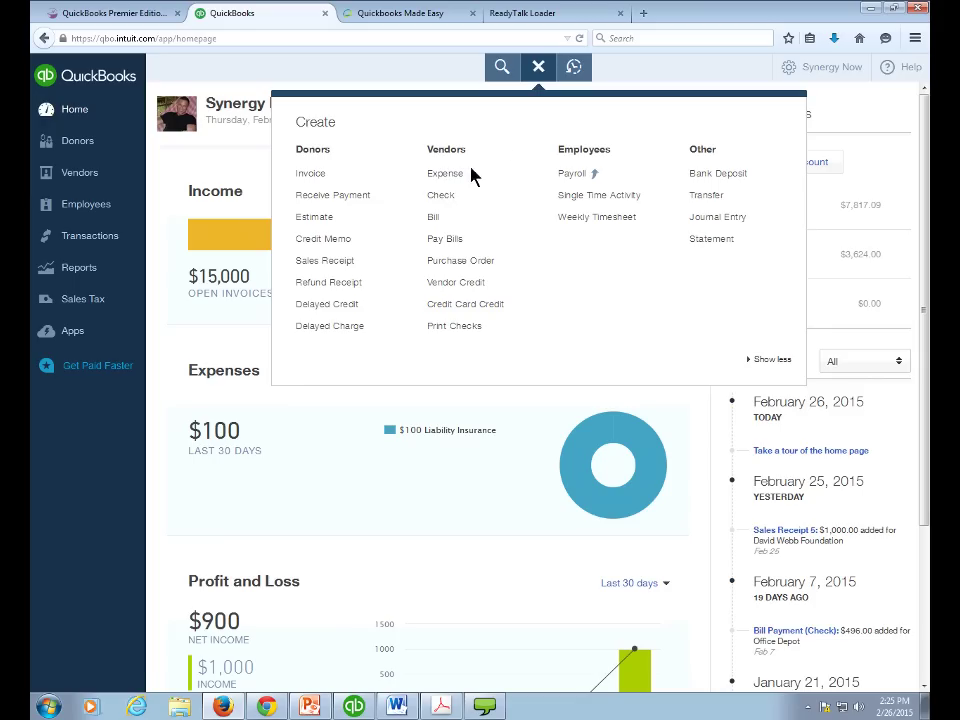
{"action": "left_click", "coordinate": [537, 68]}
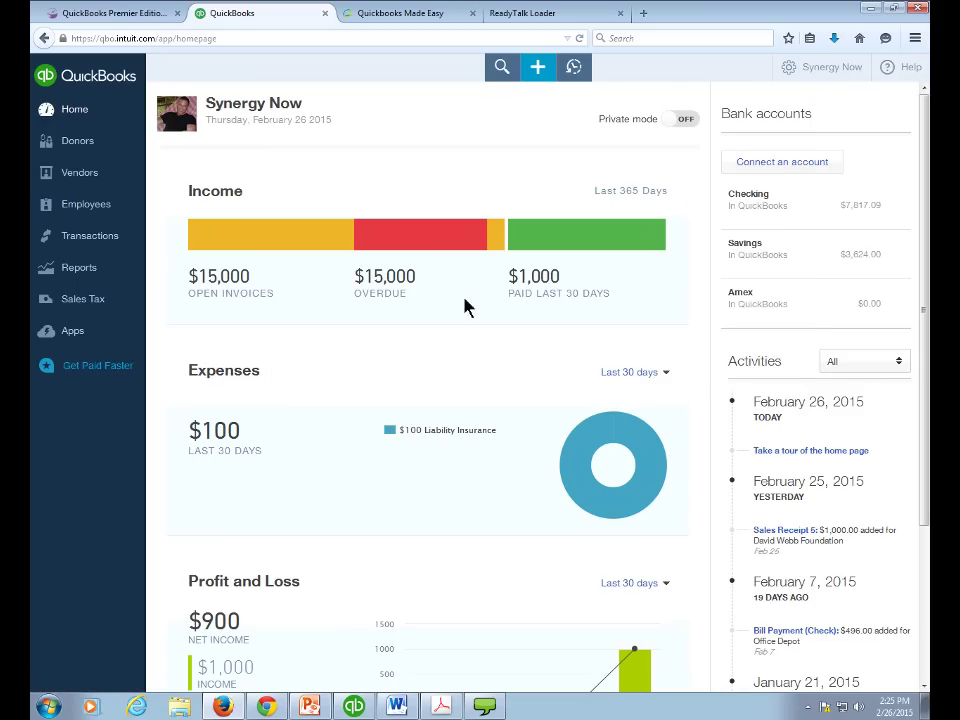
{"action": "left_click", "coordinate": [354, 706]}
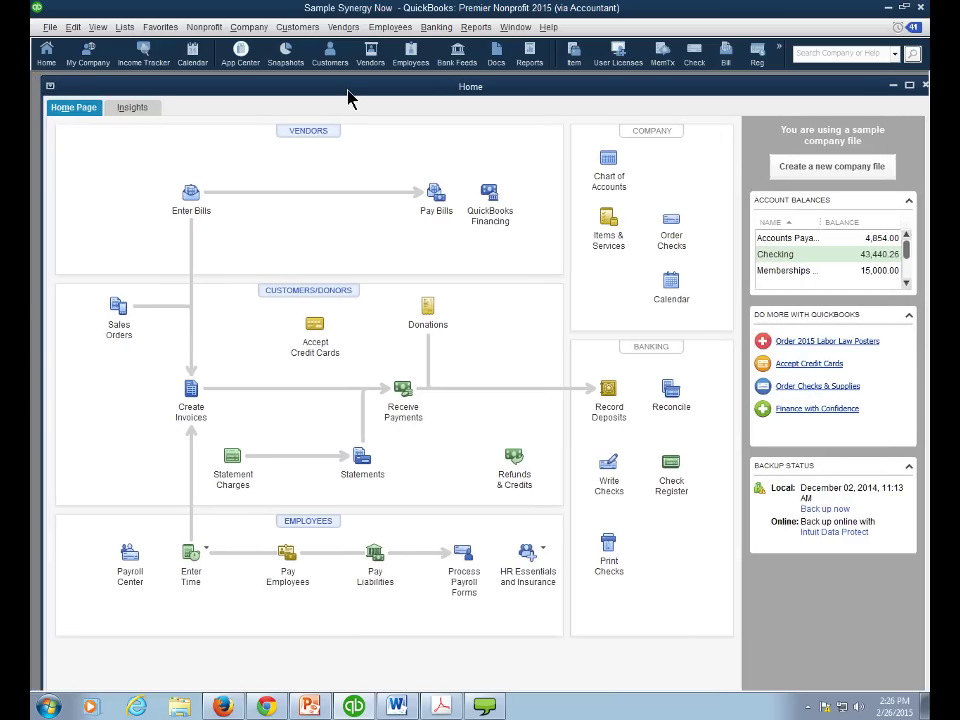
{"action": "left_click_drag", "start_coordinate": [348, 97], "coordinate": [542, 96]}
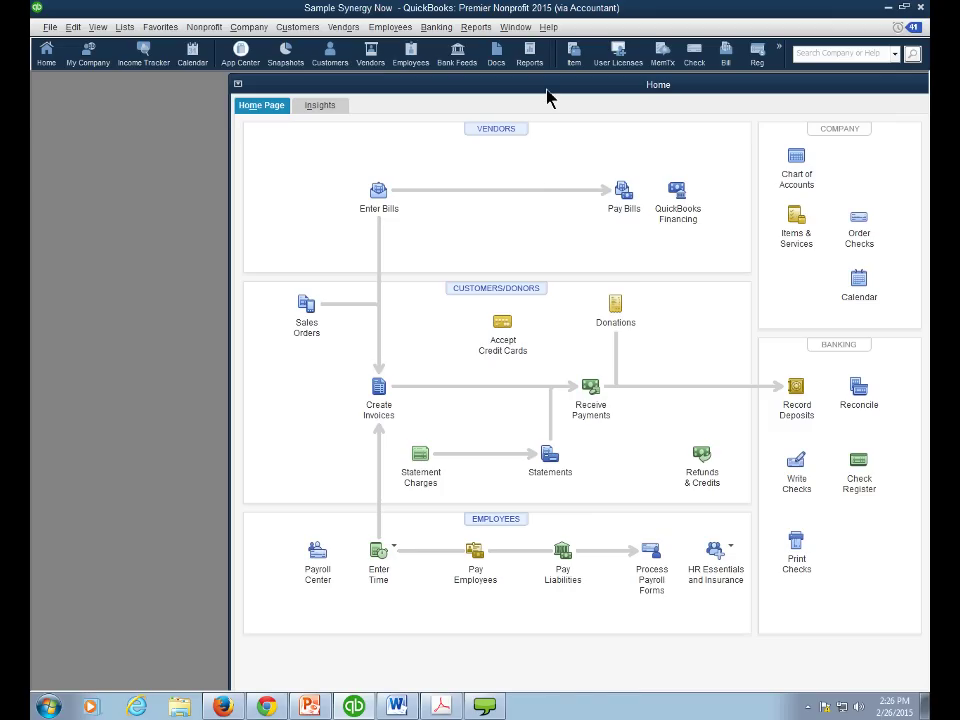
{"action": "left_click_drag", "start_coordinate": [546, 91], "coordinate": [351, 94]}
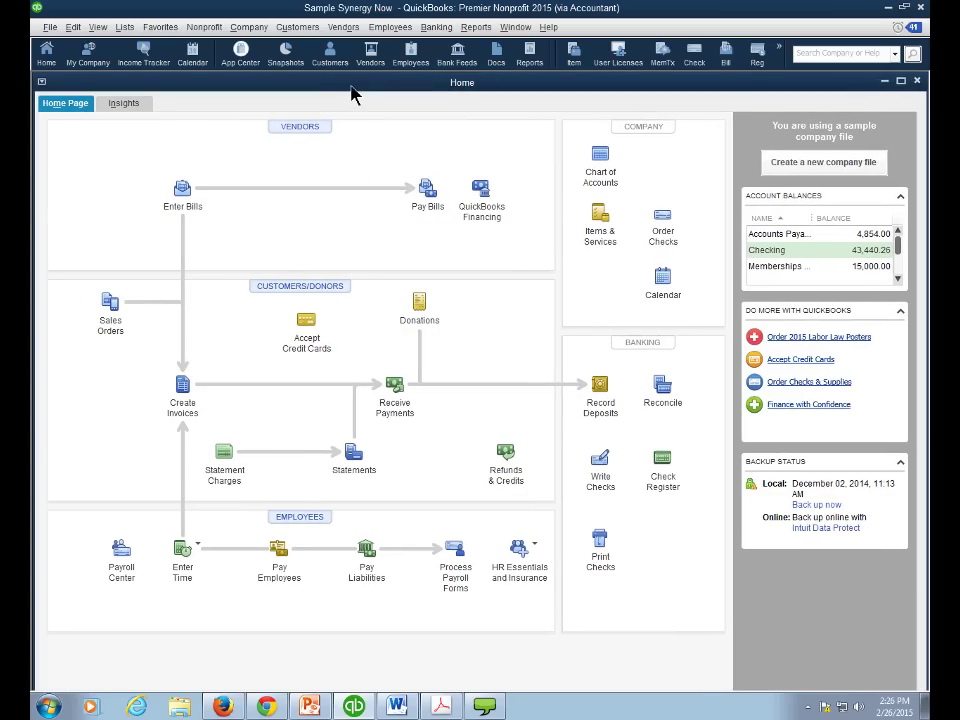
- Choose Create a new company file and confirm Yes to reach QuickBooks Setup
{"action": "left_click", "coordinate": [810, 164]}
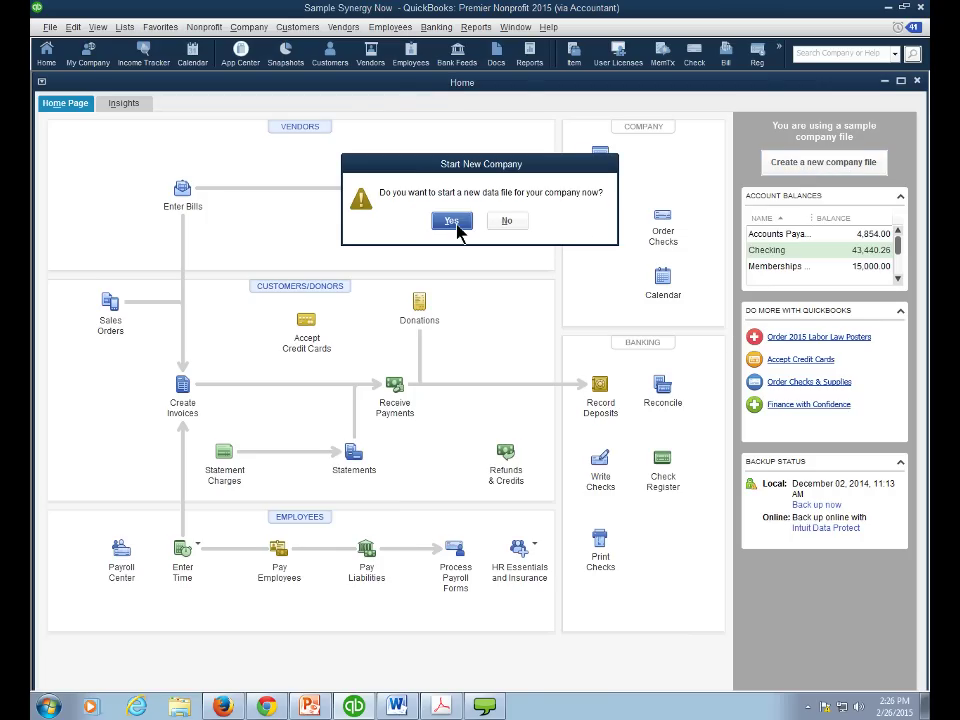
{"action": "left_click", "coordinate": [451, 221]}
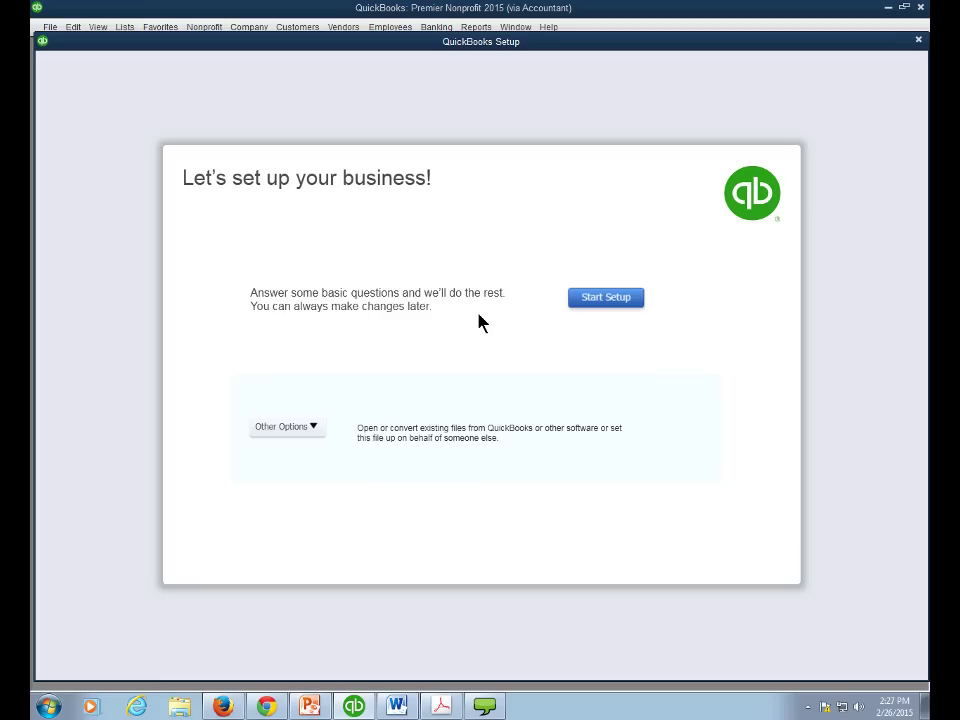
- Start setup with Business Name 'My New Nonprofit' and try 'Theatre' as the industry
{"action": "left_click", "coordinate": [597, 304]}
{"action": "type", "text": "My "}
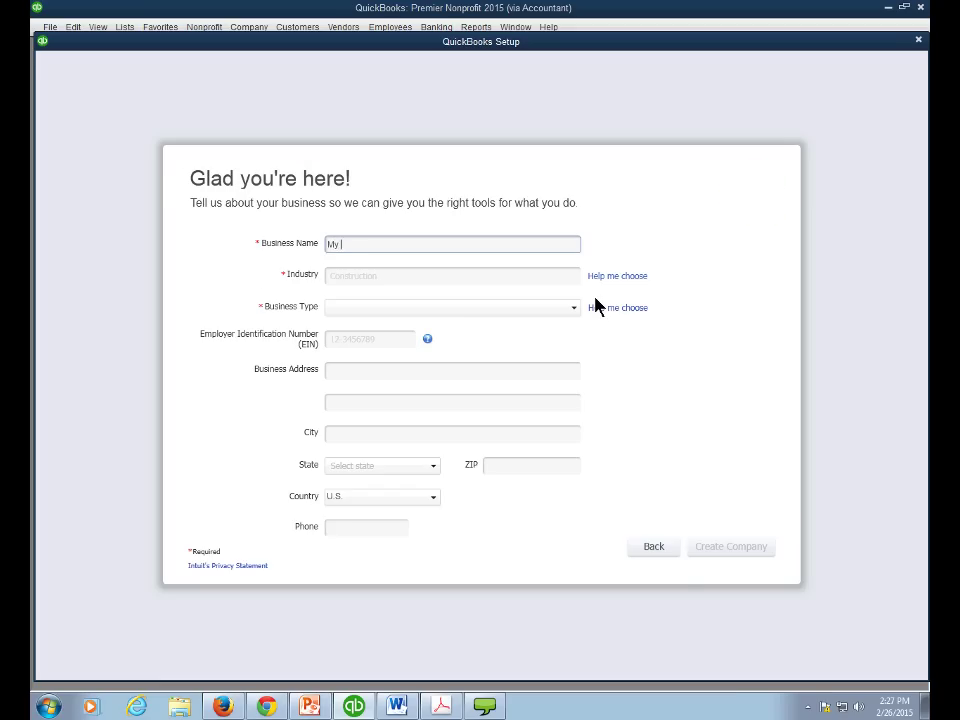
{"action": "type", "text": "New Nonprofit"}
{"action": "key", "text": "Tab"}
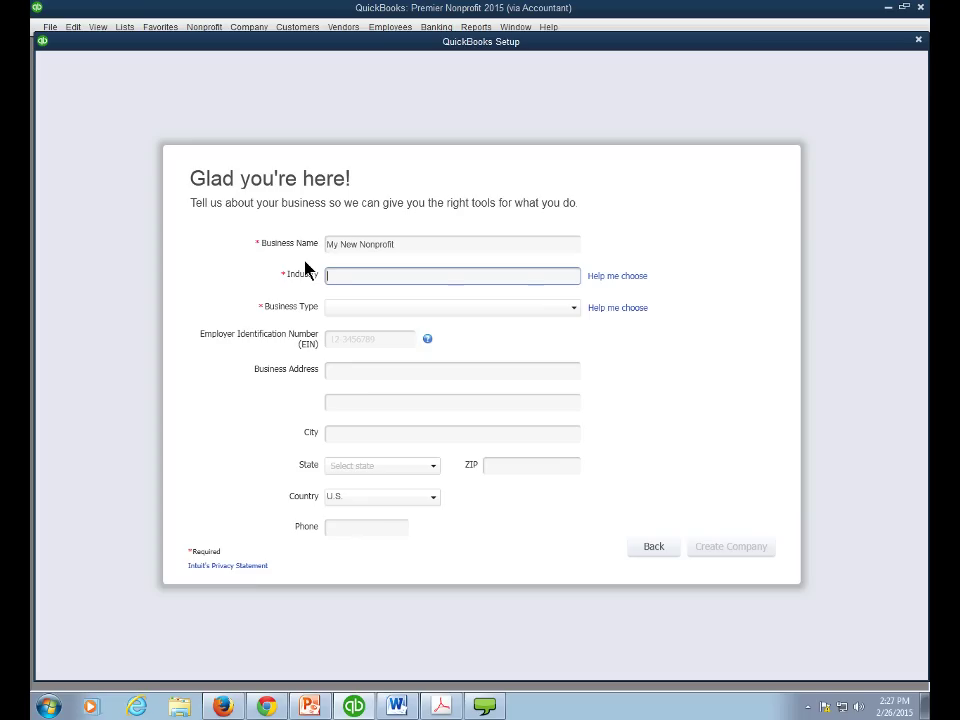
{"action": "type", "text": "Theatre"}
{"action": "key", "text": "Tab"}
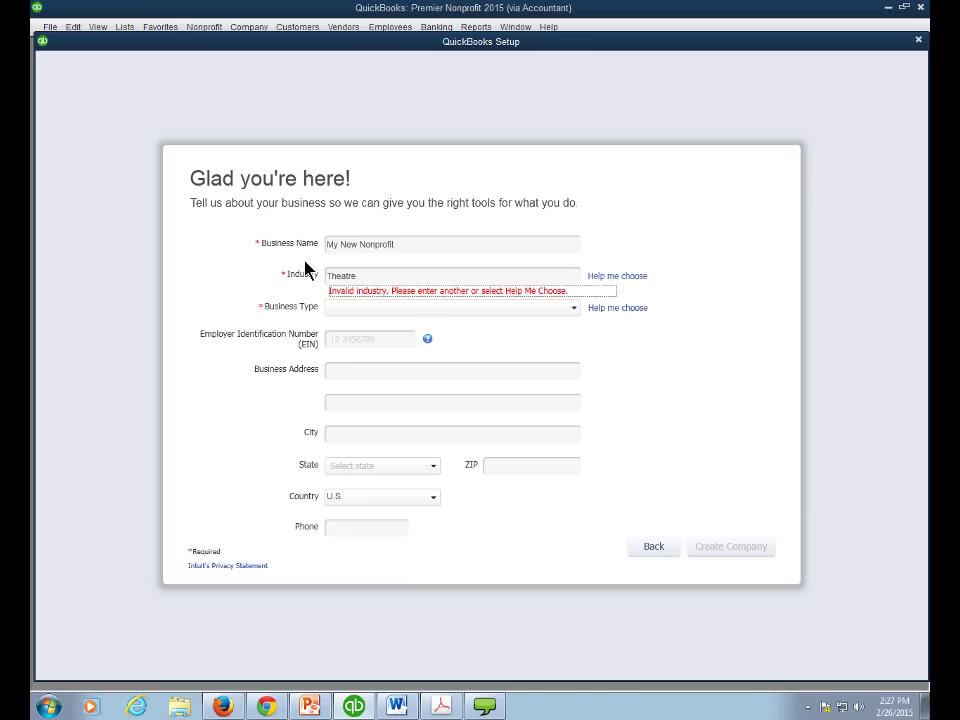
{"action": "key", "text": "shift+Tab"}
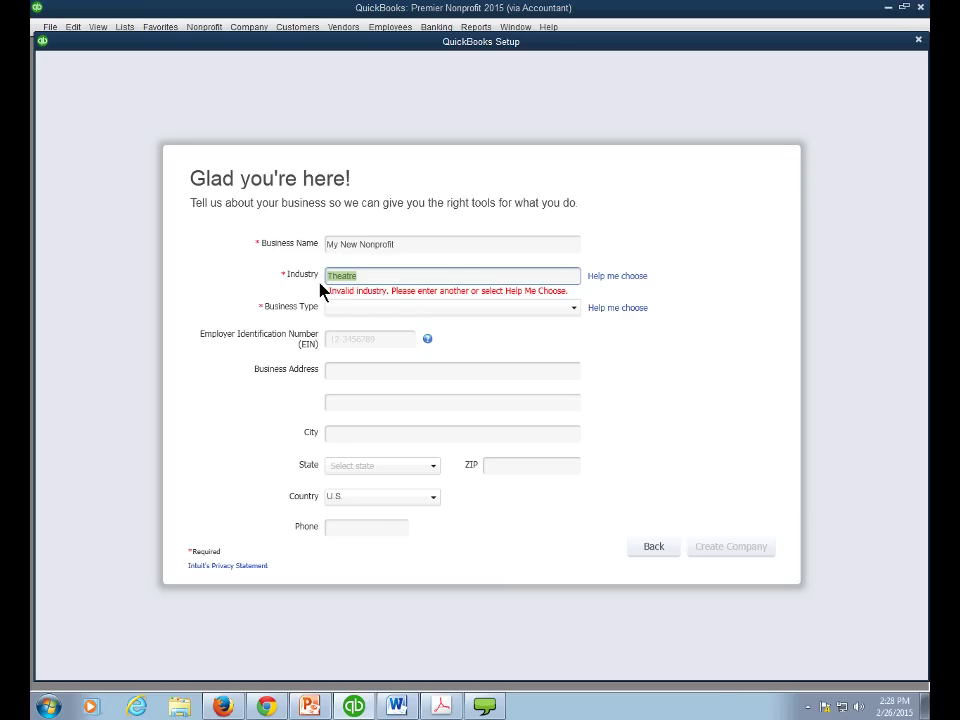
- Pick Non-Profit from the Help me choose industry list, replacing Theatre, and confirm with OK
{"action": "left_click", "coordinate": [595, 282]}
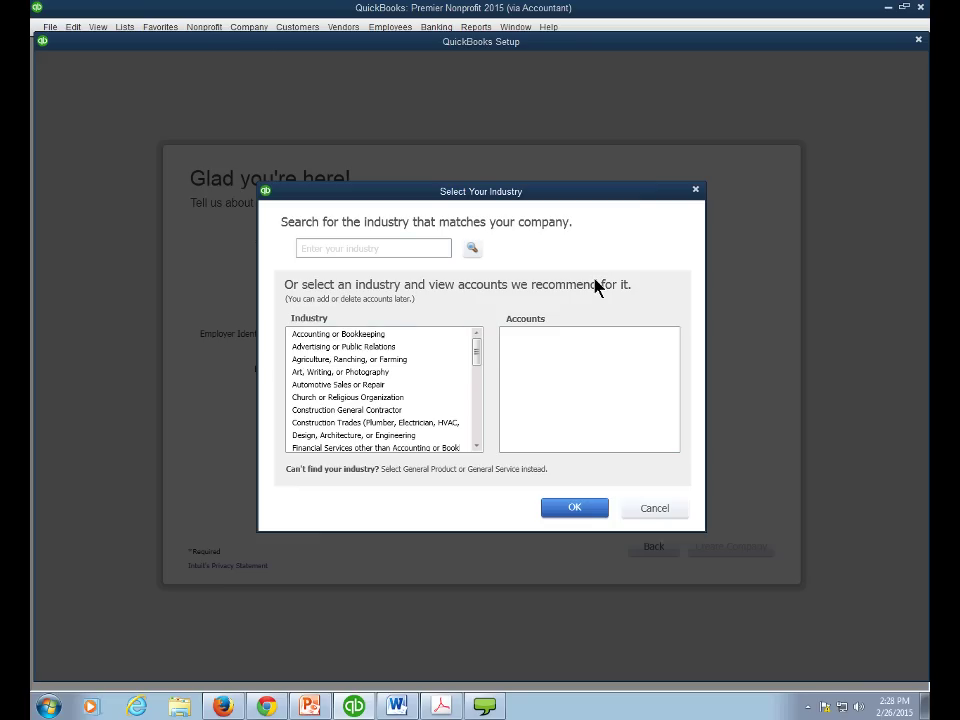
{"action": "scroll", "coordinate": [478, 354], "scroll_direction": "down", "scroll_amount": 6}
{"action": "scroll", "coordinate": [479, 427], "scroll_direction": "up", "scroll_amount": 1}
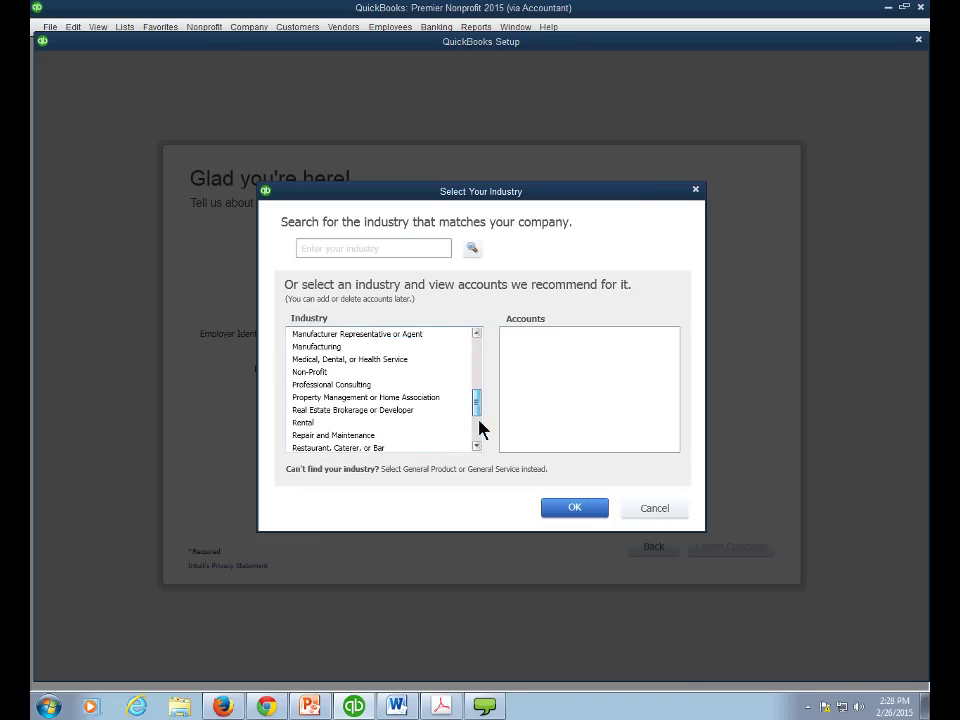
{"action": "scroll", "coordinate": [476, 366], "scroll_direction": "up", "scroll_amount": 7}
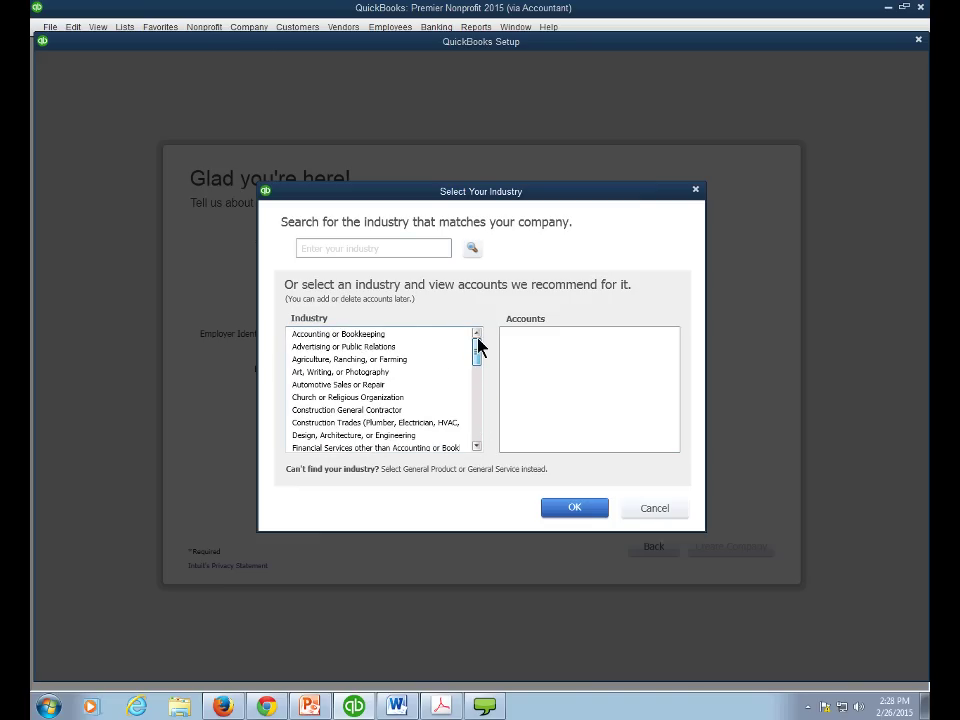
{"action": "scroll", "coordinate": [478, 350], "scroll_direction": "down", "scroll_amount": 1}
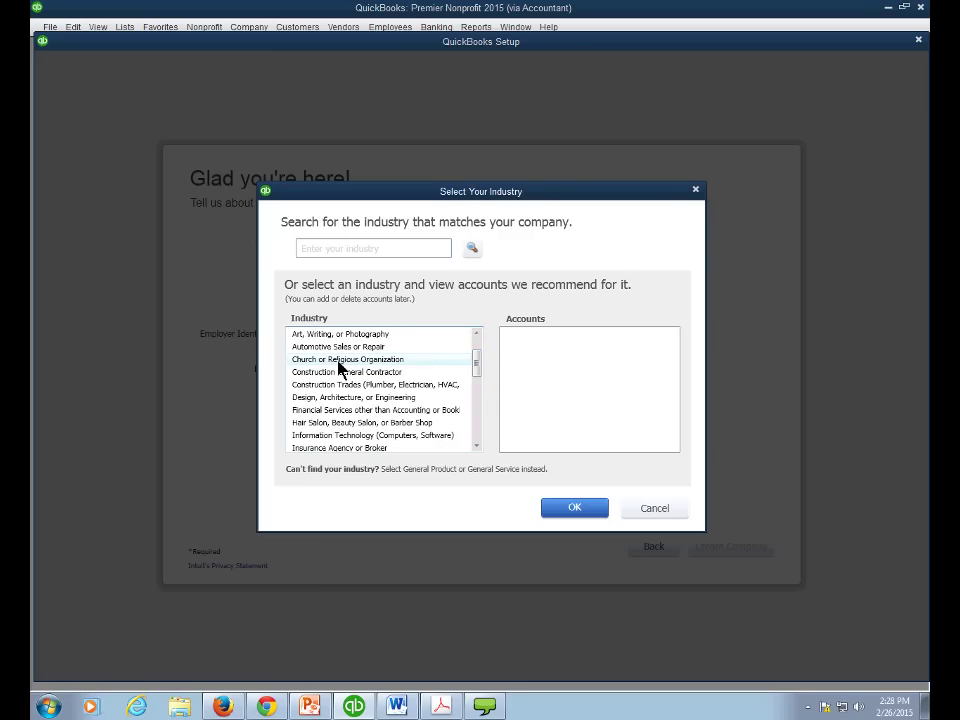
{"action": "left_click", "coordinate": [338, 362]}
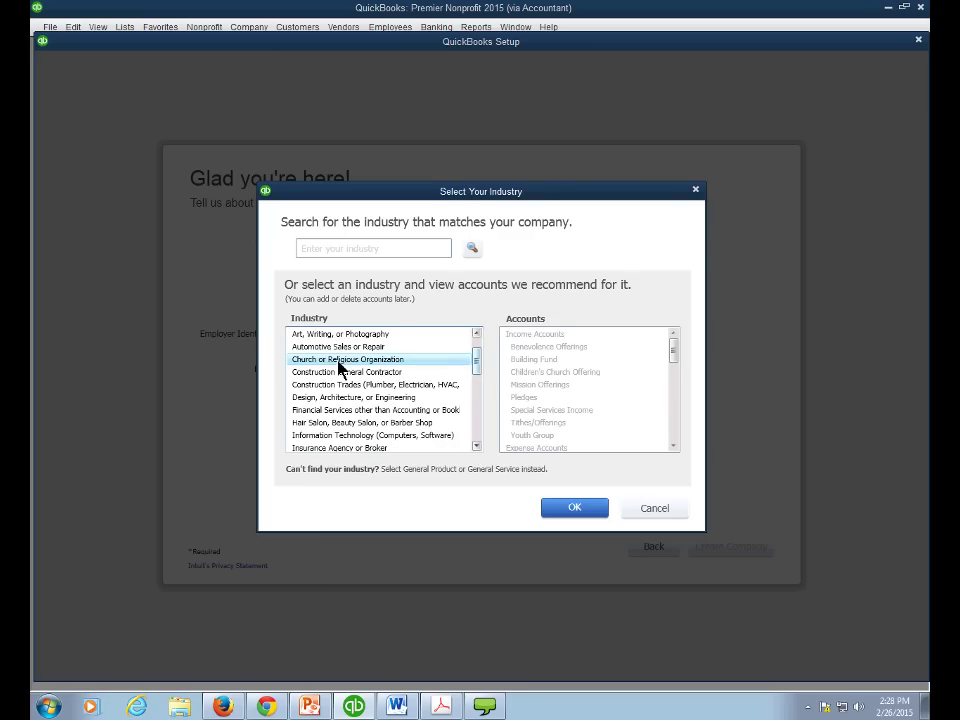
{"action": "scroll", "coordinate": [476, 360], "scroll_direction": "down", "scroll_amount": 2}
{"action": "scroll", "coordinate": [476, 365], "scroll_direction": "down", "scroll_amount": 2}
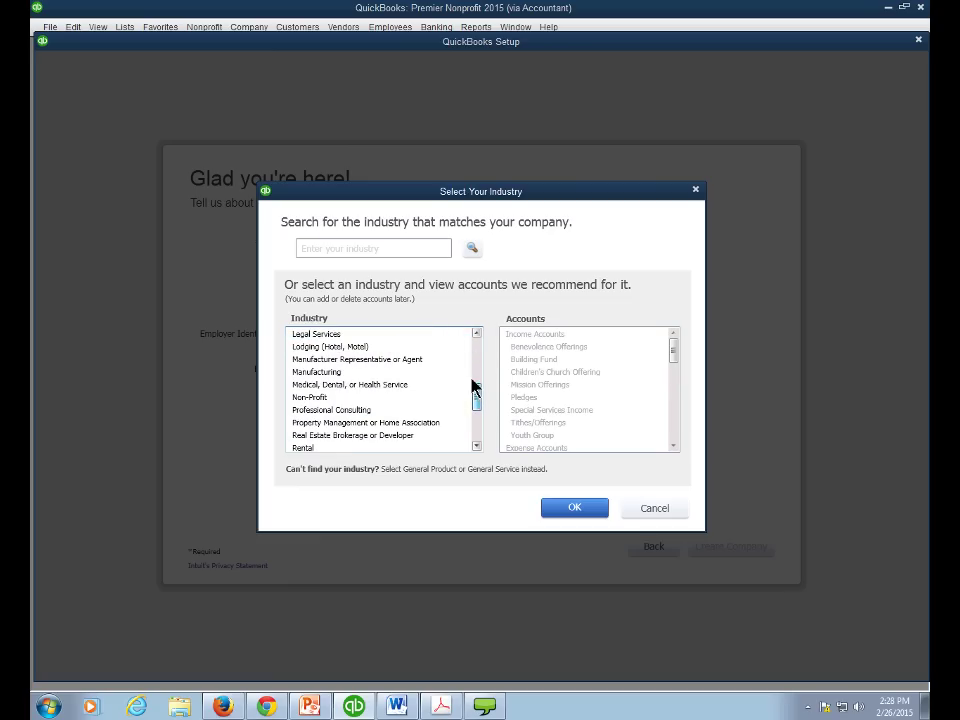
{"action": "left_click", "coordinate": [396, 399]}
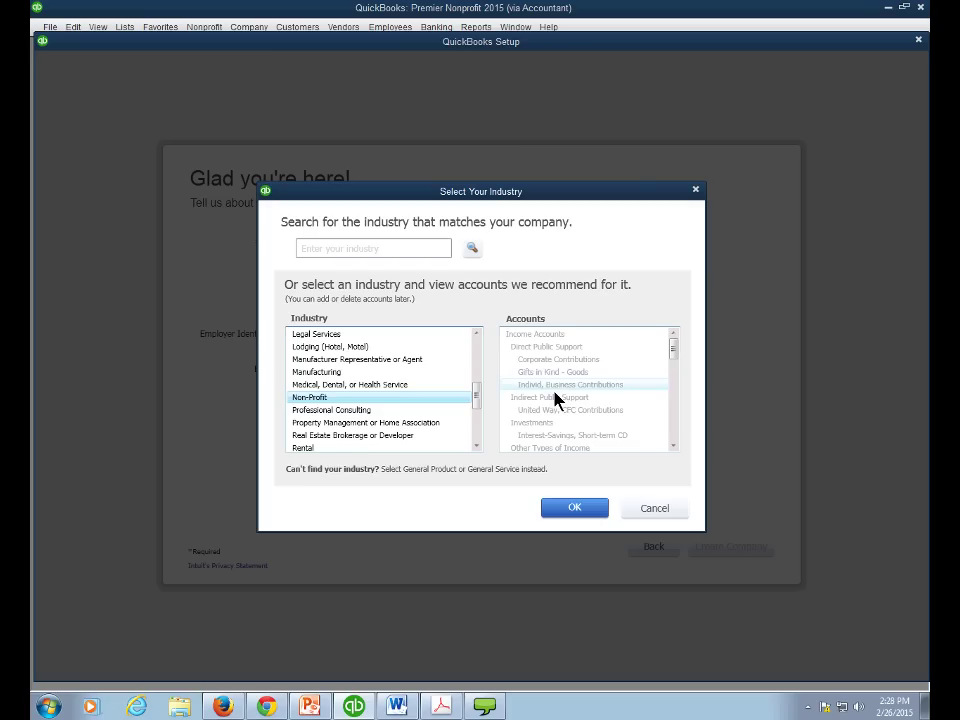
{"action": "mouse_move", "coordinate": [674, 356]}
{"action": "left_mouse_down"}
{"action": "mouse_move", "coordinate": [671, 437]}
{"action": "mouse_move", "coordinate": [671, 354]}
{"action": "left_mouse_up"}
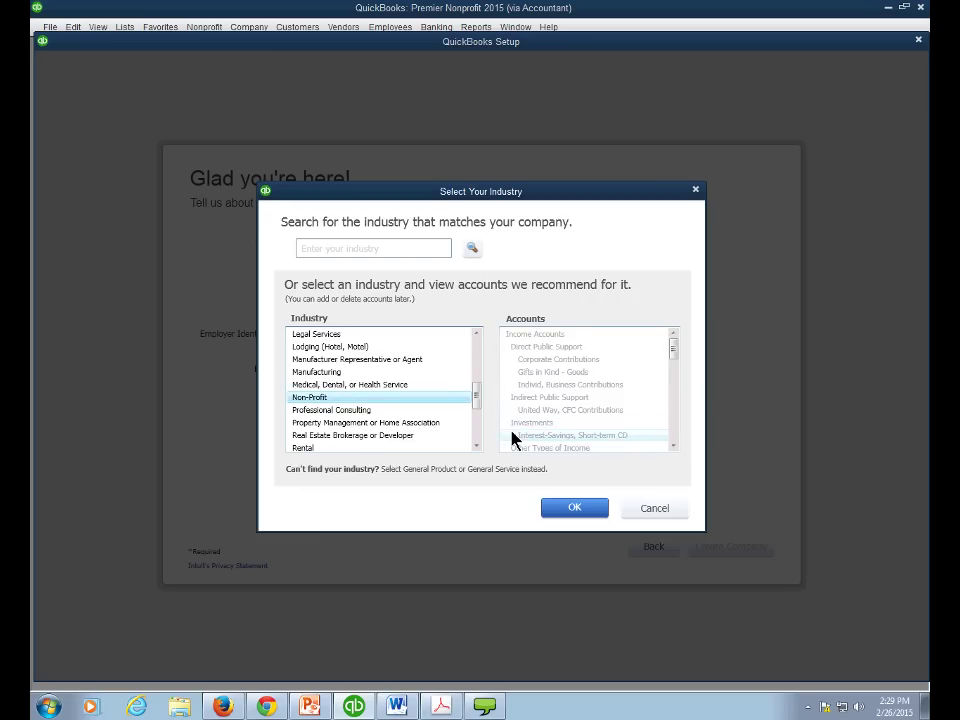
{"action": "left_click", "coordinate": [574, 508]}
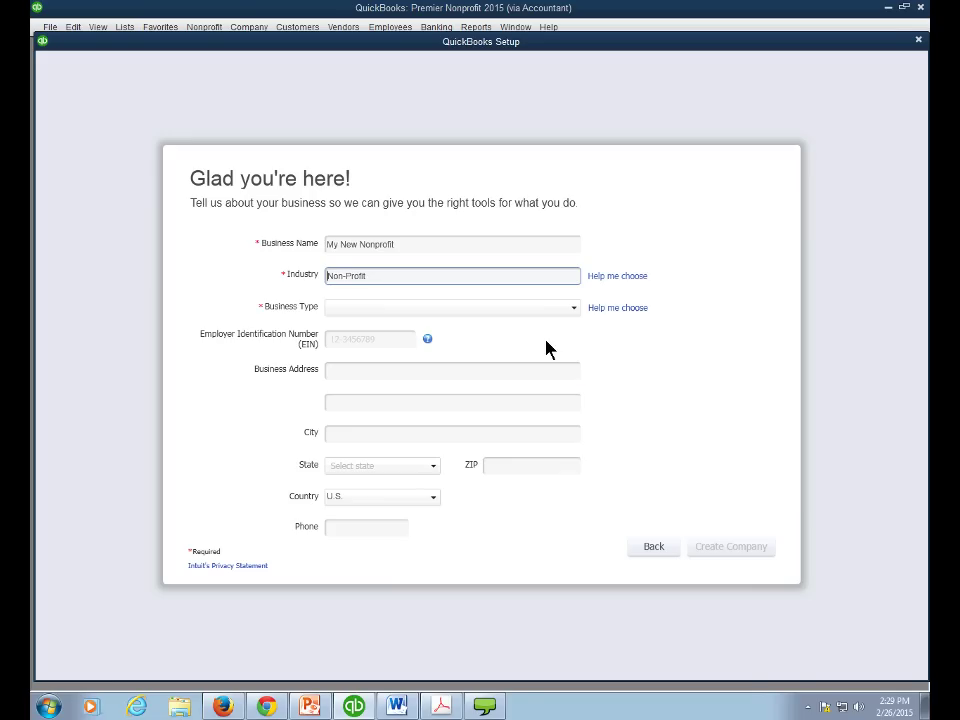
- Open the Select Your Company Type dialog using Help me choose beside Business Type
{"action": "left_click", "coordinate": [604, 309]}
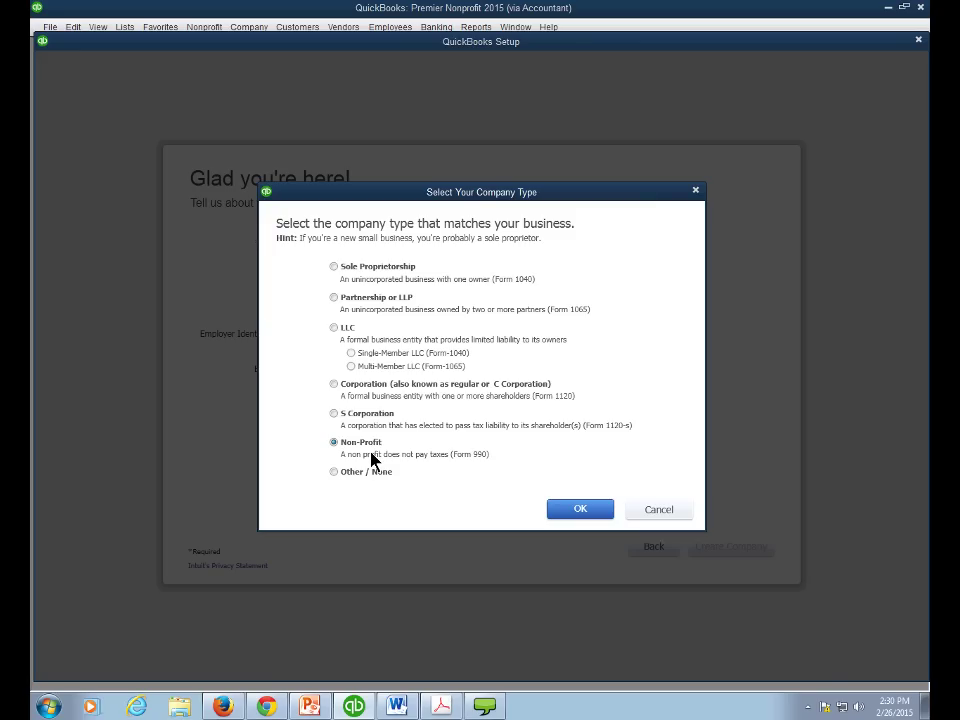
- Choose Other / None as the company's business type and confirm it
{"action": "left_click", "coordinate": [334, 472]}
{"action": "left_click", "coordinate": [568, 510]}
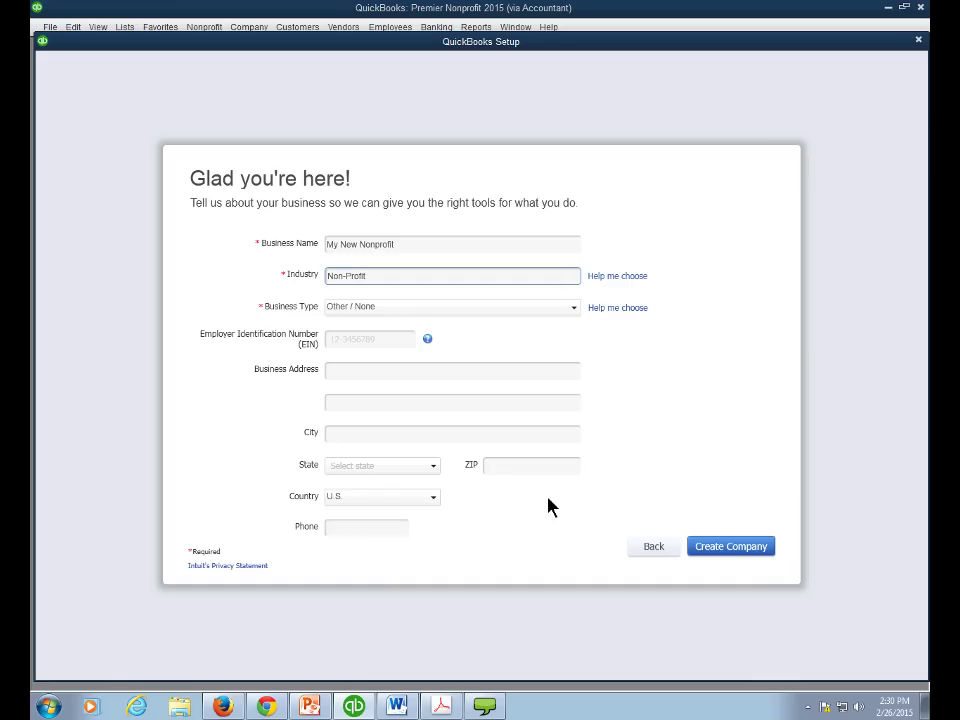
- Enter the organization's employer identification number in the EIN field
{"action": "left_click", "coordinate": [341, 375]}
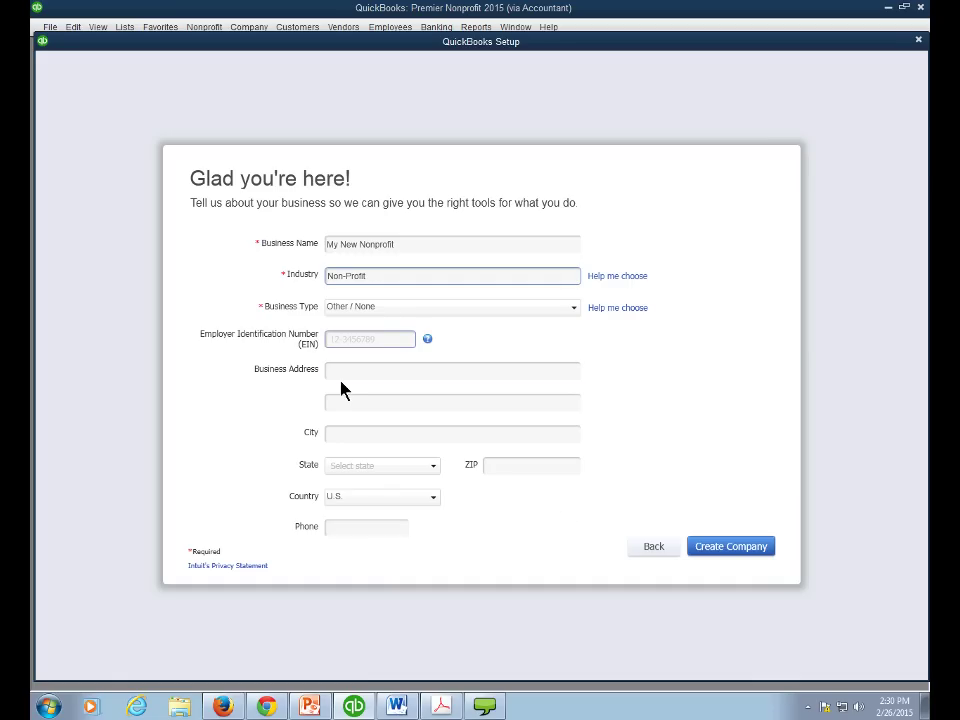
{"action": "left_click", "coordinate": [343, 339]}
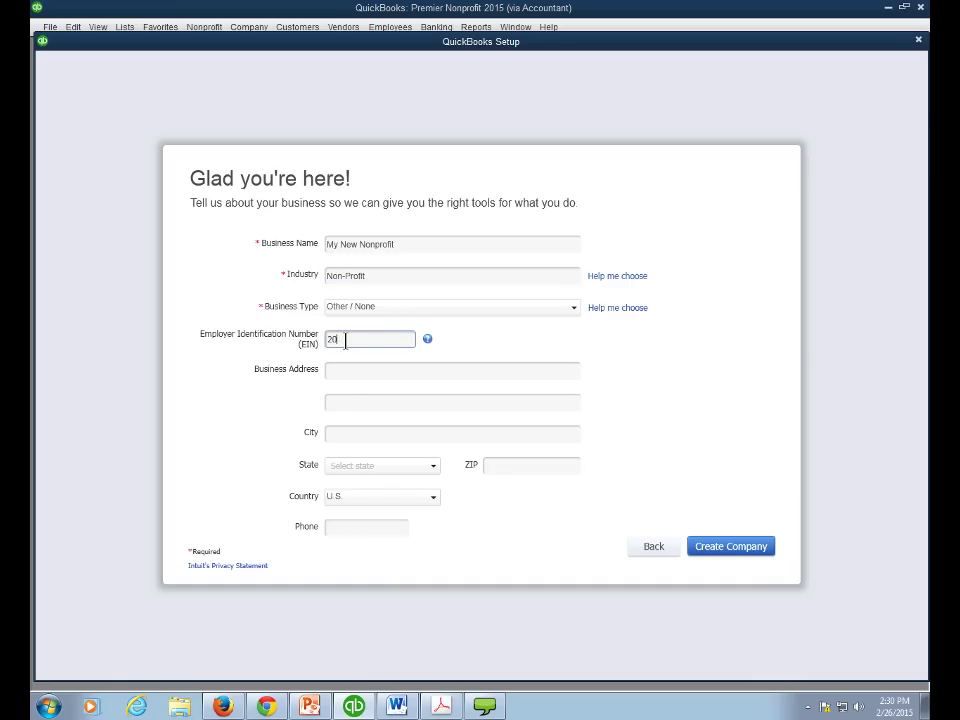
{"action": "key", "text": "Tab"}
- Fill in the business street address, city, state and ZIP code, then move to Phone
{"action": "left_click", "coordinate": [336, 370]}
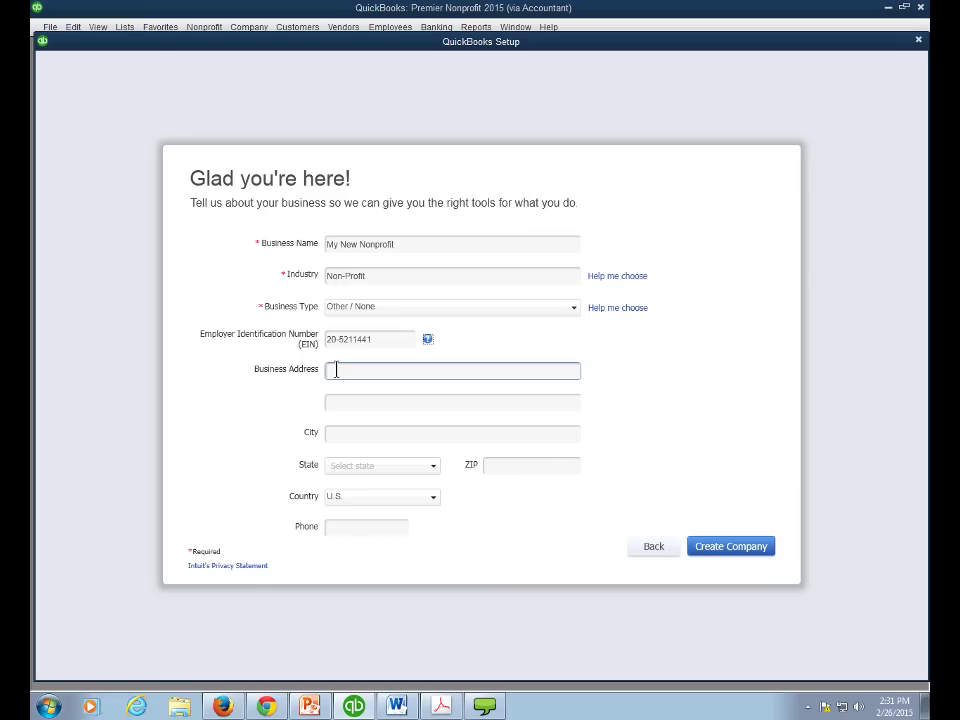
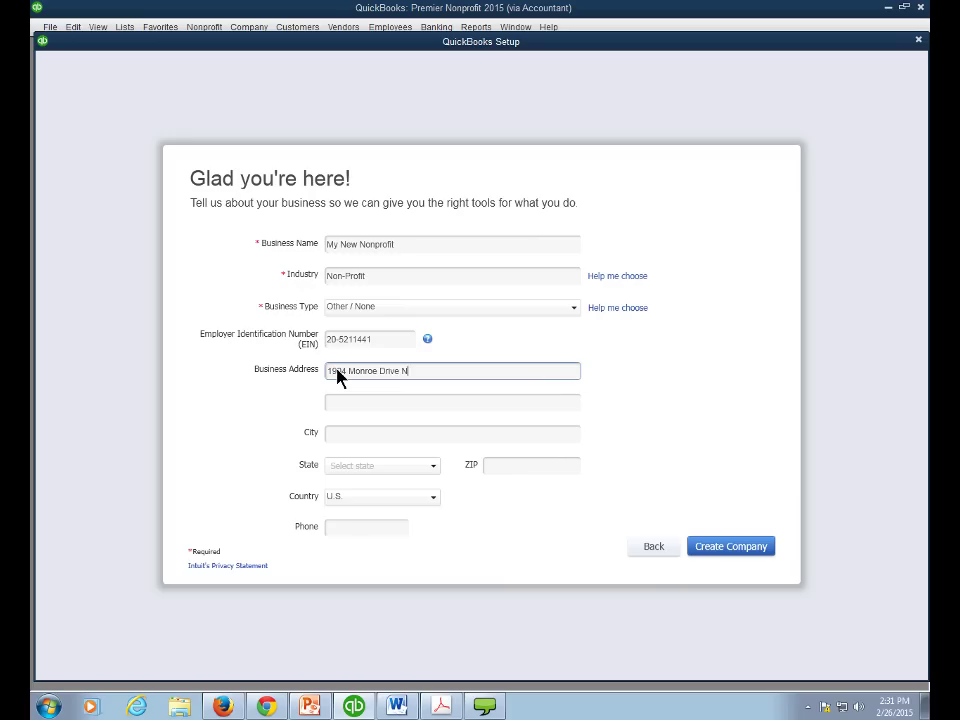
{"action": "key", "text": "Tab"}
{"action": "key", "text": "Tab"}
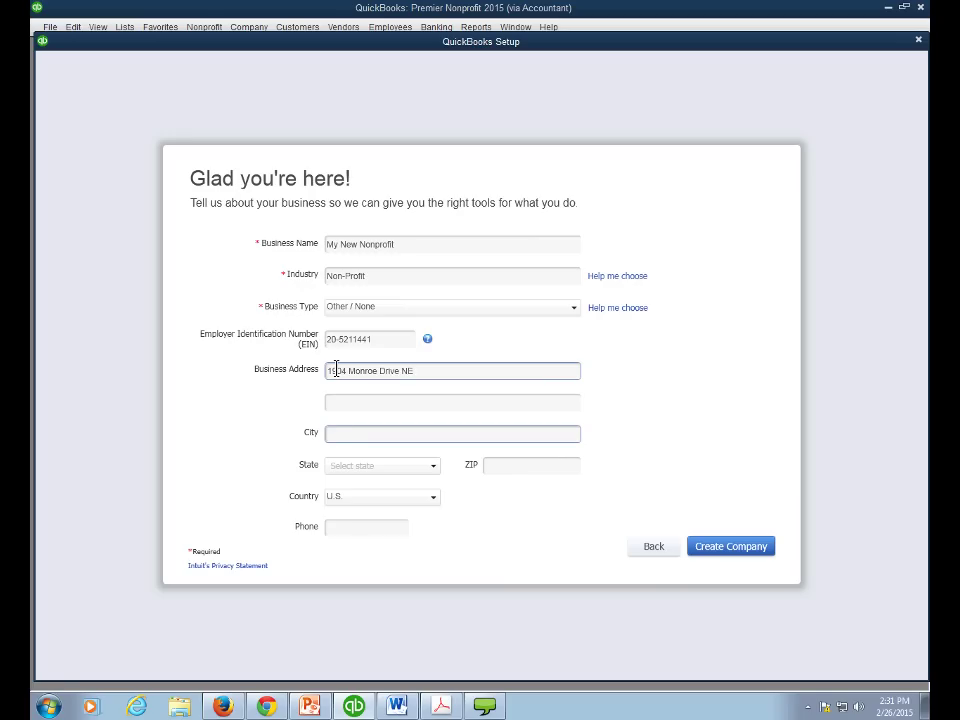
{"action": "type", "text": "Atlanta"}
{"action": "key", "text": "Tab"}
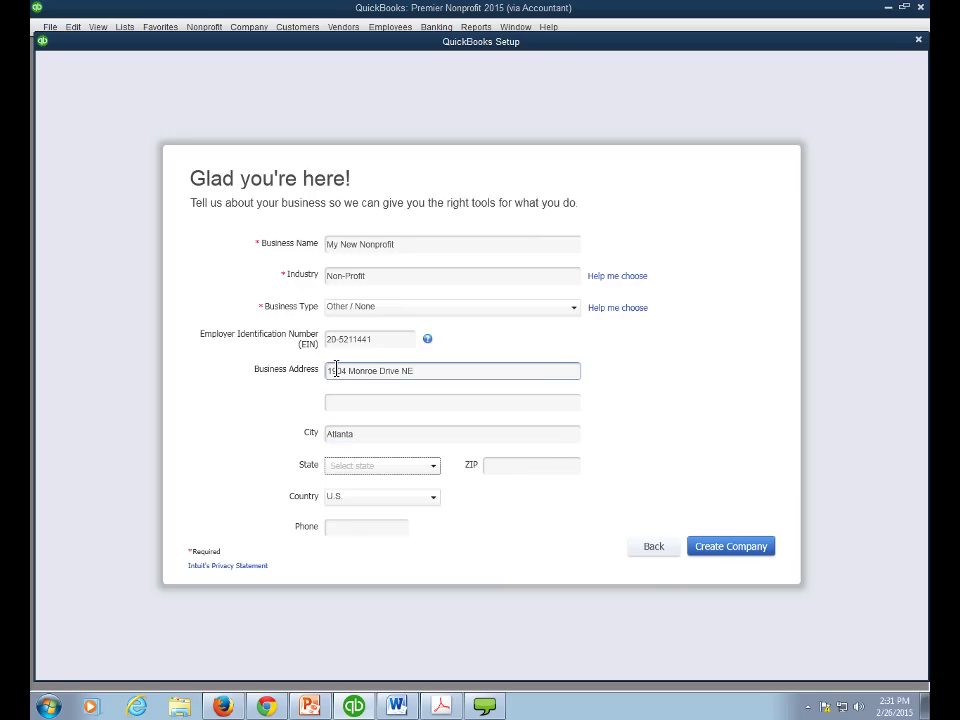
{"action": "key", "text": "g"}
{"action": "key", "text": "Tab"}
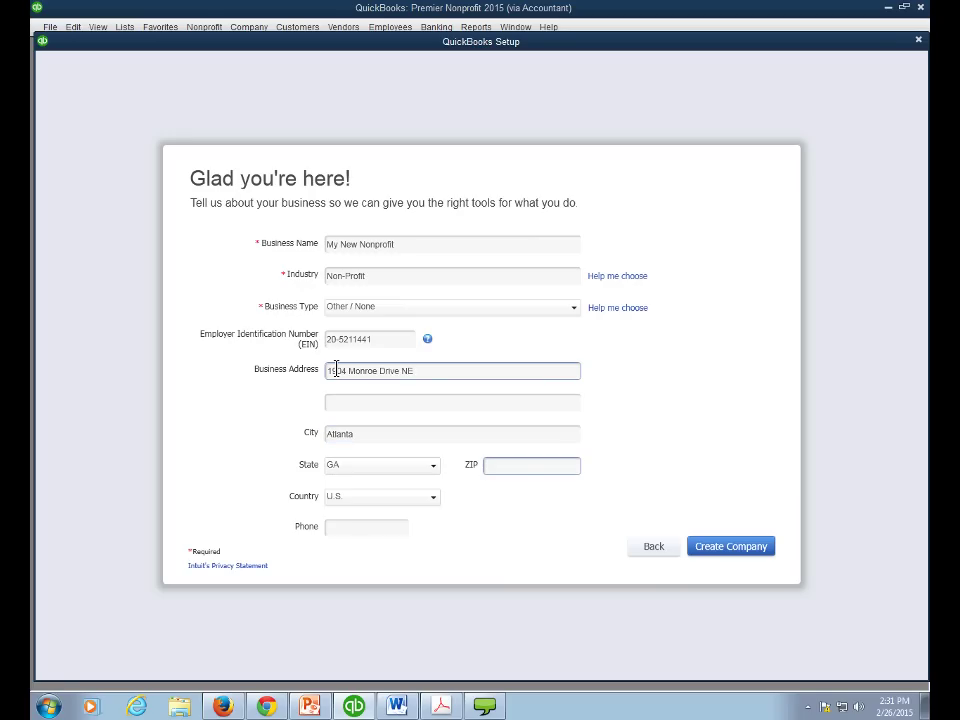
{"action": "type", "text": "30306"}
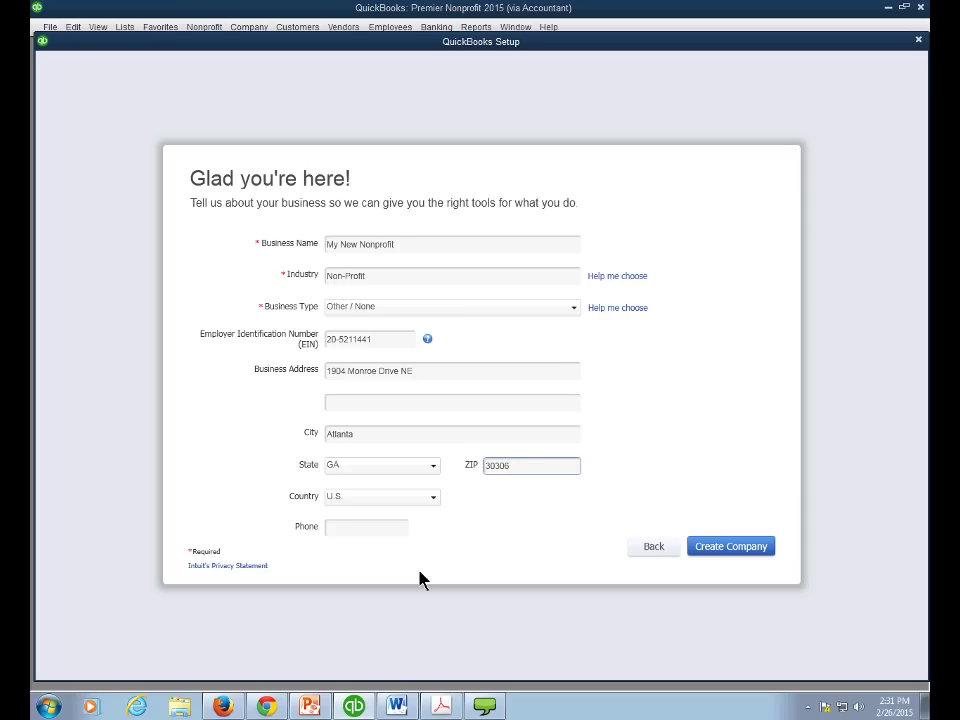
{"action": "left_click", "coordinate": [364, 530]}
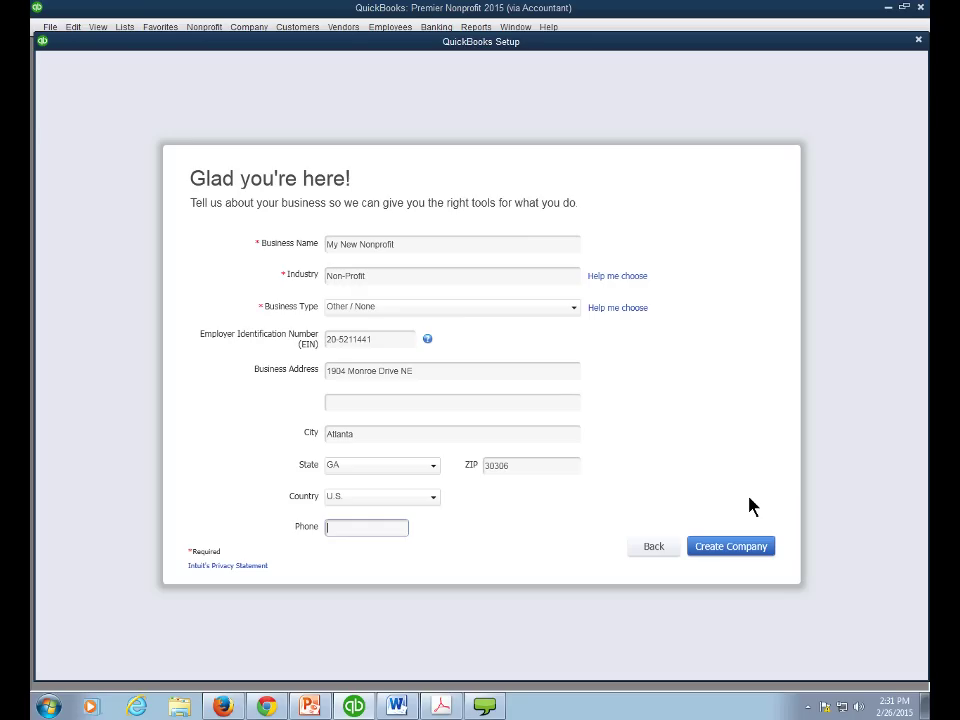
- Create the My New Nonprofit company file and start working on its Home page
{"action": "left_click", "coordinate": [716, 550]}
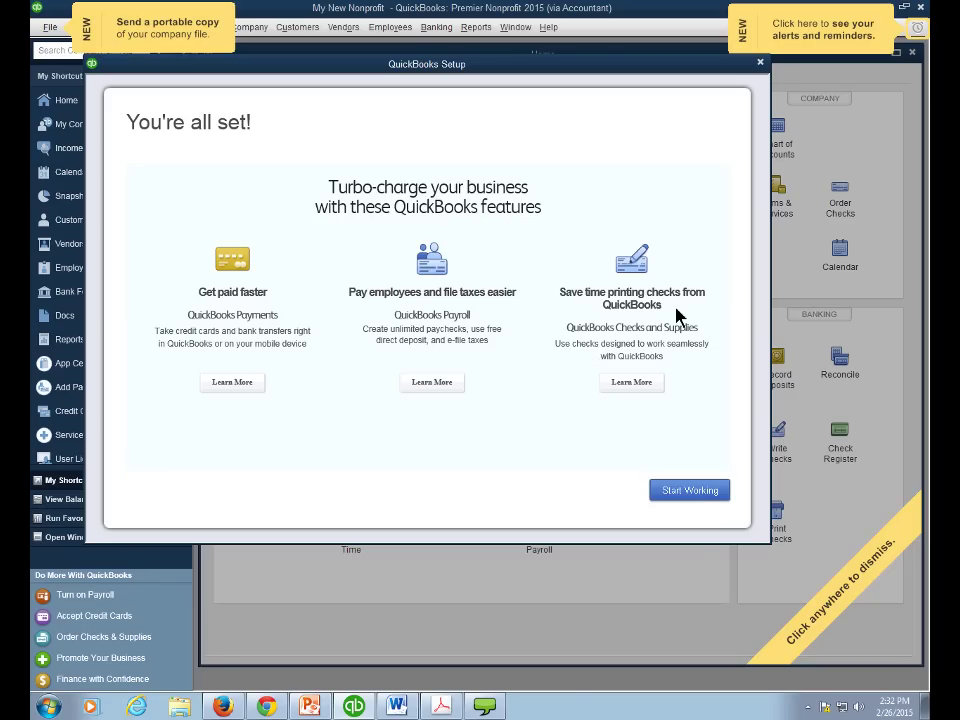
{"action": "left_click", "coordinate": [697, 491]}
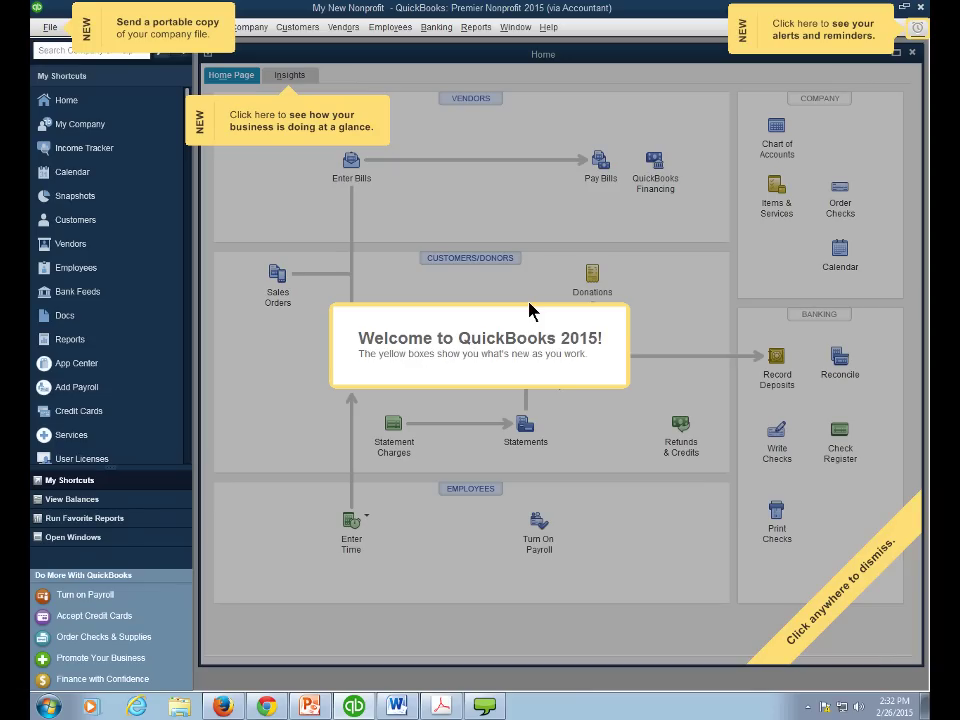
- Dismiss the yellow welcome boxes covering the Home page
{"action": "left_click", "coordinate": [823, 611]}
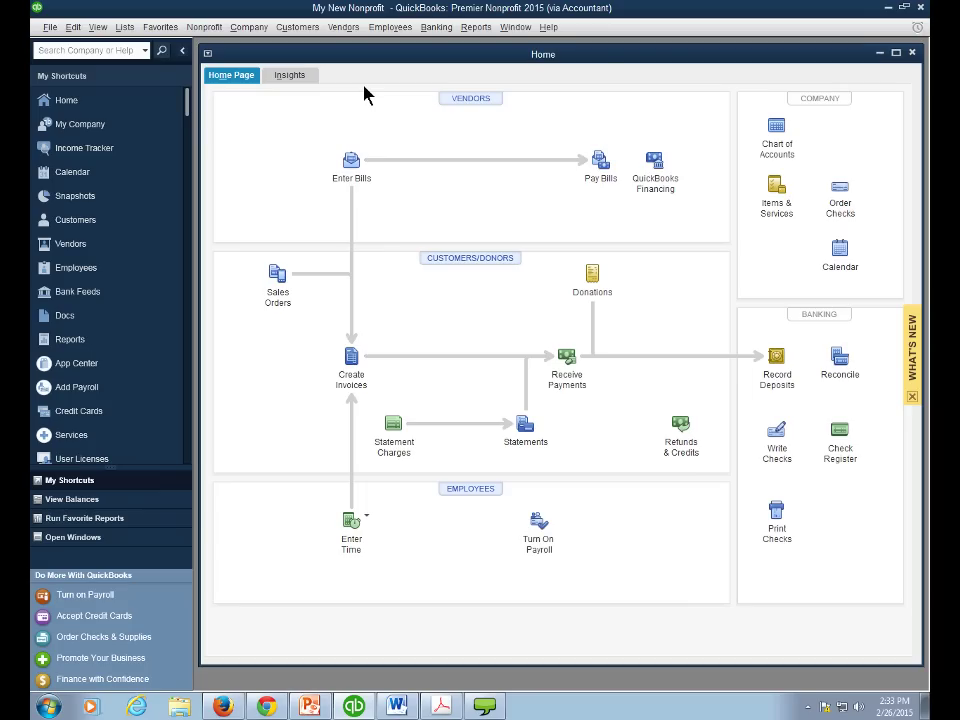
- Open and enlarge the Chart of Accounts, then display the Banking menu commands
{"action": "left_click", "coordinate": [124, 27]}
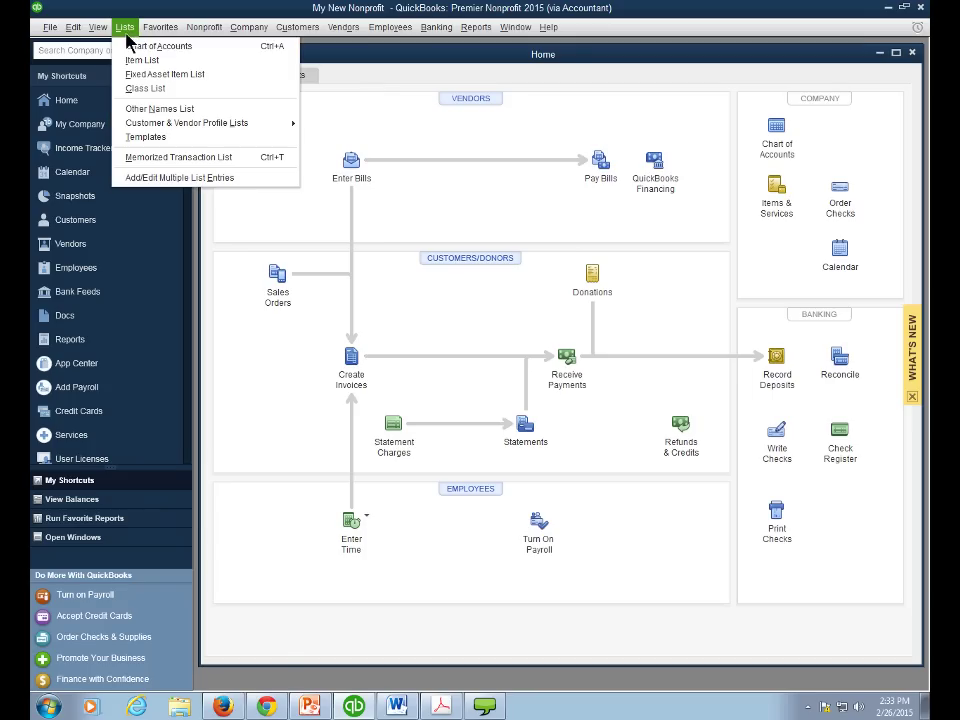
{"action": "left_click", "coordinate": [131, 47]}
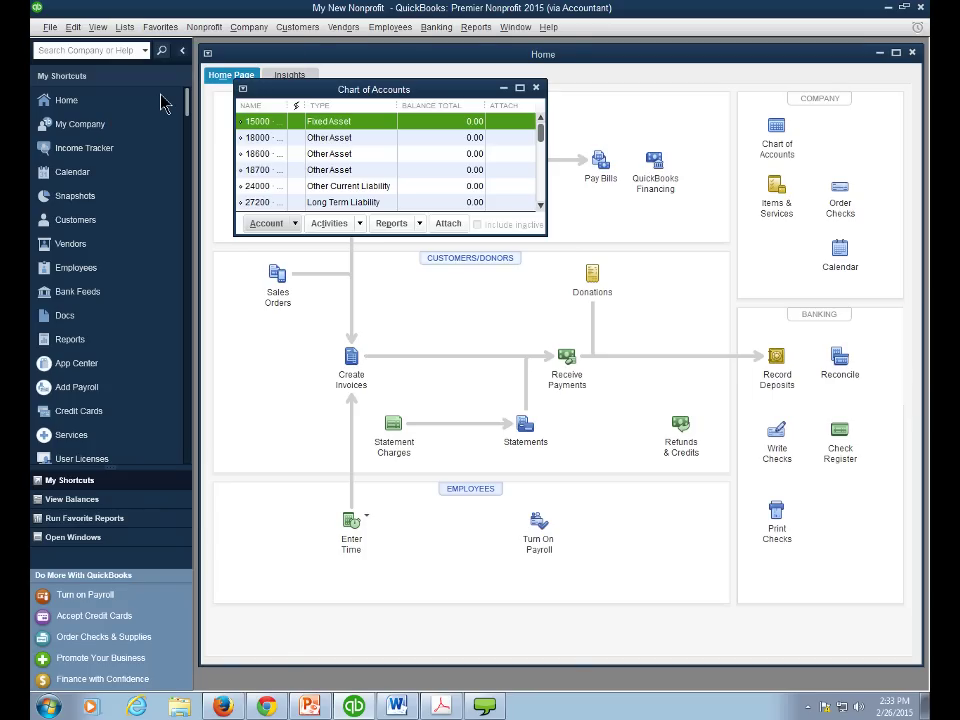
{"action": "left_click_drag", "start_coordinate": [541, 241], "coordinate": [877, 633]}
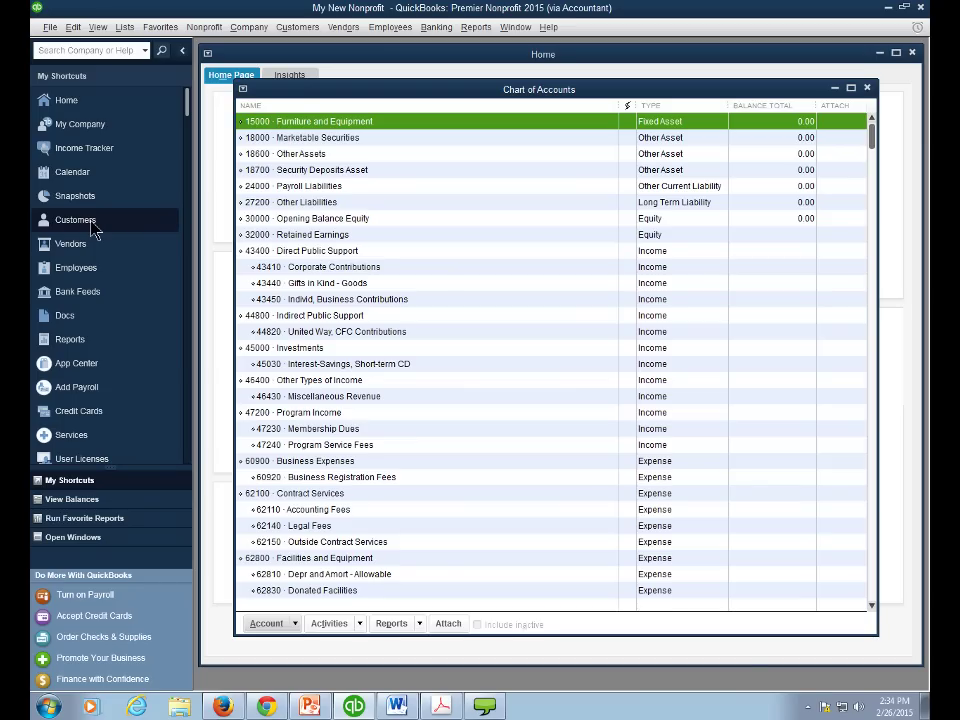
{"action": "left_click", "coordinate": [436, 27]}
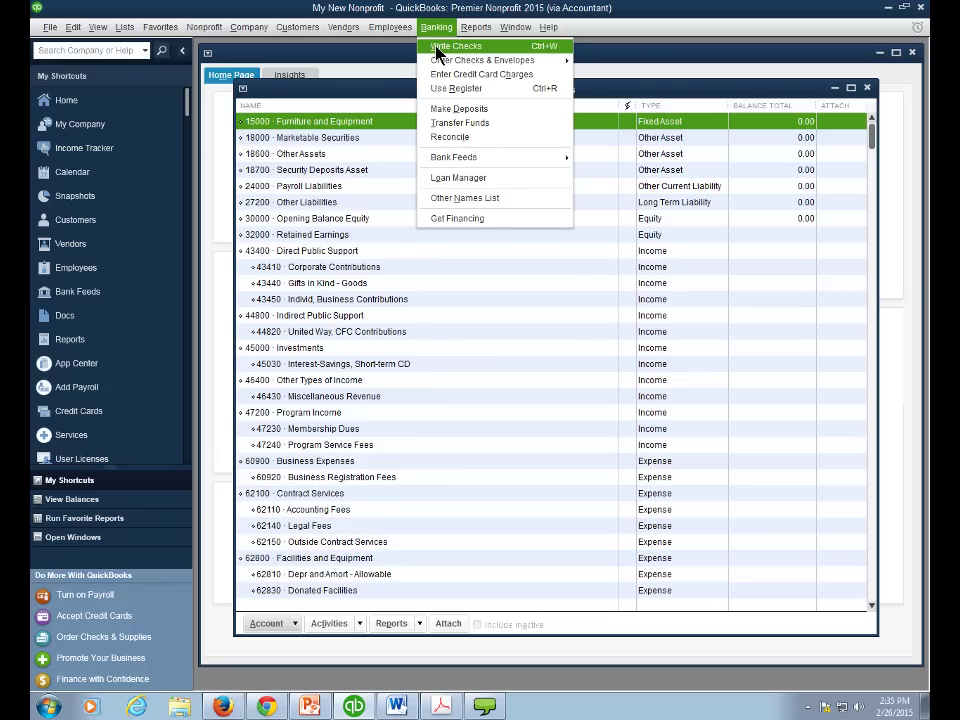
{"action": "left_click", "coordinate": [437, 46]}
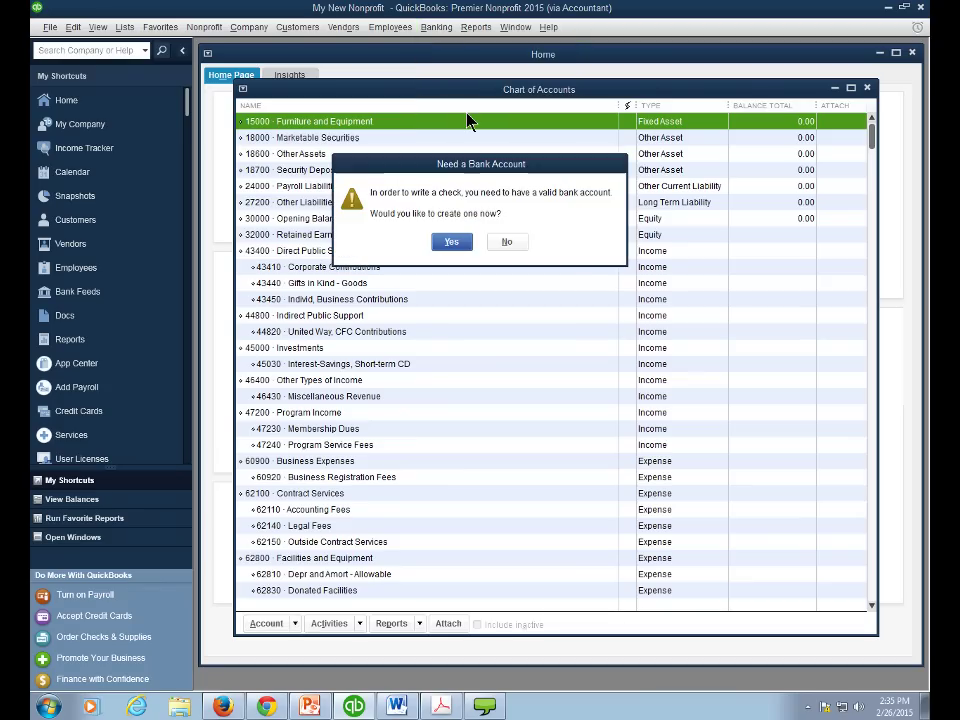
{"action": "left_click", "coordinate": [508, 241]}
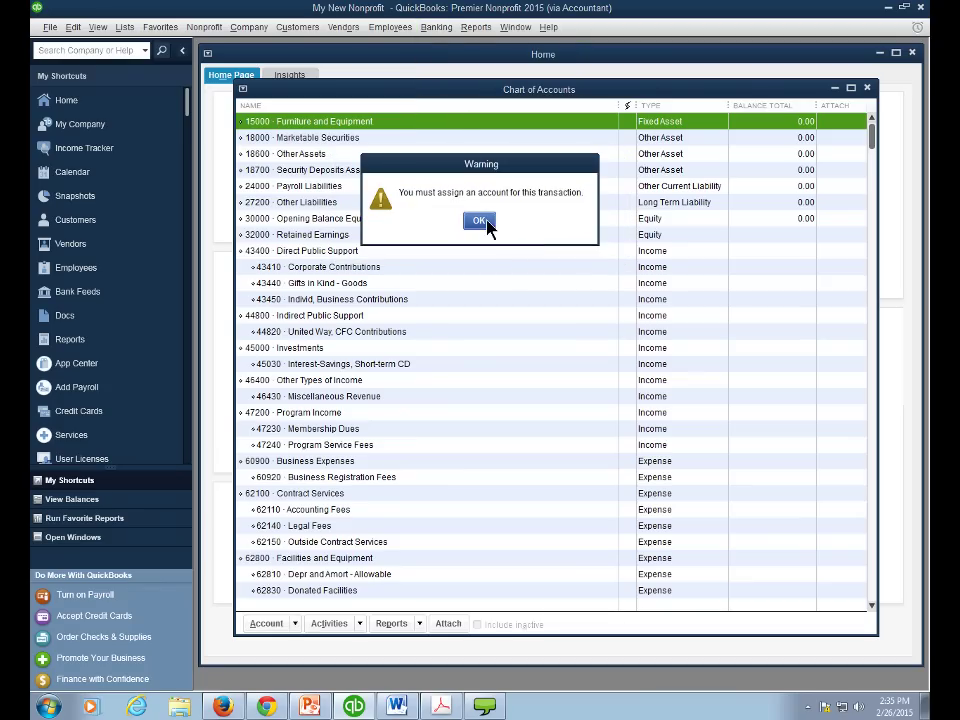
{"action": "left_click", "coordinate": [478, 221]}
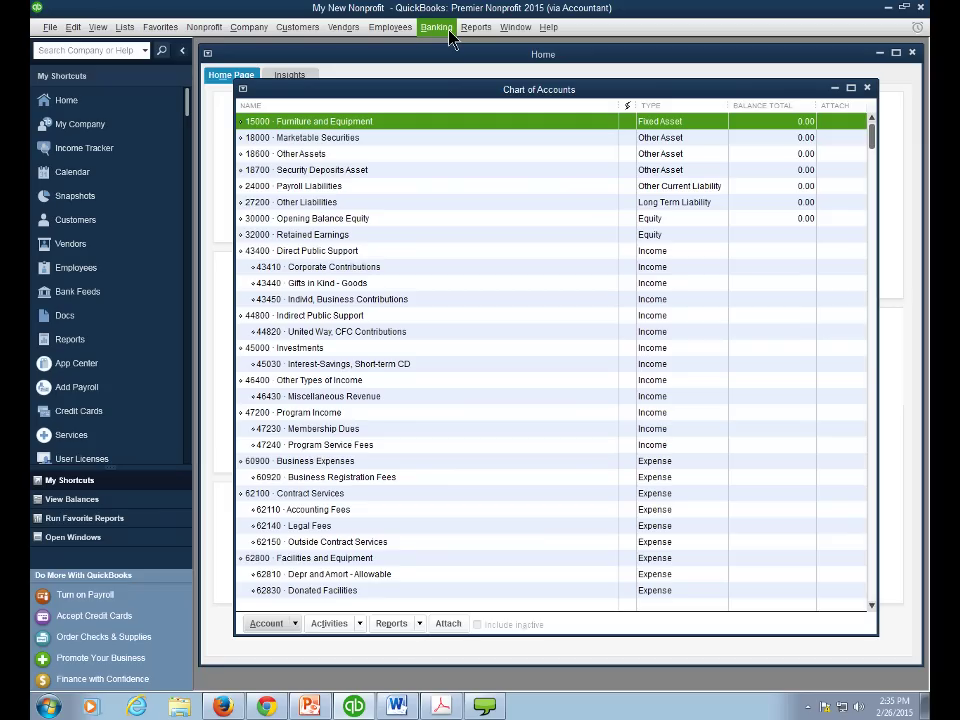
- Reopen the 2015 Non-Profit (Use for Chapter 3,11-12) sample file and acknowledge the sample notice
{"action": "left_click", "coordinate": [48, 28]}
{"action": "mouse_move", "coordinate": [87, 76]}
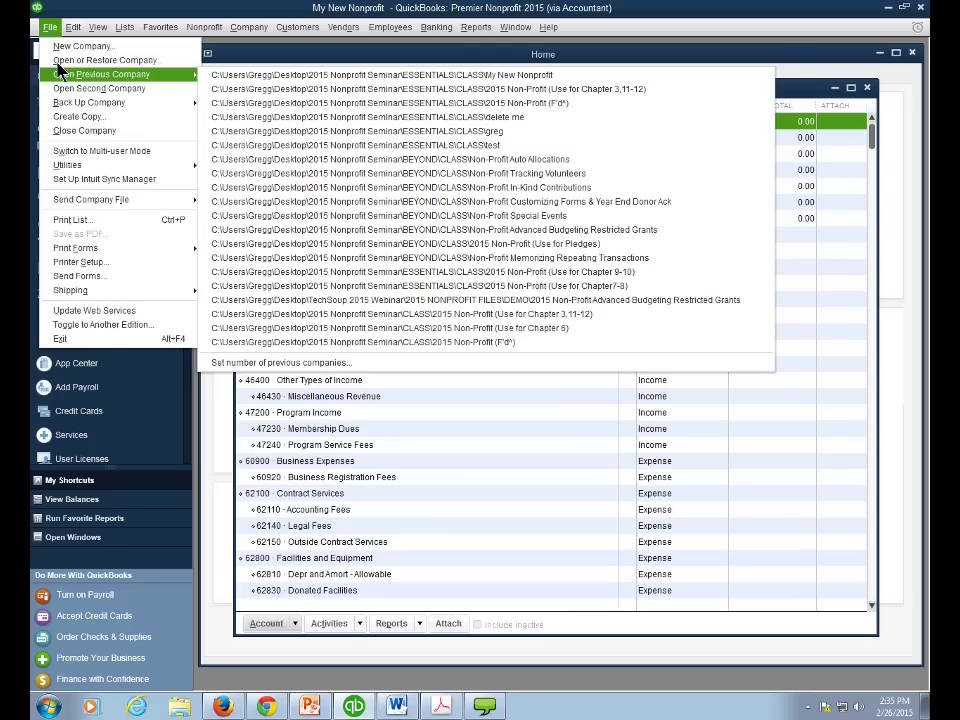
{"action": "left_click", "coordinate": [230, 89]}
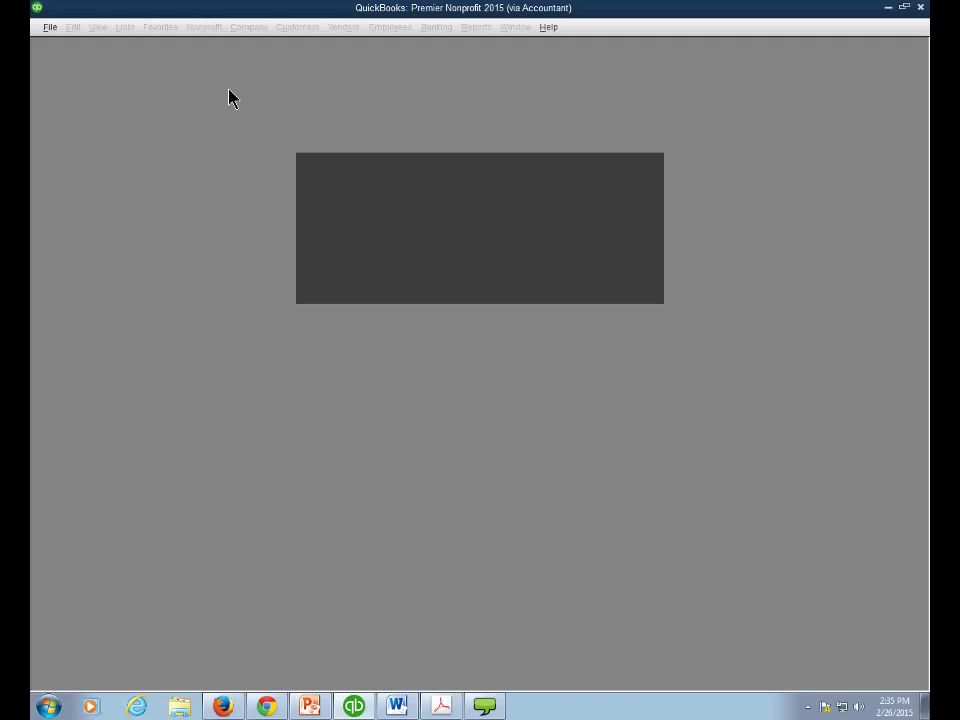
{"action": "left_click", "coordinate": [470, 278]}
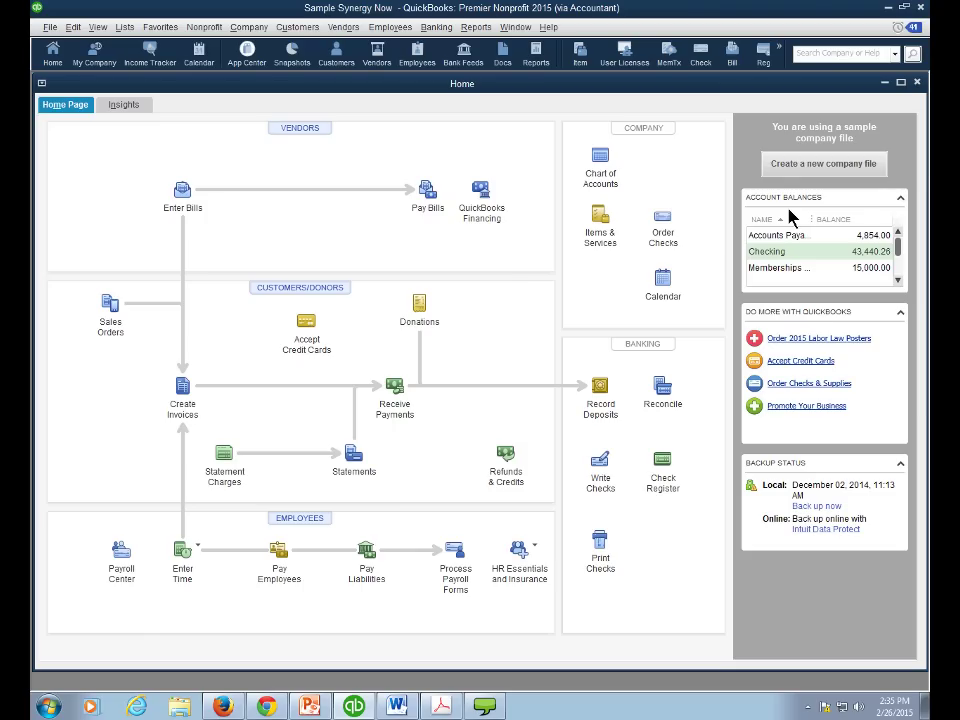
- Close the Home page and run the Profit & Loss Standard report
{"action": "left_click", "coordinate": [917, 84]}
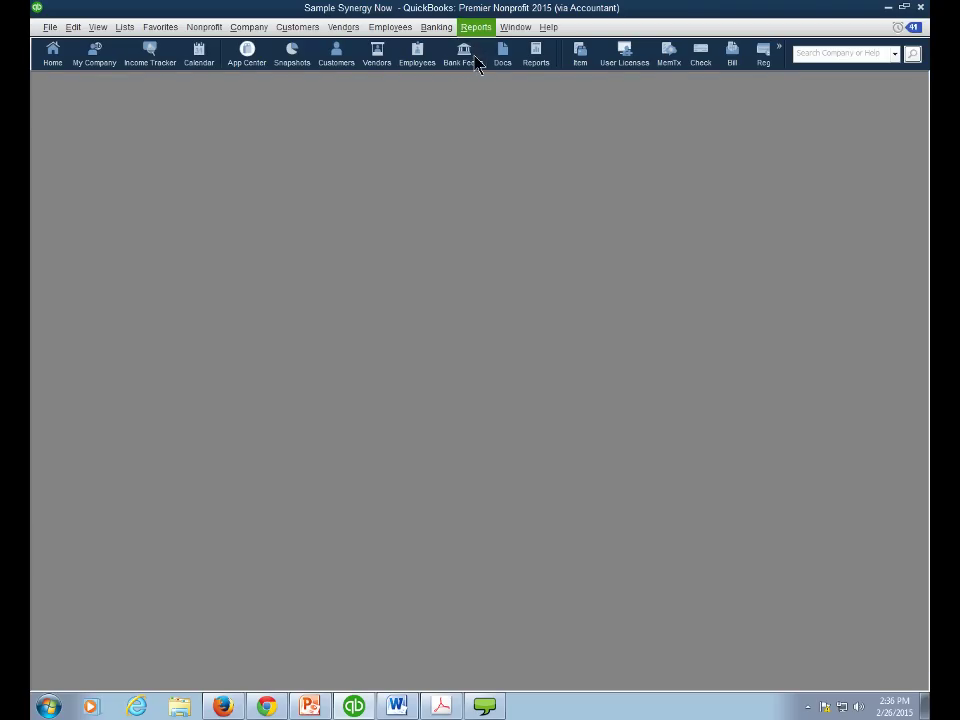
{"action": "left_click", "coordinate": [477, 28]}
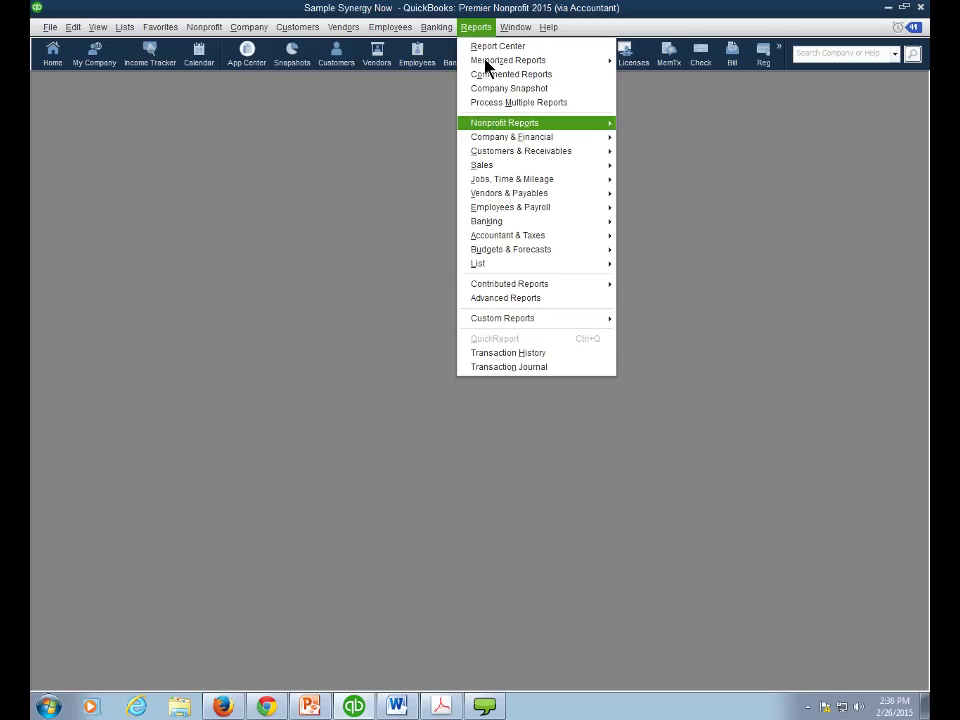
{"action": "mouse_move", "coordinate": [490, 128]}
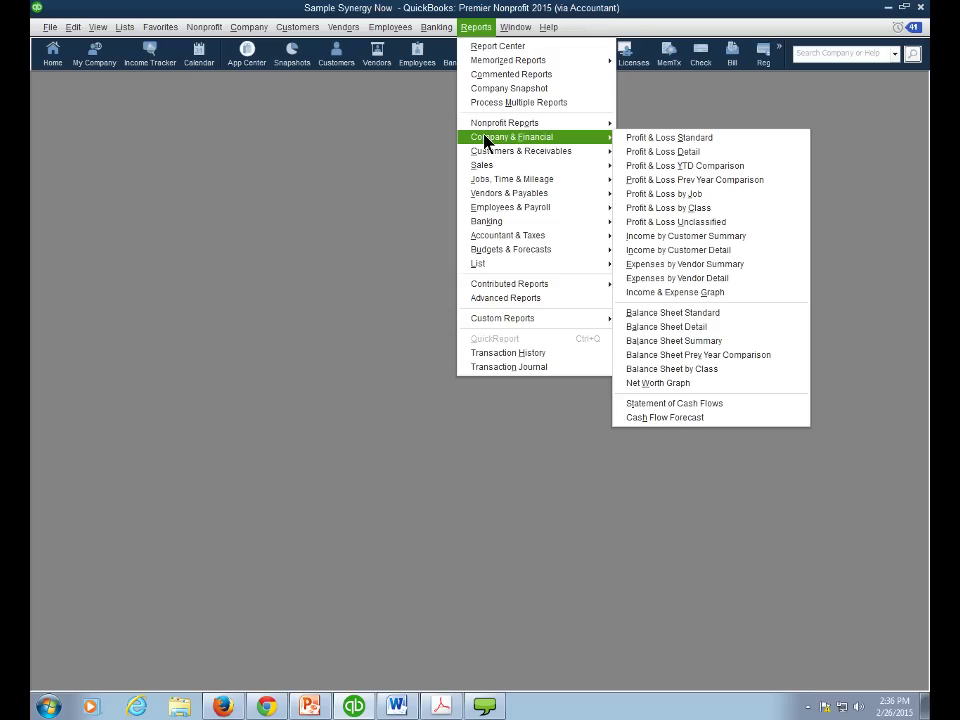
{"action": "left_click", "coordinate": [653, 142]}
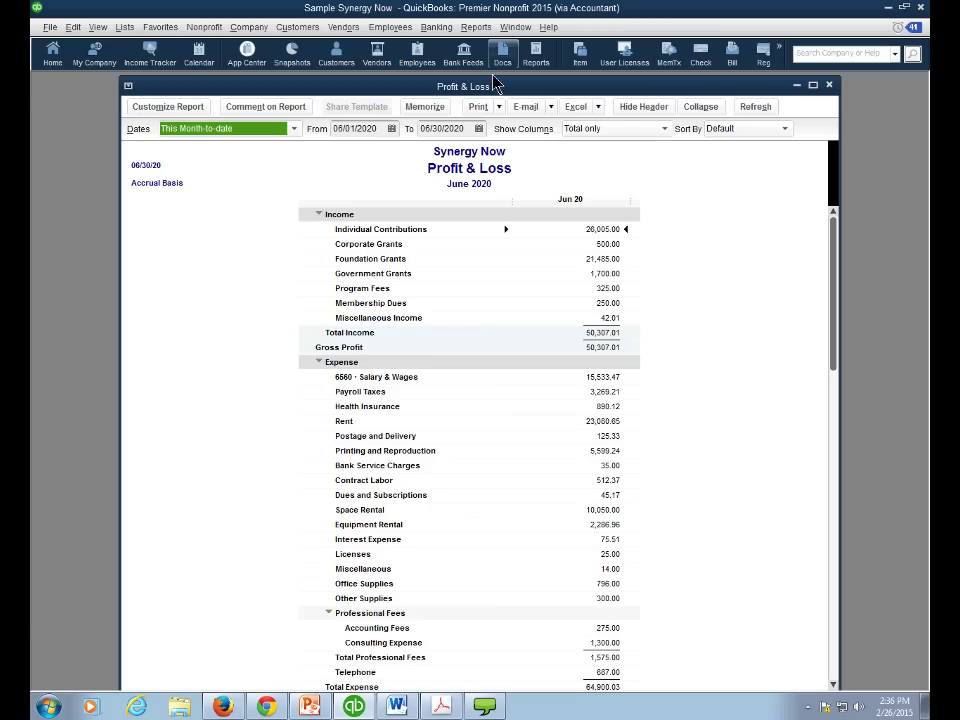
- Run the Balance Sheet Standard report and tile both reports vertically
{"action": "left_click", "coordinate": [476, 27]}
{"action": "mouse_move", "coordinate": [517, 140]}
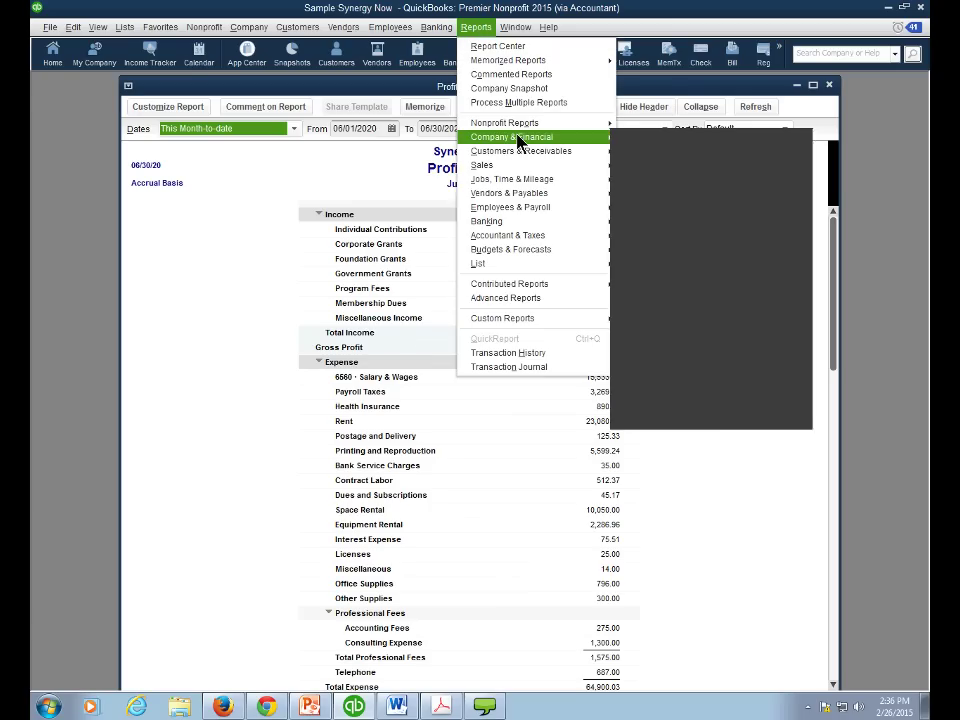
{"action": "left_click", "coordinate": [675, 313]}
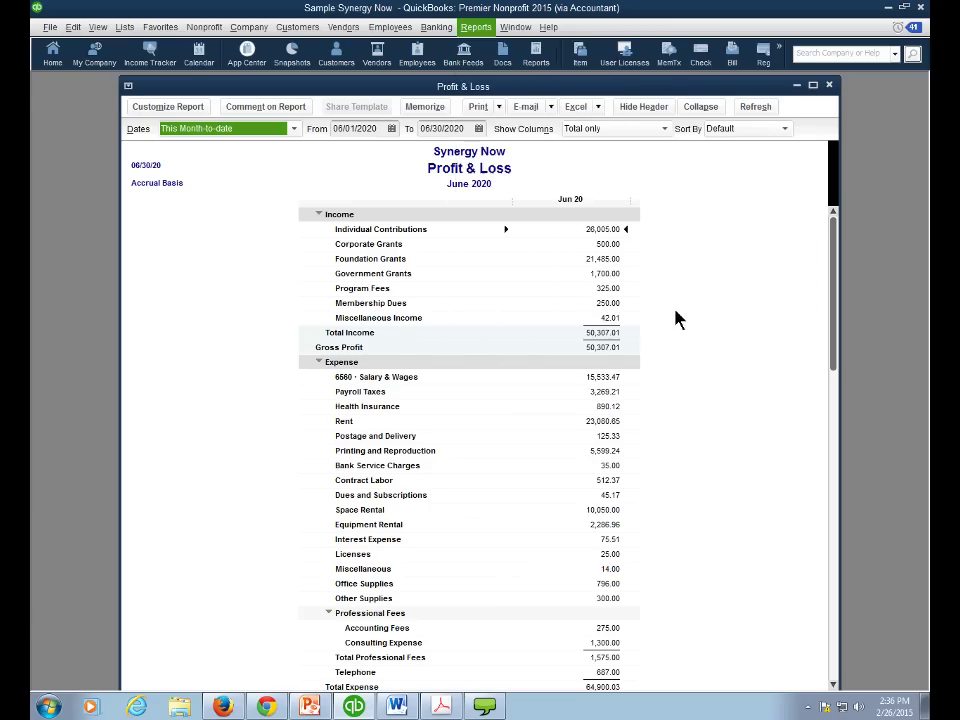
{"action": "left_click", "coordinate": [515, 28]}
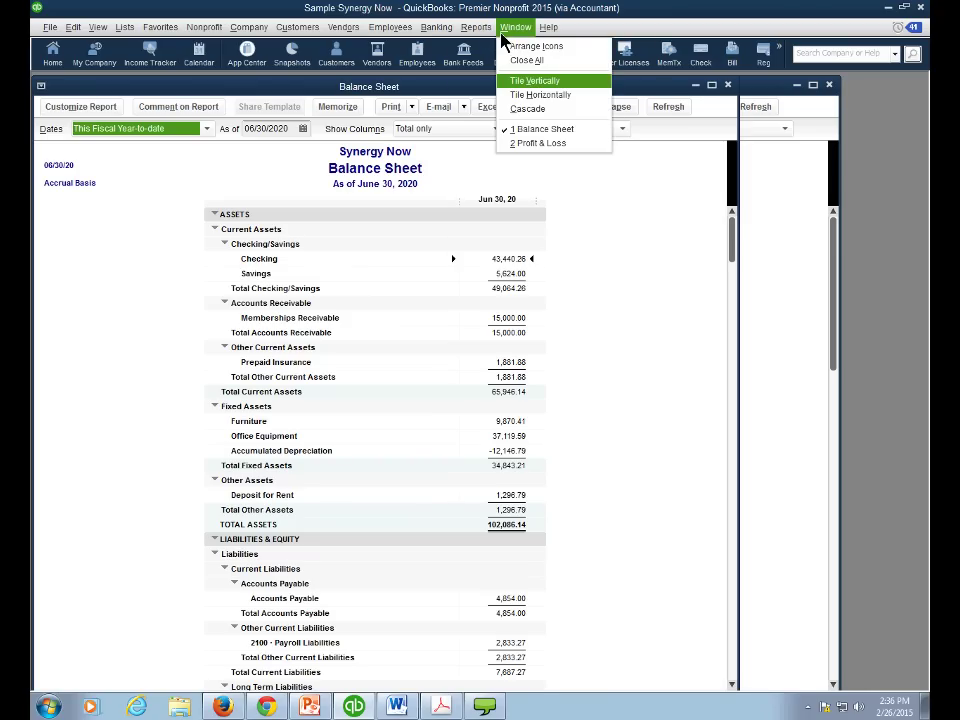
{"action": "left_click", "coordinate": [520, 86]}
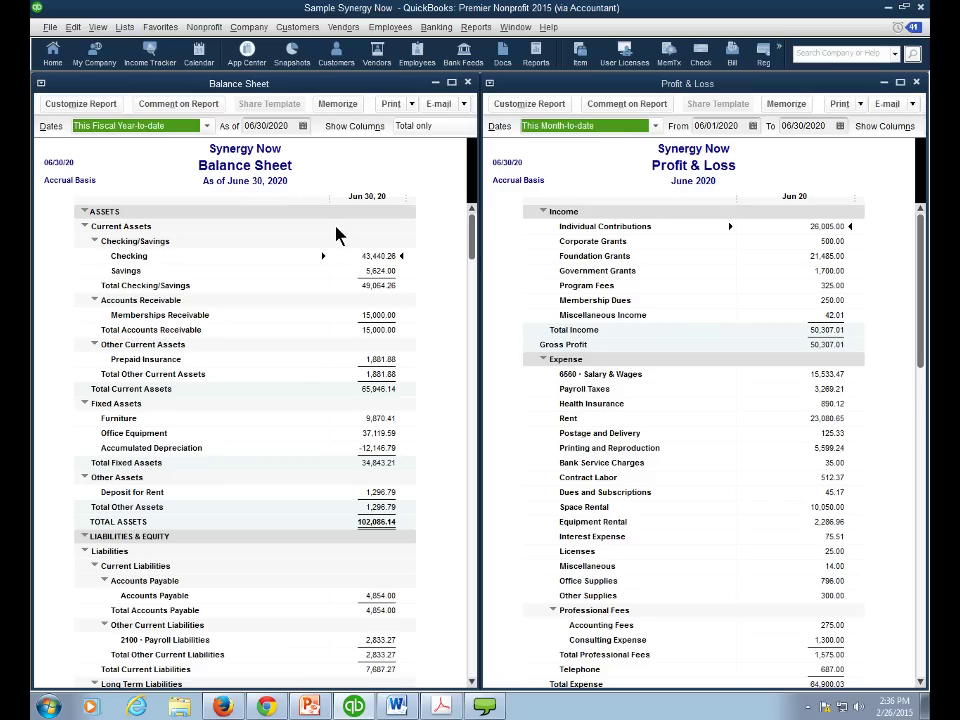
- Adjust and scroll the tiled reports to review them, including Total Assets 102,086.14
{"action": "left_click_drag", "start_coordinate": [474, 244], "coordinate": [476, 258]}
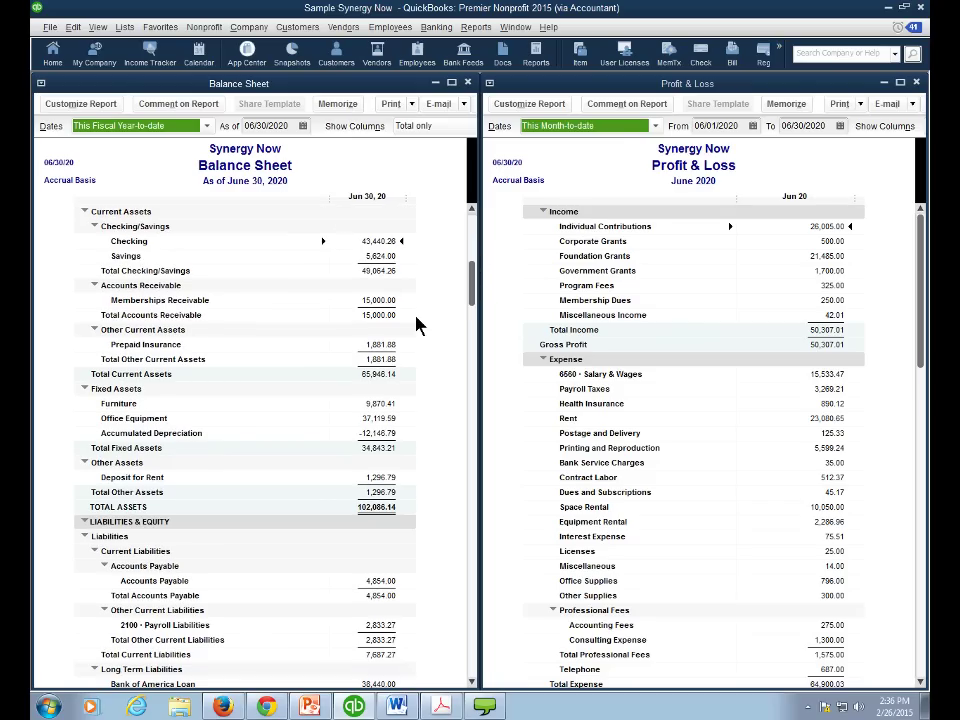
{"action": "left_click_drag", "start_coordinate": [471, 282], "coordinate": [463, 437]}
{"action": "scroll", "coordinate": [463, 437], "scroll_direction": "down", "scroll_amount": 5}
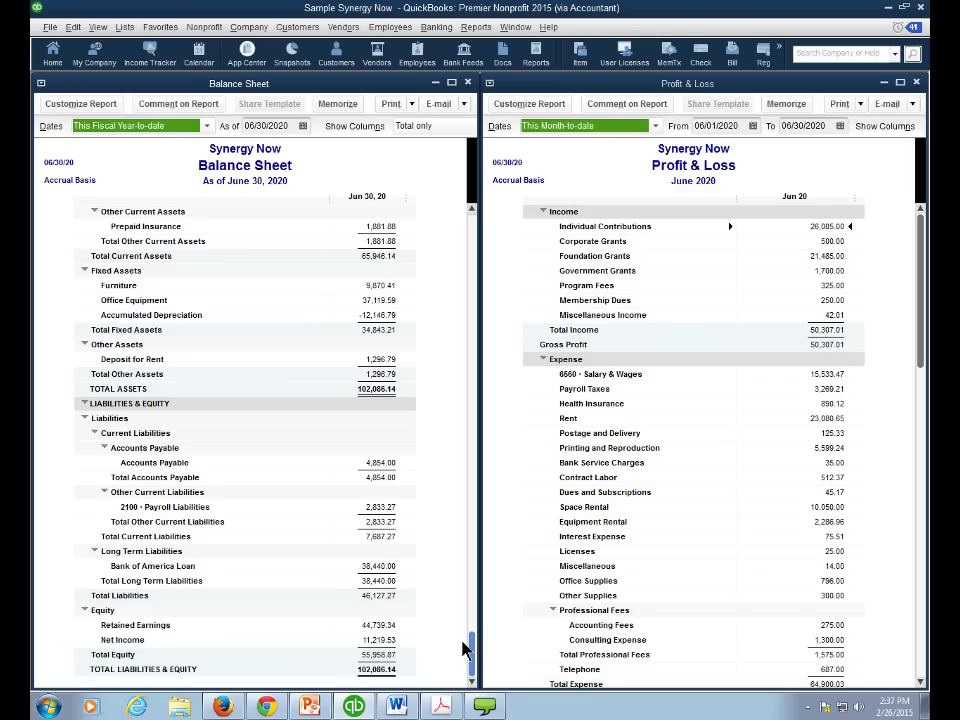
{"action": "scroll", "coordinate": [465, 648], "scroll_direction": "up", "scroll_amount": 4}
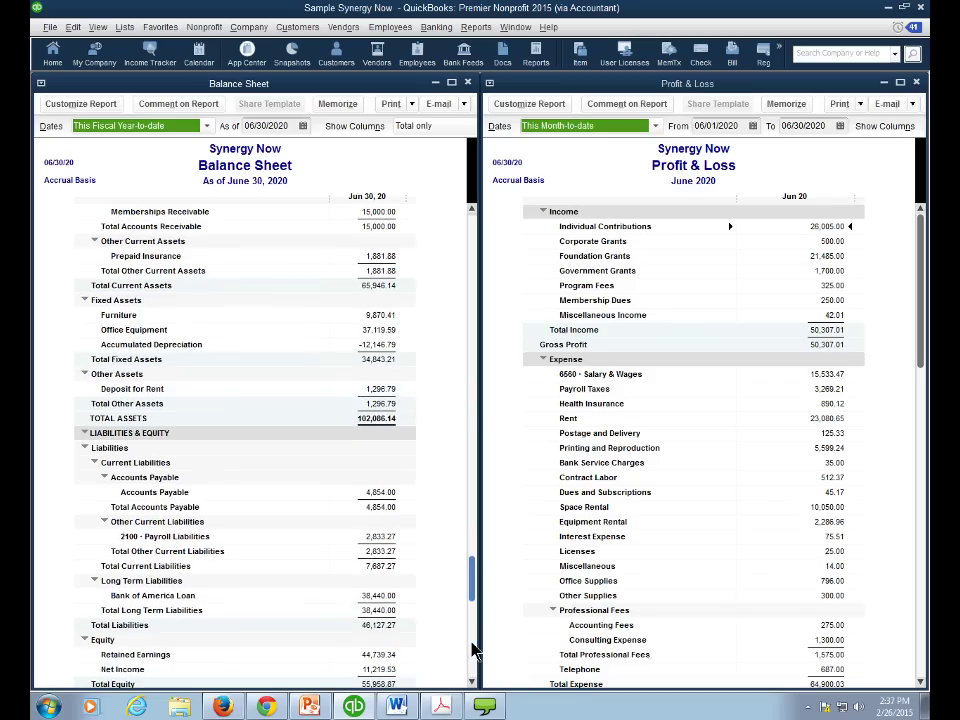
{"action": "scroll", "coordinate": [463, 221], "scroll_direction": "up", "scroll_amount": 5}
{"action": "scroll", "coordinate": [463, 221], "scroll_direction": "down", "scroll_amount": 4}
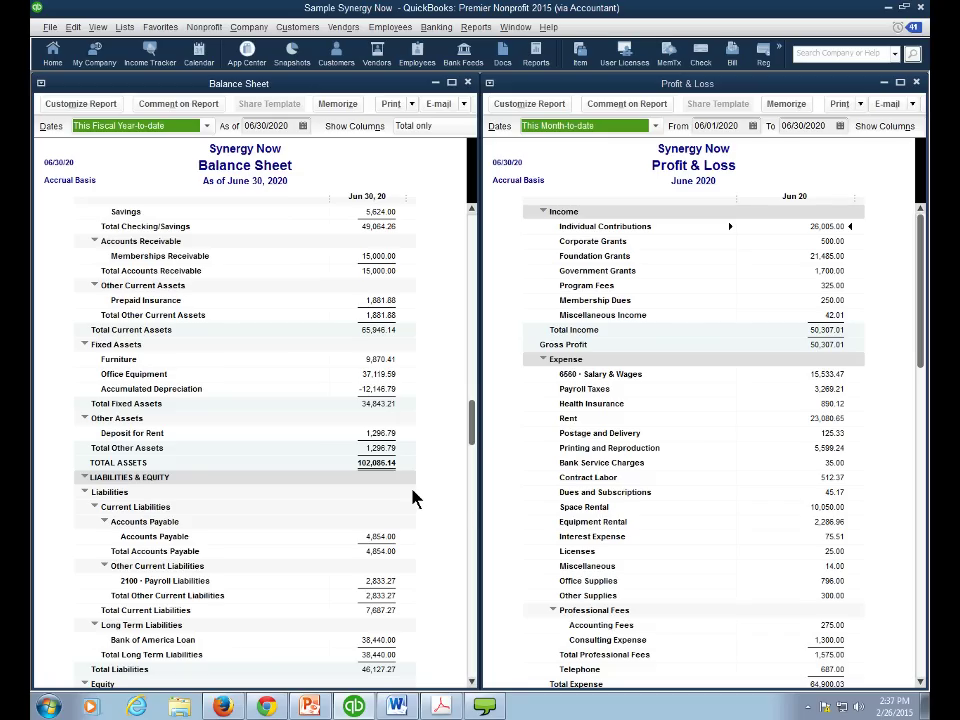
{"action": "scroll", "coordinate": [476, 432], "scroll_direction": "down", "scroll_amount": 1}
{"action": "scroll", "coordinate": [476, 432], "scroll_direction": "down", "scroll_amount": 4}
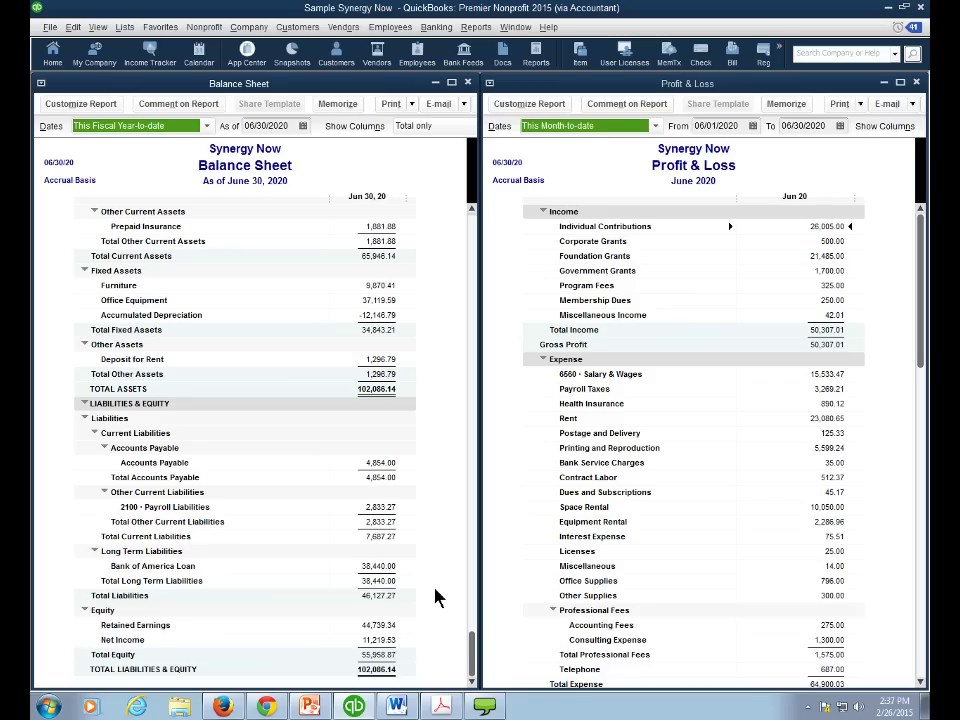
{"action": "scroll", "coordinate": [455, 625], "scroll_direction": "up", "scroll_amount": 3}
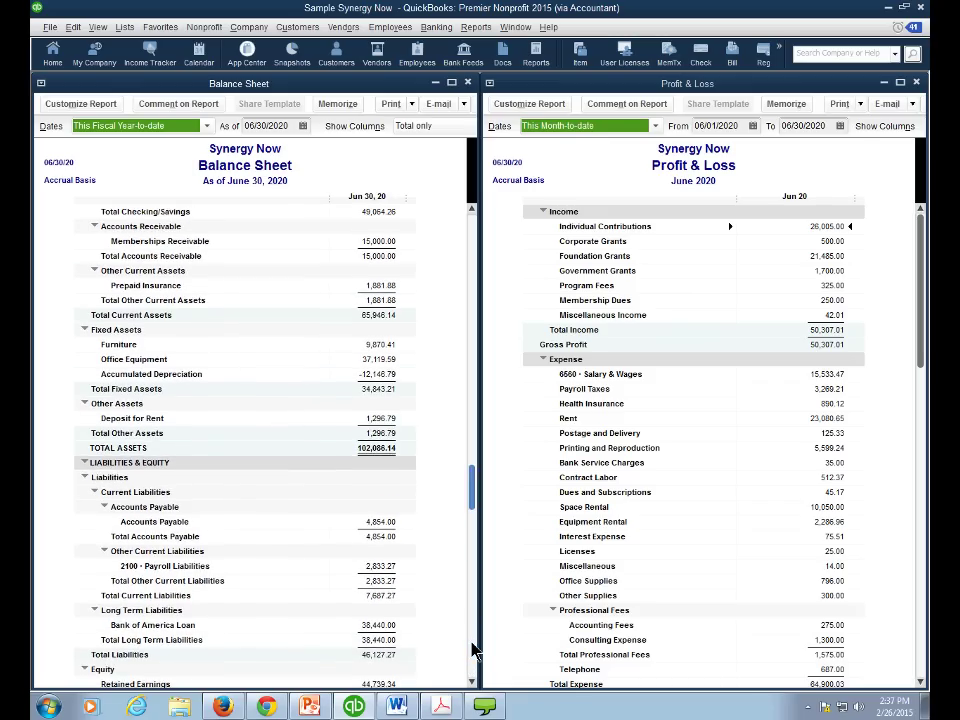
{"action": "scroll", "coordinate": [475, 650], "scroll_direction": "up", "scroll_amount": 2}
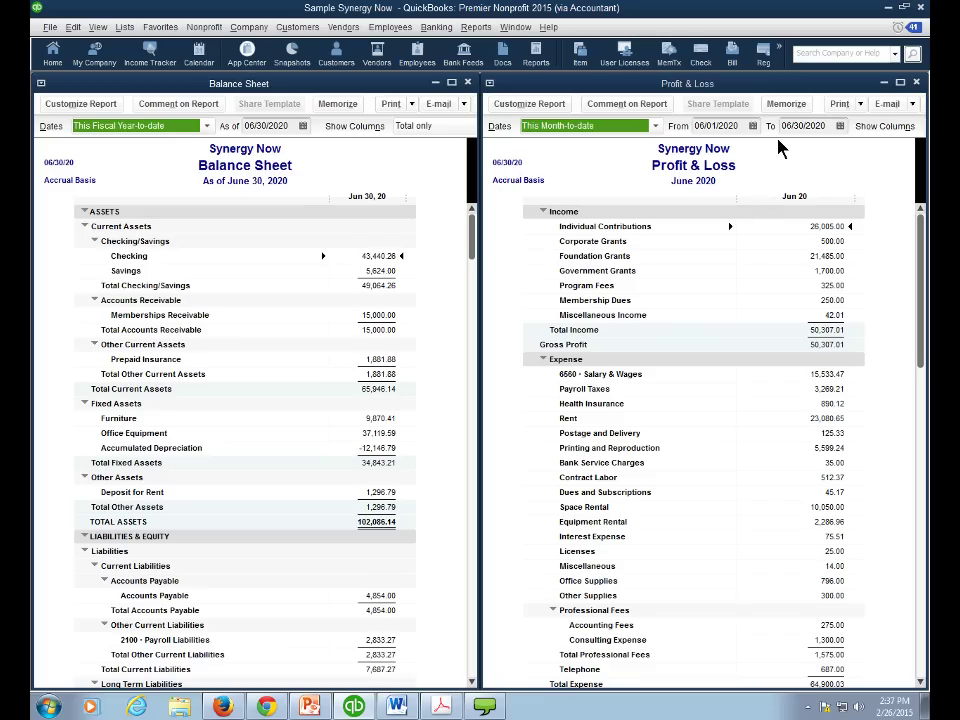
- Set the Profit & Loss dates to This Fiscal Year, showing Total Income 265,809.39
{"action": "left_click", "coordinate": [656, 126]}
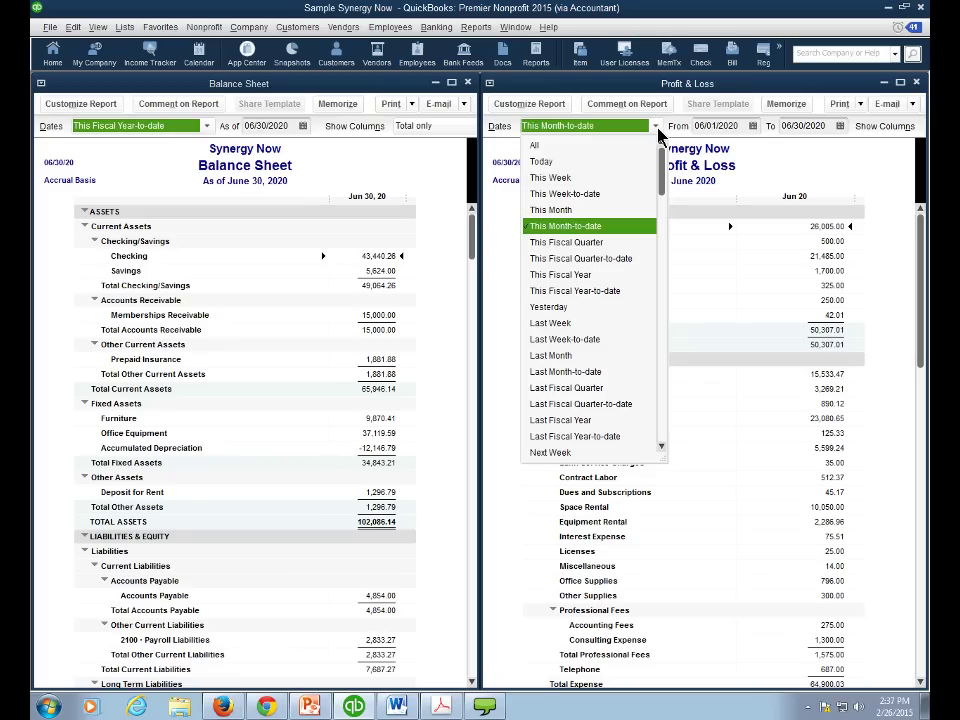
{"action": "left_click", "coordinate": [562, 274]}
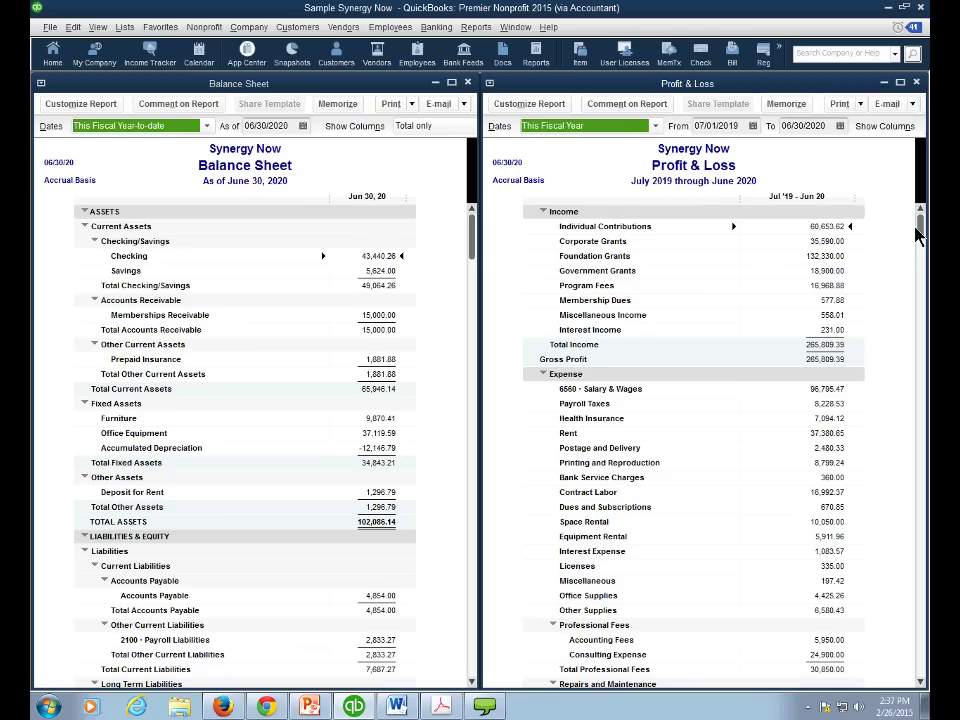
{"action": "scroll", "coordinate": [917, 232], "scroll_direction": "down", "scroll_amount": 3}
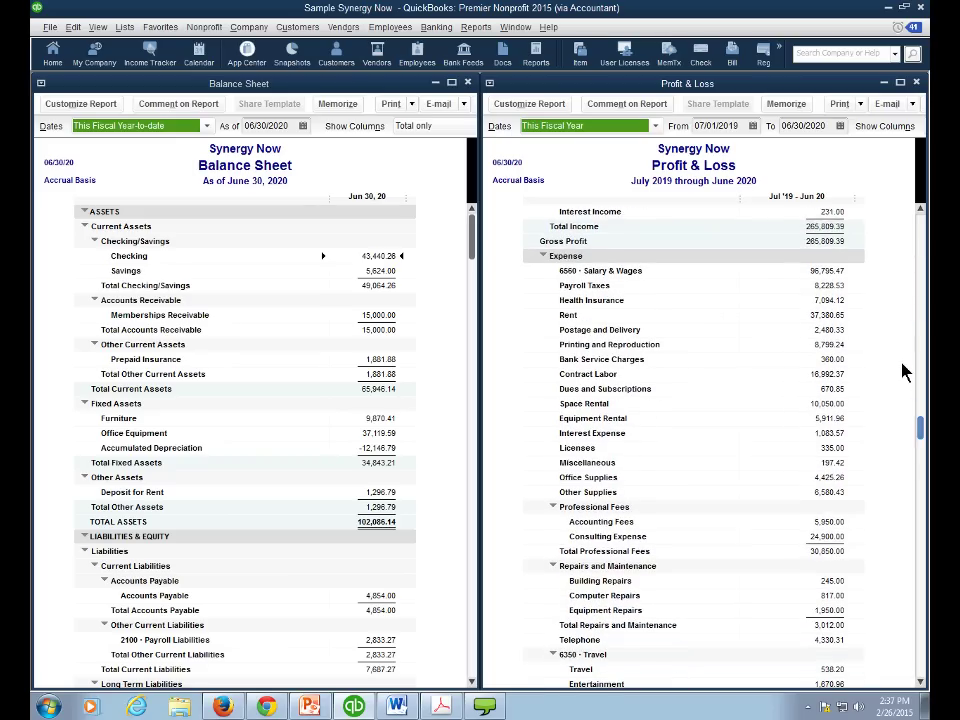
{"action": "scroll", "coordinate": [911, 450], "scroll_direction": "up", "scroll_amount": 3}
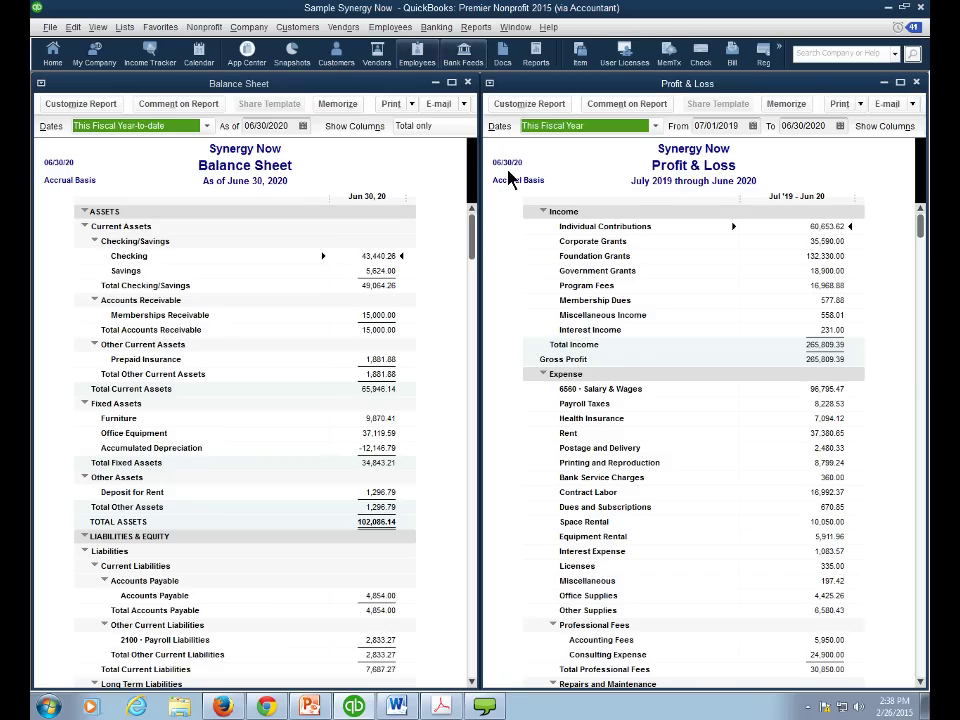
- Open a Write Checks form for Checking and the Chart of Accounts
{"action": "left_click", "coordinate": [434, 30]}
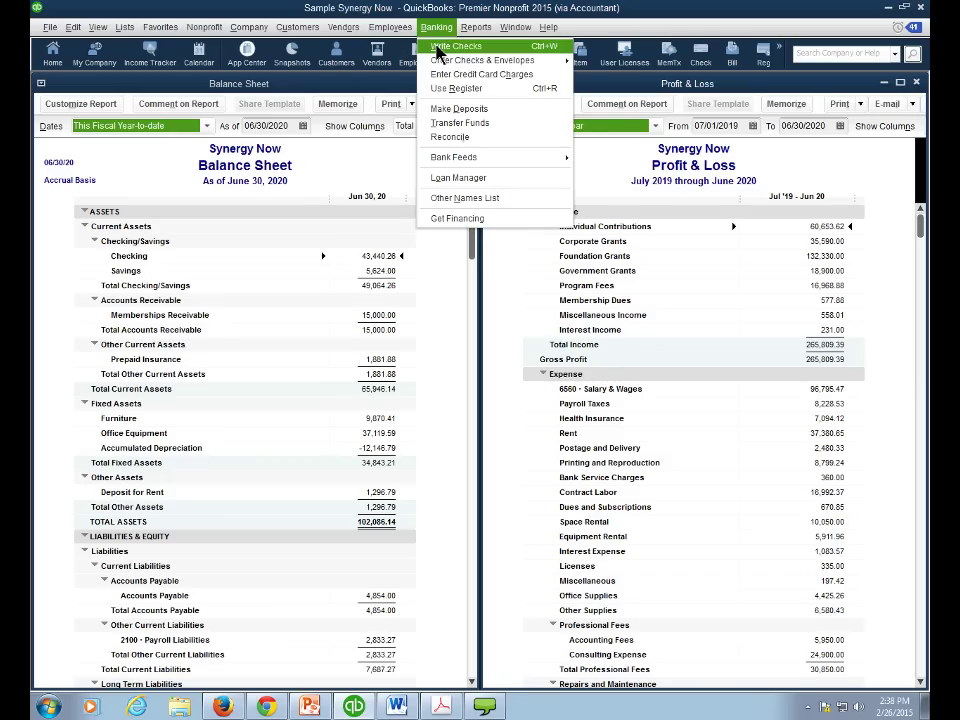
{"action": "left_click", "coordinate": [437, 48]}
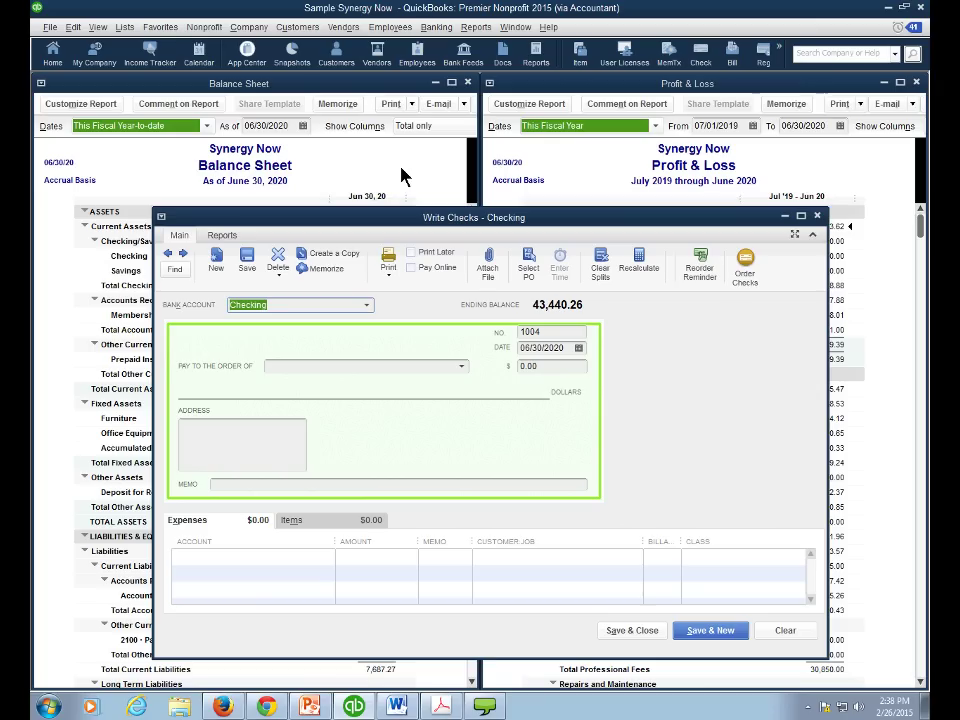
{"action": "left_click", "coordinate": [124, 27]}
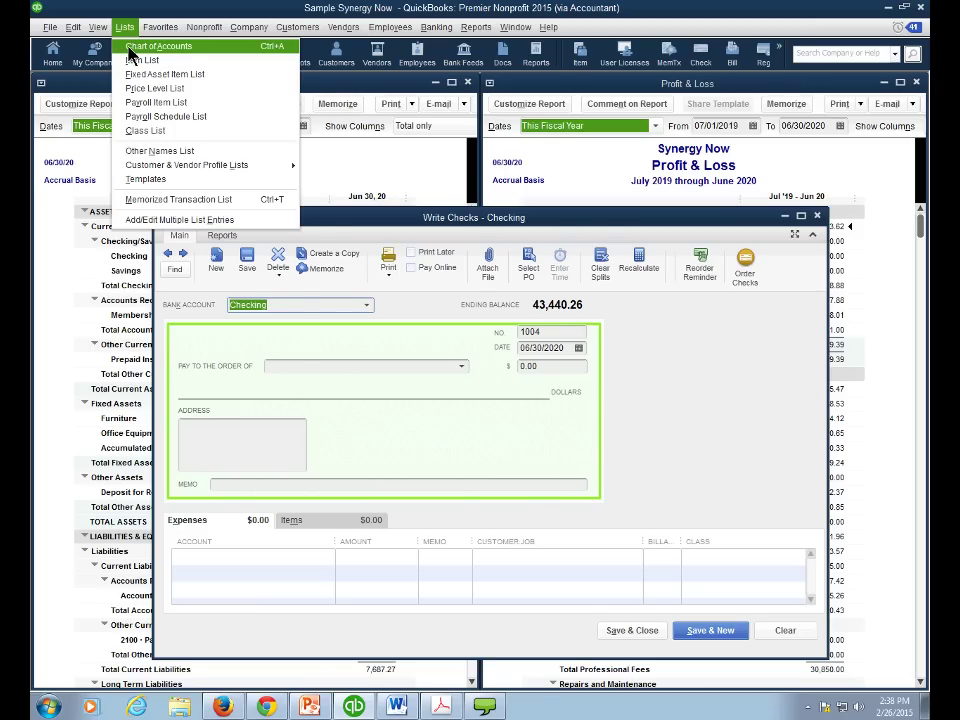
{"action": "left_click", "coordinate": [129, 48]}
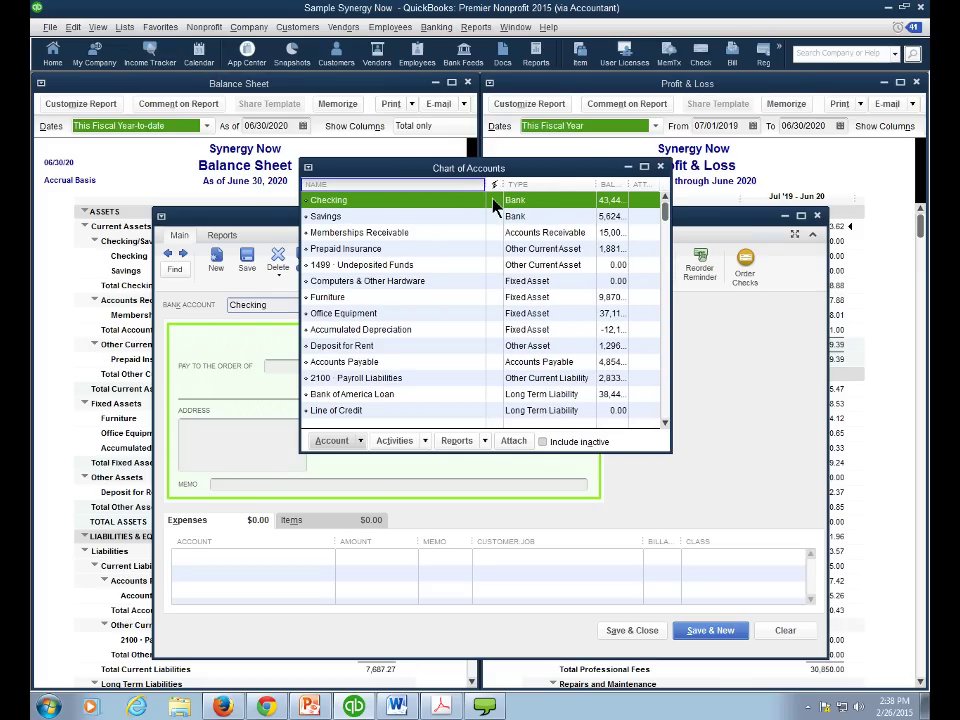
- Widen the balance column, then bring the check 1004 form forward and shift it up
{"action": "left_click_drag", "start_coordinate": [495, 187], "coordinate": [443, 185]}
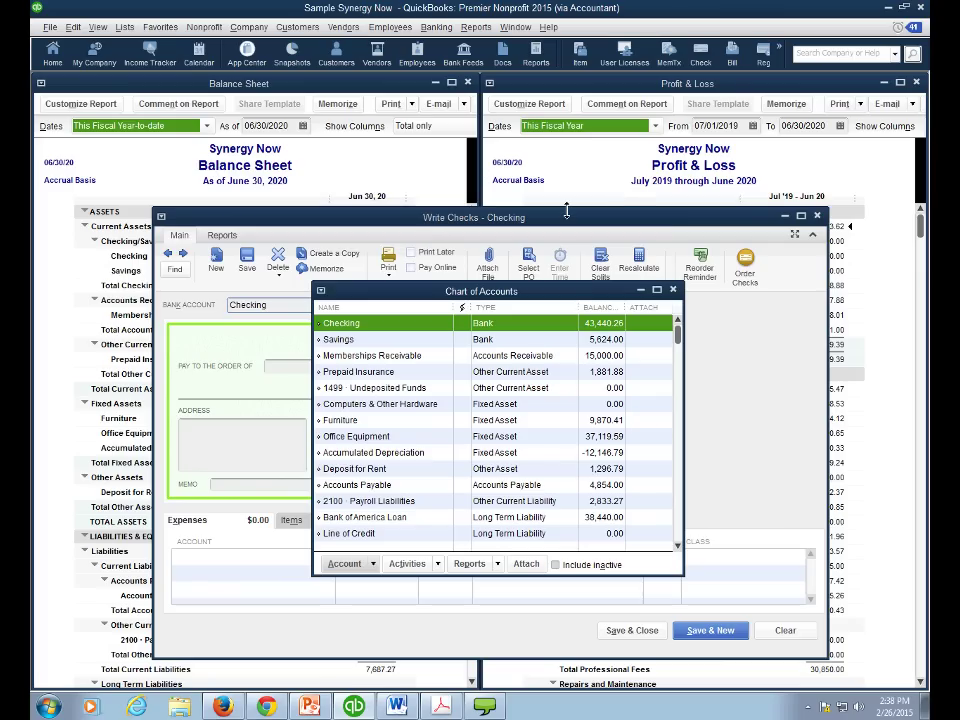
{"action": "left_click", "coordinate": [563, 224]}
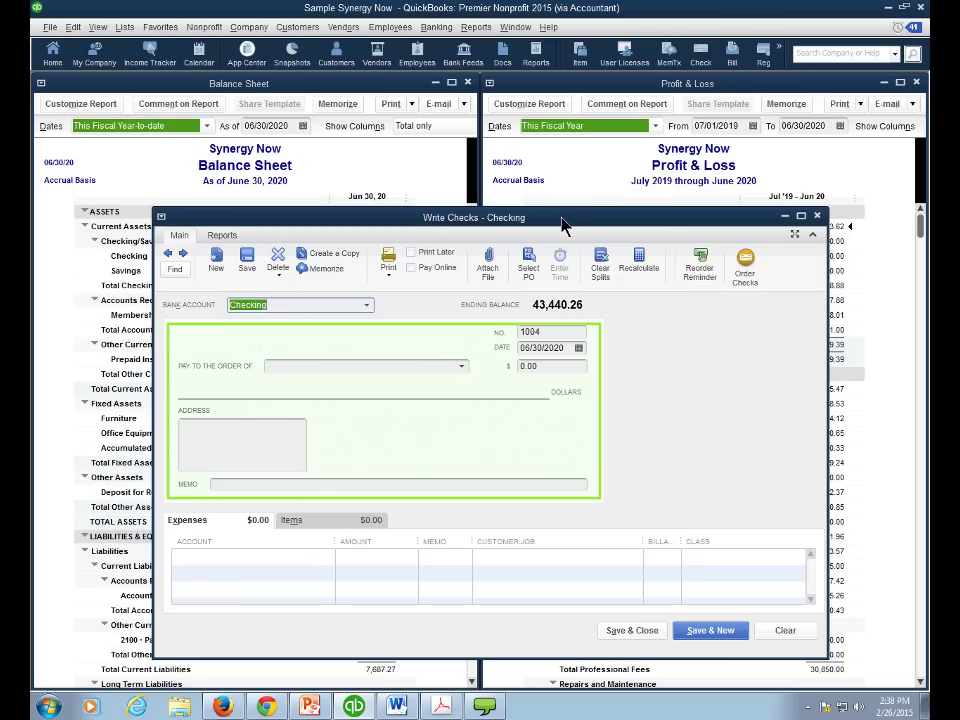
{"action": "left_click_drag", "start_coordinate": [561, 219], "coordinate": [552, 142]}
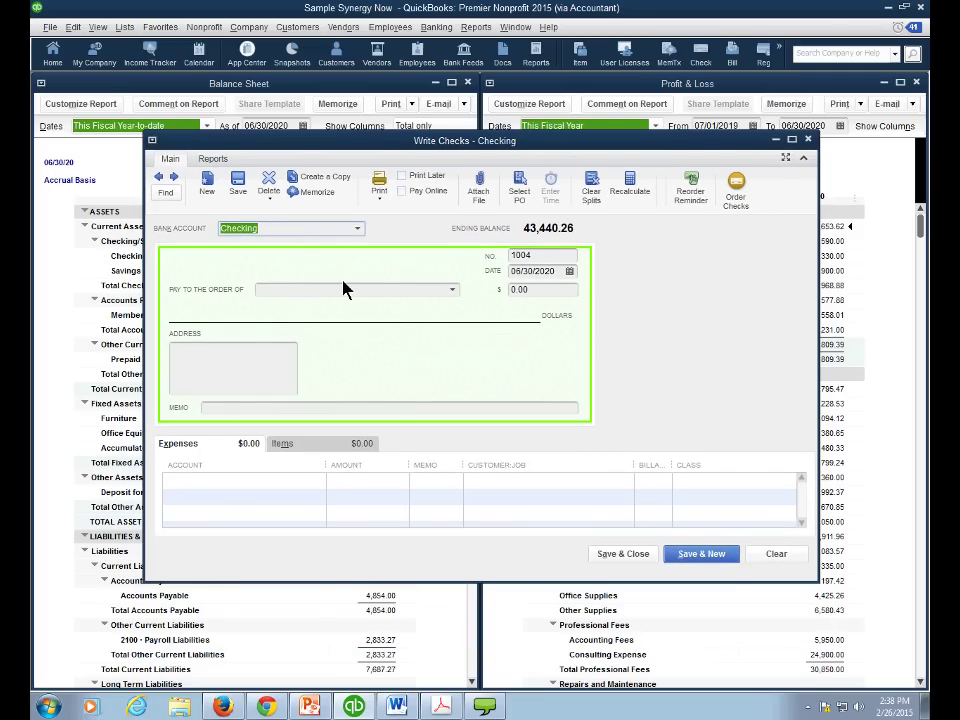
- Keep Checking as the paying account, charge the first line to 6290 · Rent, then discard the check unrecorded
{"action": "left_click", "coordinate": [357, 228]}
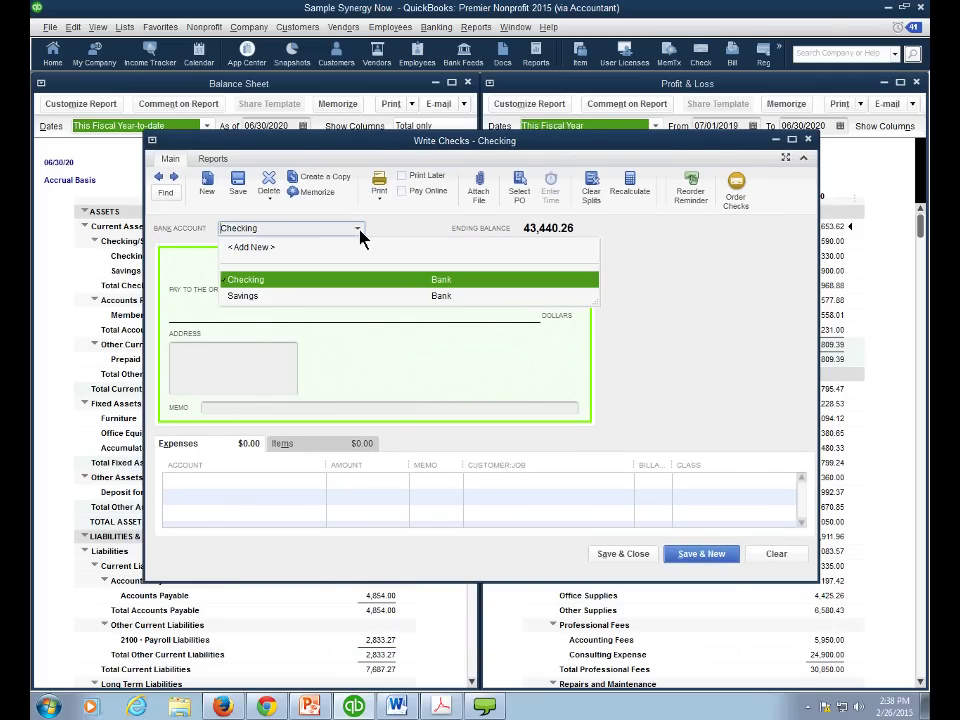
{"action": "left_click", "coordinate": [326, 283]}
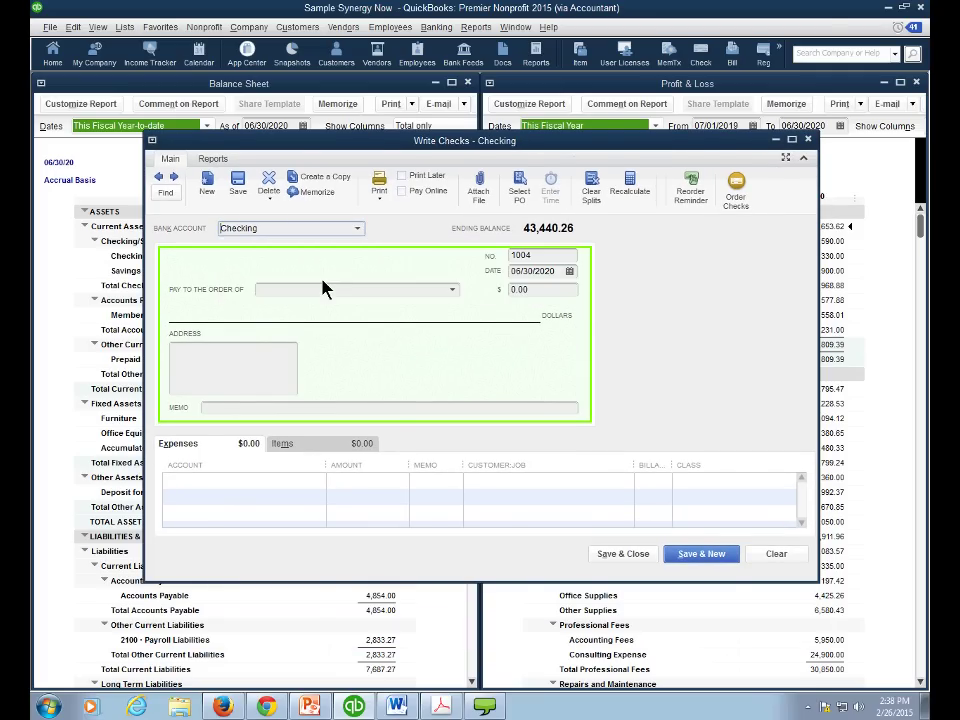
{"action": "left_click", "coordinate": [280, 479]}
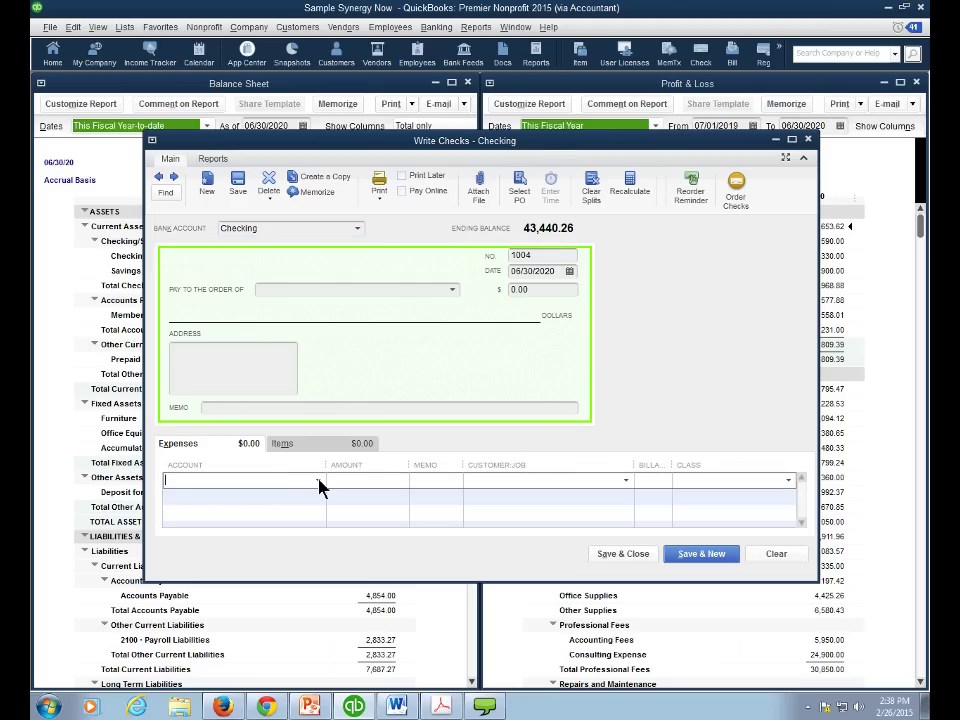
{"action": "left_click", "coordinate": [319, 482]}
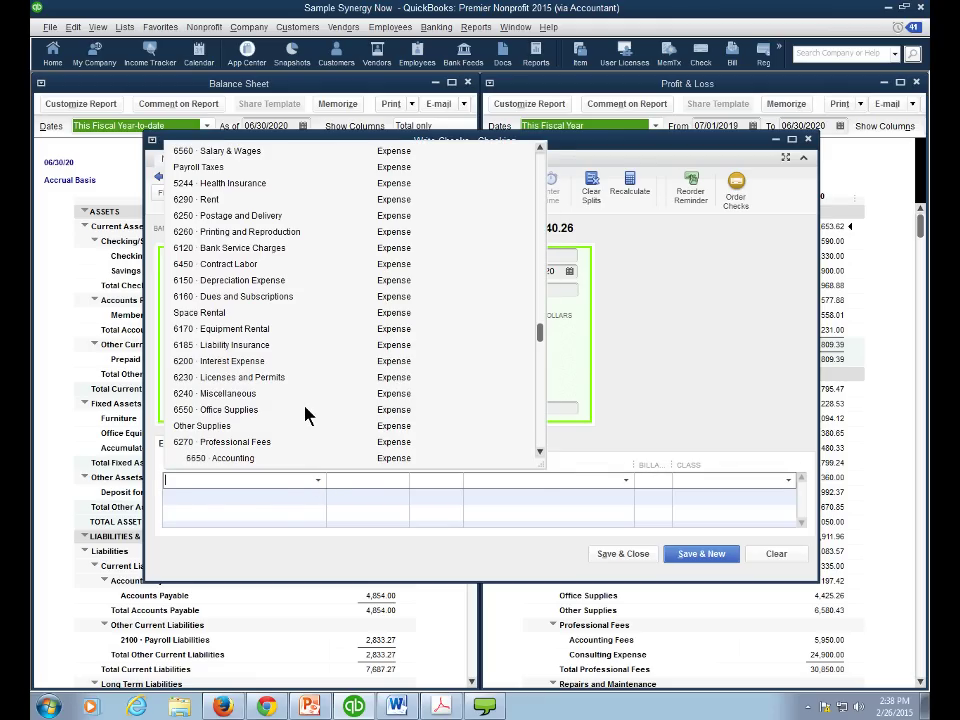
{"action": "left_click", "coordinate": [215, 199]}
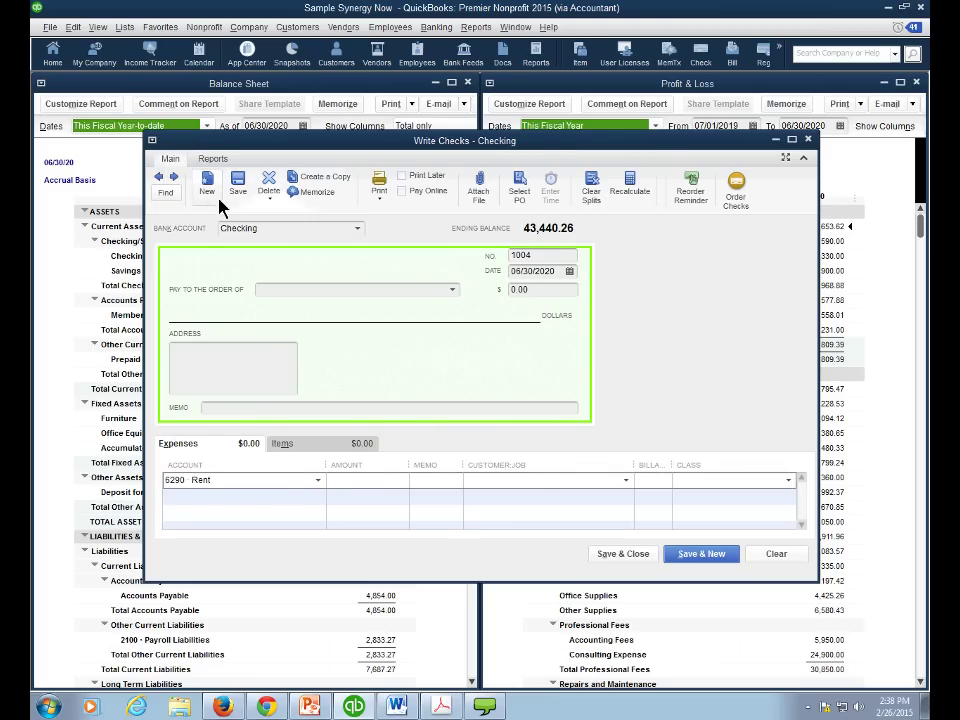
{"action": "key", "text": "Escape"}
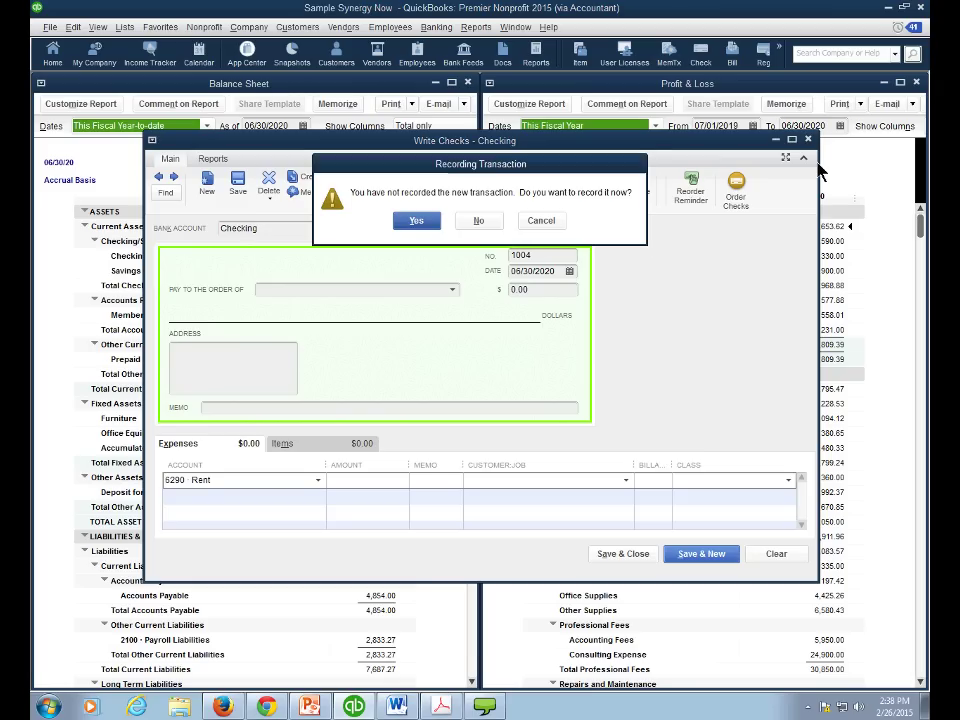
{"action": "left_click", "coordinate": [543, 221]}
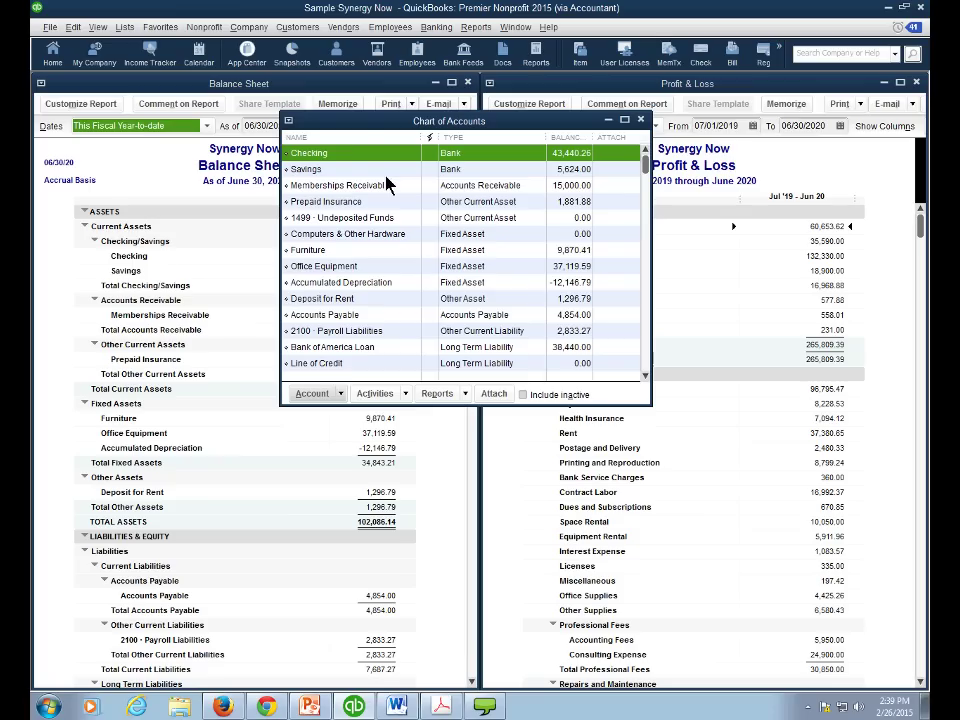
{"action": "left_click_drag", "start_coordinate": [645, 165], "coordinate": [645, 262]}
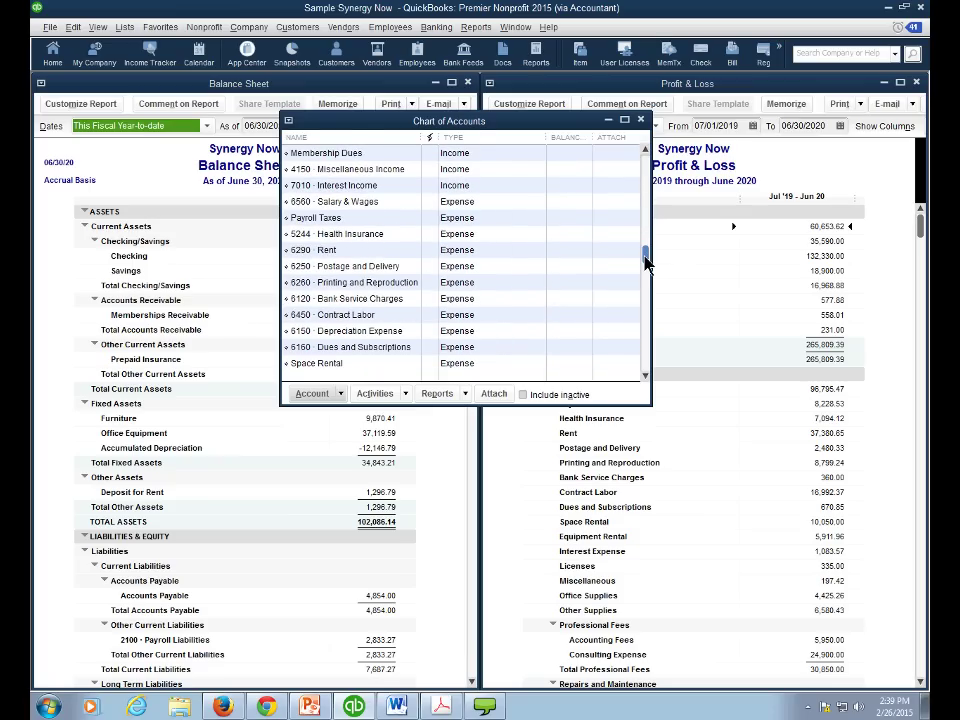
{"action": "left_click", "coordinate": [416, 252]}
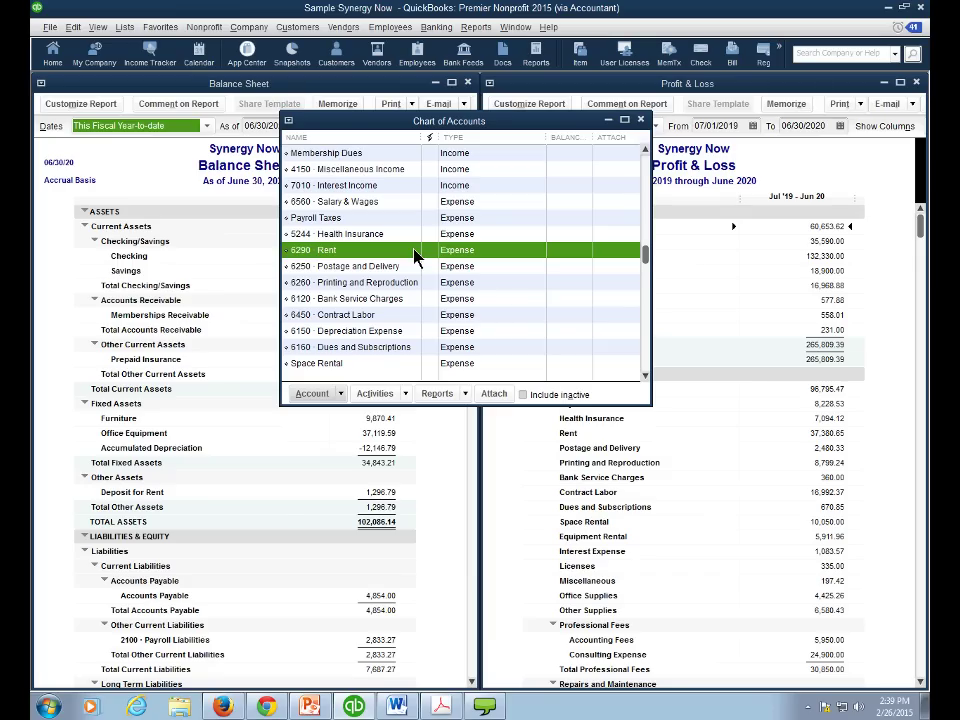
{"action": "scroll", "coordinate": [645, 263], "scroll_direction": "up", "scroll_amount": 5}
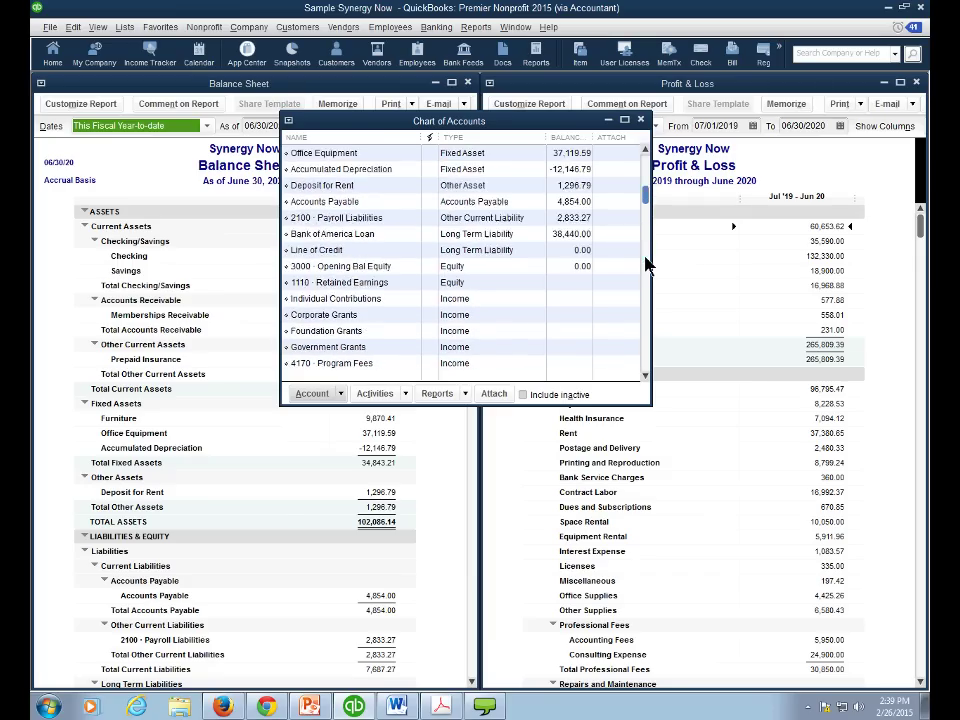
{"action": "scroll", "coordinate": [645, 263], "scroll_direction": "up", "scroll_amount": 3}
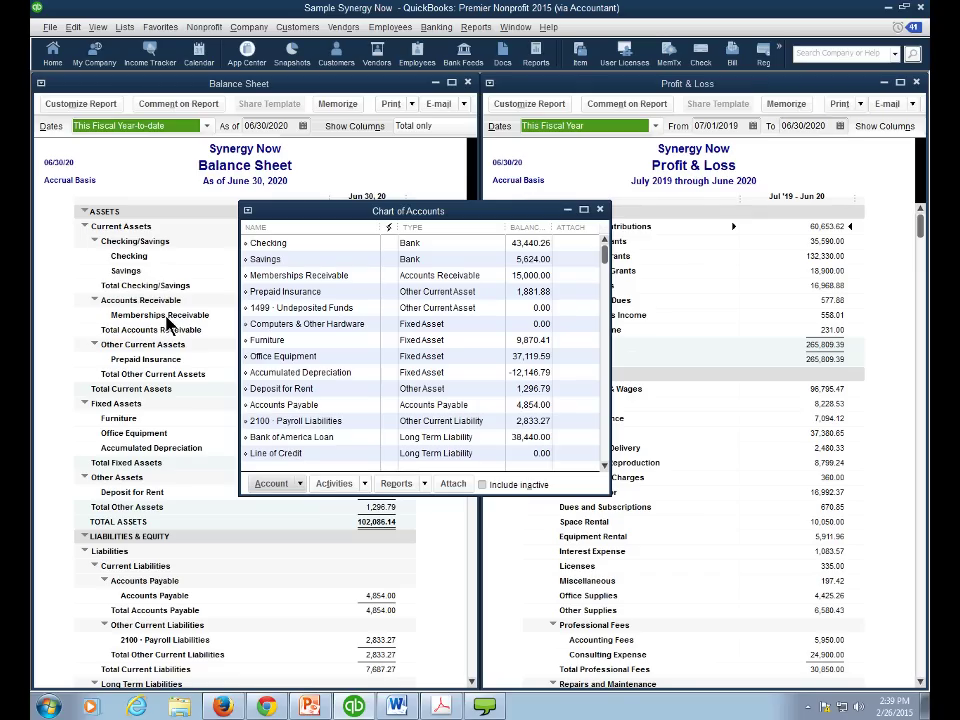
{"action": "left_click", "coordinate": [315, 247]}
{"action": "left_click", "coordinate": [317, 260]}
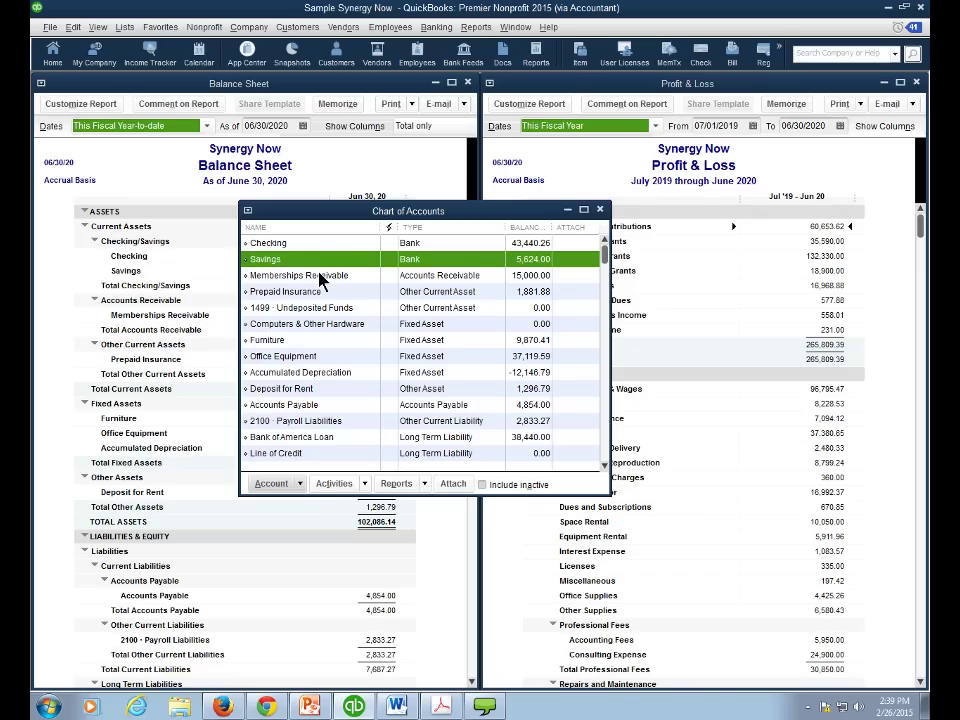
{"action": "left_click", "coordinate": [324, 277]}
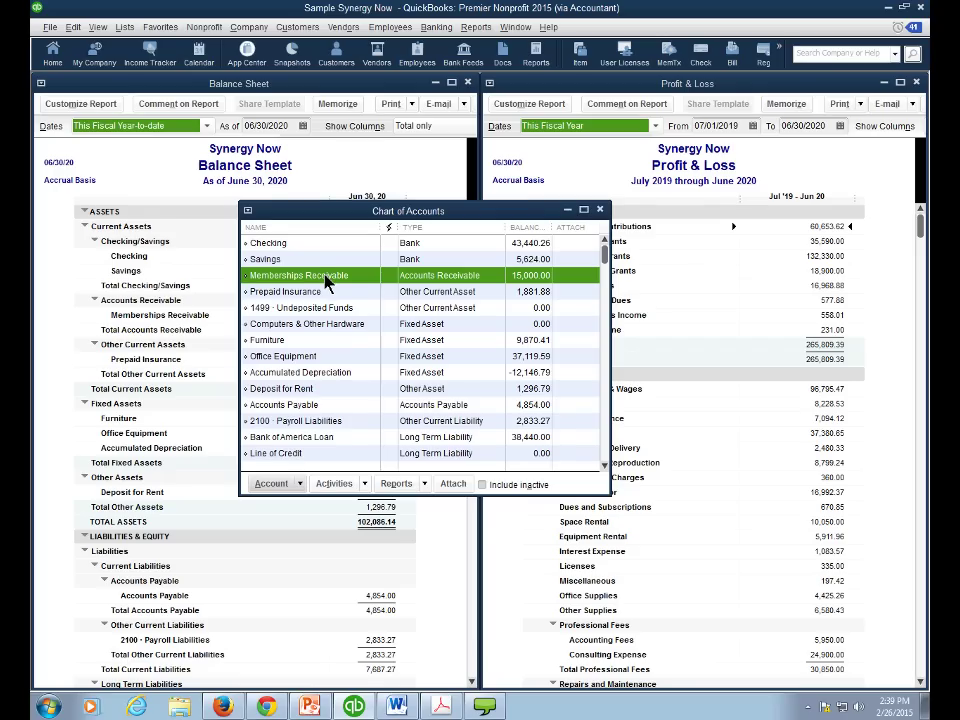
{"action": "left_click_drag", "start_coordinate": [336, 211], "coordinate": [327, 169]}
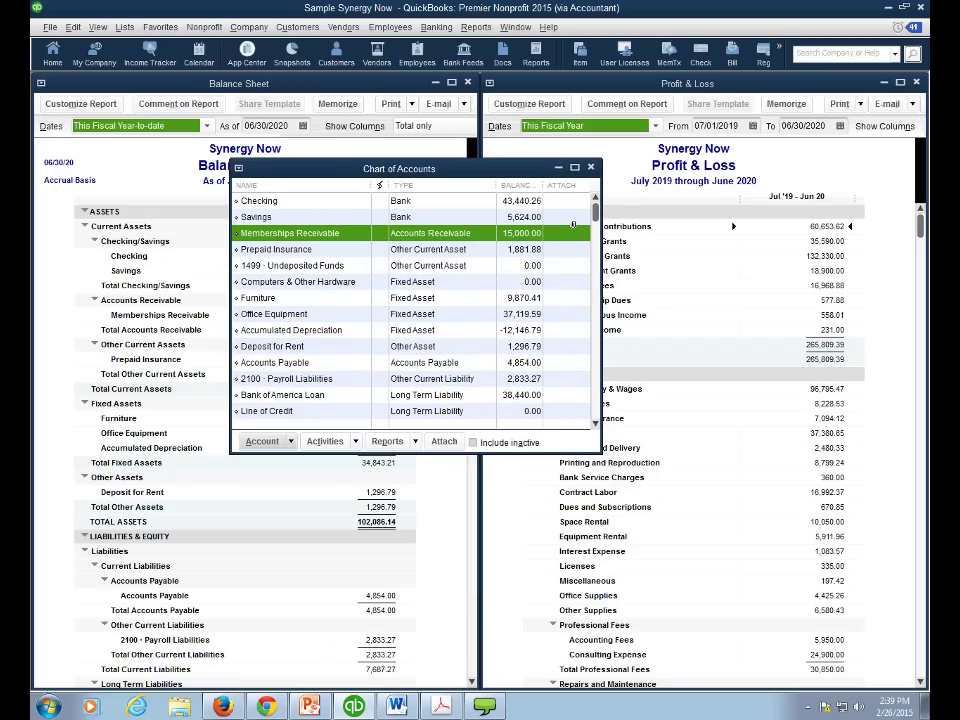
{"action": "scroll", "coordinate": [597, 235], "scroll_direction": "down", "scroll_amount": 2}
{"action": "scroll", "coordinate": [597, 235], "scroll_direction": "down", "scroll_amount": 1}
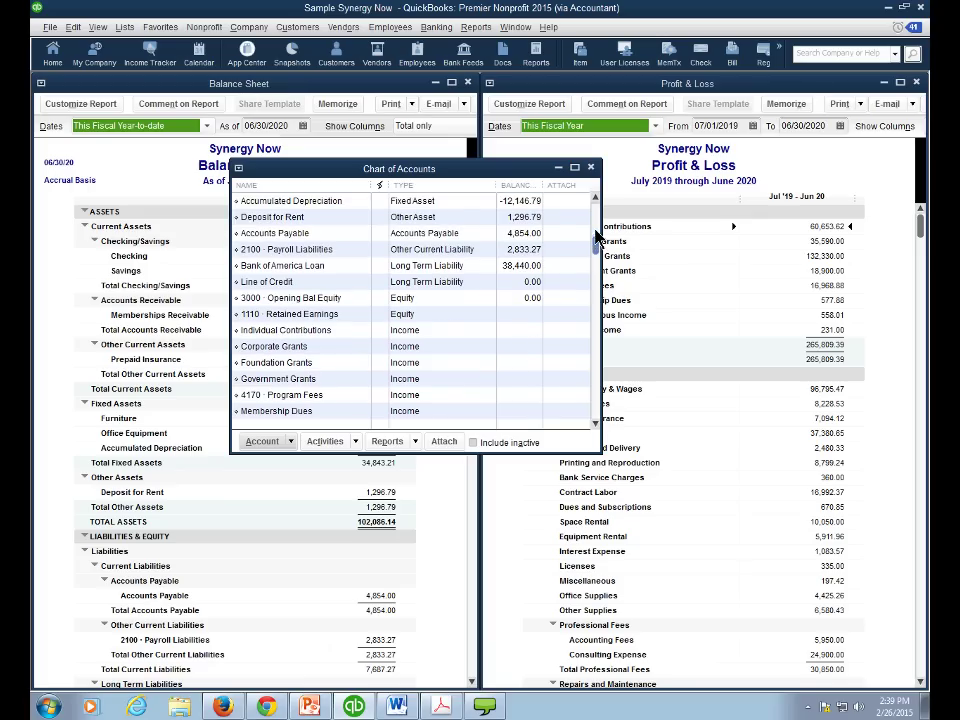
{"action": "left_click", "coordinate": [429, 315]}
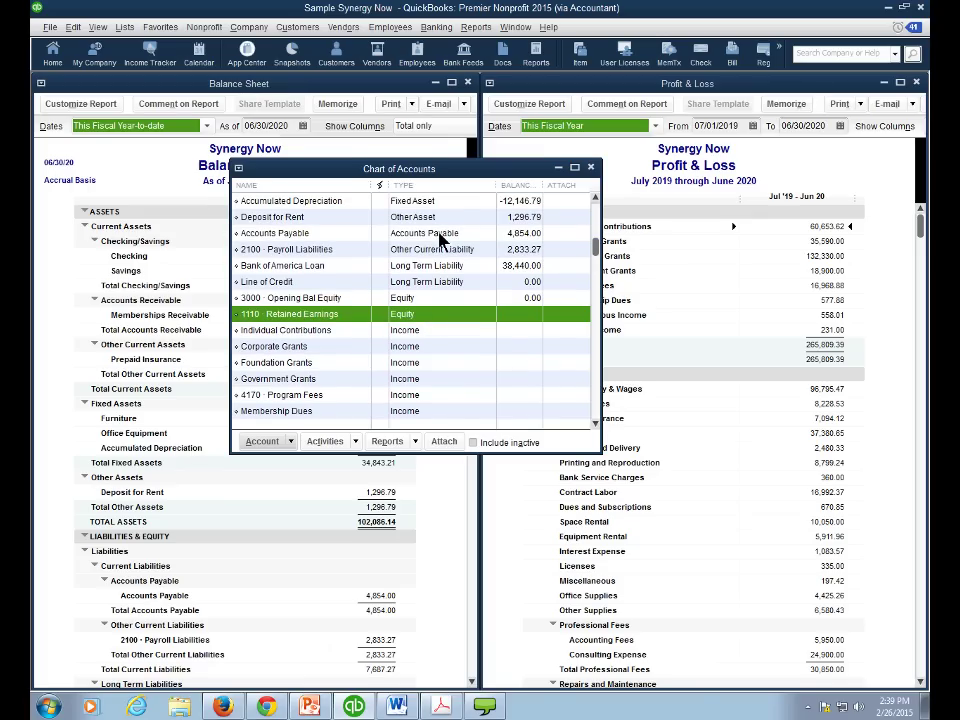
{"action": "left_click_drag", "start_coordinate": [350, 178], "coordinate": [362, 143]}
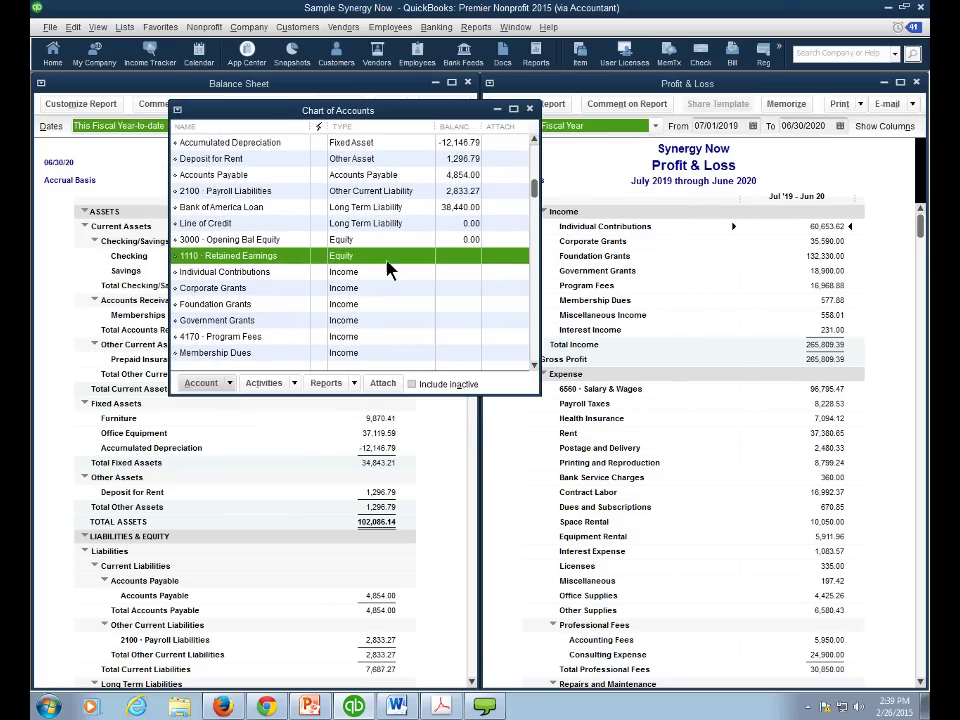
{"action": "left_click", "coordinate": [533, 364]}
{"action": "left_click", "coordinate": [533, 364]}
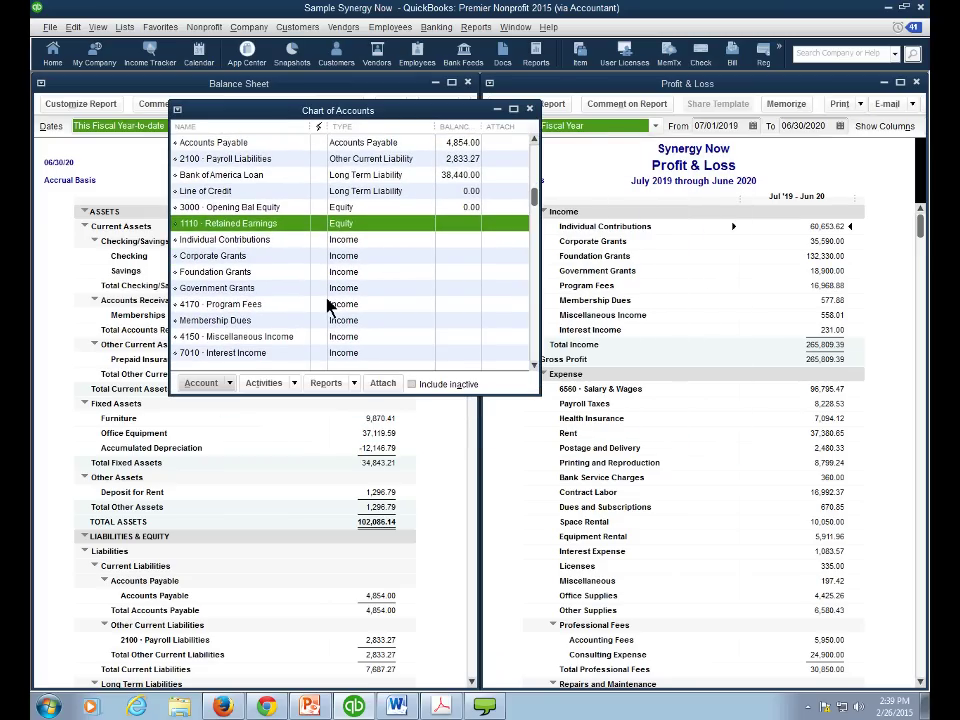
{"action": "key", "text": "Down"}
{"action": "key", "text": "Down"}
{"action": "key", "text": "Down"}
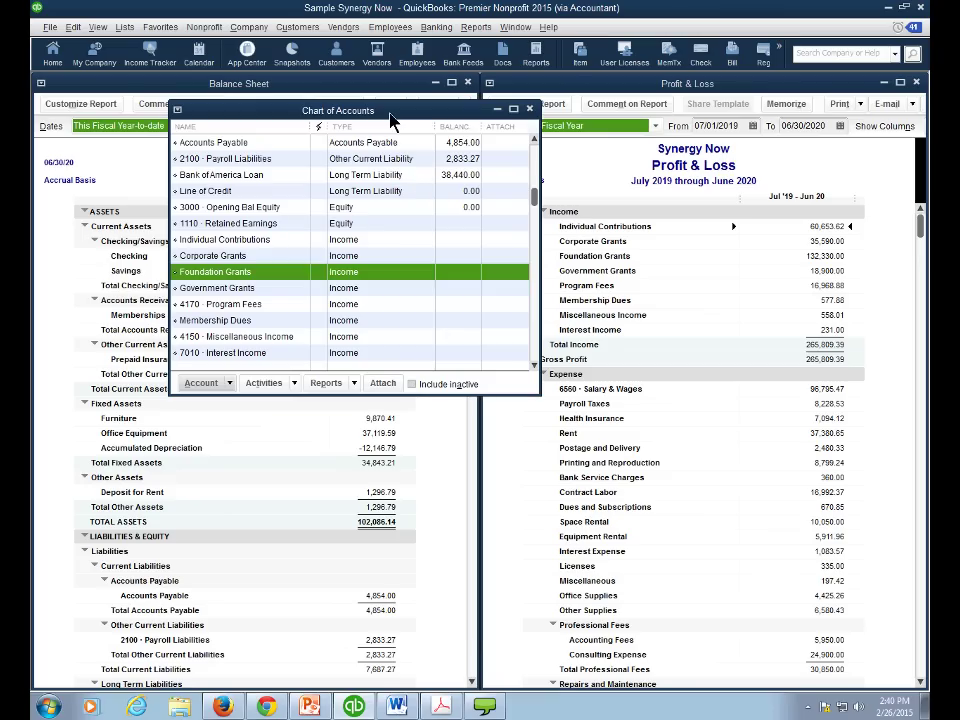
{"action": "left_click_drag", "start_coordinate": [390, 120], "coordinate": [476, 391]}
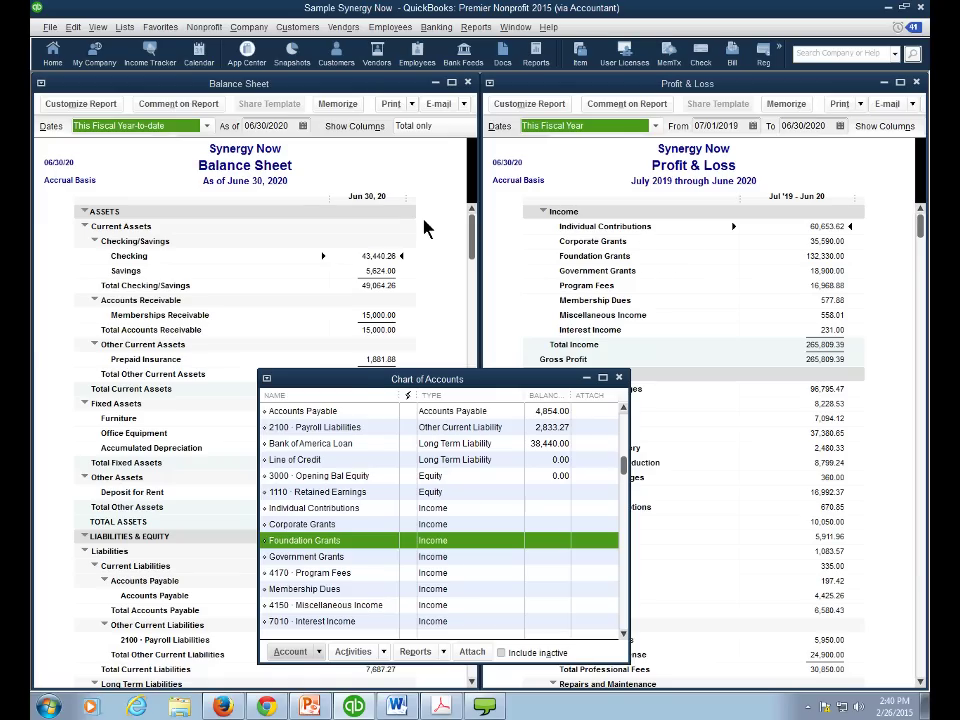
{"action": "left_click_drag", "start_coordinate": [360, 383], "coordinate": [350, 195]}
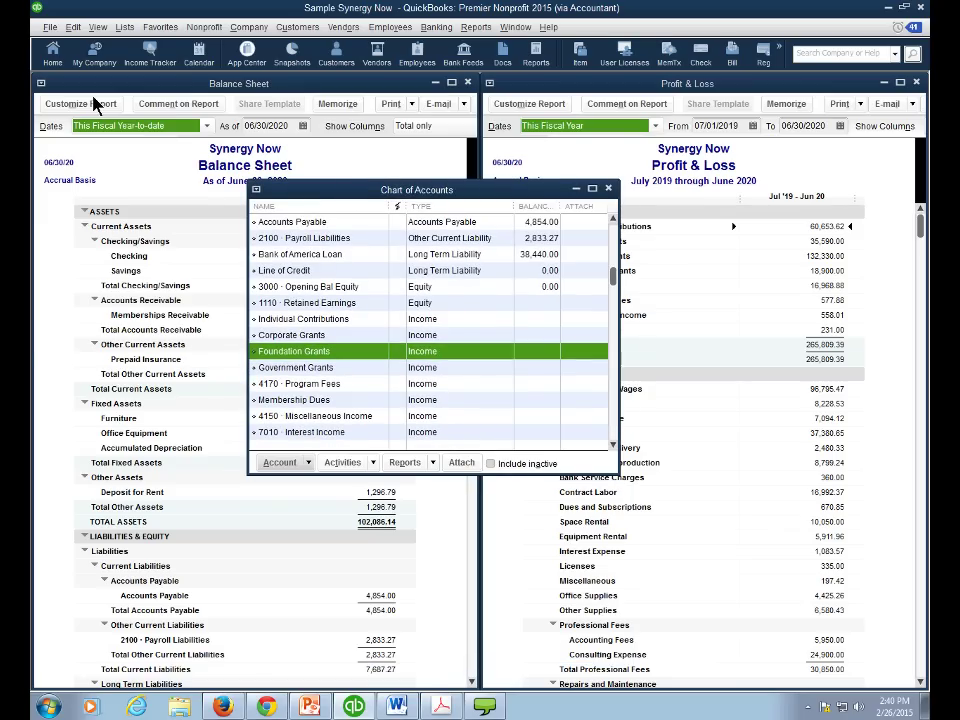
- Open the My New Nonprofit company file from the previous-companies list
{"action": "left_click", "coordinate": [49, 27]}
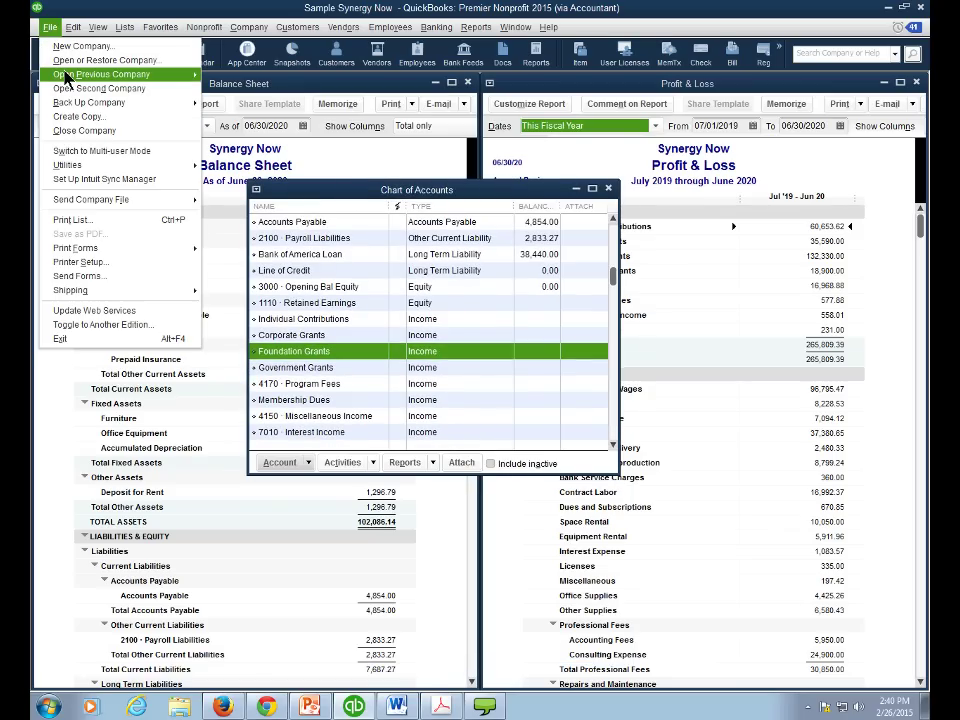
{"action": "mouse_move", "coordinate": [66, 76]}
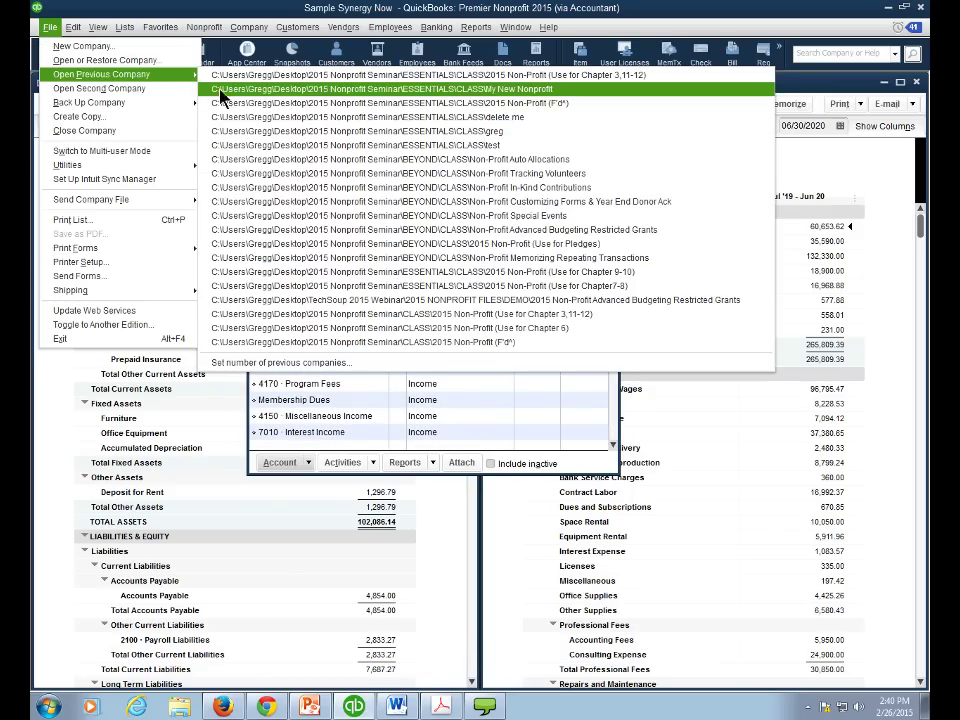
{"action": "left_click", "coordinate": [221, 89]}
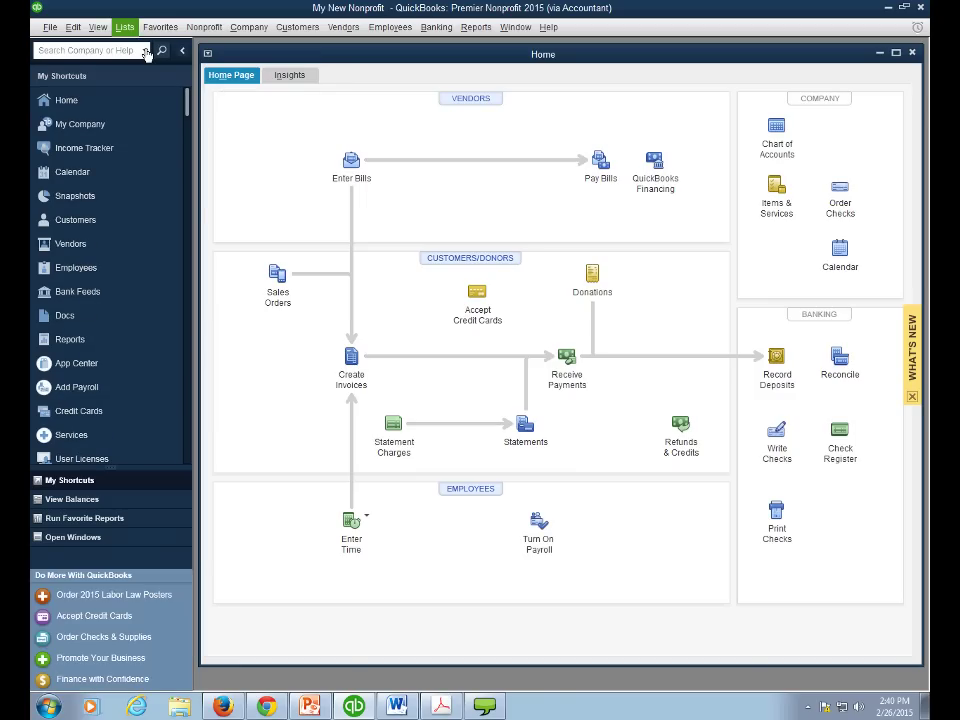
- Show the shortcuts as a top icon bar and widen the Home page window to fill the workspace
{"action": "left_click", "coordinate": [99, 28]}
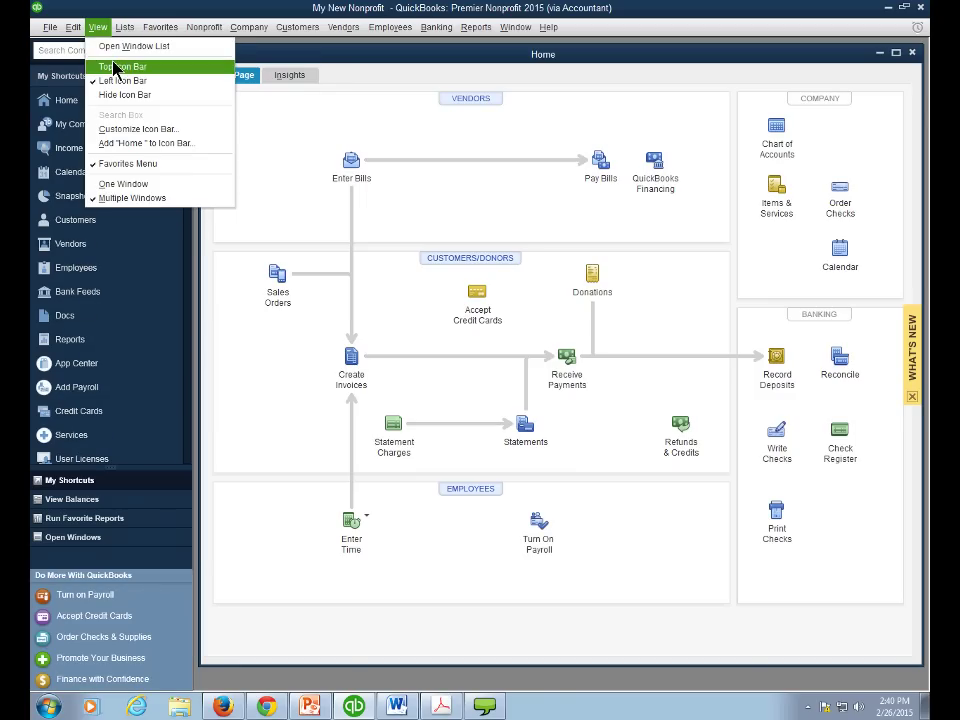
{"action": "left_click", "coordinate": [114, 66]}
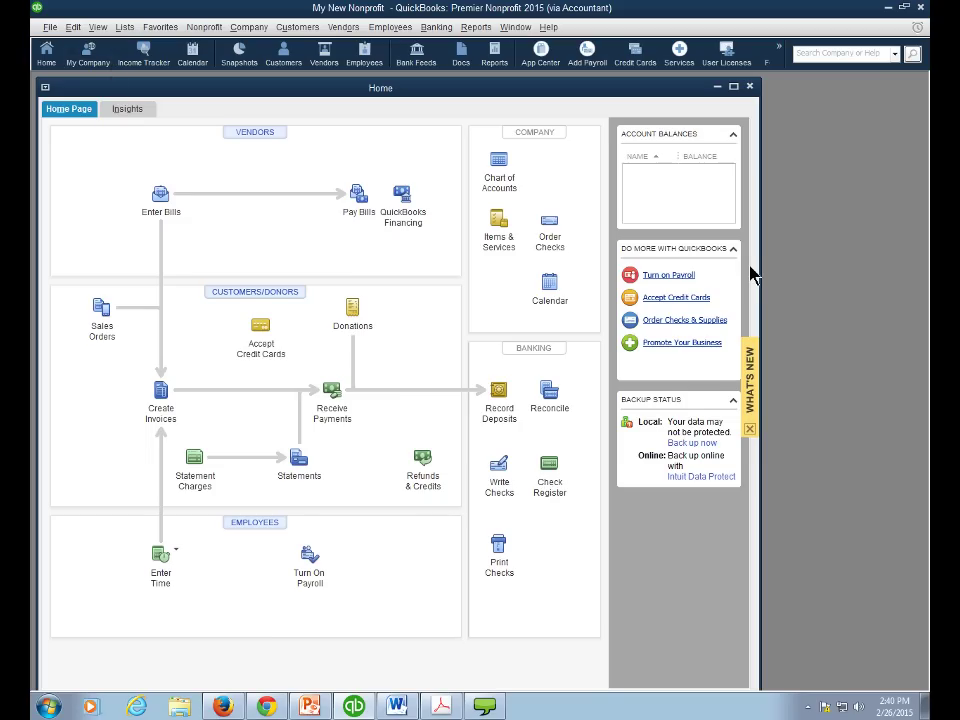
{"action": "left_click_drag", "start_coordinate": [757, 276], "coordinate": [925, 280]}
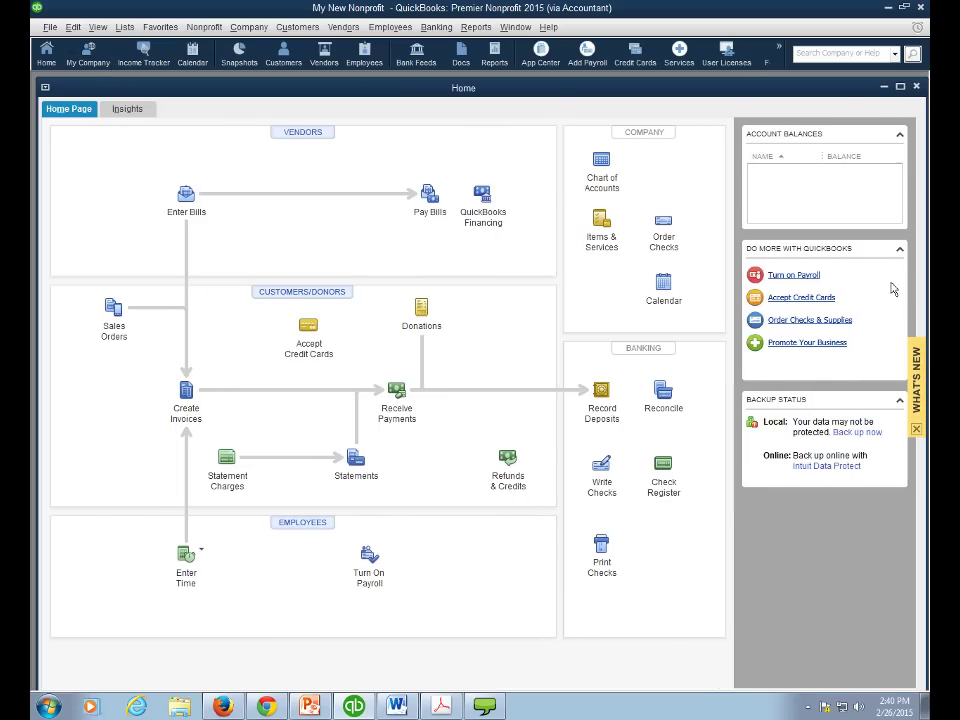
{"action": "left_click_drag", "start_coordinate": [552, 87], "coordinate": [554, 80]}
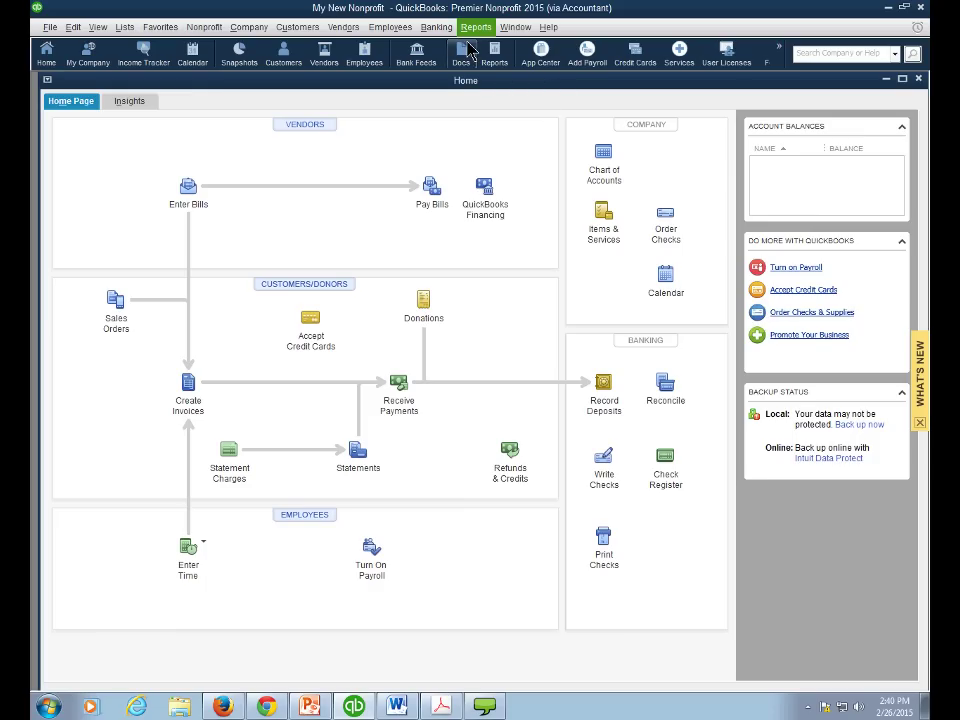
{"action": "left_click", "coordinate": [467, 30]}
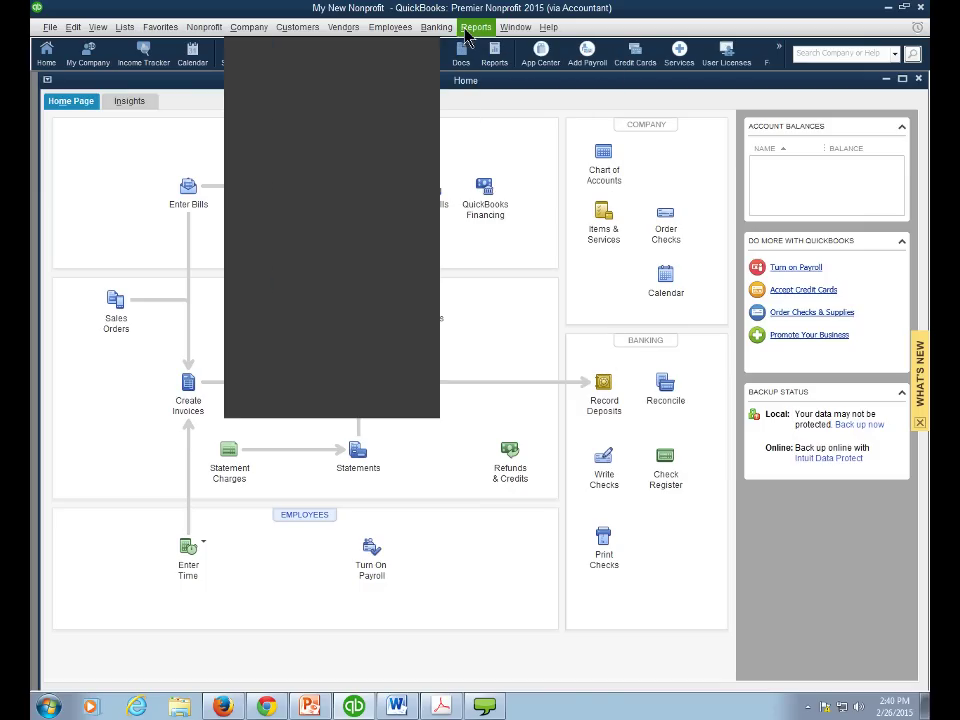
- Open the Chart of Accounts from the Lists menu and shift its window slightly right
{"action": "mouse_move", "coordinate": [124, 27]}
{"action": "left_click", "coordinate": [152, 46]}
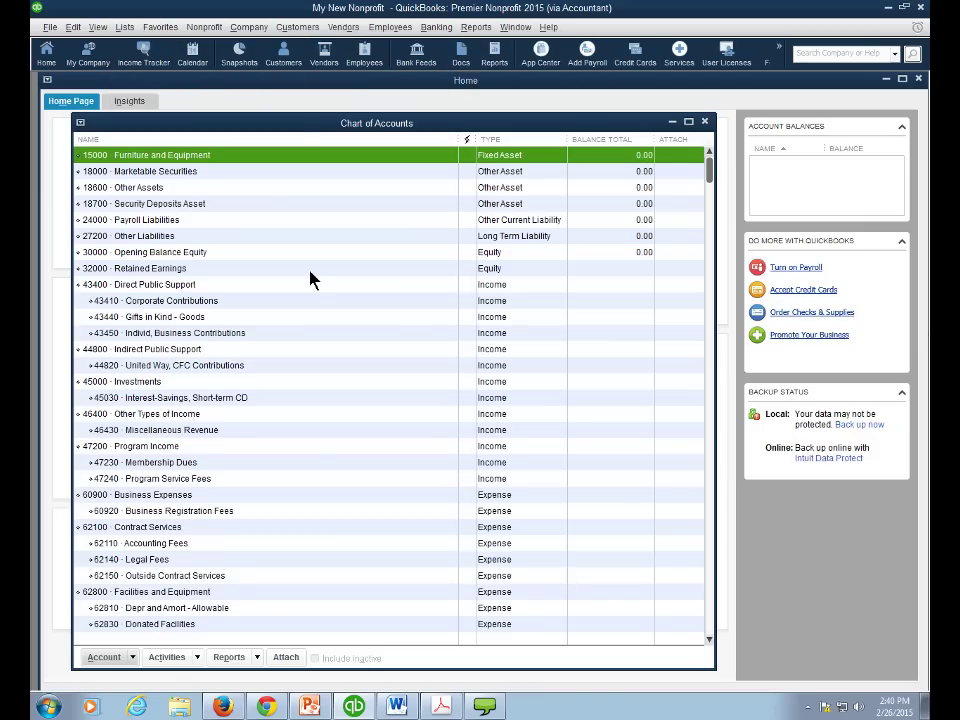
{"action": "left_click_drag", "start_coordinate": [300, 131], "coordinate": [345, 121]}
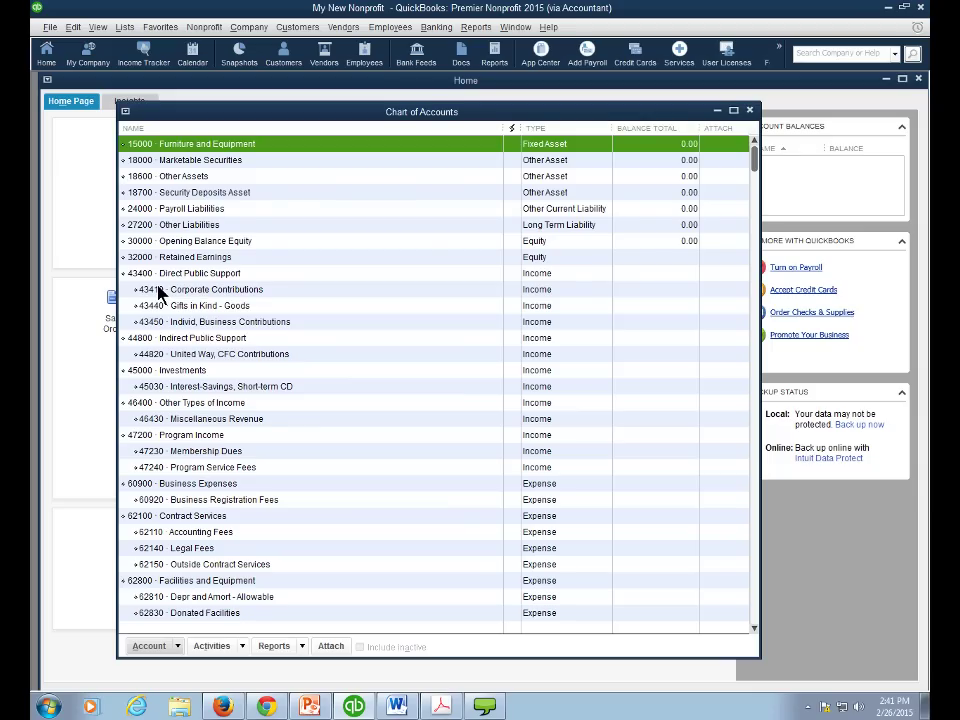
{"action": "left_click", "coordinate": [74, 30]}
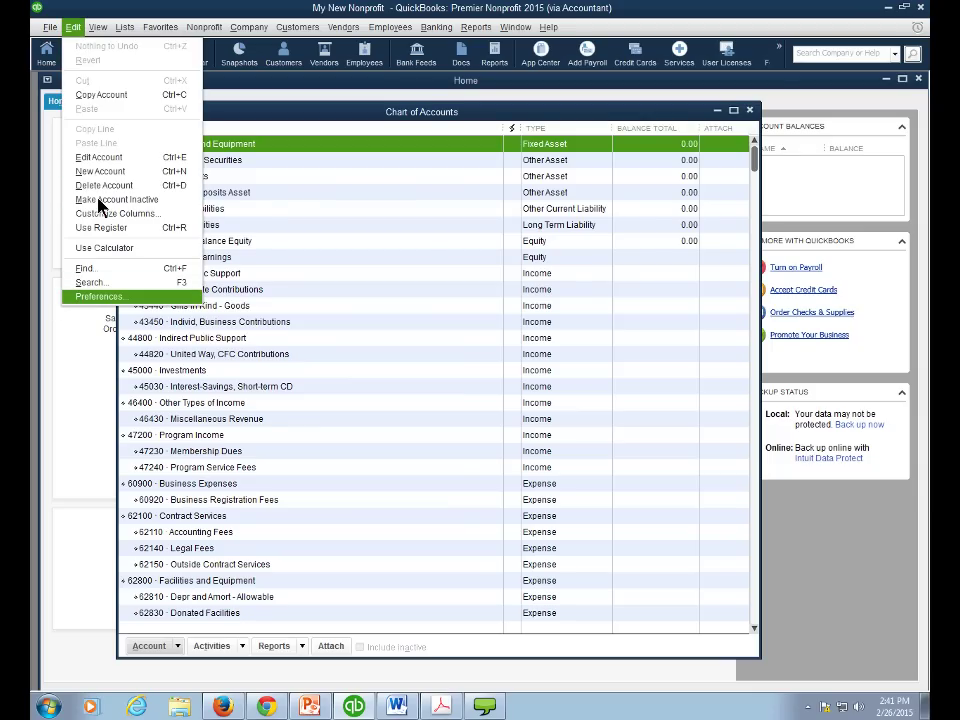
- Uncheck Use account numbers in the Accounting company preferences and apply the change
{"action": "left_click", "coordinate": [100, 297]}
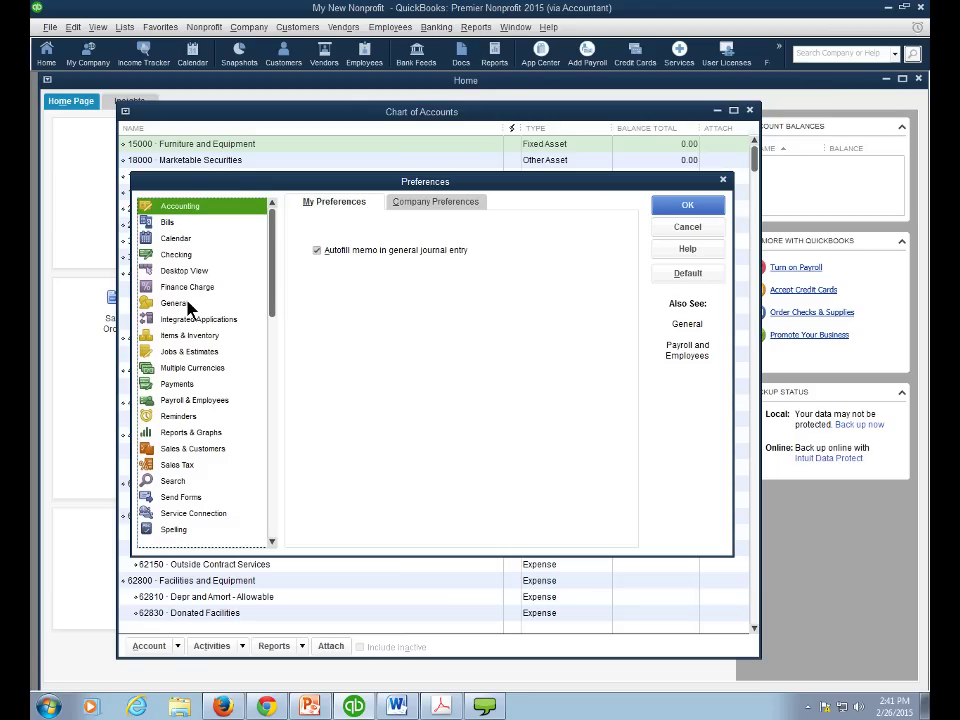
{"action": "left_click", "coordinate": [188, 305]}
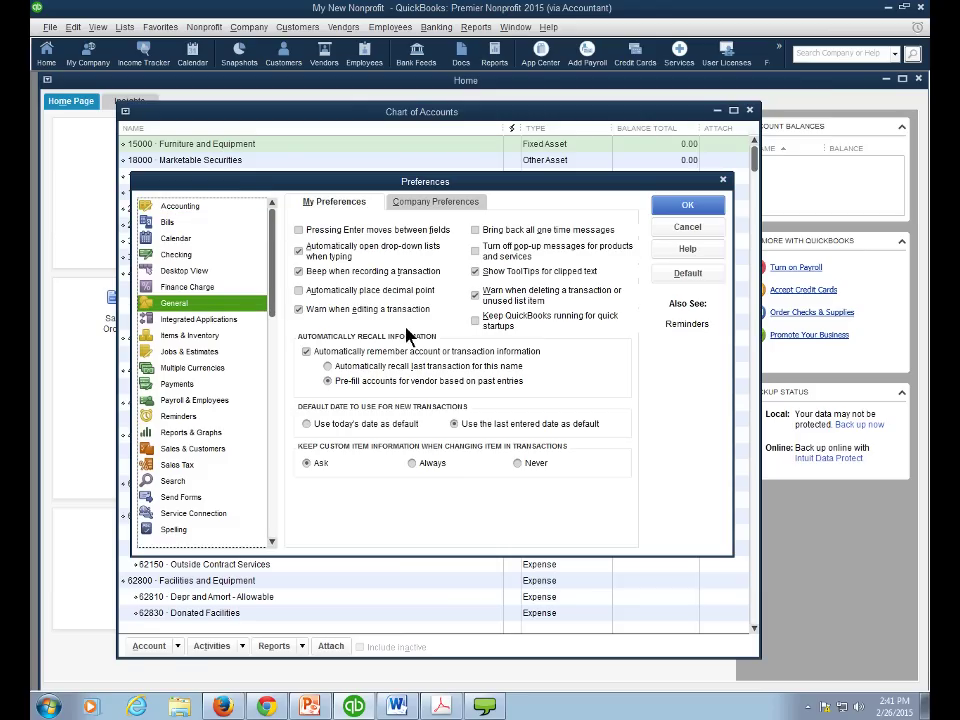
{"action": "left_click", "coordinate": [186, 255]}
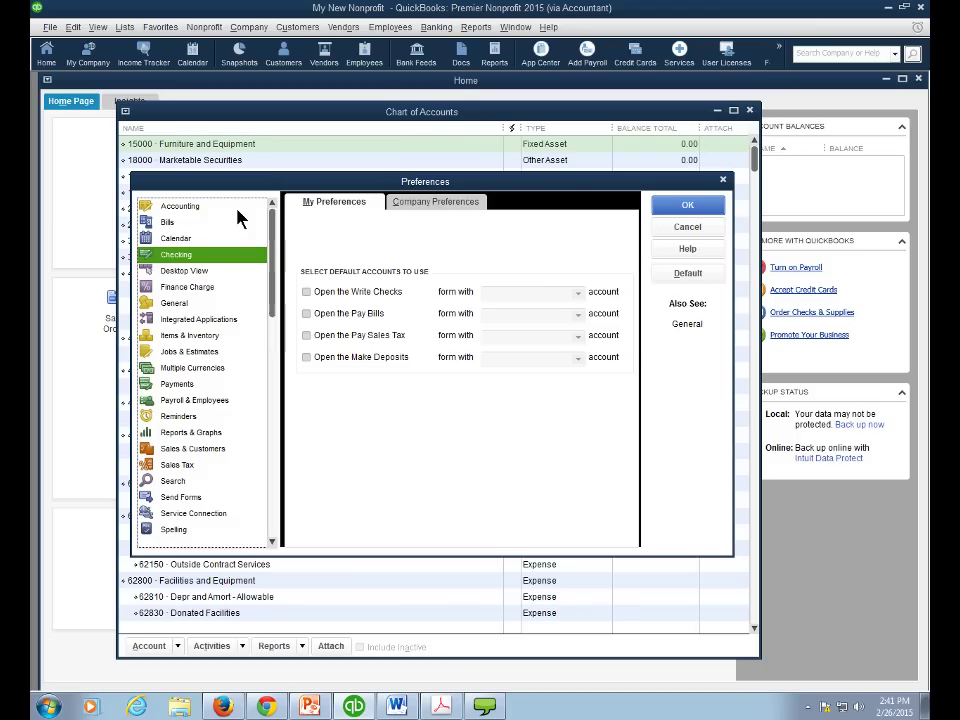
{"action": "left_click", "coordinate": [195, 207]}
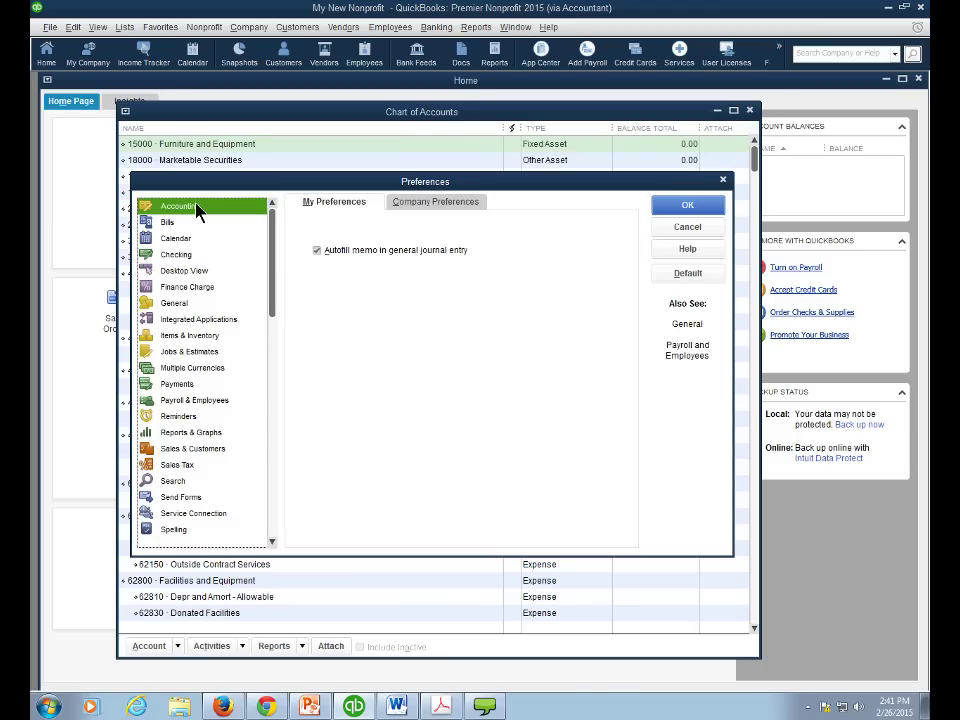
{"action": "left_click", "coordinate": [408, 204]}
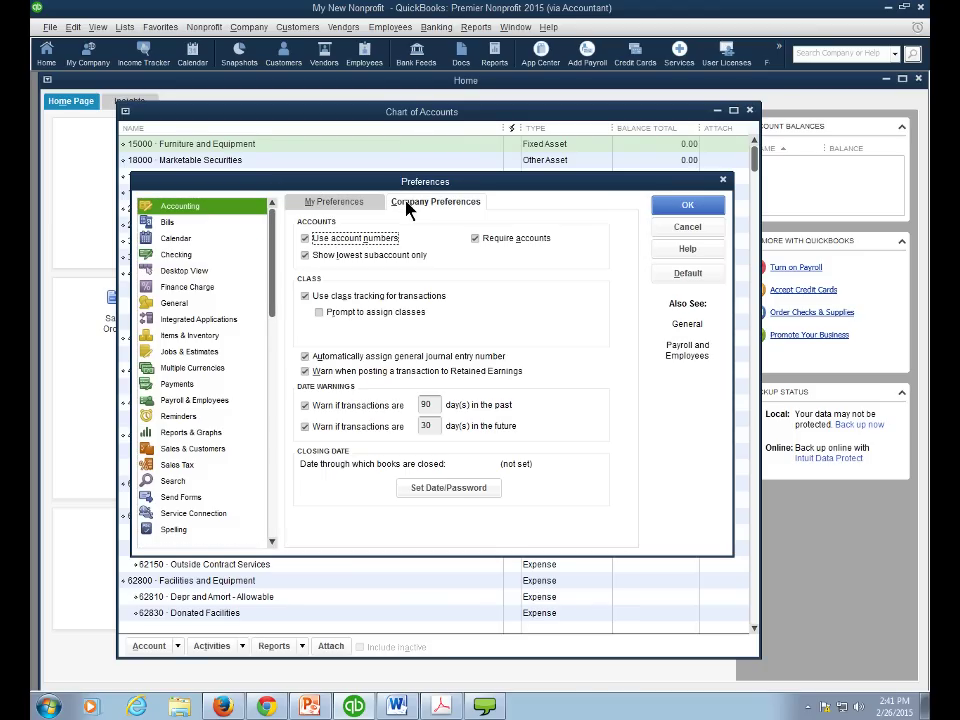
{"action": "left_click", "coordinate": [309, 246]}
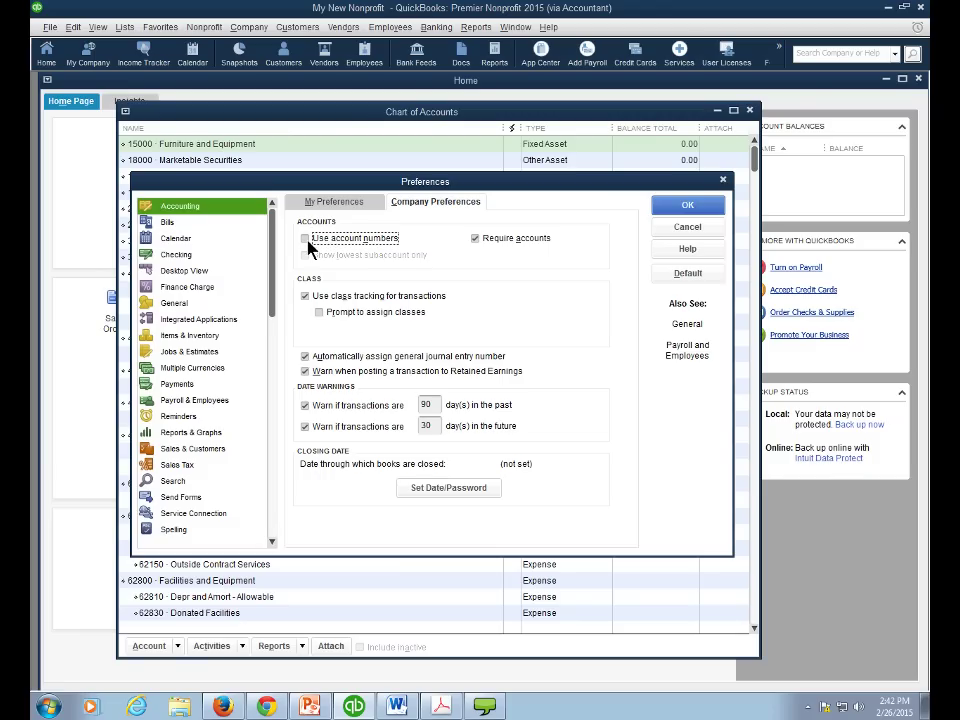
{"action": "left_click", "coordinate": [688, 208]}
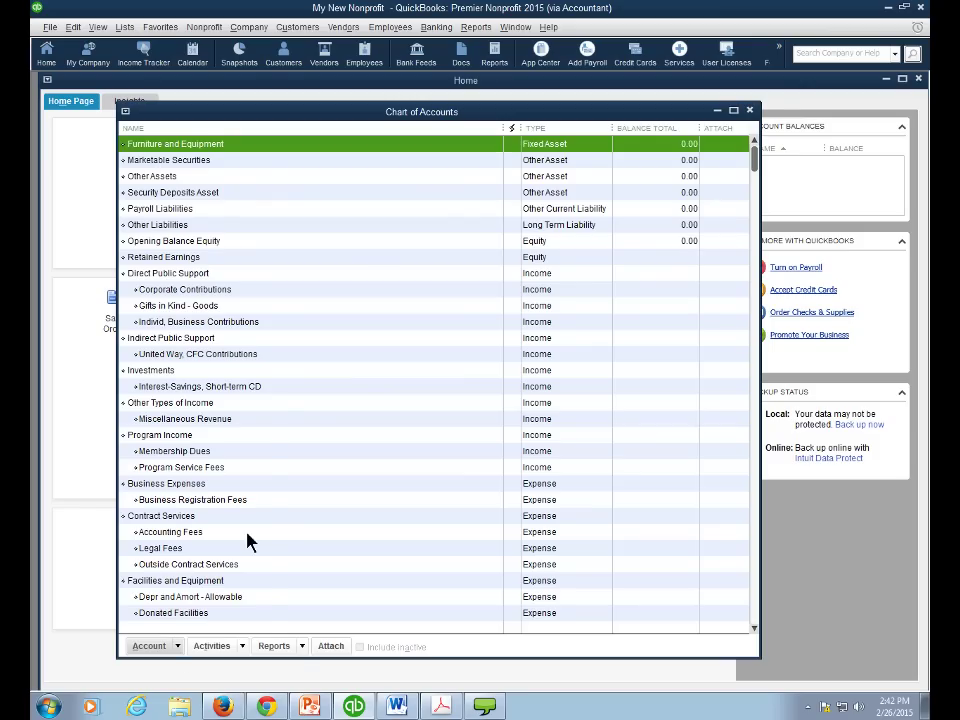
- Start a new account with Bank as its type, switching from Income, and continue to the form
{"action": "left_click", "coordinate": [178, 648]}
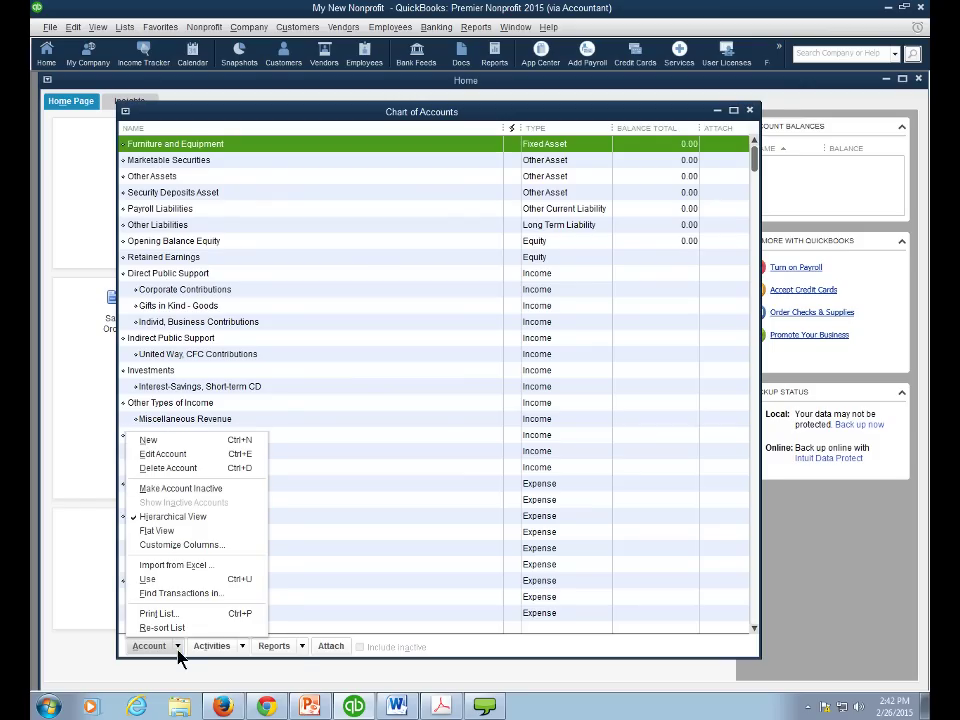
{"action": "left_click", "coordinate": [155, 450]}
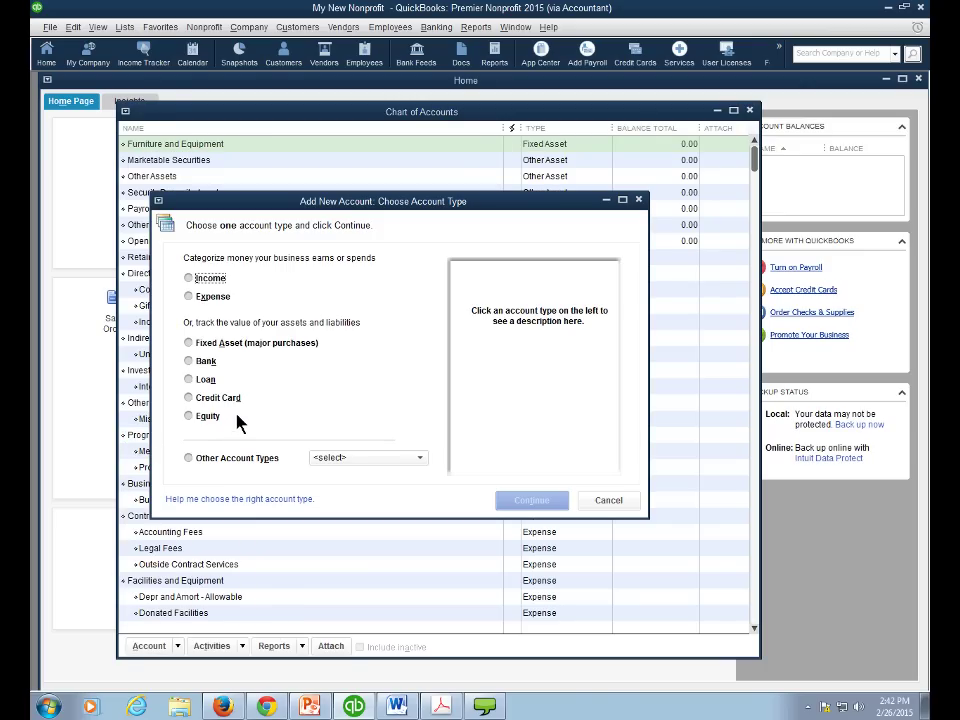
{"action": "left_click", "coordinate": [189, 279]}
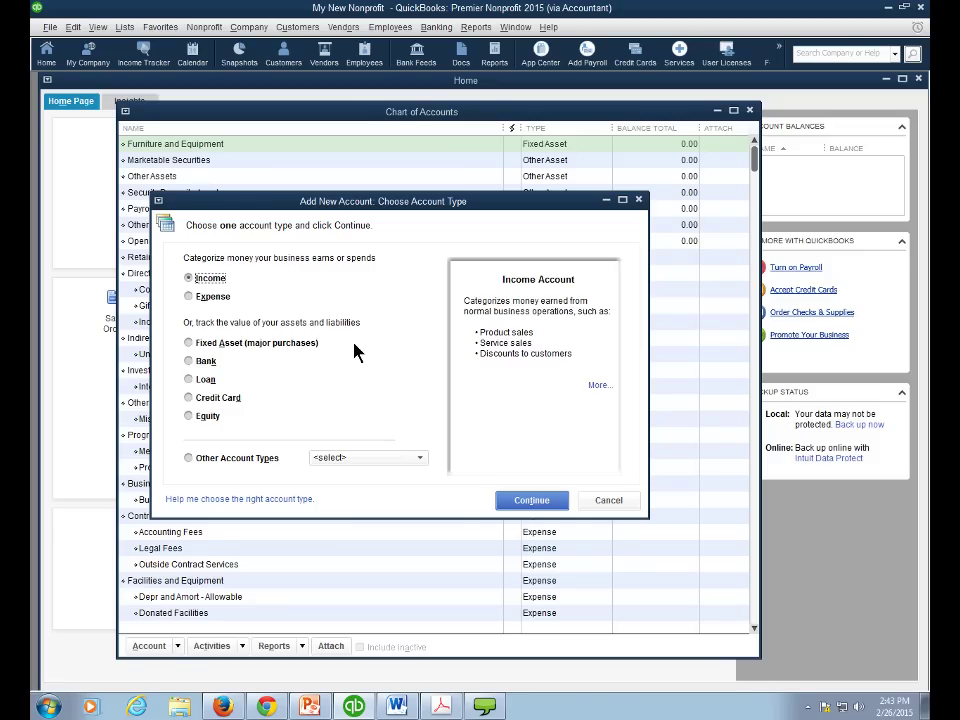
{"action": "left_click", "coordinate": [193, 363]}
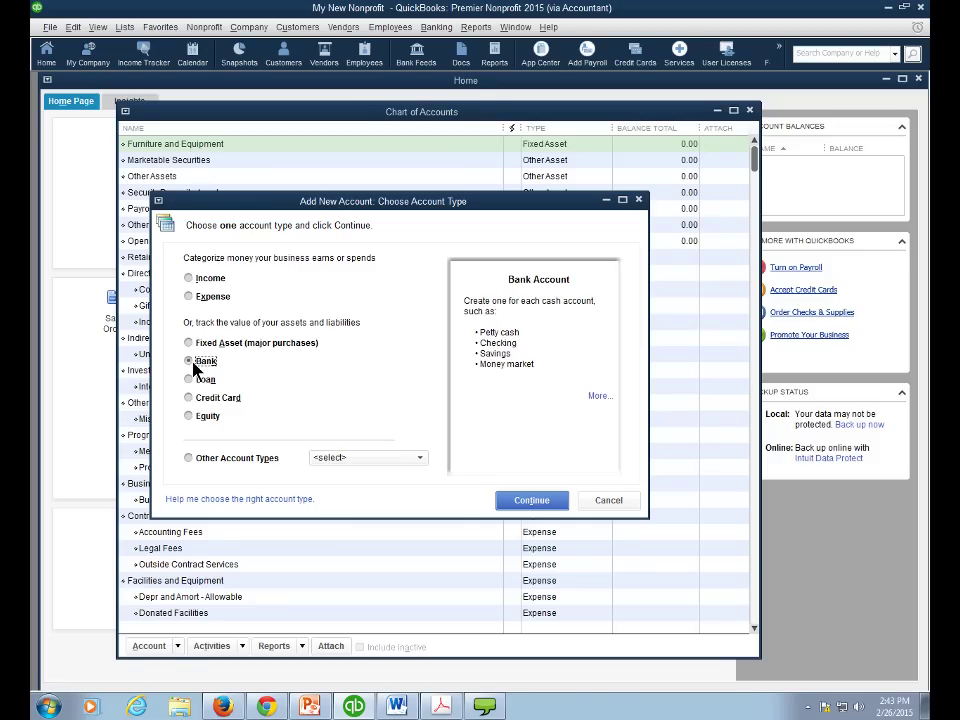
{"action": "left_click", "coordinate": [522, 500]}
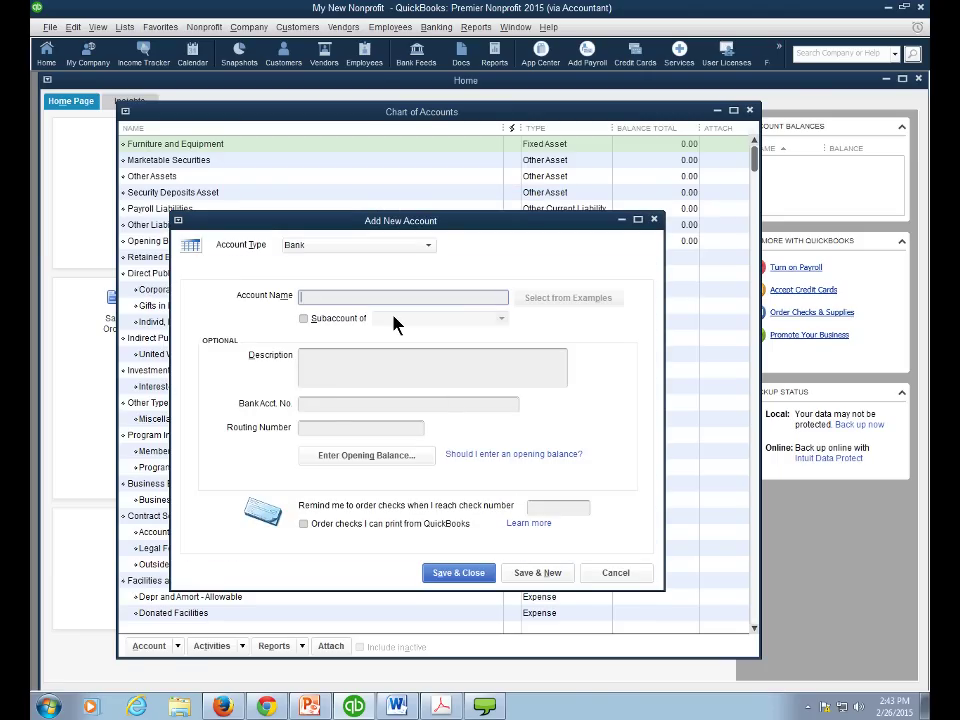
- Name the new bank account 'Wells Fargo Checking', save it, and decline bank feed setup
{"action": "type", "text": "Wells Fargo Checking"}
{"action": "left_click", "coordinate": [328, 357]}
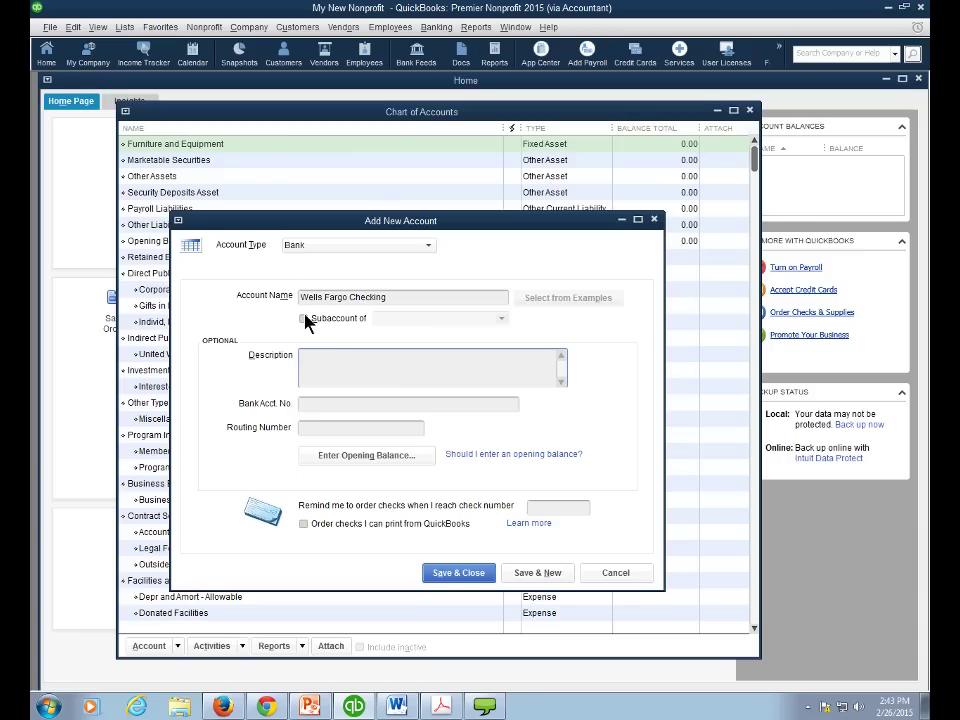
{"action": "left_click", "coordinate": [465, 576]}
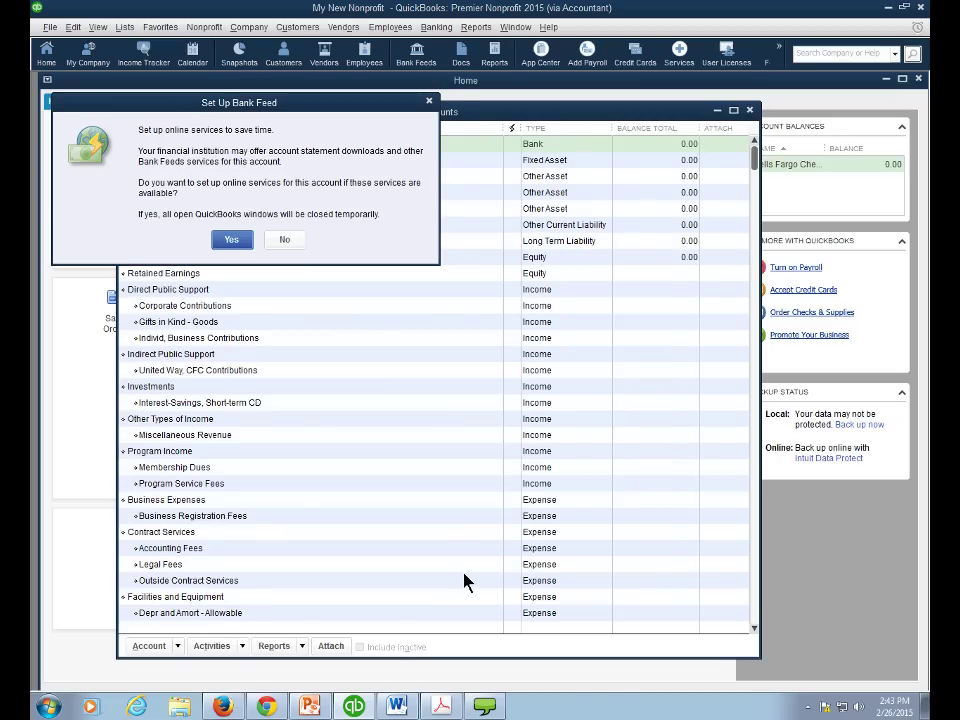
{"action": "left_click", "coordinate": [296, 246]}
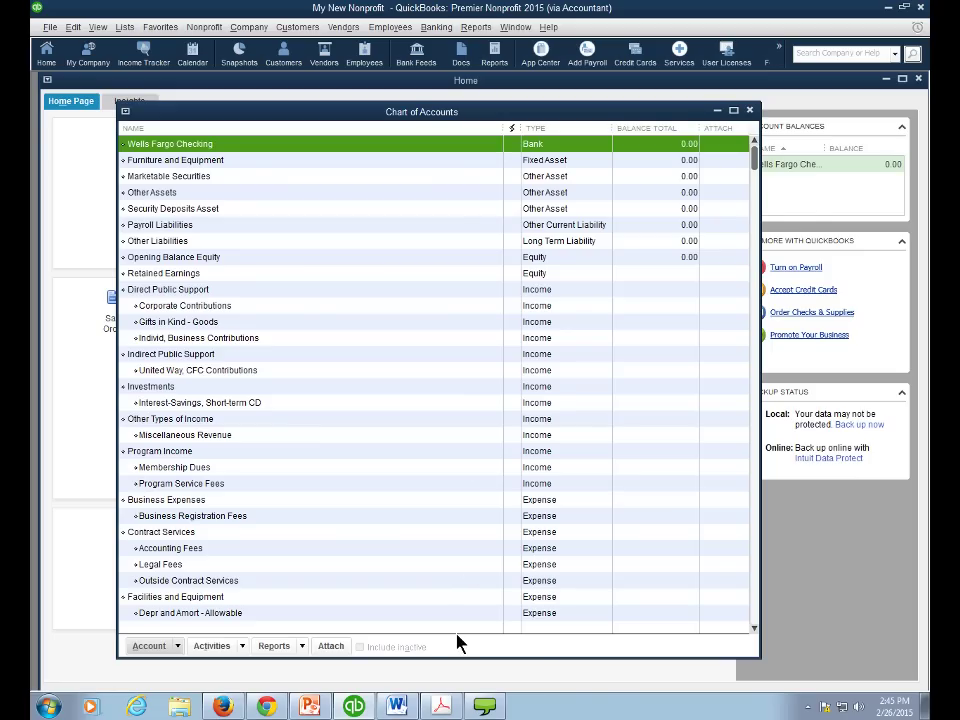
- Compare the Opening Balances PDF balance sheet with the Chart of Accounts
{"action": "mouse_move", "coordinate": [440, 705]}
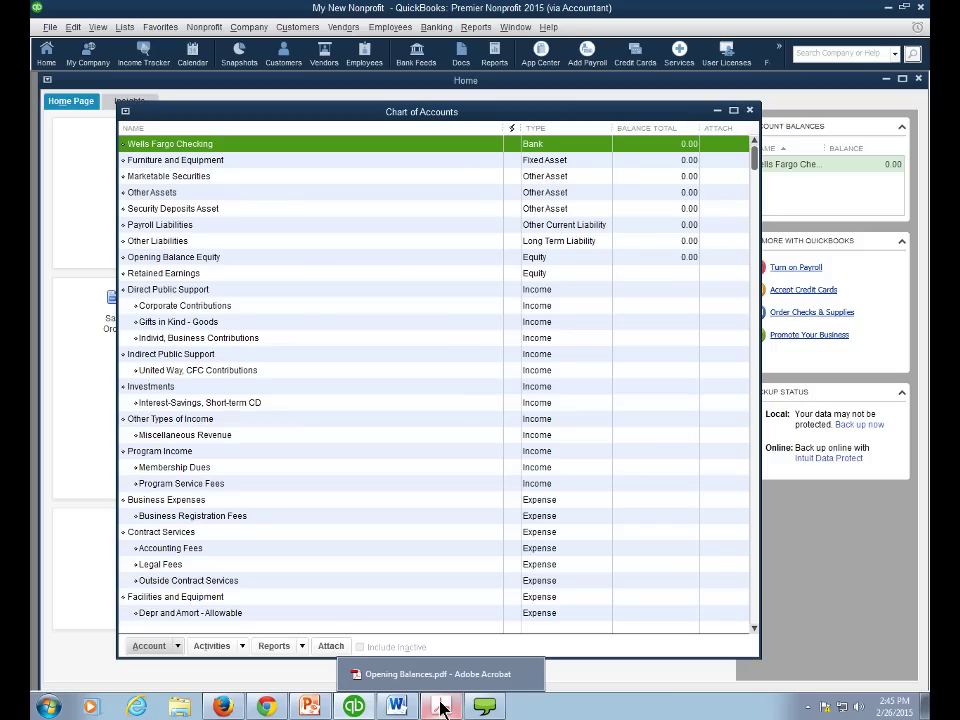
{"action": "left_click", "coordinate": [441, 707]}
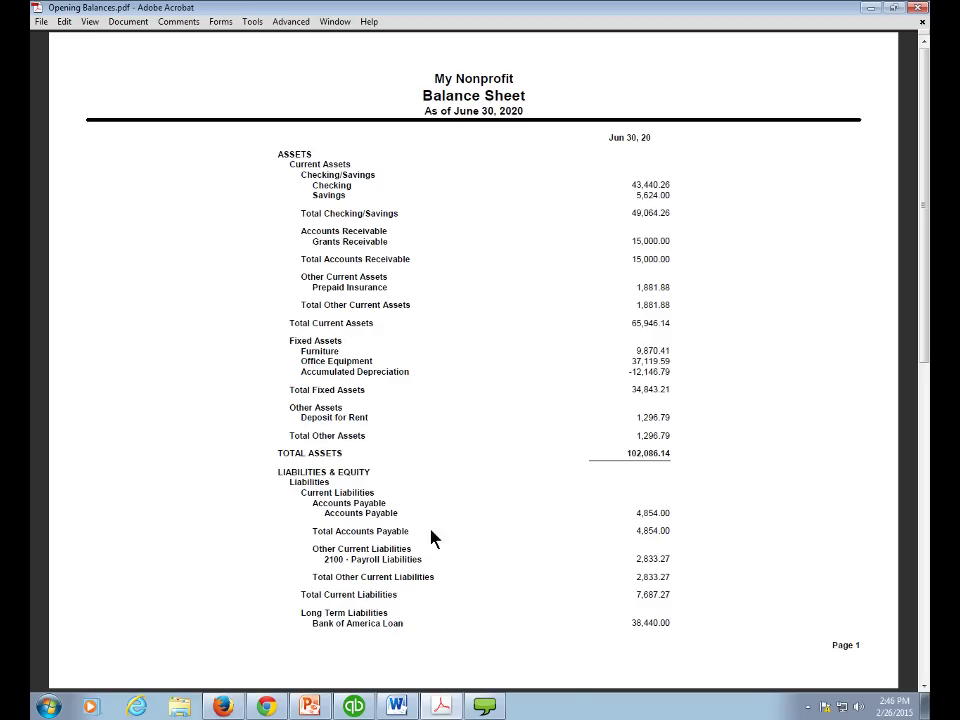
{"action": "left_click", "coordinate": [358, 707]}
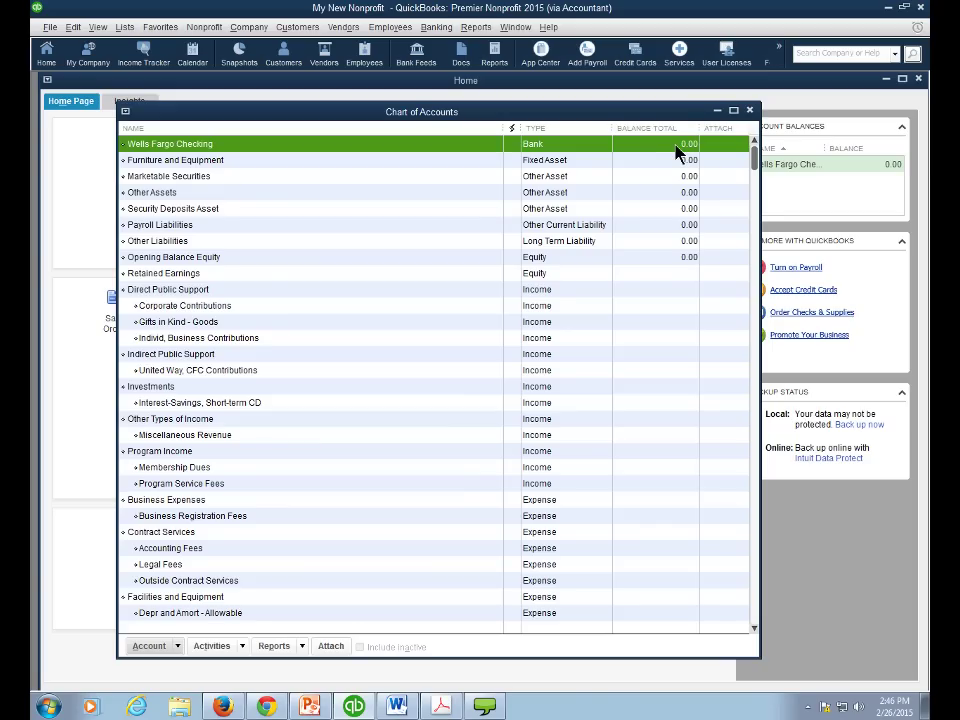
{"action": "left_click", "coordinate": [441, 706]}
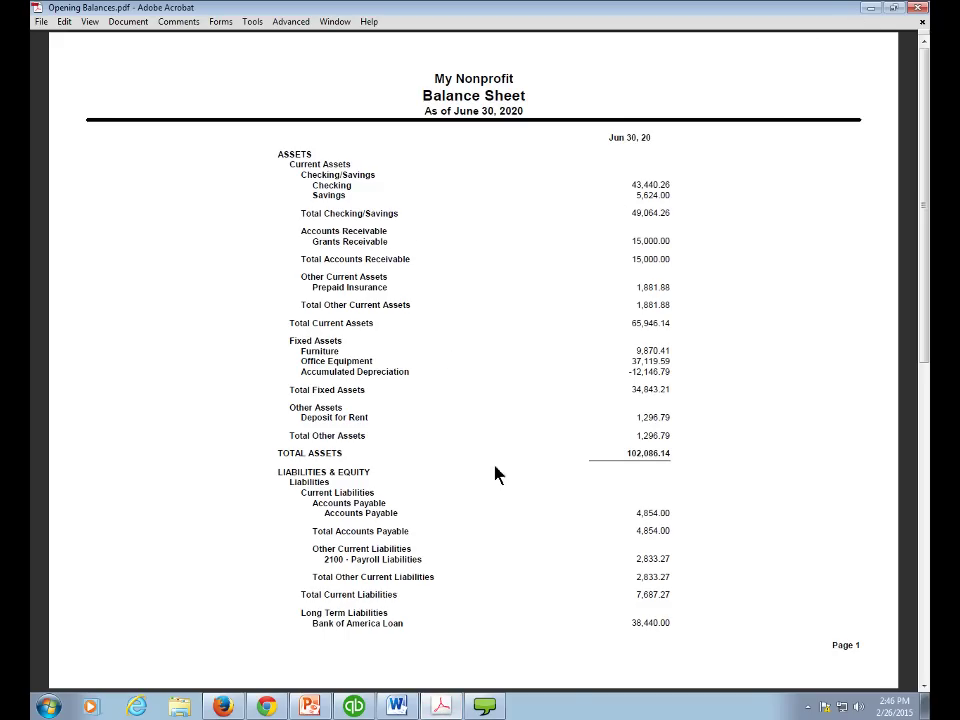
{"action": "left_click", "coordinate": [358, 703]}
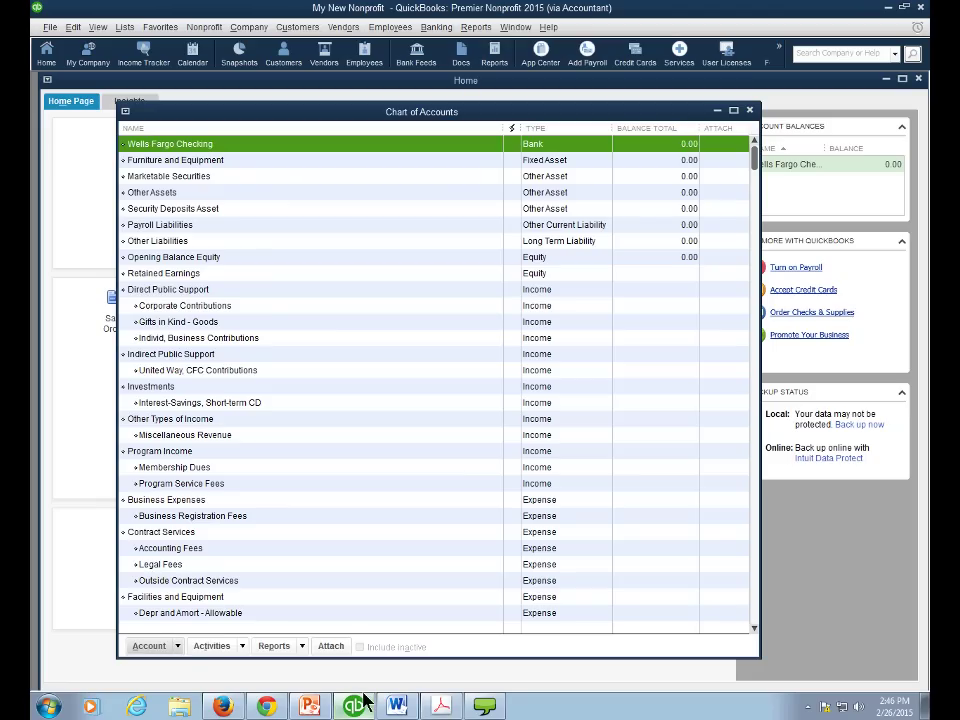
- Edit Wells Fargo Checking and bring up its Enter Opening Balance dialog
{"action": "left_click", "coordinate": [149, 646]}
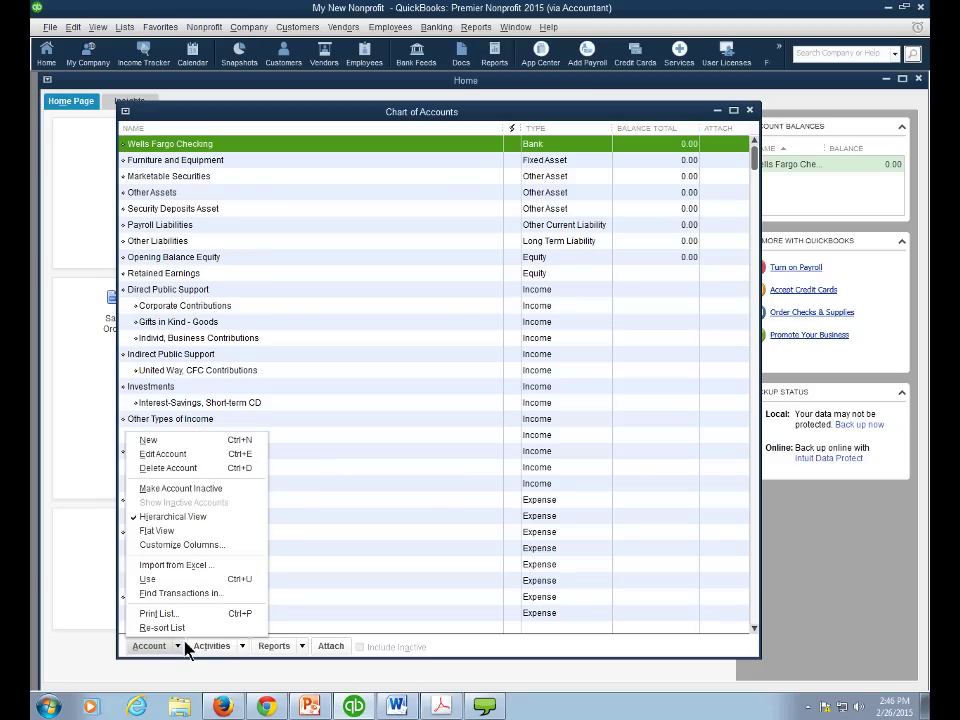
{"action": "left_click", "coordinate": [182, 458]}
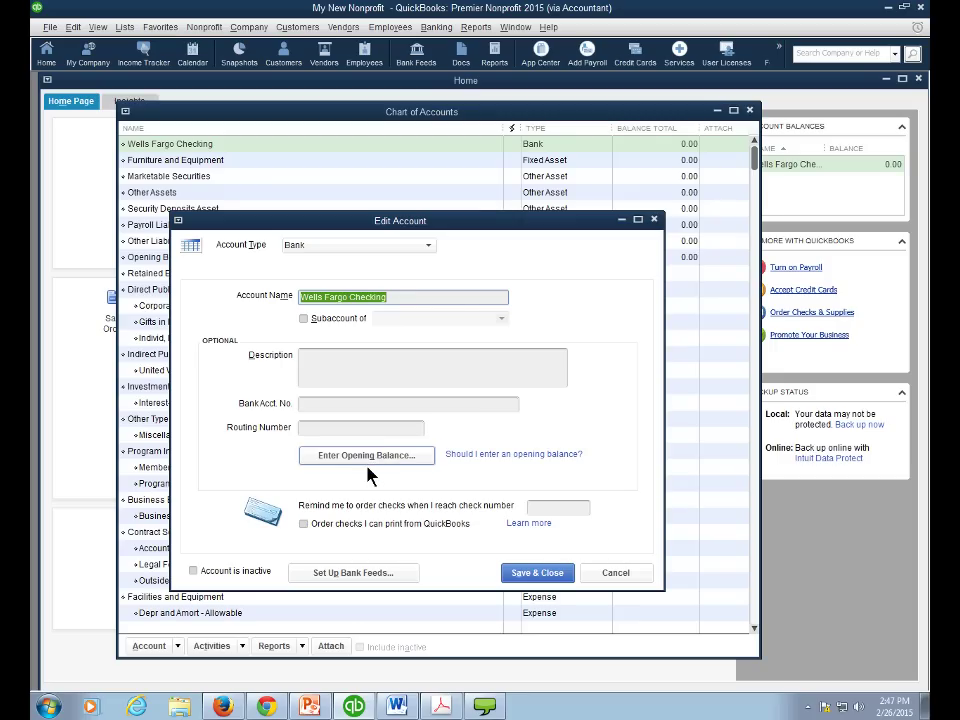
{"action": "left_click", "coordinate": [366, 456]}
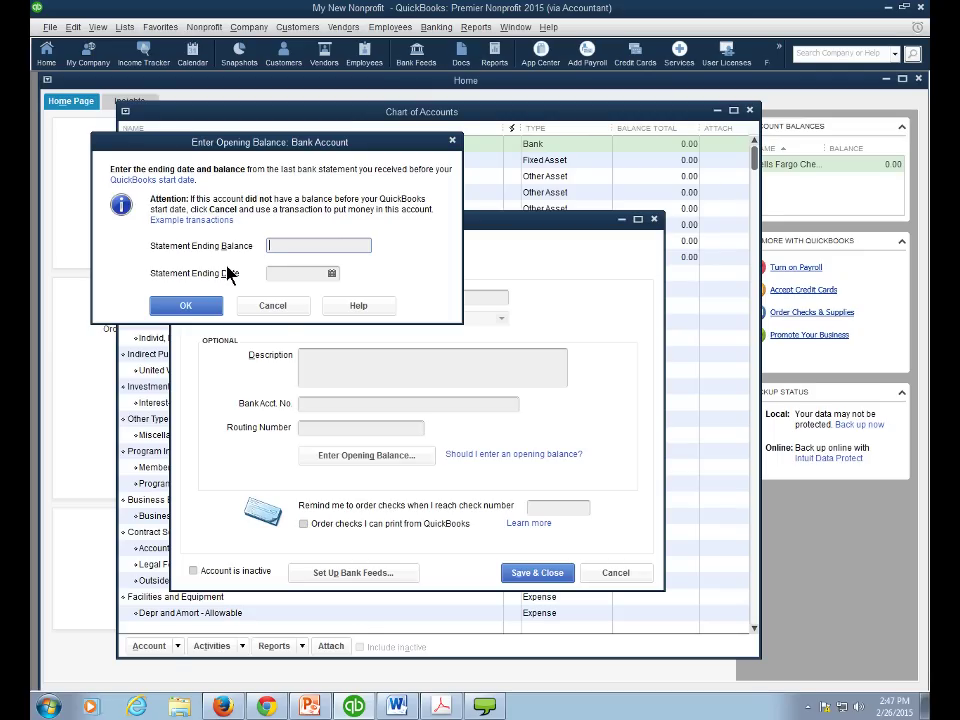
- Enter statement ending date 06/30/20 and ending balance 40440.26, checked against the PDF
{"action": "left_click", "coordinate": [293, 272]}
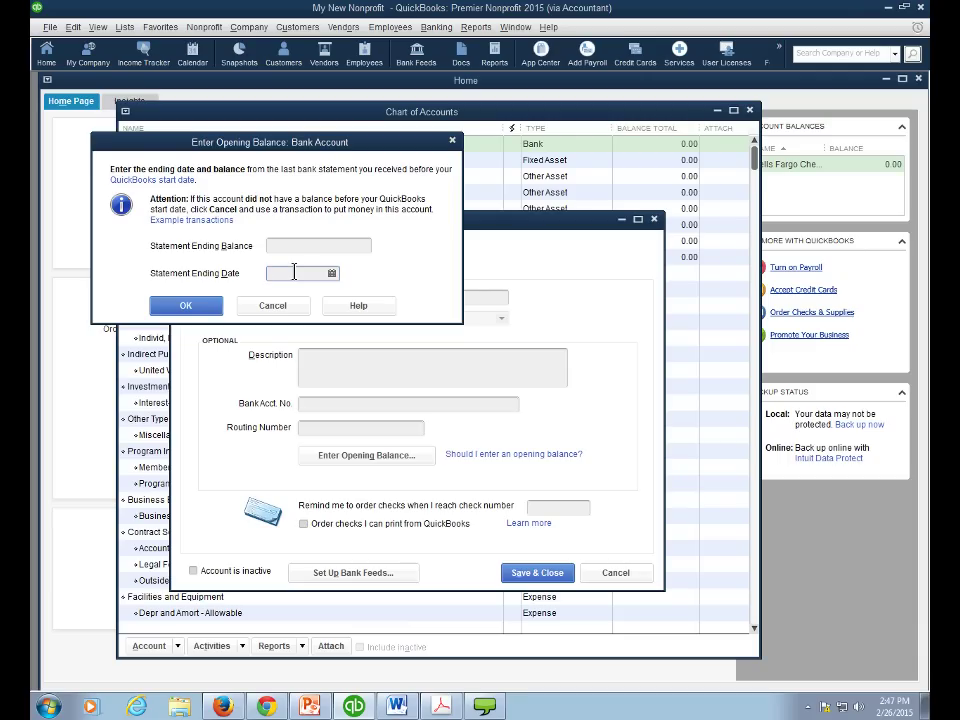
{"action": "type", "text": "0"}
{"action": "type", "text": "6/30/20"}
{"action": "key", "text": "Tab"}
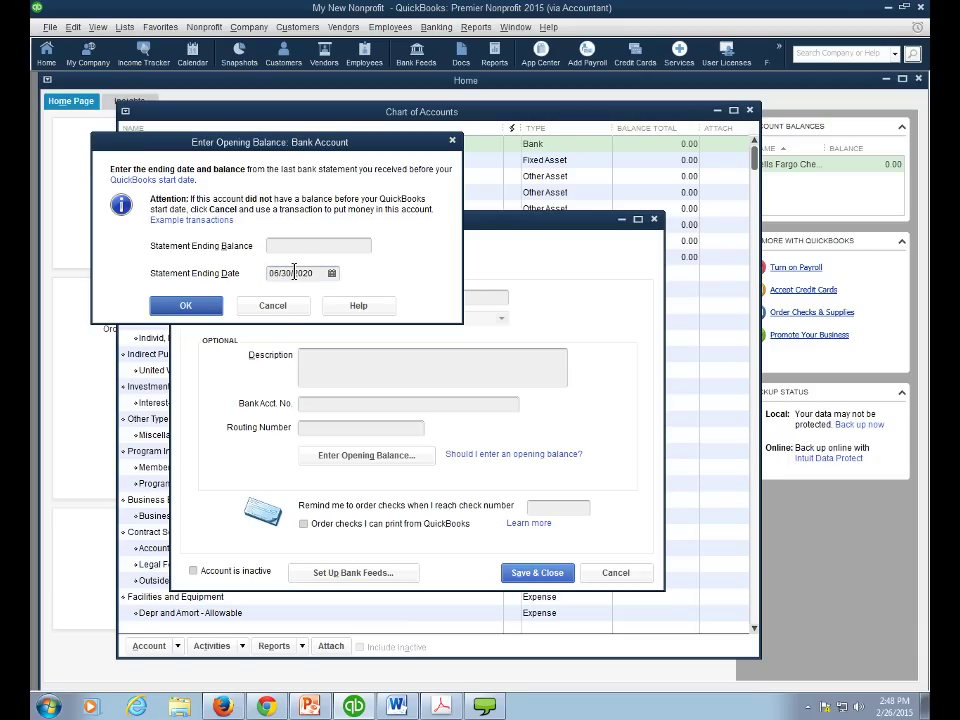
{"action": "left_click", "coordinate": [286, 246]}
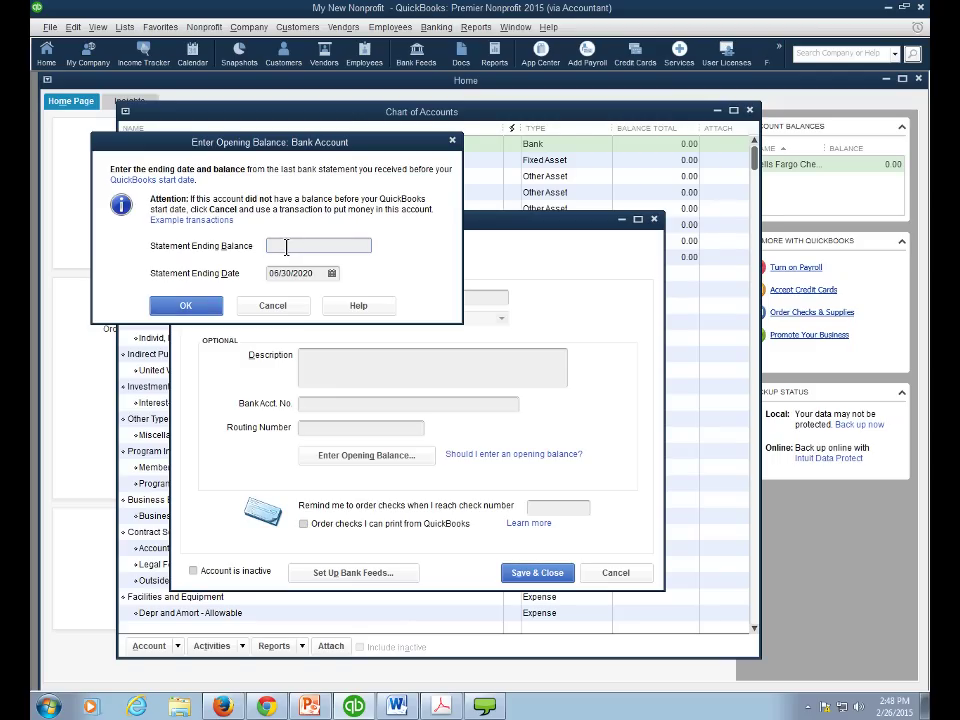
{"action": "left_click", "coordinate": [438, 705]}
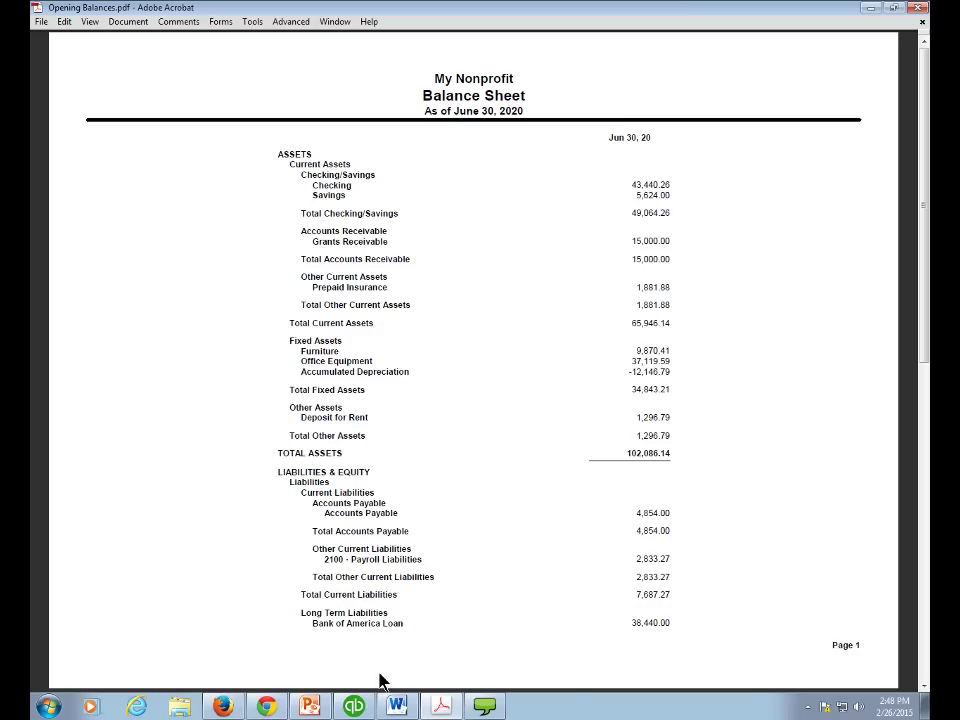
{"action": "left_click", "coordinate": [356, 705]}
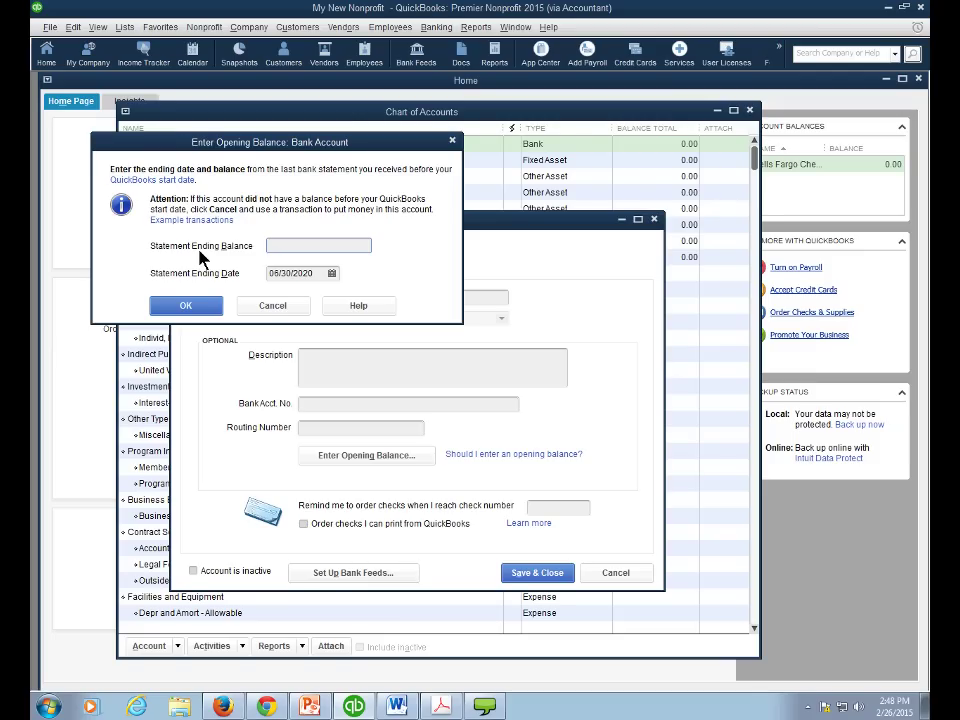
{"action": "type", "text": "40440.26"}
{"action": "left_click", "coordinate": [186, 307]}
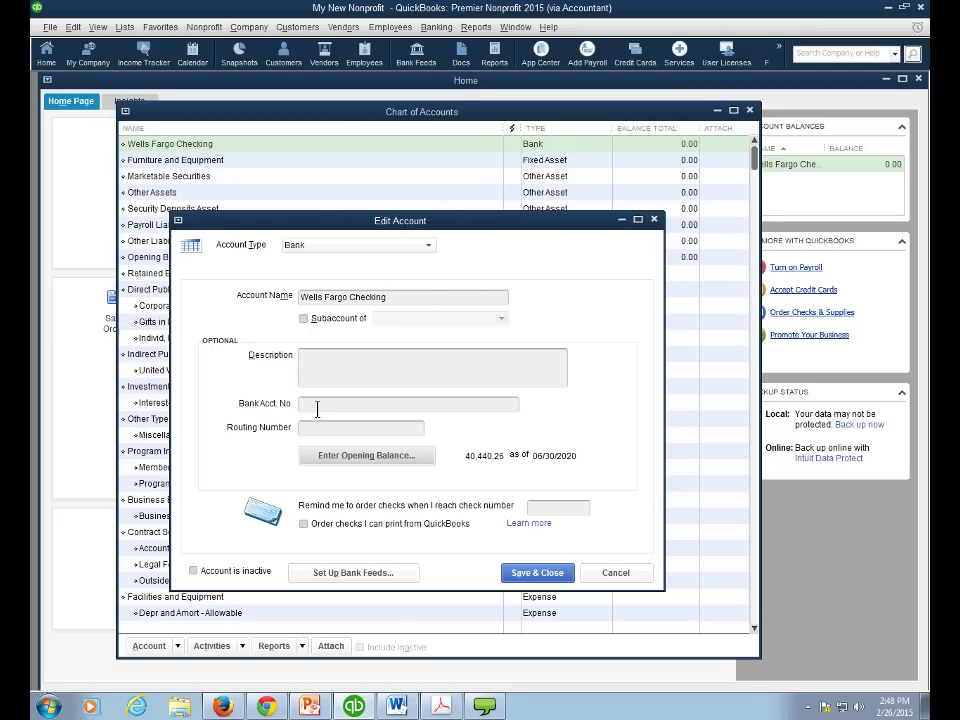
- Save Wells Fargo Checking past the future-transactions warning and compare totals with the balance sheet PDF
{"action": "left_click", "coordinate": [540, 573]}
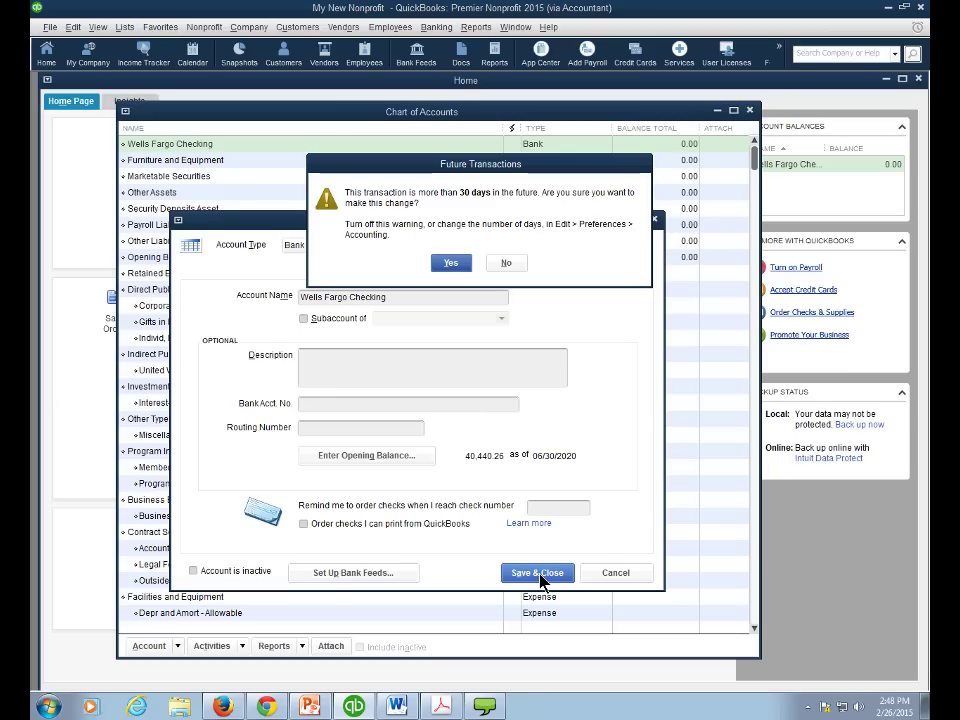
{"action": "left_click", "coordinate": [451, 261]}
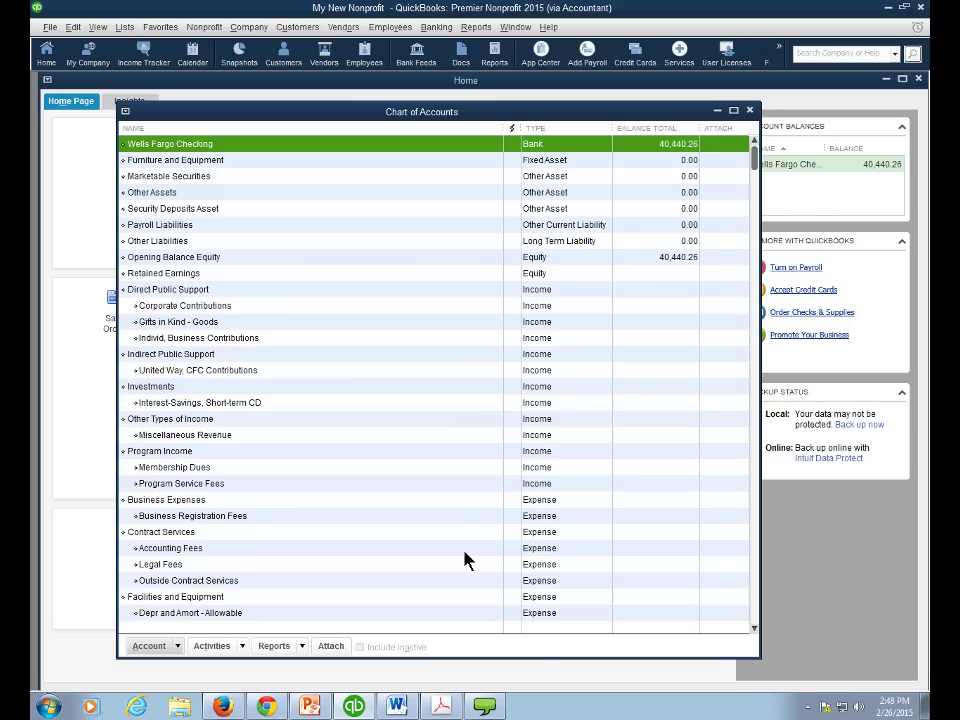
{"action": "left_click", "coordinate": [440, 706]}
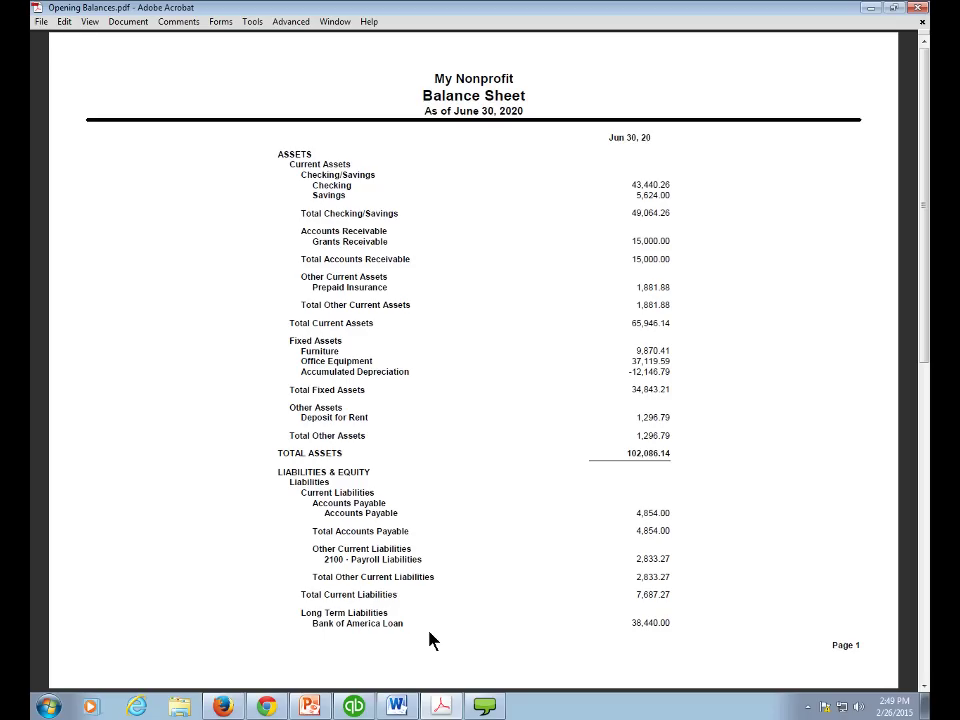
{"action": "left_click", "coordinate": [362, 707]}
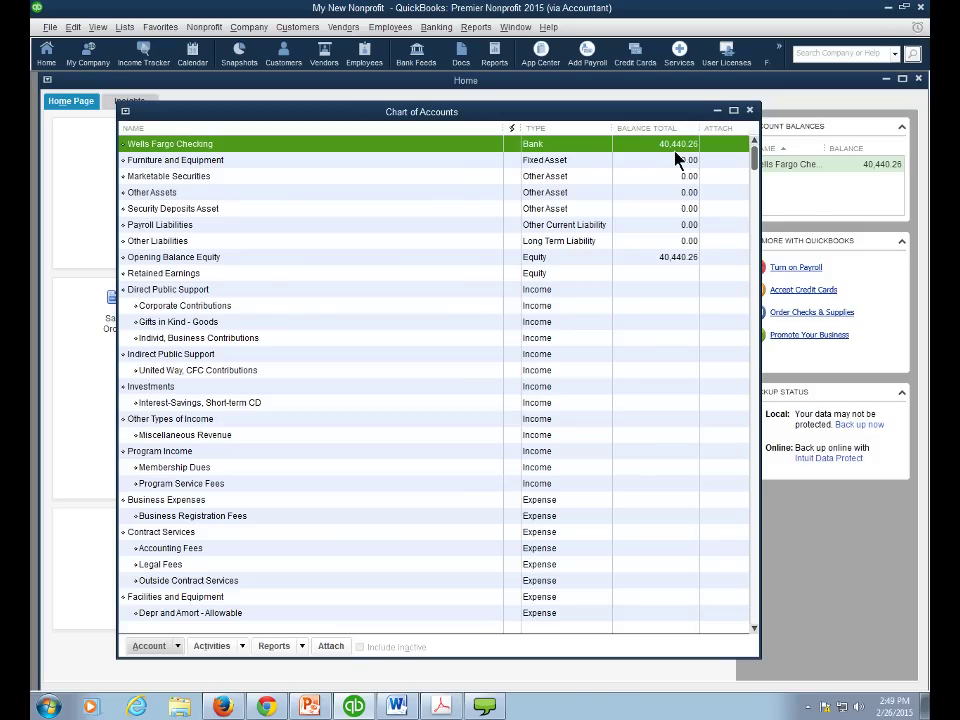
- Start a new check with a payee name, then clear it and close Write Checks unsaved
{"action": "left_click", "coordinate": [432, 30]}
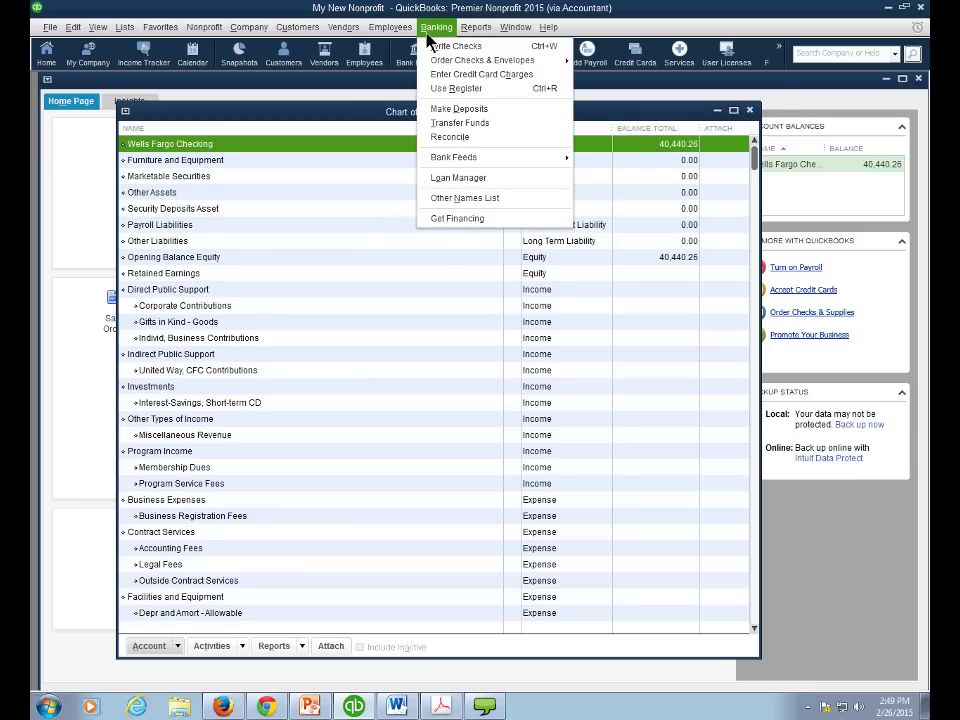
{"action": "left_click", "coordinate": [445, 46]}
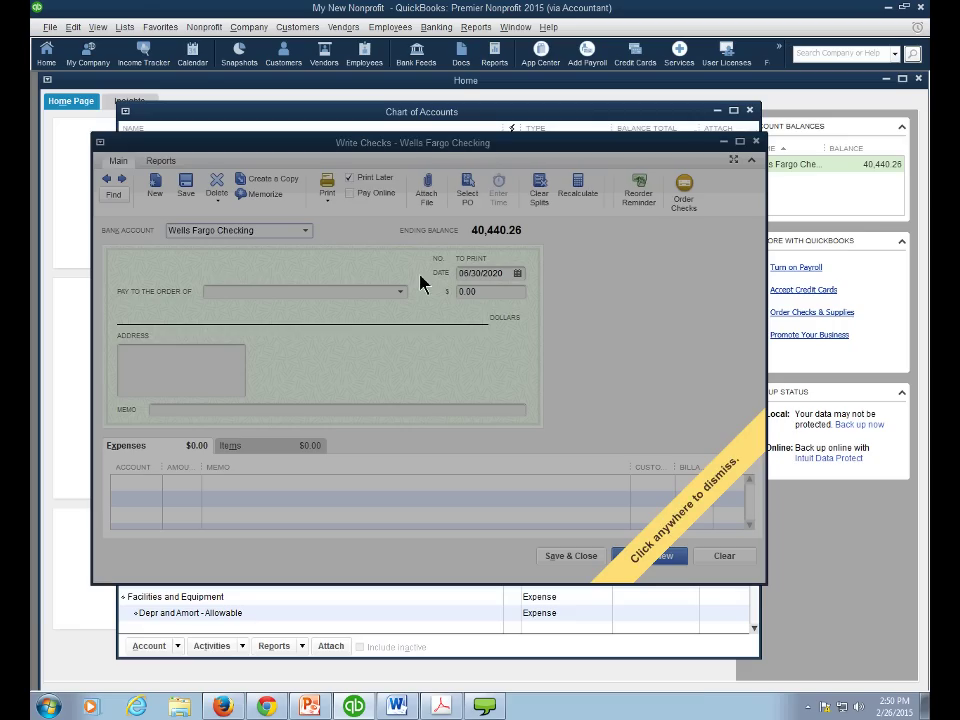
{"action": "left_click", "coordinate": [401, 293]}
{"action": "left_click", "coordinate": [401, 293]}
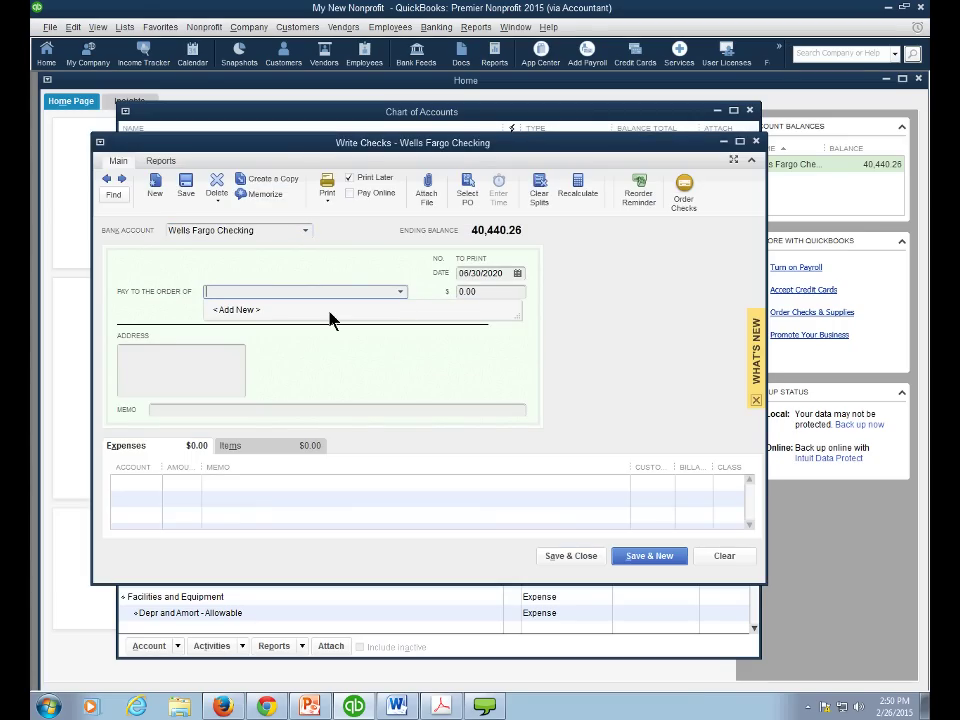
{"action": "left_click", "coordinate": [301, 294]}
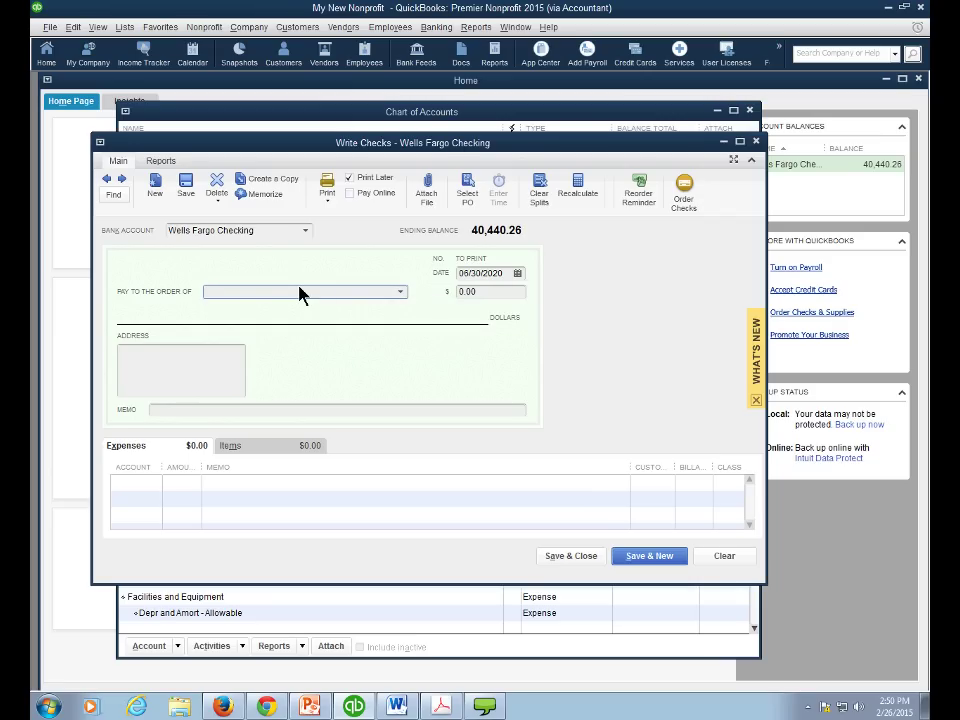
{"action": "type", "text": "Gregg"}
{"action": "left_click", "coordinate": [740, 560]}
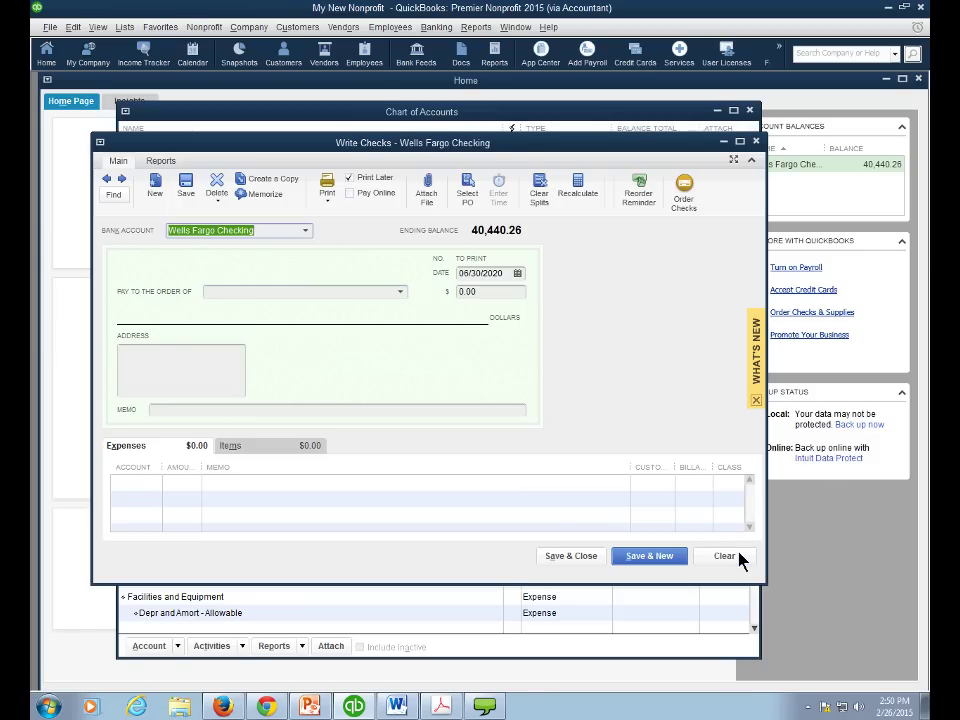
{"action": "left_click", "coordinate": [756, 143]}
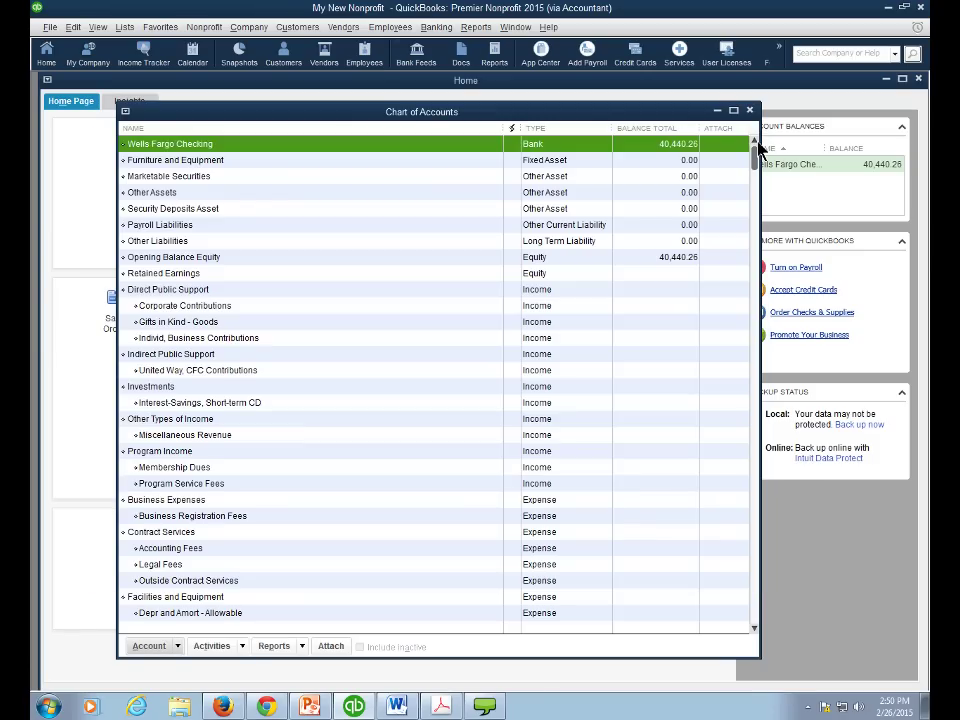
- Start a new bank deposit with Direct Public Support as the source account
{"action": "left_click", "coordinate": [433, 35]}
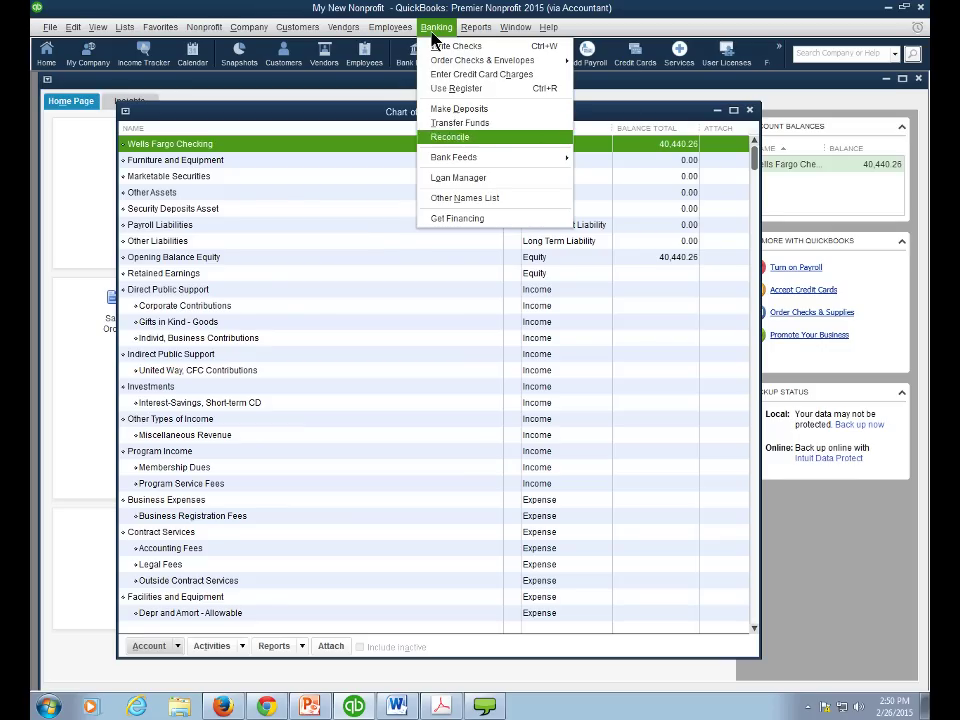
{"action": "left_click", "coordinate": [463, 110]}
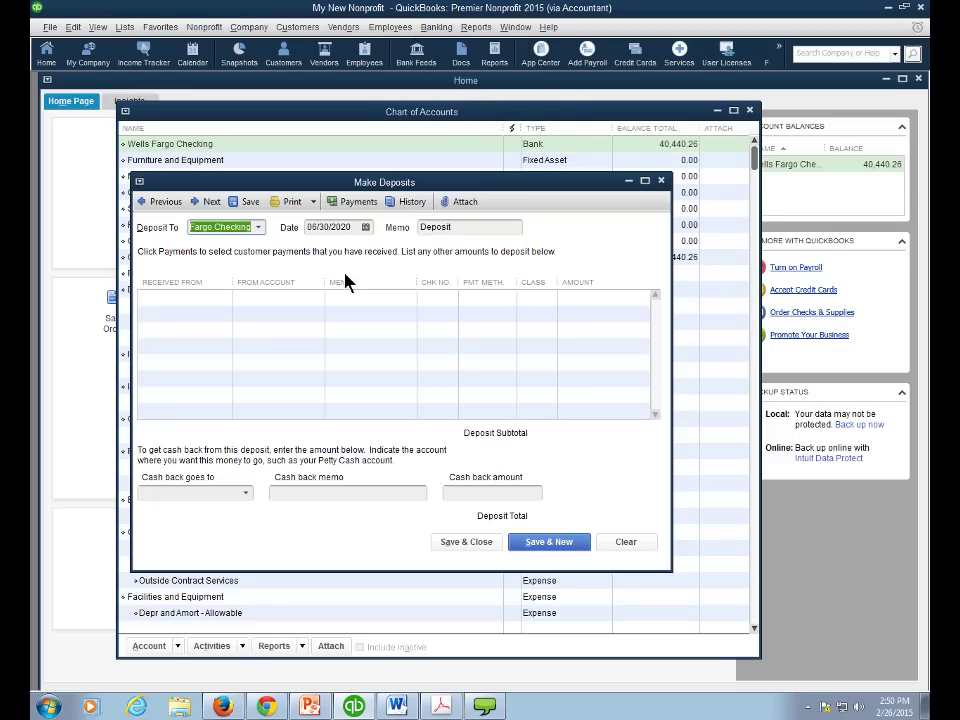
{"action": "left_click", "coordinate": [300, 297]}
{"action": "left_click", "coordinate": [316, 297]}
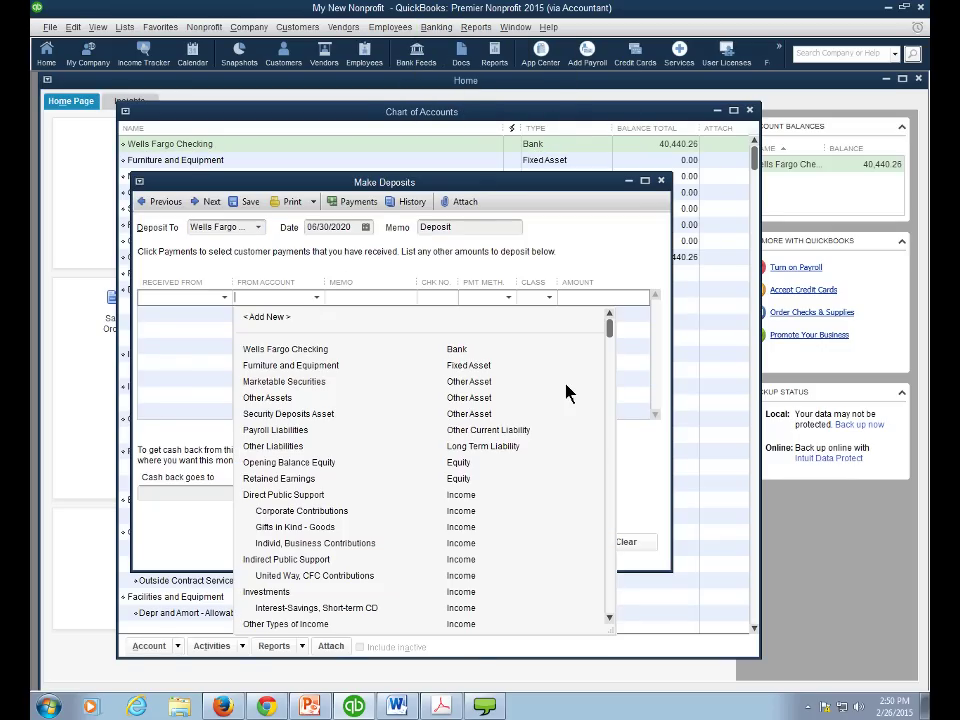
{"action": "scroll", "coordinate": [611, 354], "scroll_direction": "down", "scroll_amount": 3}
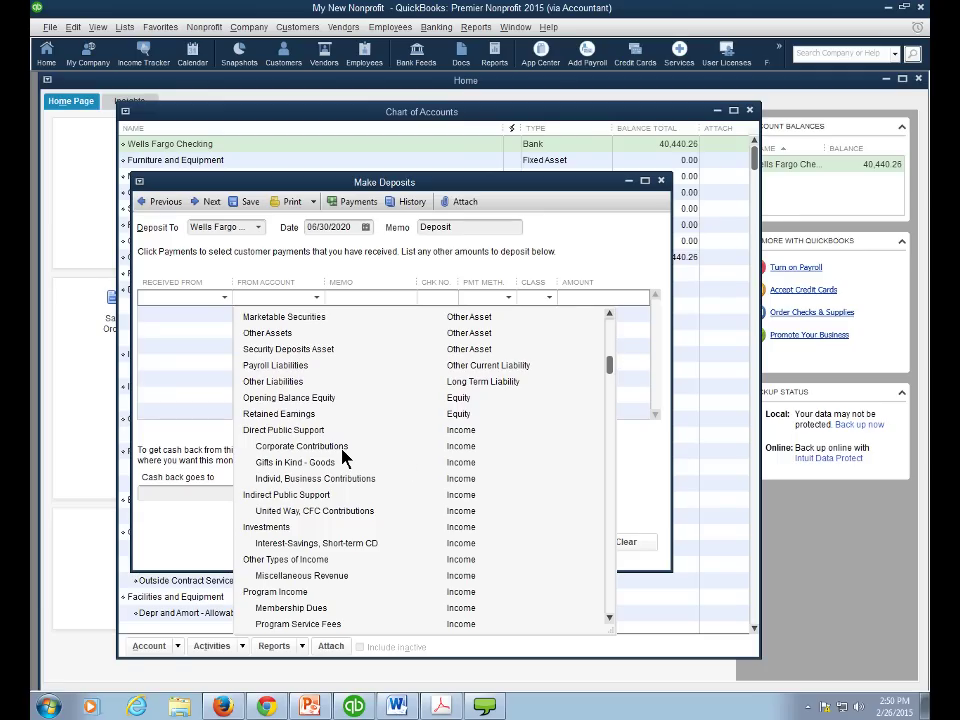
{"action": "left_click", "coordinate": [290, 430]}
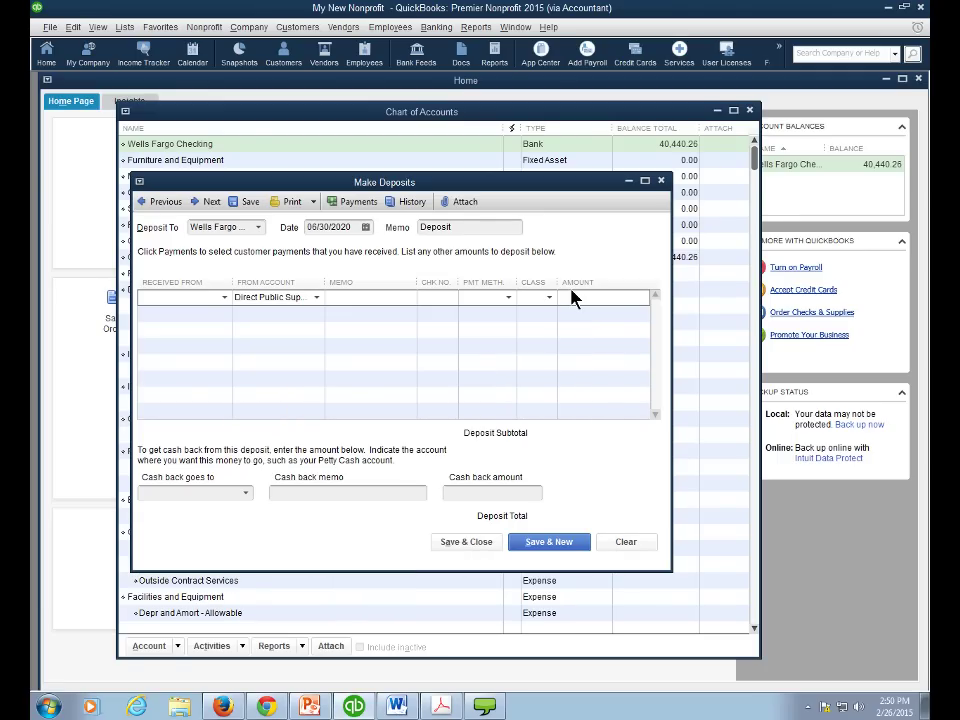
- Enter the 3000.00 deposit amount, save past the date warning, and view the Opening Balances PDF
{"action": "left_click", "coordinate": [573, 297]}
{"action": "type", "text": "3000.00"}
{"action": "left_click", "coordinate": [466, 541]}
{"action": "left_click", "coordinate": [446, 261]}
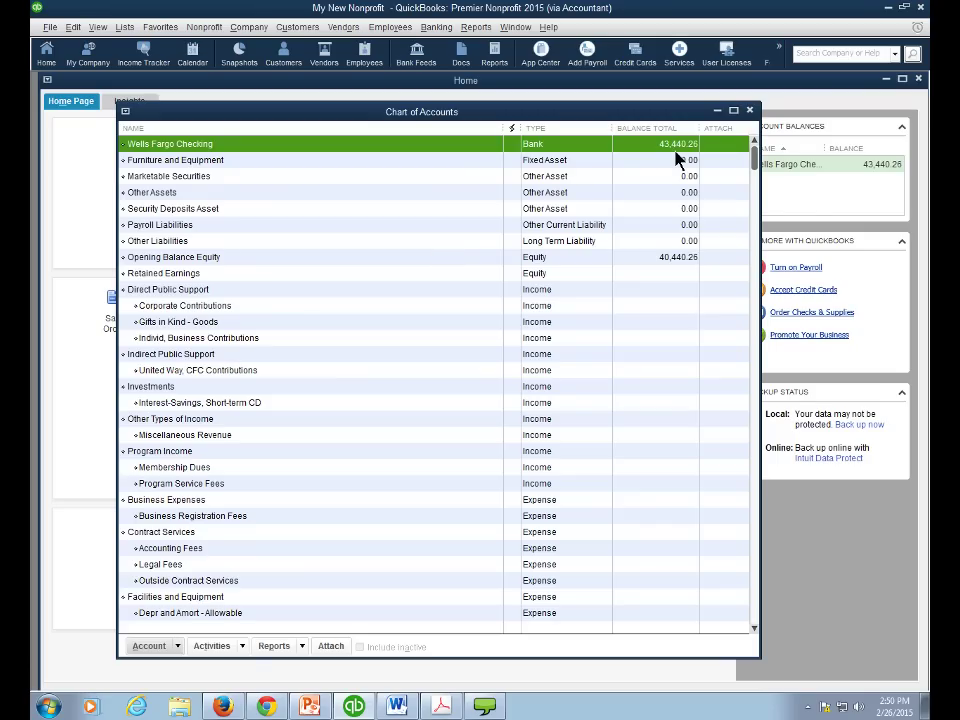
{"action": "left_click", "coordinate": [441, 705]}
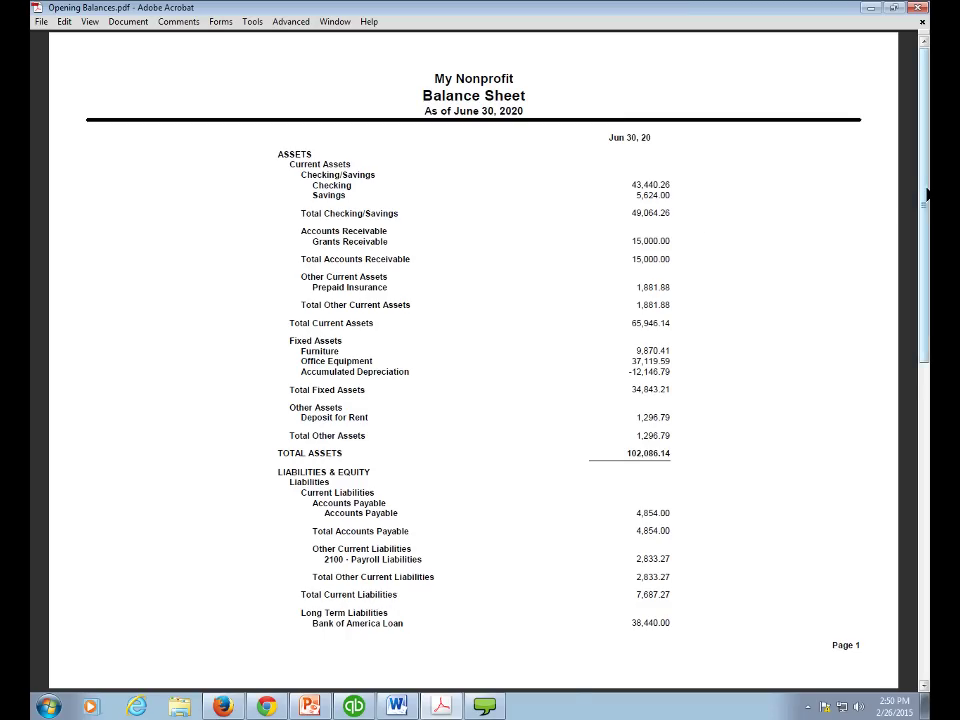
{"action": "mouse_move", "coordinate": [921, 188]}
{"action": "left_mouse_down"}
{"action": "mouse_move", "coordinate": [925, 315]}
{"action": "mouse_move", "coordinate": [925, 195]}
{"action": "left_mouse_up"}
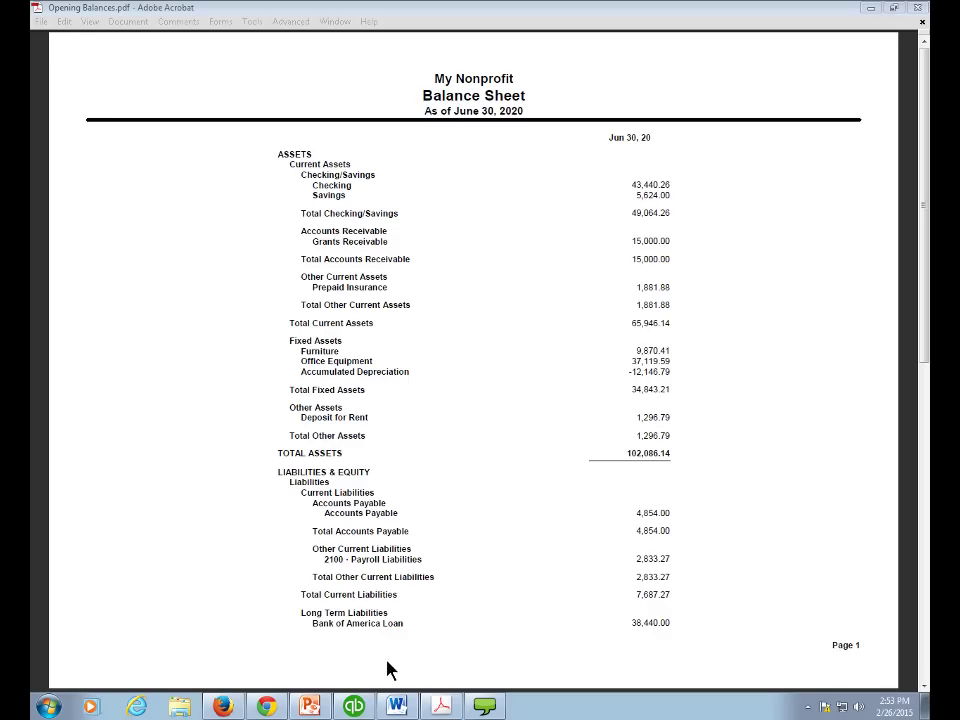
- Delete the United Way, CFC Contributions account from the Chart of Accounts
{"action": "left_click", "coordinate": [355, 707]}
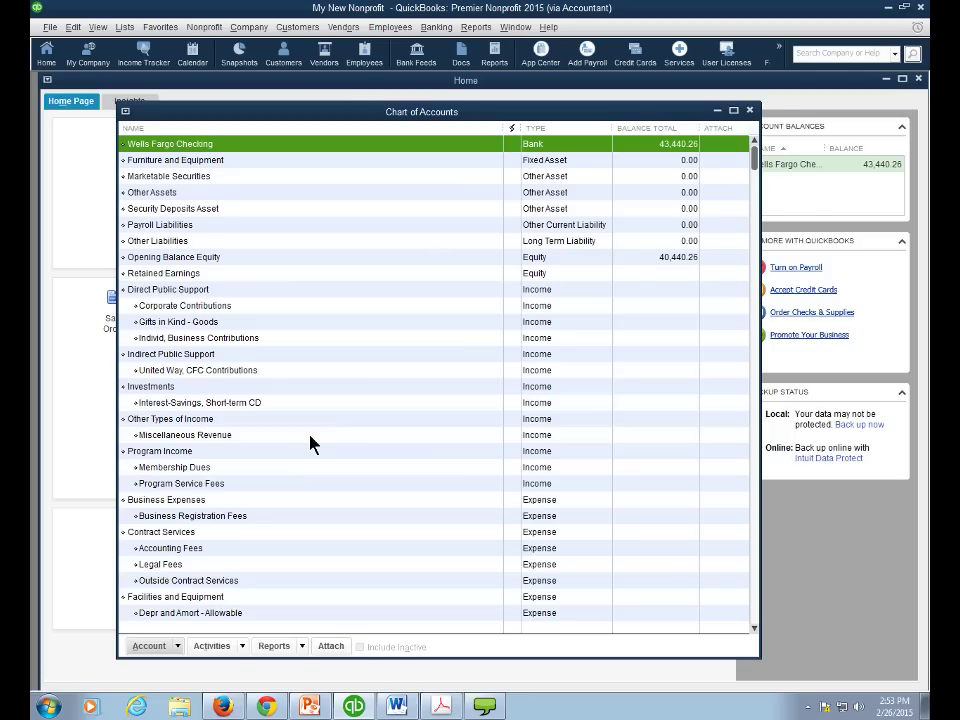
{"action": "left_click", "coordinate": [240, 371]}
{"action": "left_click", "coordinate": [180, 647]}
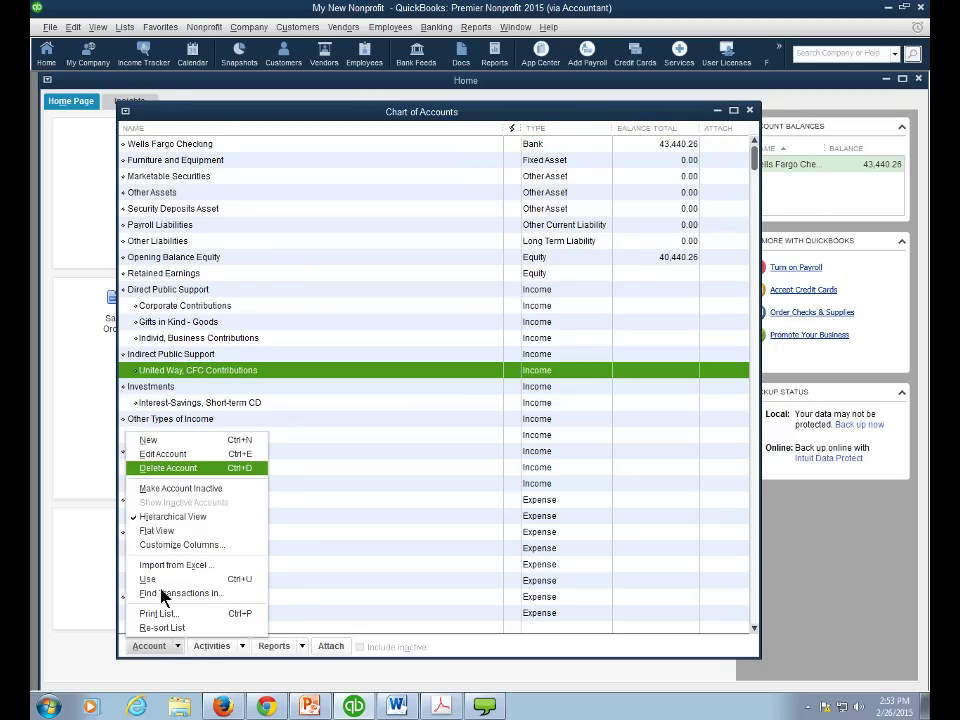
{"action": "left_click", "coordinate": [168, 470]}
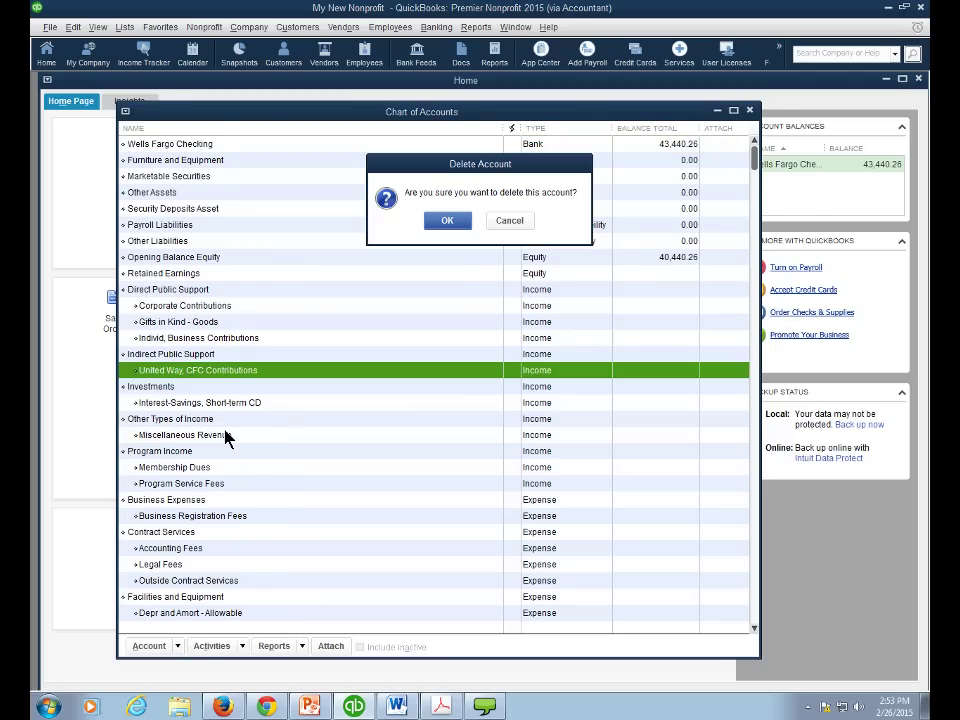
{"action": "left_click", "coordinate": [446, 221]}
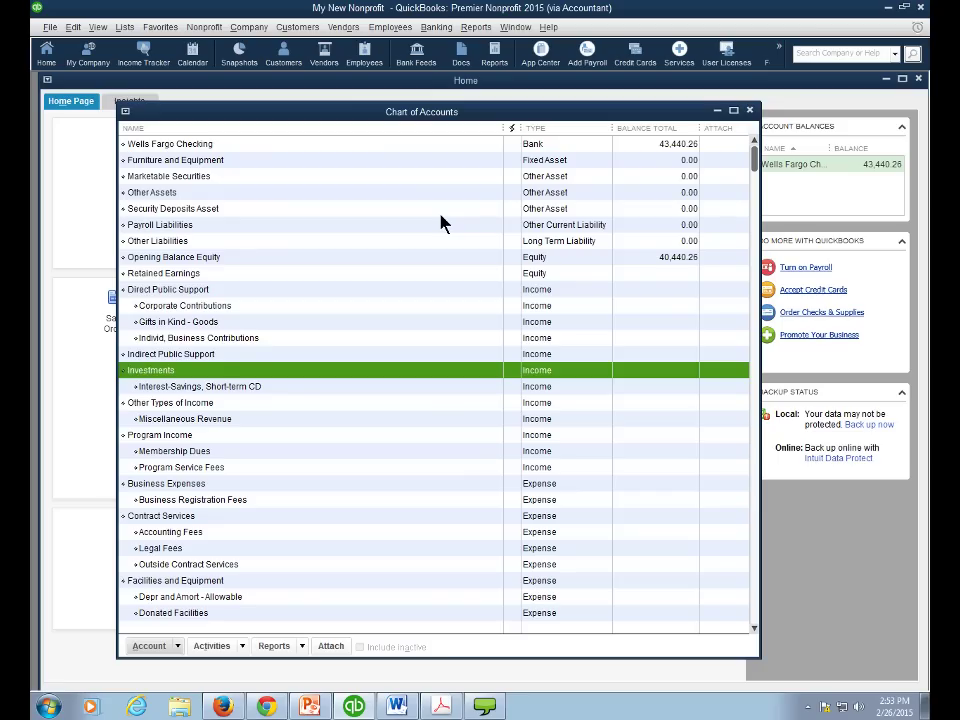
- Delete the Indirect Public Support account from the Chart of Accounts
{"action": "left_click", "coordinate": [241, 355]}
{"action": "left_click", "coordinate": [149, 646]}
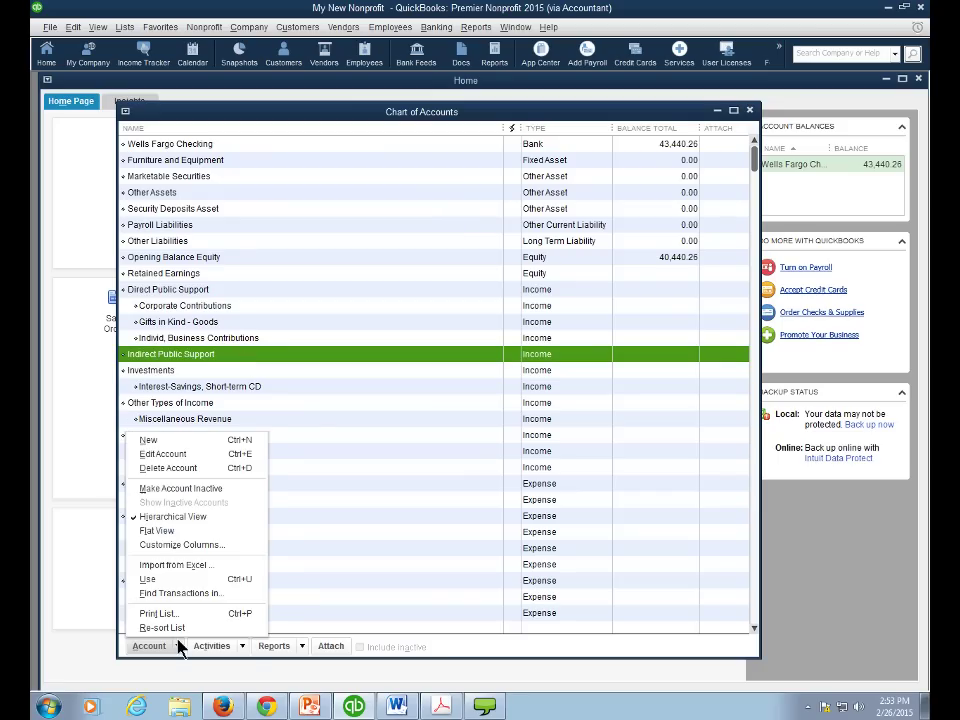
{"action": "left_click", "coordinate": [172, 468]}
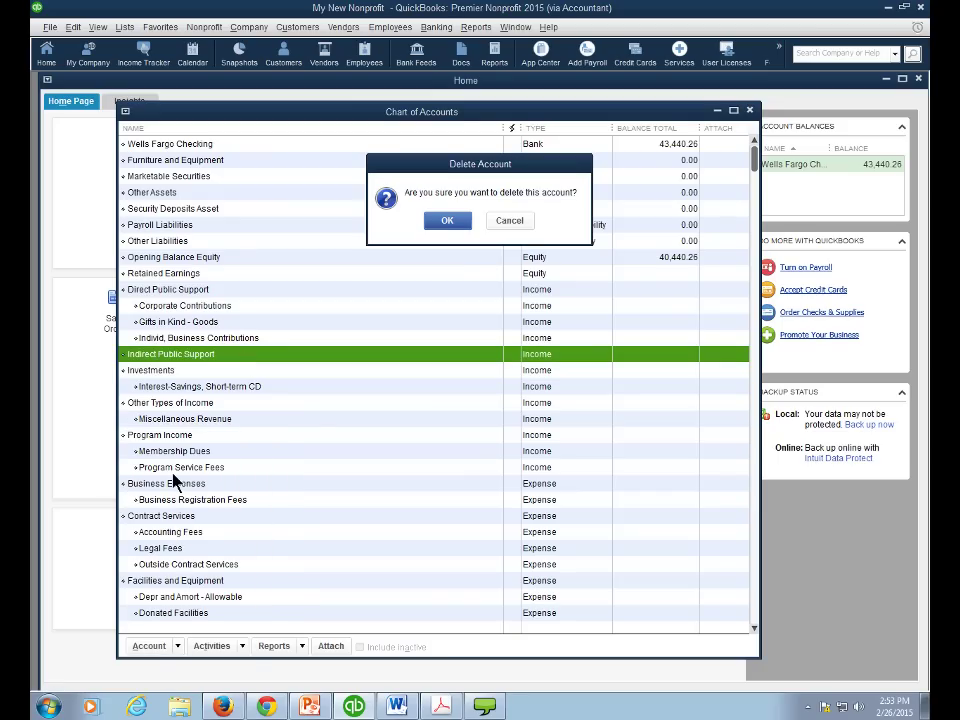
{"action": "left_click", "coordinate": [446, 222]}
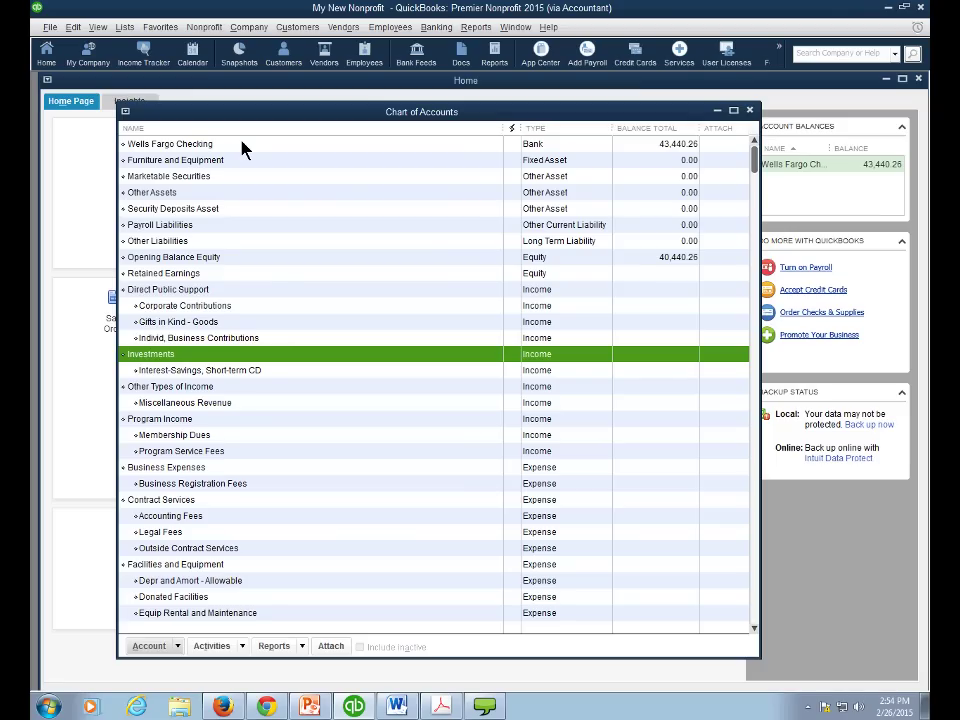
{"action": "left_click", "coordinate": [50, 28]}
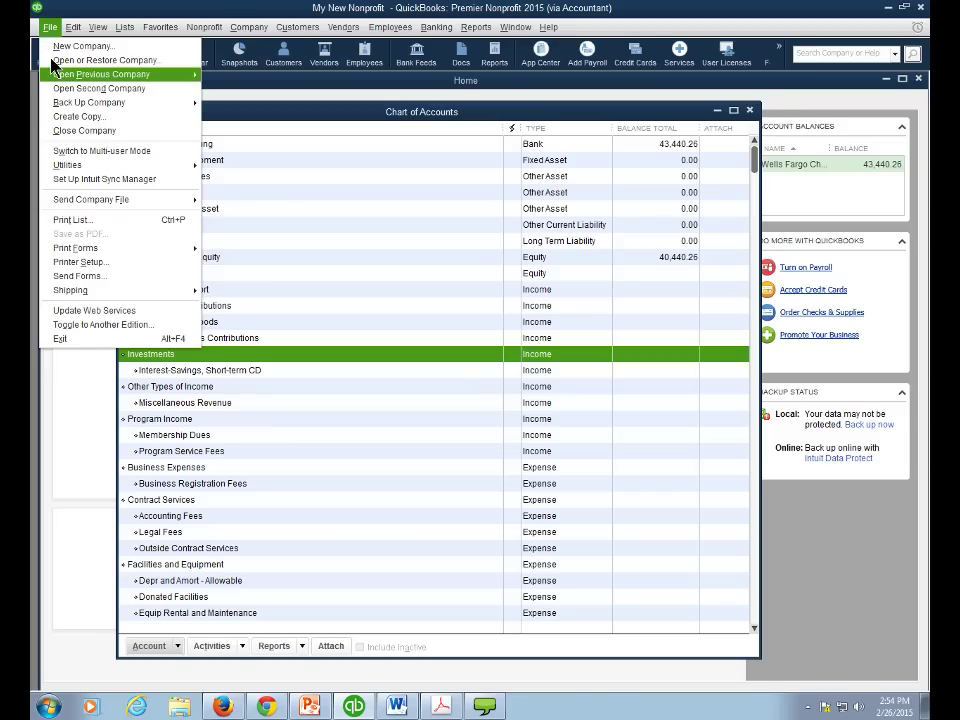
- Open the Sample Synergy Now file from Open Previous Company and acknowledge the sample notice
{"action": "mouse_move", "coordinate": [65, 76]}
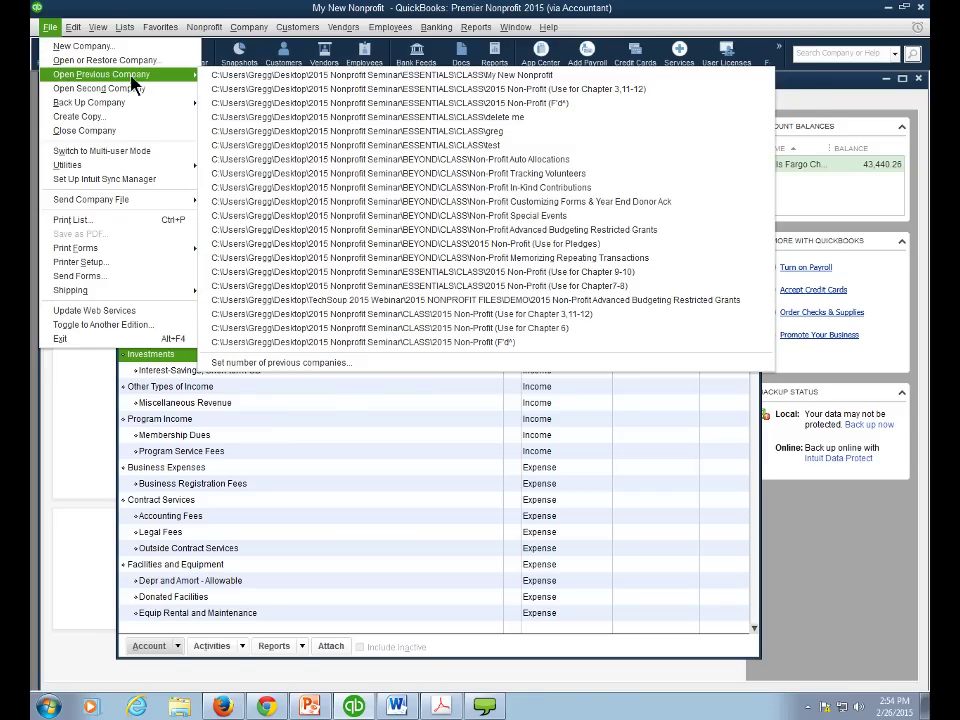
{"action": "left_click", "coordinate": [255, 106]}
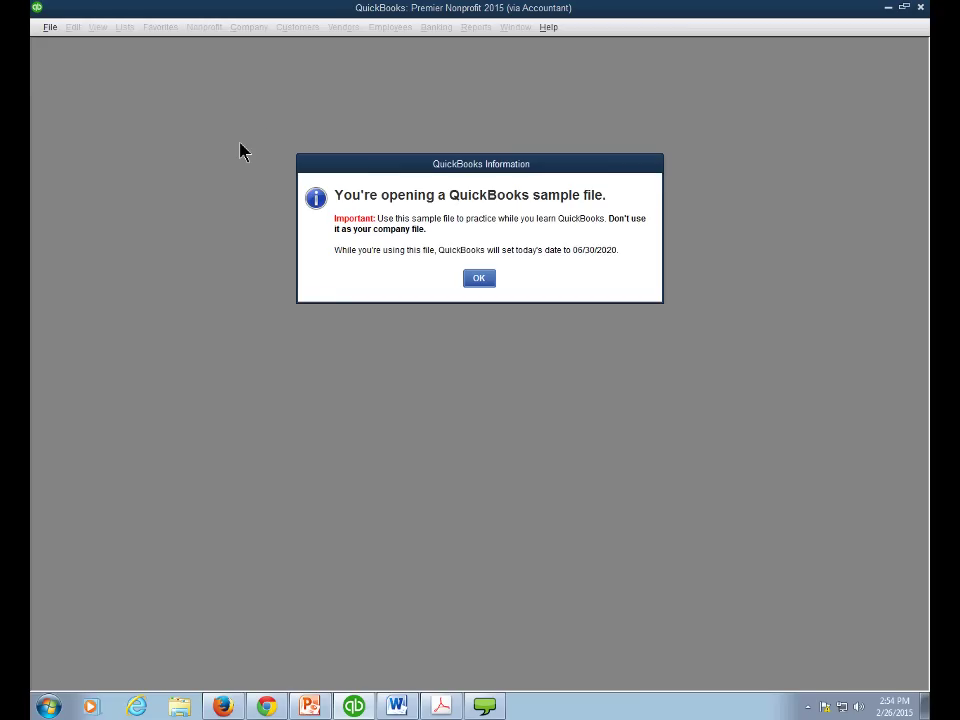
{"action": "left_click", "coordinate": [478, 281]}
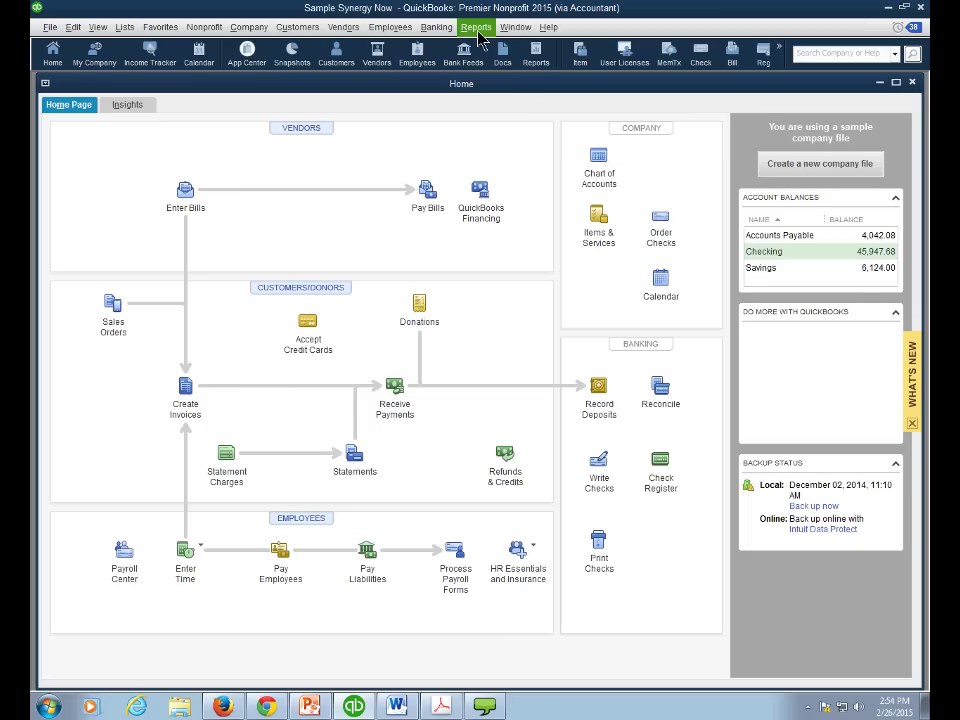
- Run the Profit & Loss Standard report with Dates set to All
{"action": "left_click", "coordinate": [477, 30]}
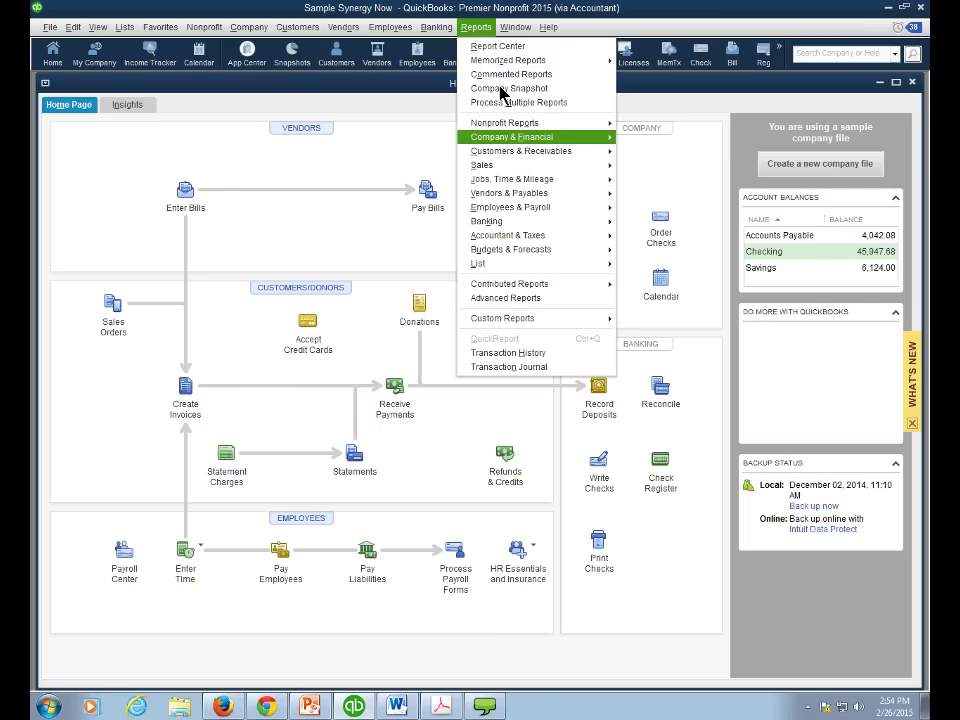
{"action": "mouse_move", "coordinate": [515, 137]}
{"action": "left_click", "coordinate": [637, 137]}
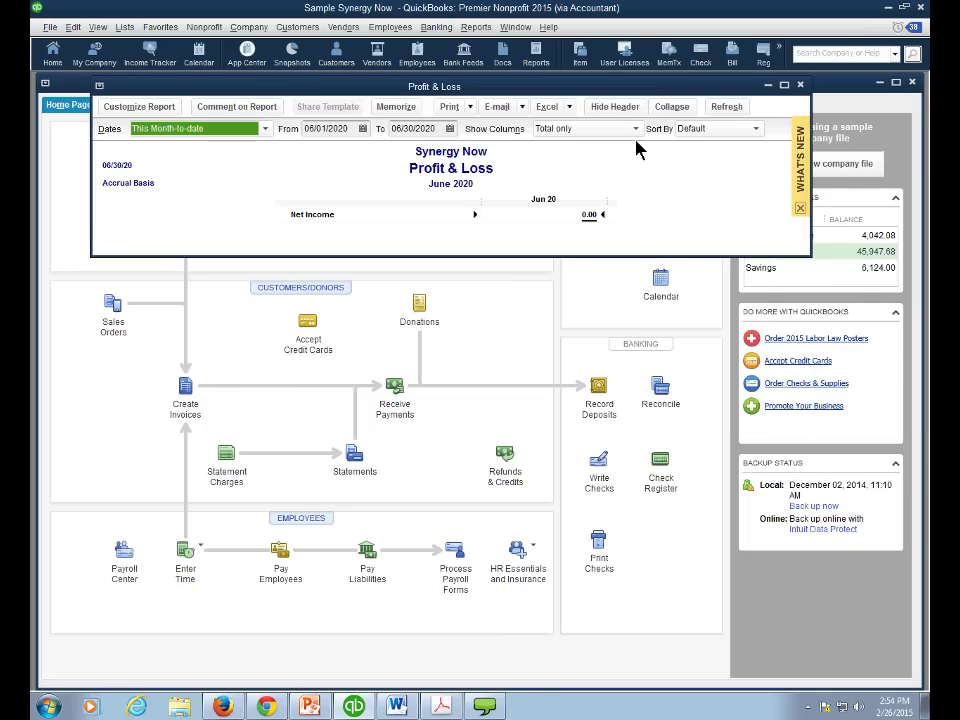
{"action": "key", "text": "a"}
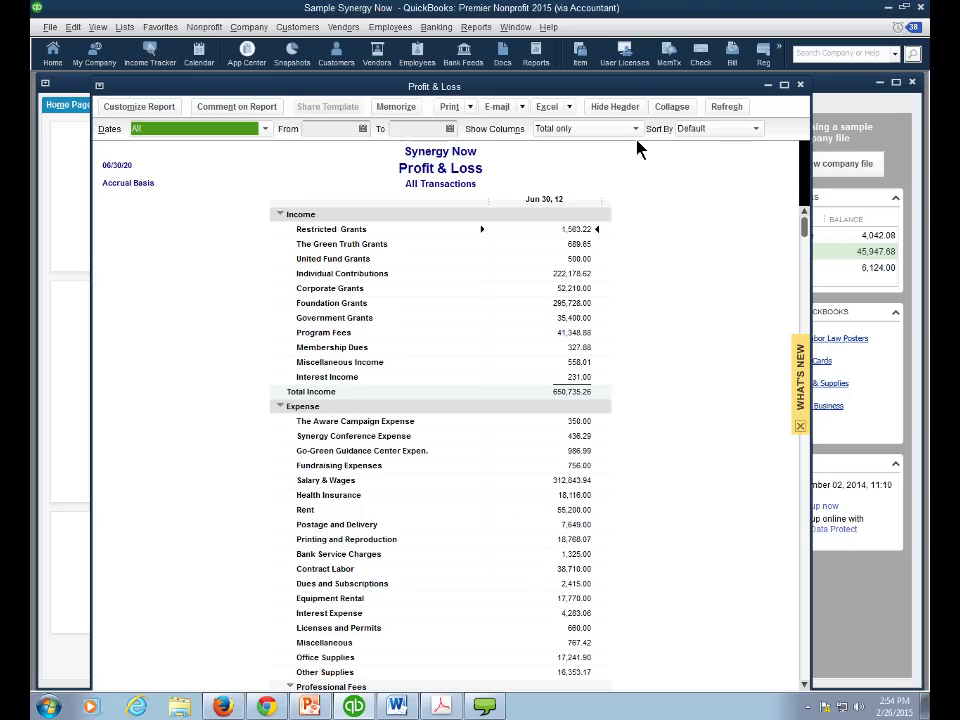
{"action": "left_click_drag", "start_coordinate": [394, 95], "coordinate": [395, 88]}
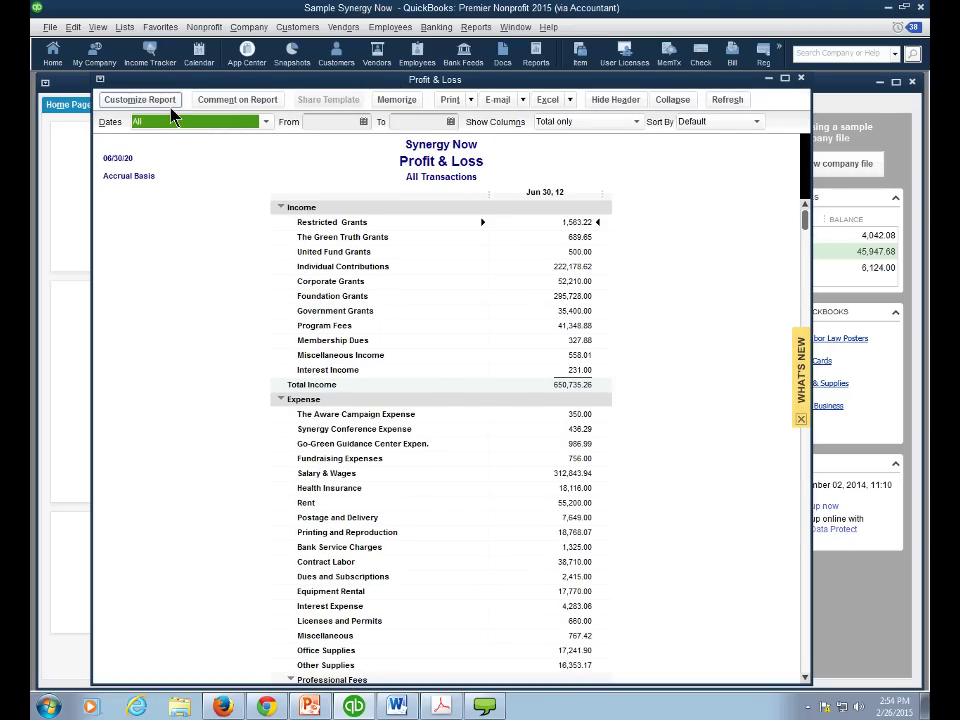
- Change the report header's company name to 'WRONG WAY'
{"action": "left_click", "coordinate": [140, 100]}
{"action": "left_click", "coordinate": [281, 147]}
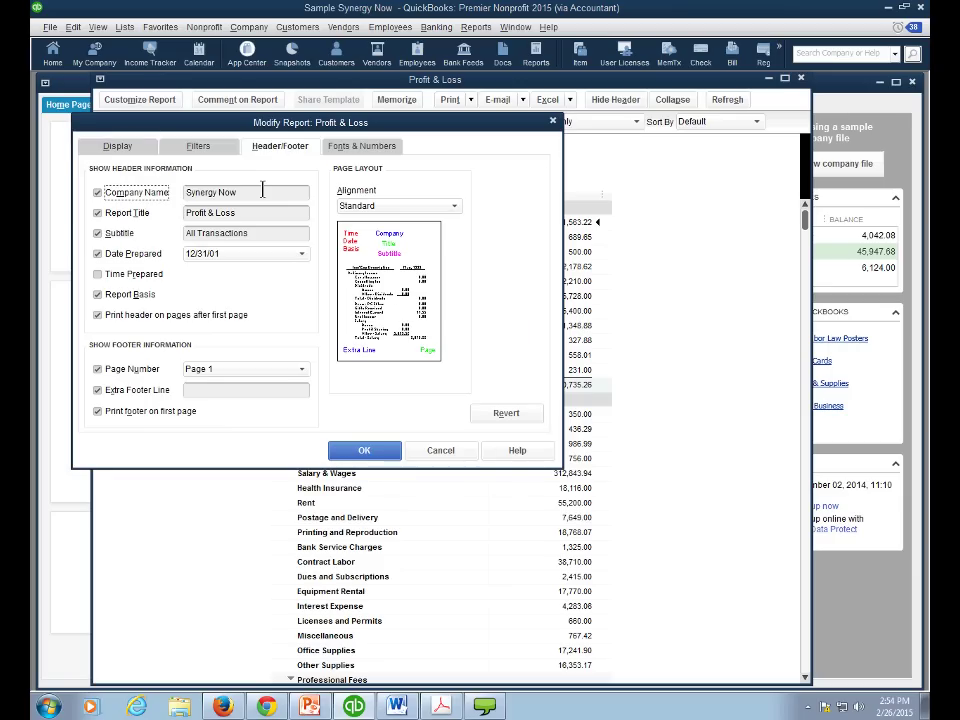
{"action": "left_click", "coordinate": [261, 190]}
{"action": "type", "text": "WR"}
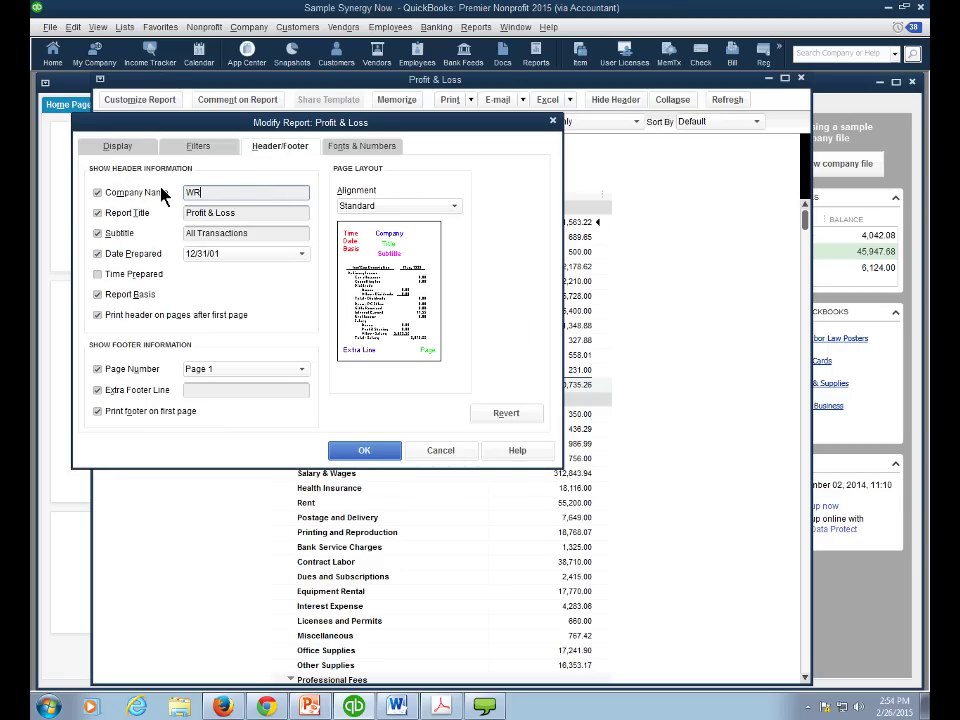
{"action": "type", "text": "ONG WAY"}
{"action": "left_click", "coordinate": [362, 451]}
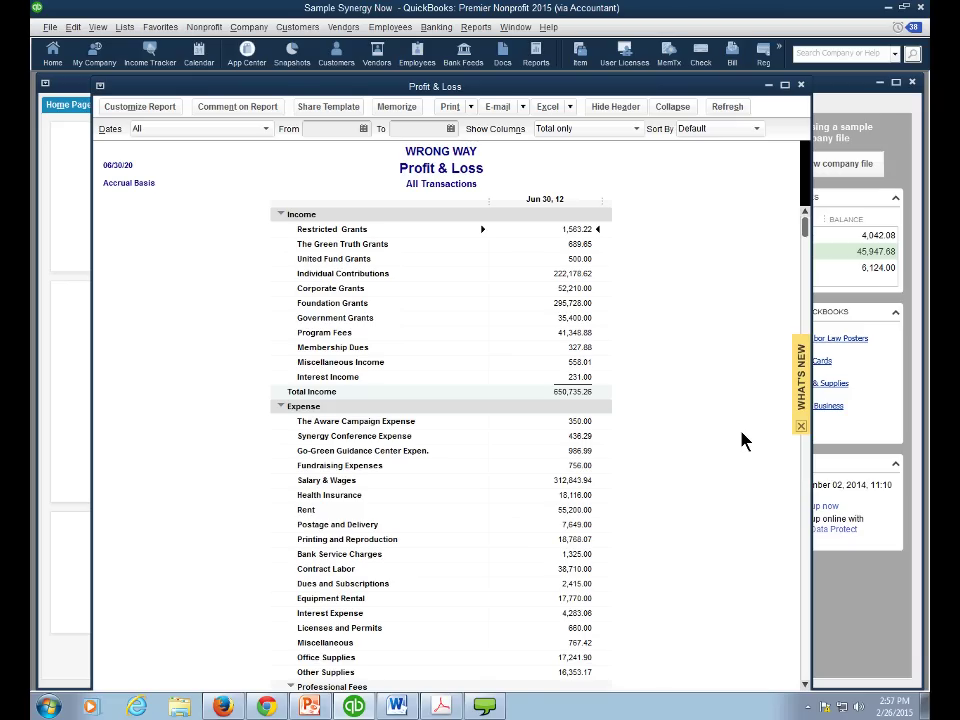
{"action": "left_click_drag", "start_coordinate": [805, 236], "coordinate": [800, 315]}
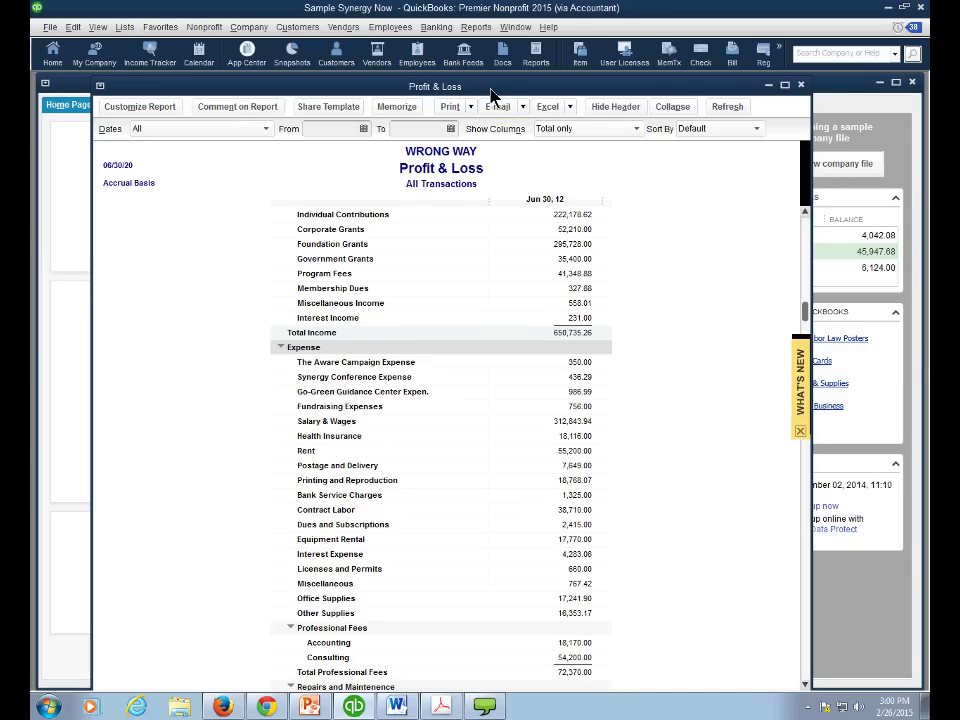
- Shift the WRONG WAY Profit & Loss window down to review its income accounts
{"action": "mouse_move", "coordinate": [490, 88]}
{"action": "left_mouse_down"}
{"action": "mouse_move", "coordinate": [493, 111]}
{"action": "mouse_move", "coordinate": [495, 95]}
{"action": "left_mouse_up"}
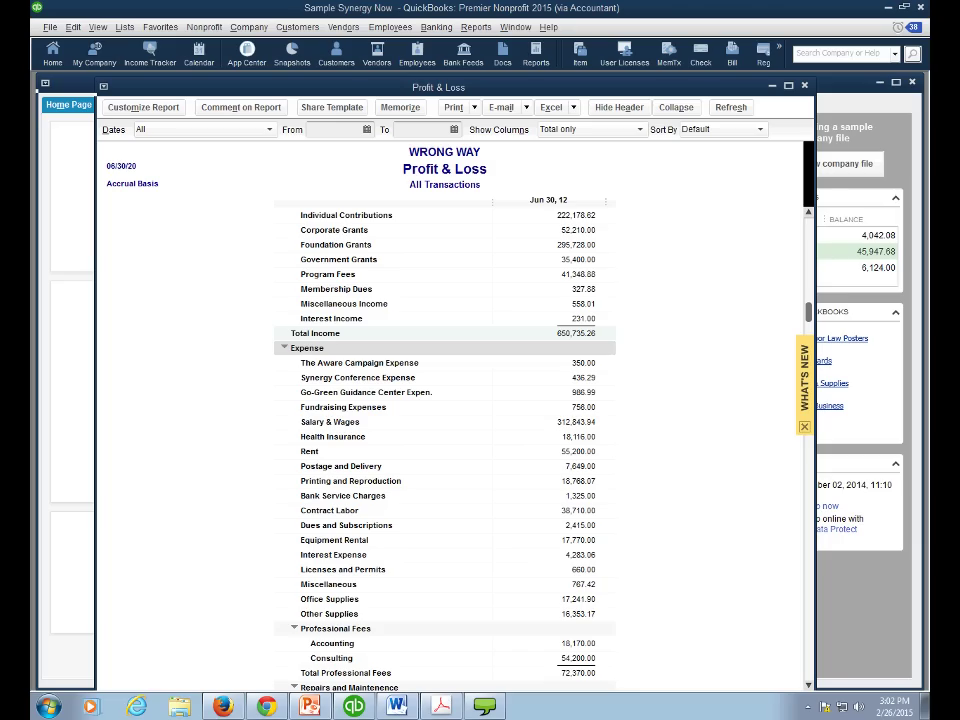
- Scroll the report through the expense accounts to Travel and Utilities, when a Severe Error appears
{"action": "scroll", "coordinate": [812, 318], "scroll_direction": "down", "scroll_amount": 4}
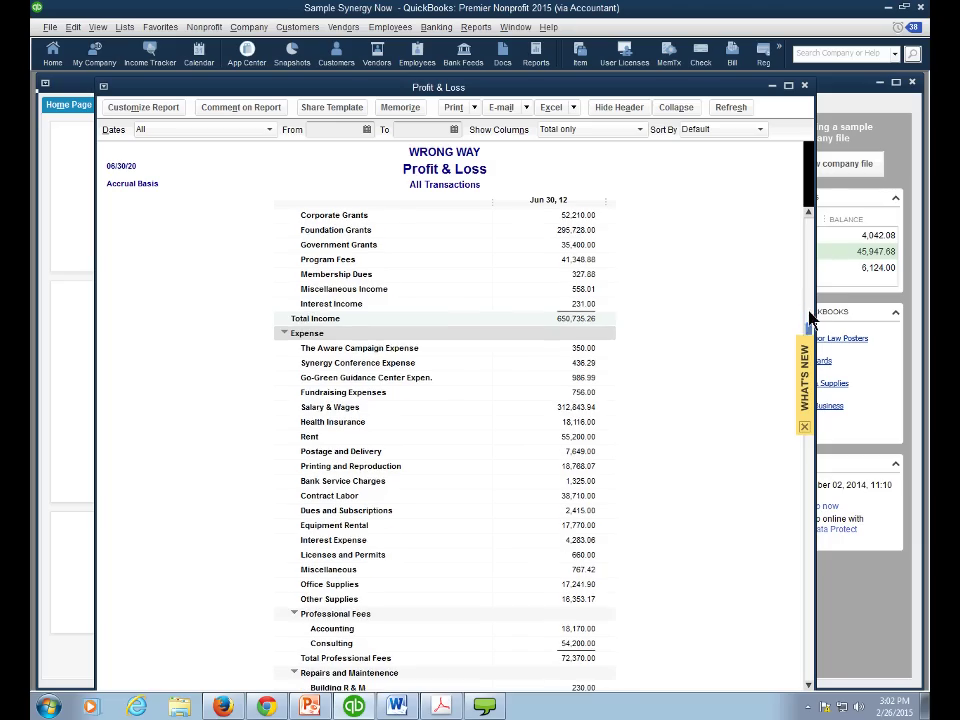
{"action": "scroll", "coordinate": [793, 514], "scroll_direction": "down", "scroll_amount": 5}
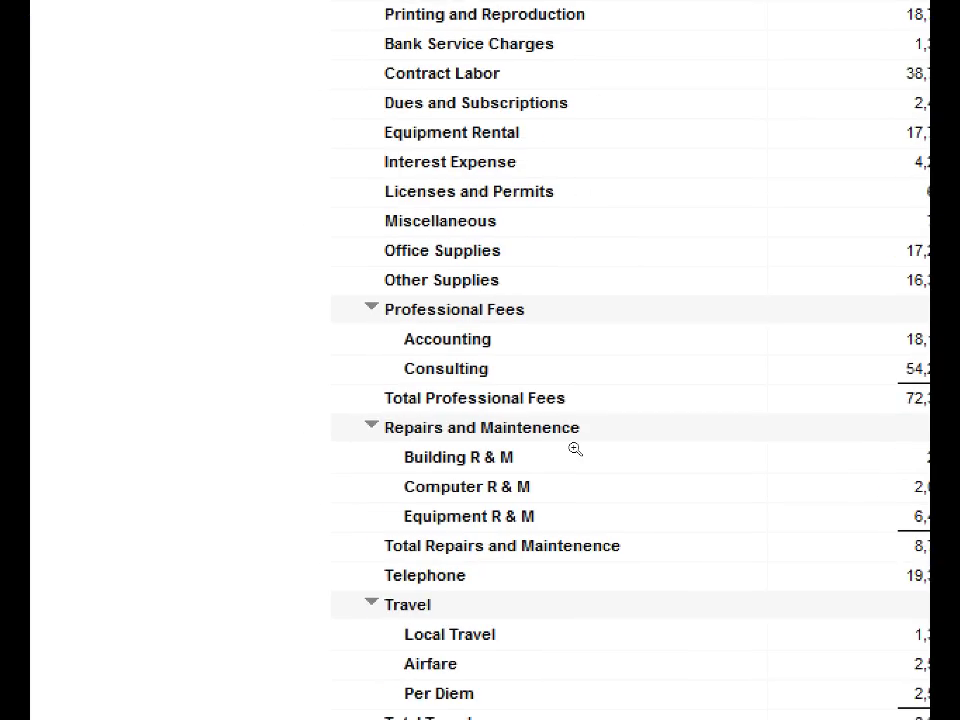
{"action": "scroll", "coordinate": [575, 449], "scroll_direction": "down", "scroll_amount": 1}
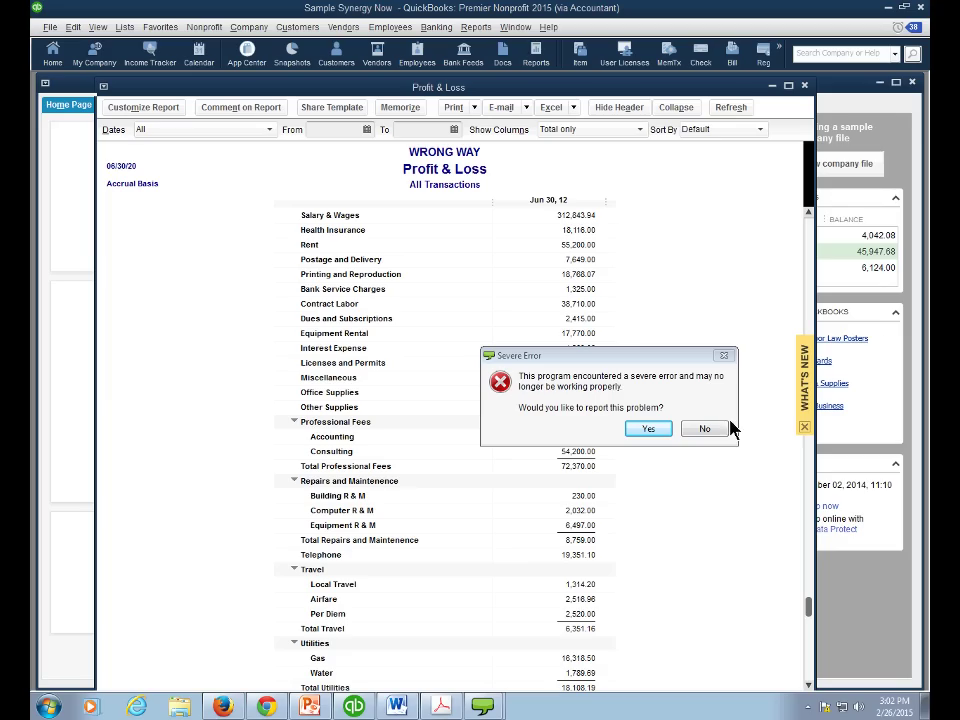
- Decline to report the severe error, returning to the WRONG WAY Profit & Loss report
{"action": "left_click", "coordinate": [718, 432]}
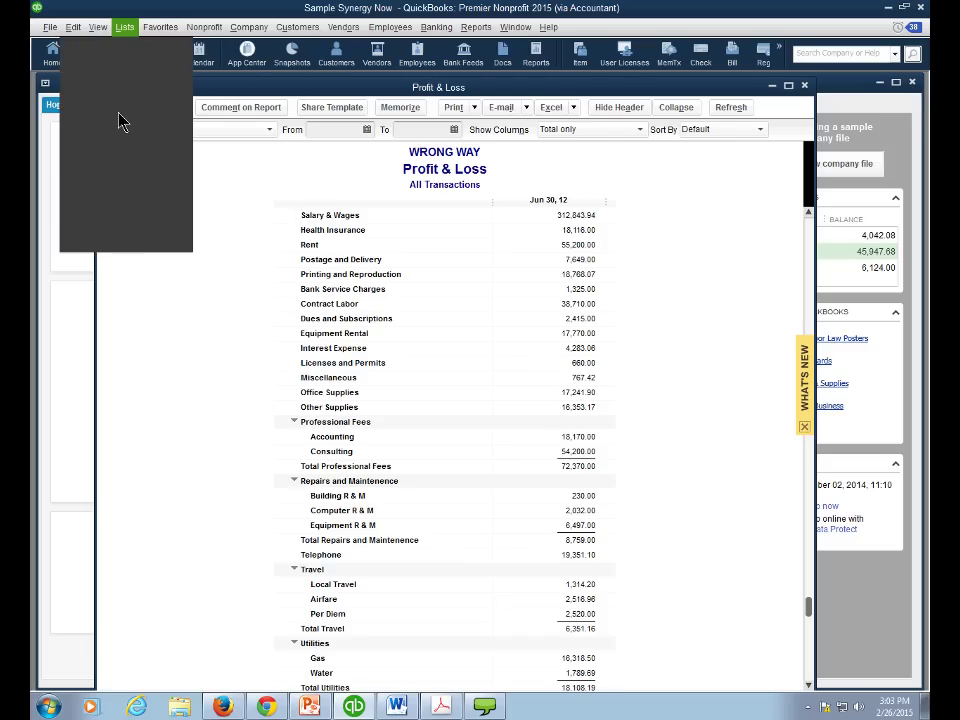
- Open the Edit menu on the way to the program preferences
{"action": "left_click", "coordinate": [73, 31]}
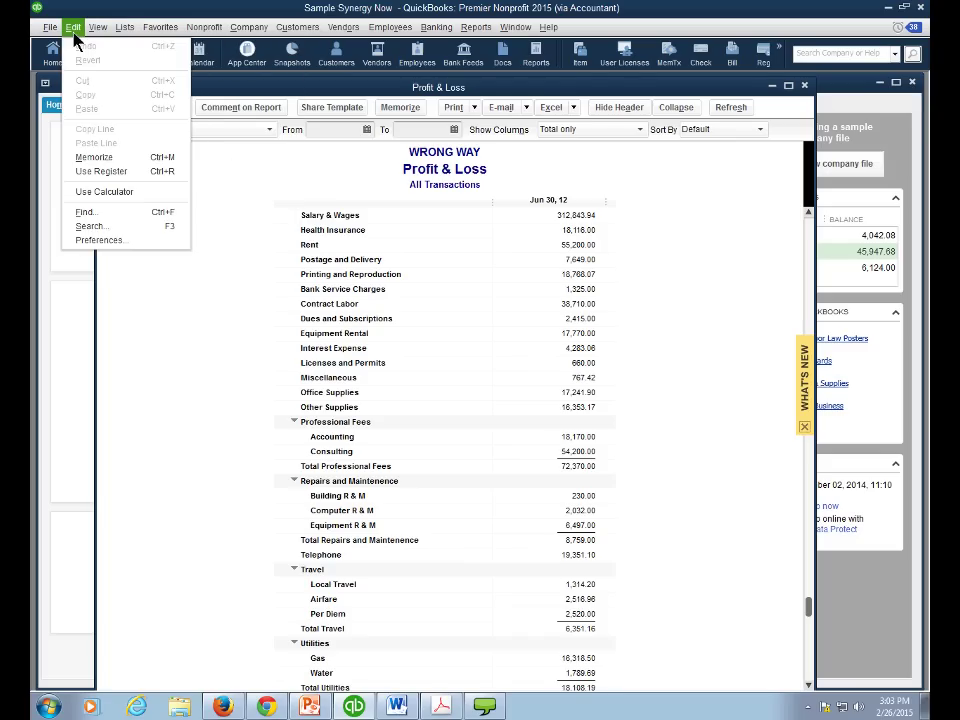
- Confirm class tracking in the Accounting company preferences and accept with OK
{"action": "left_click", "coordinate": [82, 242]}
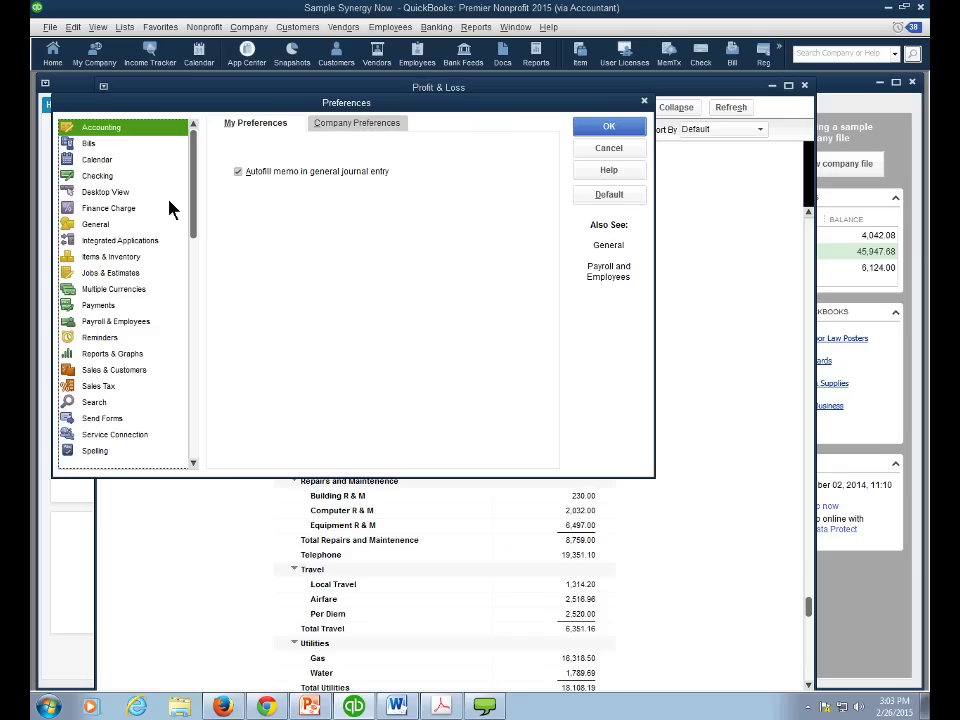
{"action": "left_click", "coordinate": [338, 126]}
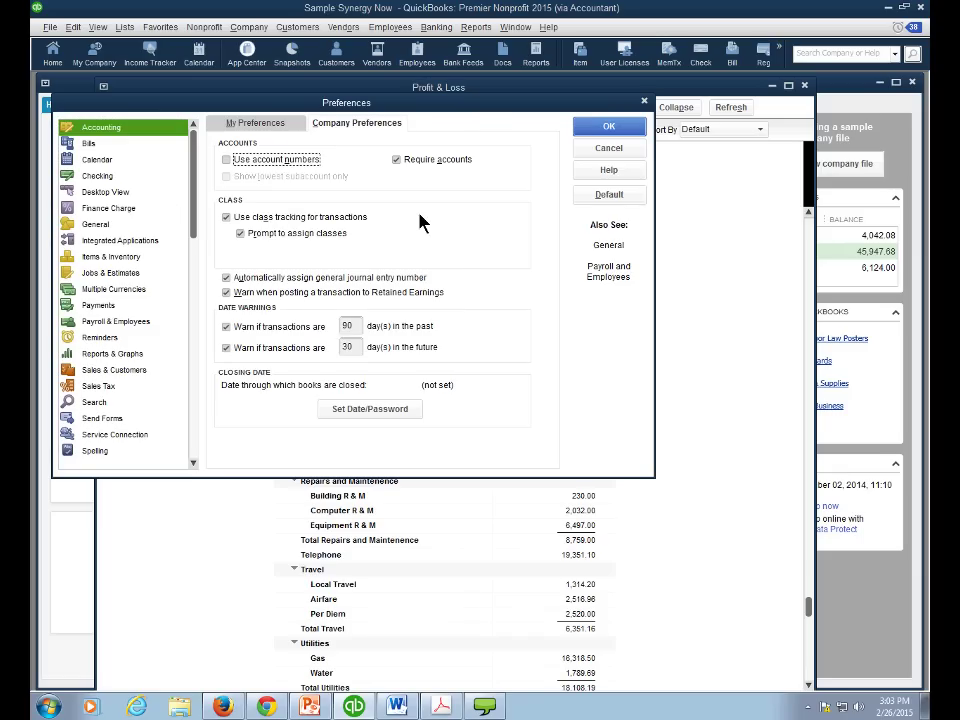
{"action": "left_click", "coordinate": [606, 129]}
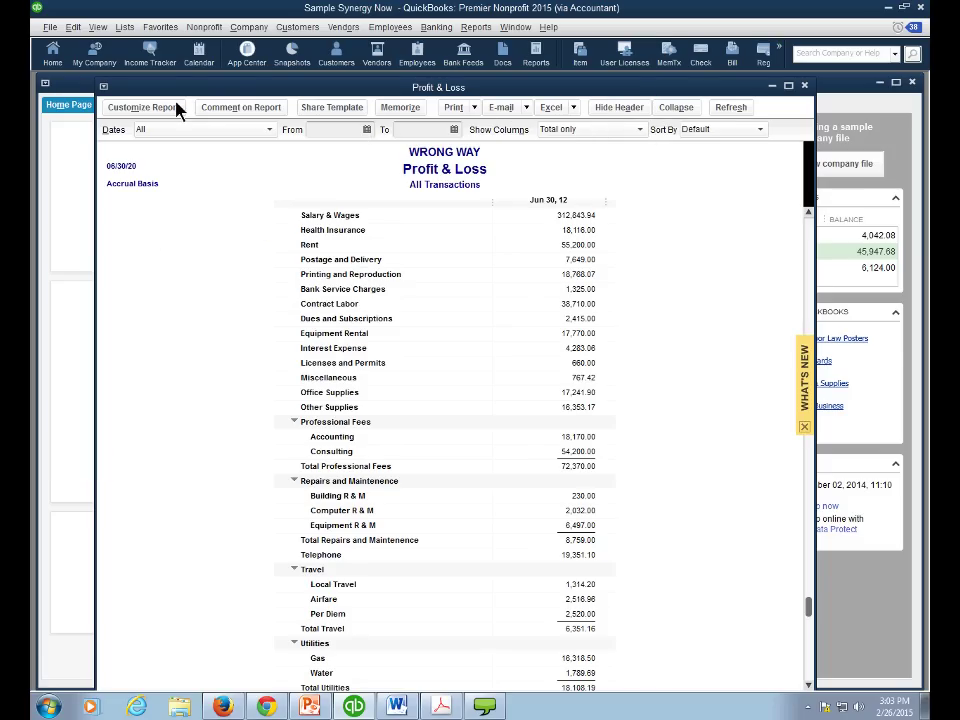
- Open the Class List and look over the Synergy Conference and The Aware Campaign classes
{"action": "left_click", "coordinate": [123, 28]}
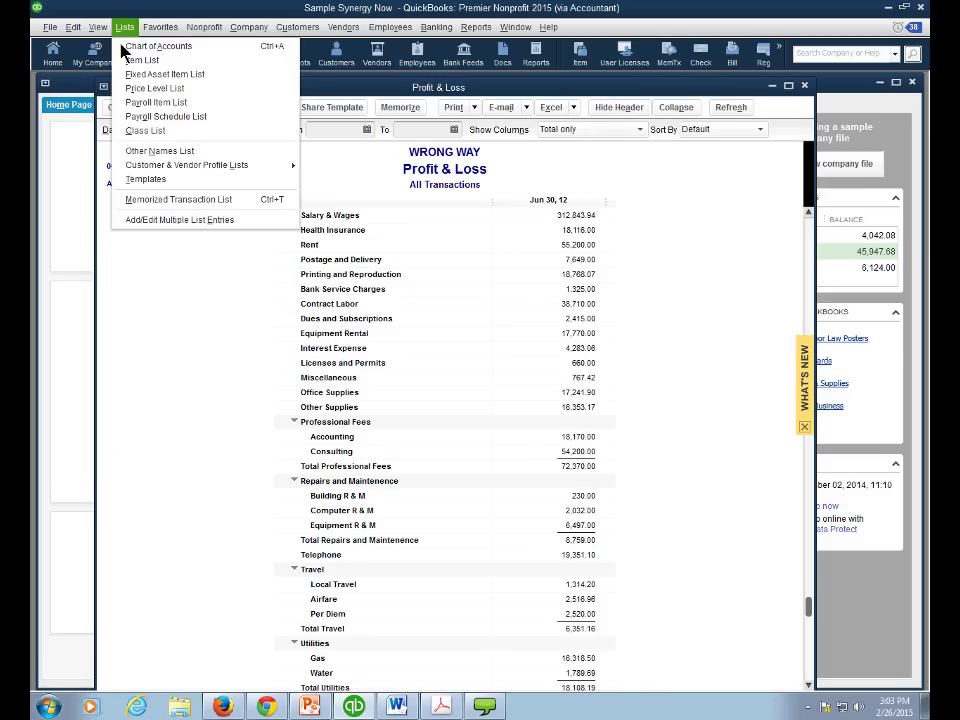
{"action": "left_click", "coordinate": [147, 131]}
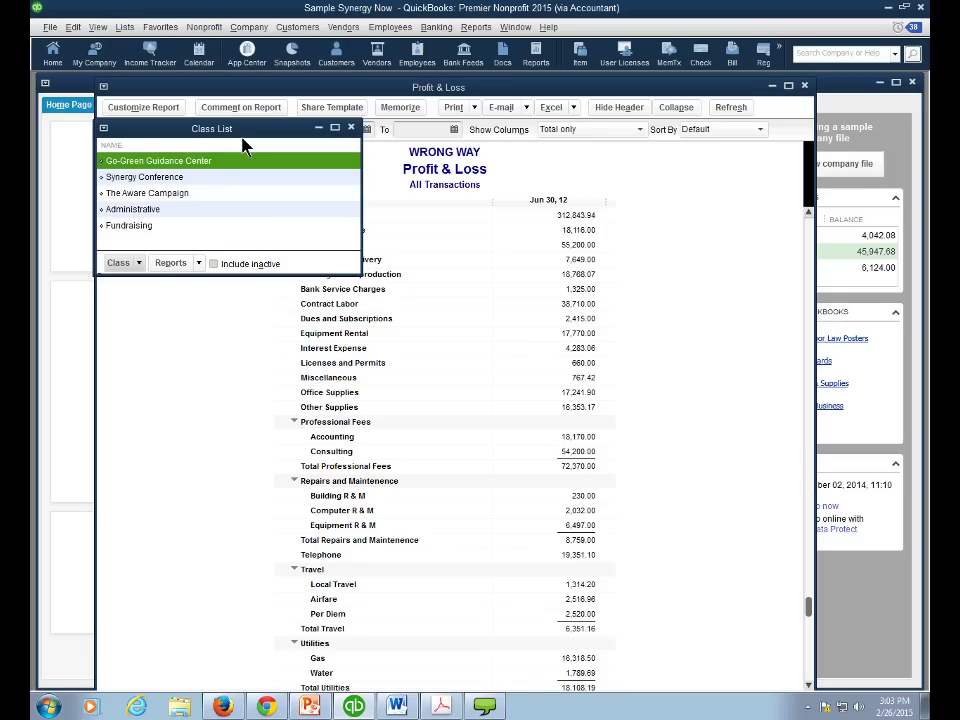
{"action": "left_click", "coordinate": [193, 172]}
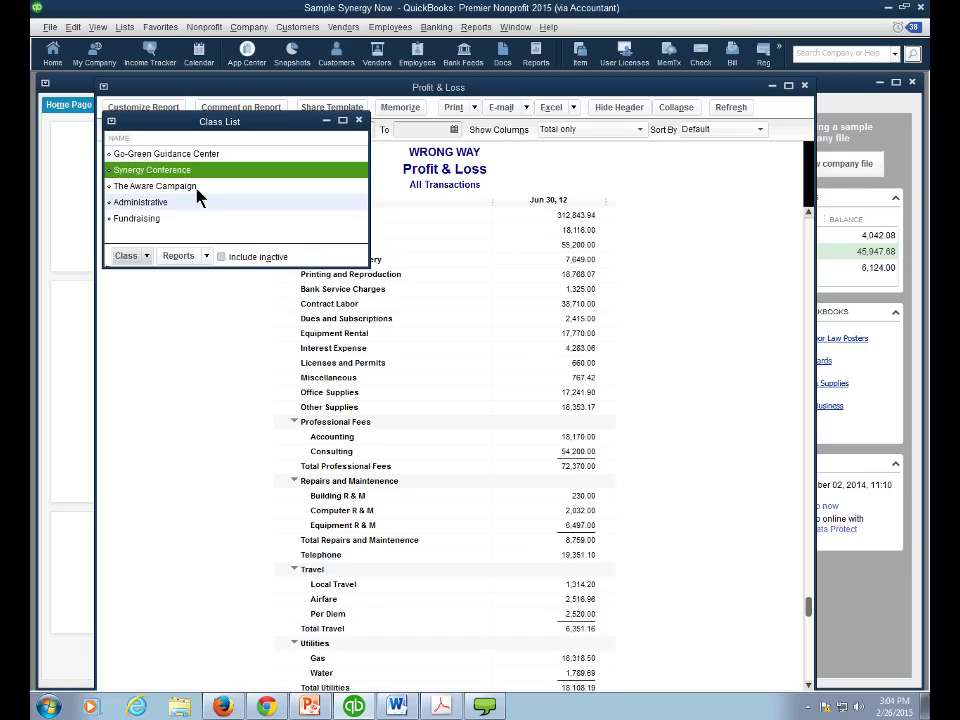
{"action": "left_click", "coordinate": [197, 188]}
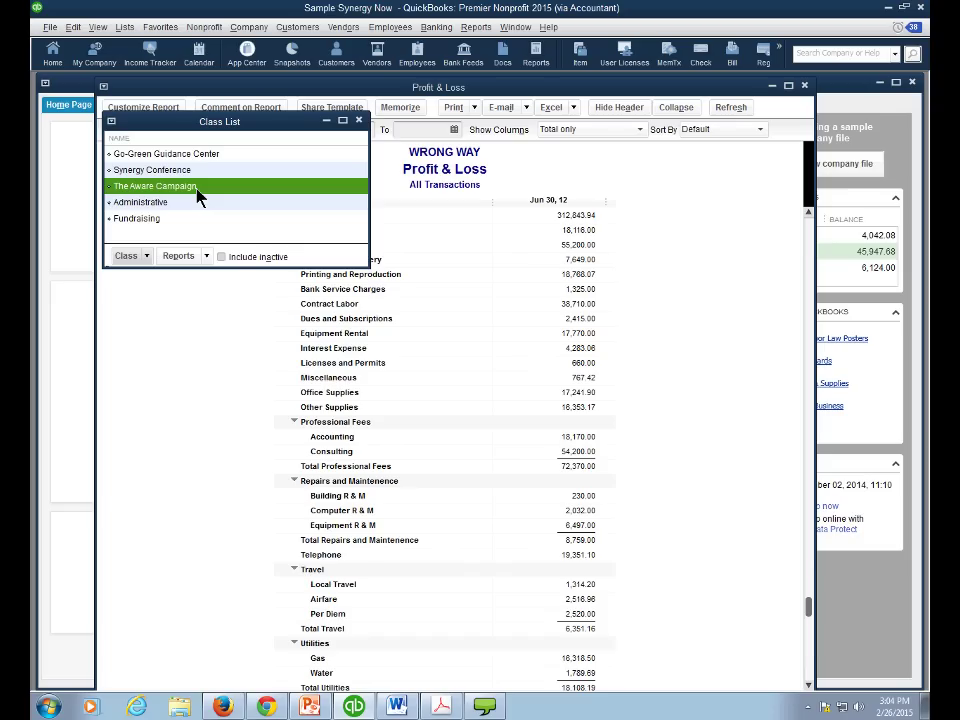
{"action": "left_click", "coordinate": [128, 256]}
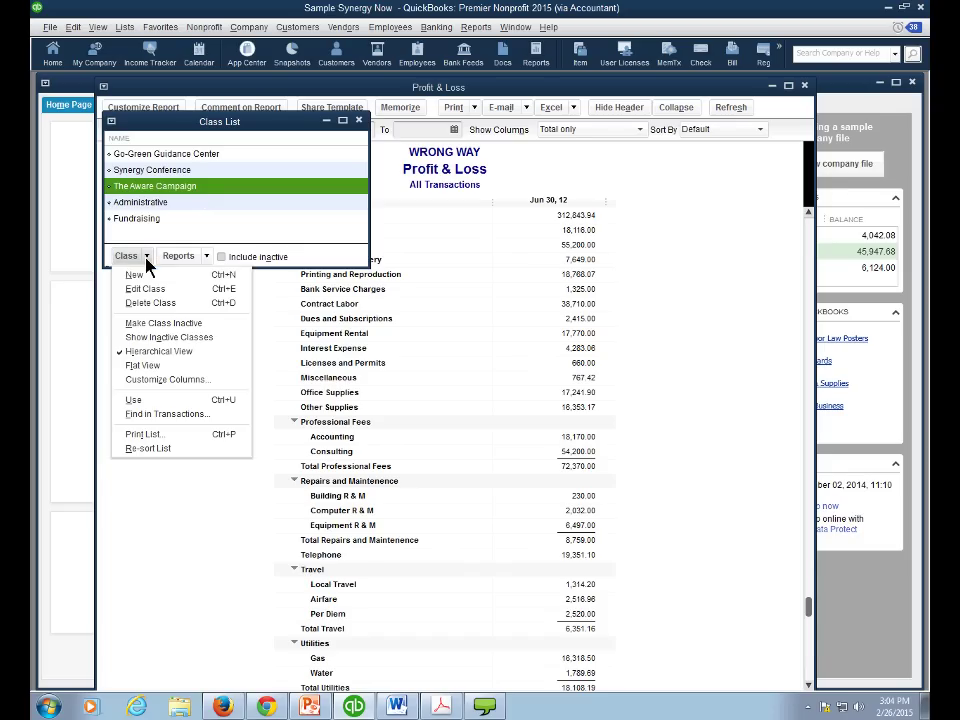
- Create a new class named 'New Program'
{"action": "left_click", "coordinate": [147, 270]}
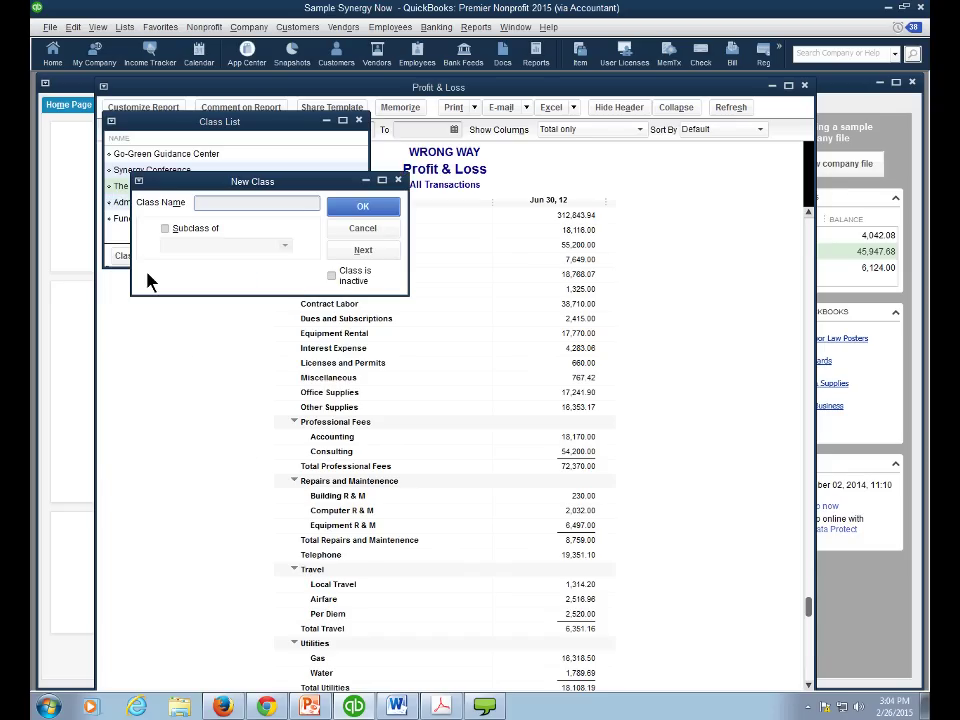
{"action": "type", "text": "New Program"}
{"action": "left_click", "coordinate": [349, 211]}
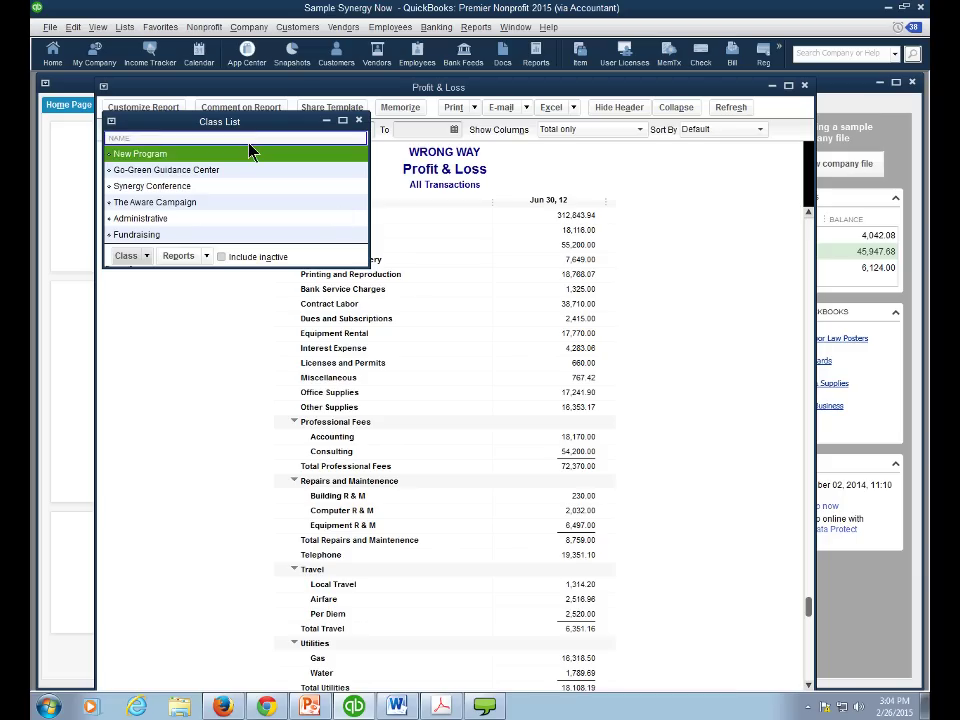
- Review the Administrative, Fundraising and The Aware Campaign classes, then close the Class List
{"action": "left_click", "coordinate": [195, 220]}
{"action": "left_click", "coordinate": [186, 236]}
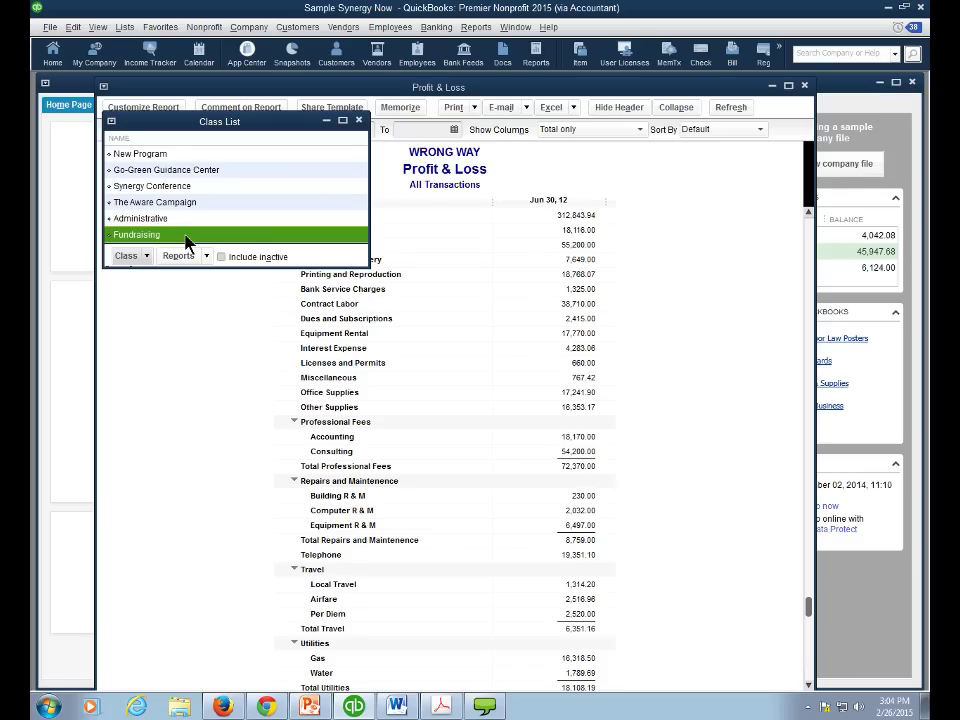
{"action": "left_click", "coordinate": [182, 219]}
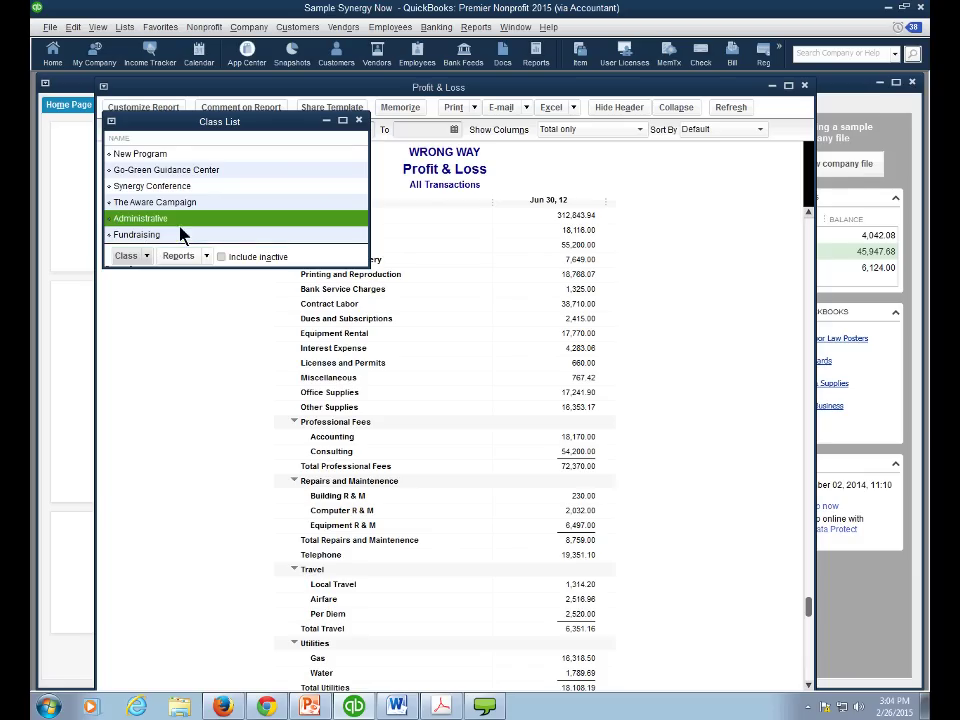
{"action": "left_click", "coordinate": [194, 206]}
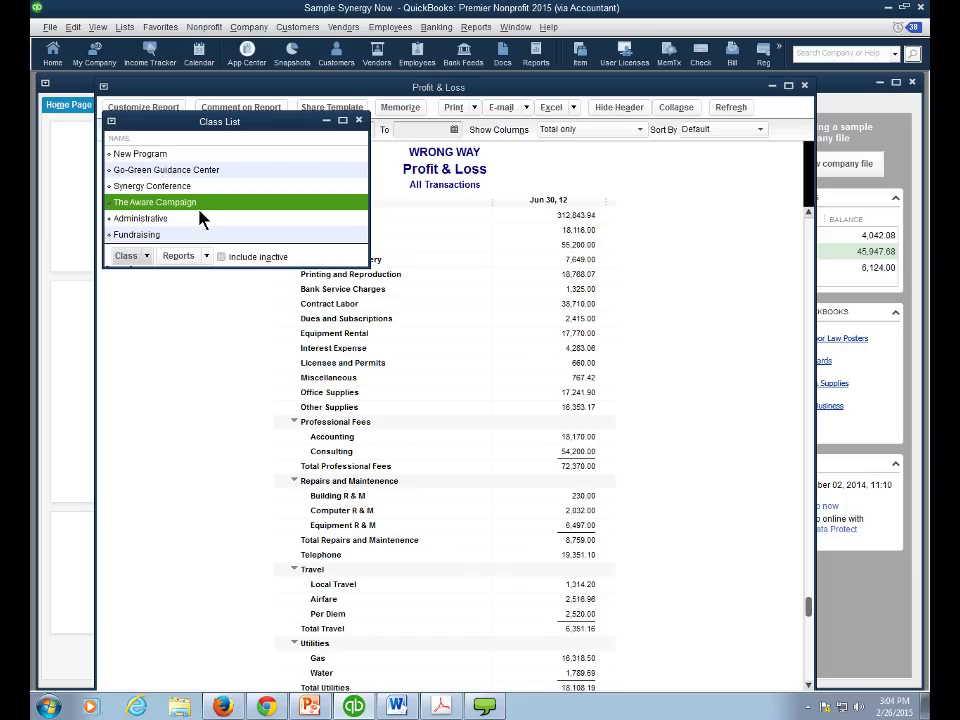
{"action": "left_click", "coordinate": [358, 120]}
{"action": "left_click", "coordinate": [436, 27]}
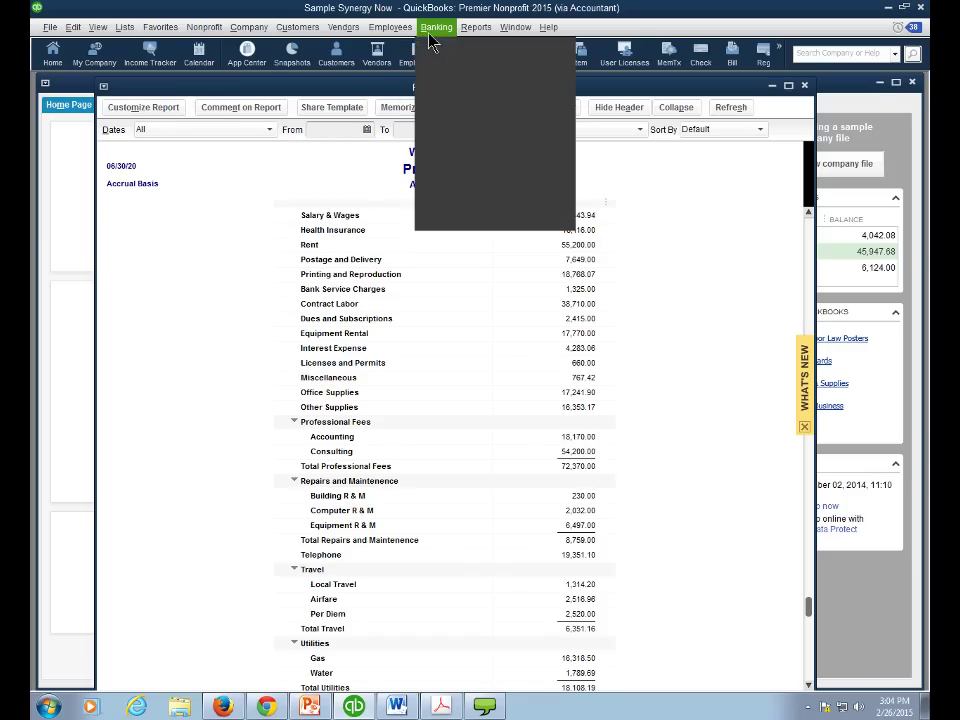
{"action": "left_click", "coordinate": [436, 47]}
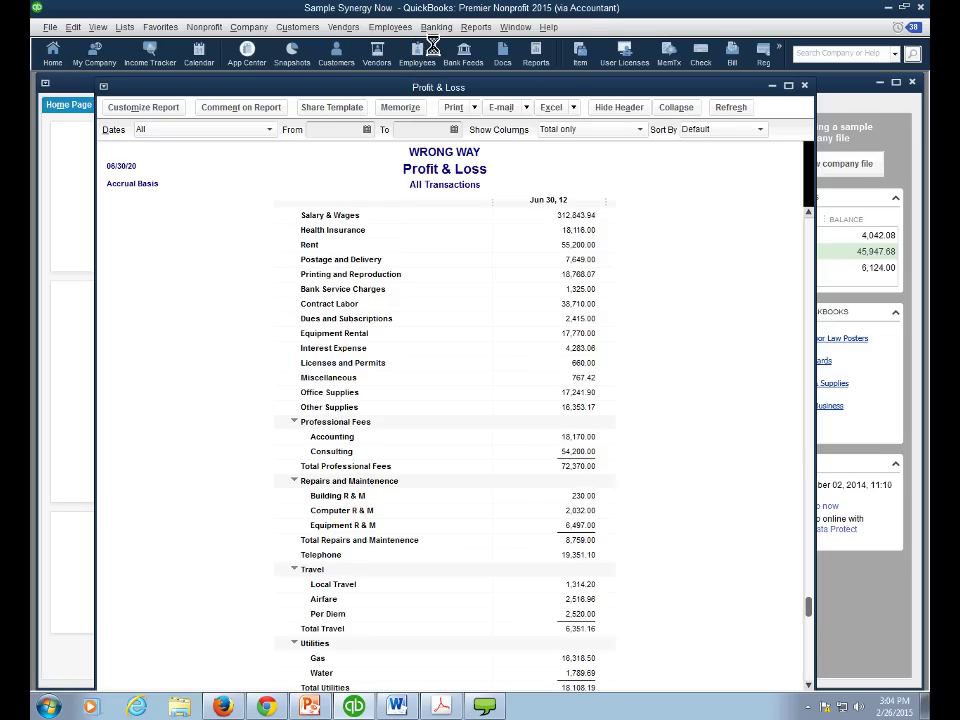
{"action": "left_click", "coordinate": [205, 541]}
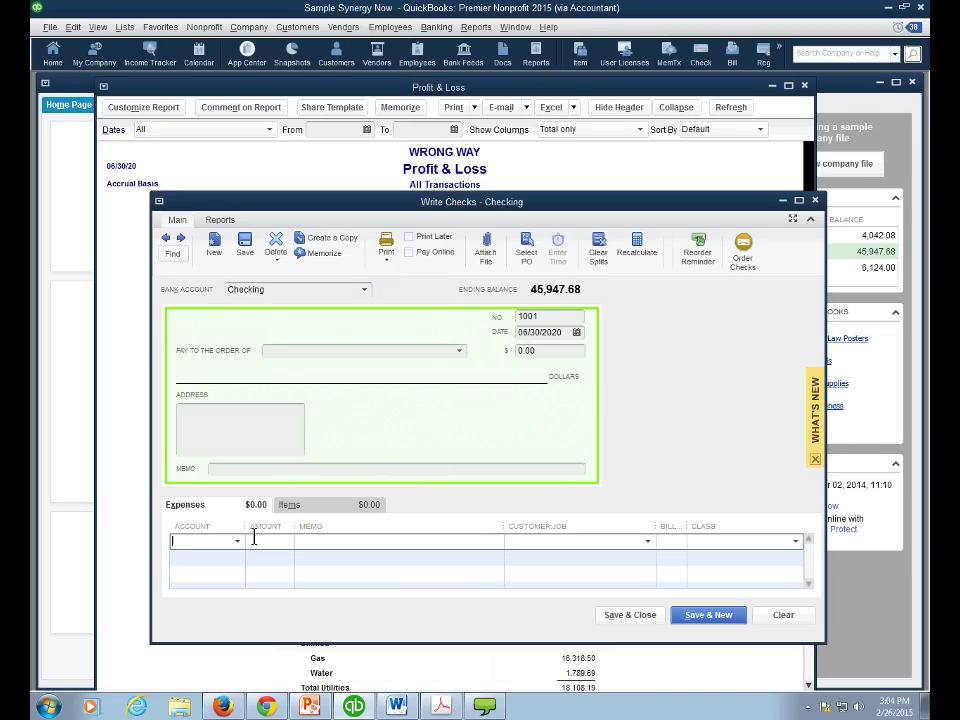
{"action": "left_click", "coordinate": [237, 541]}
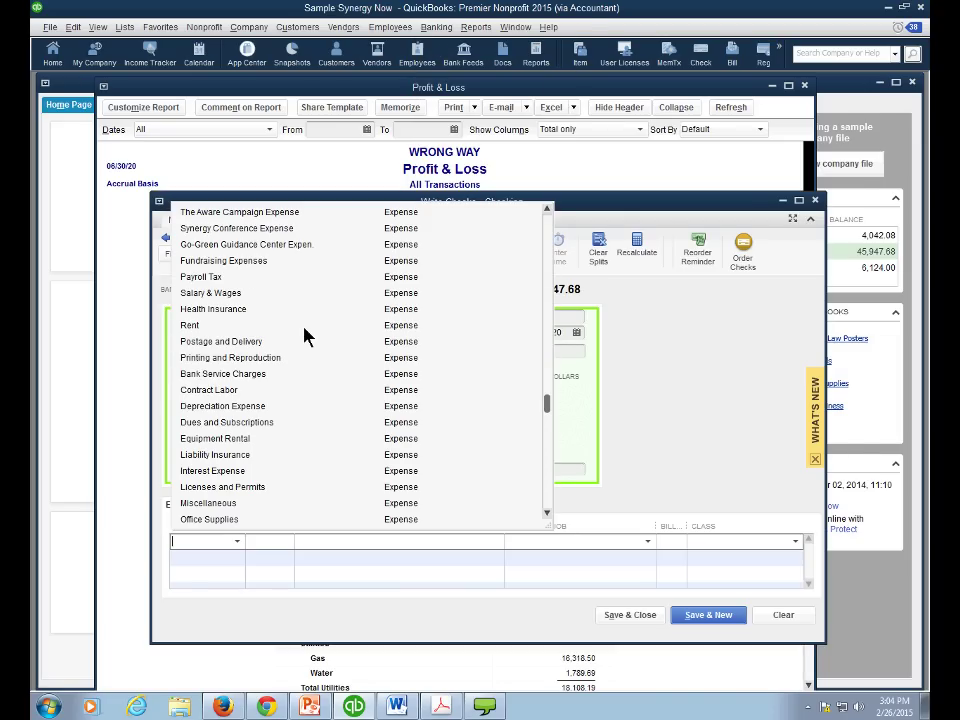
{"action": "left_click", "coordinate": [285, 338]}
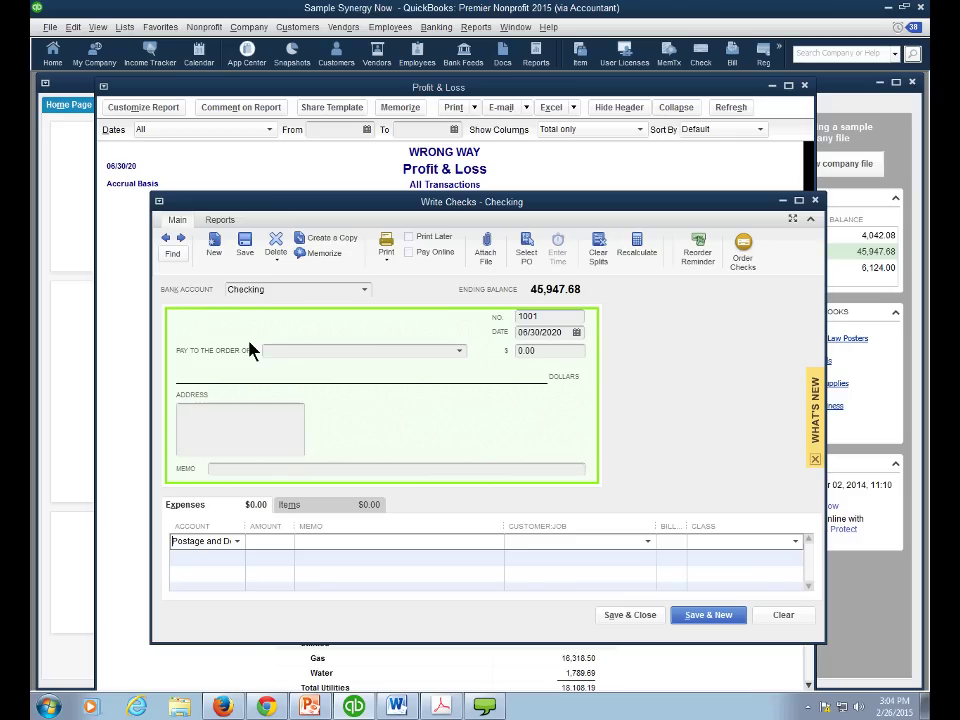
{"action": "double_click", "coordinate": [245, 526]}
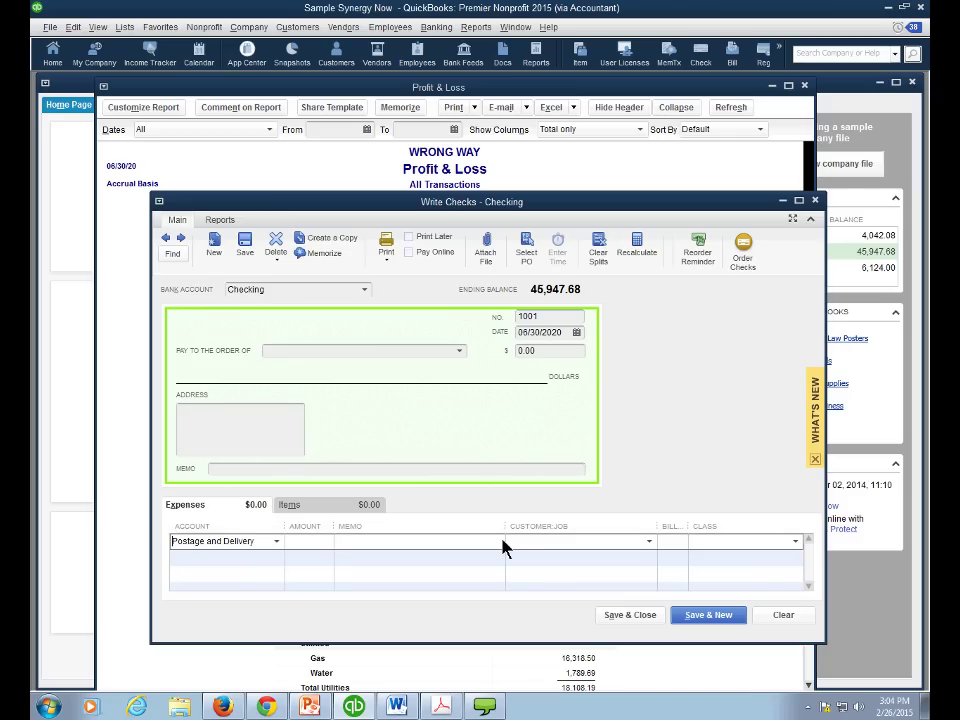
{"action": "left_click", "coordinate": [797, 546]}
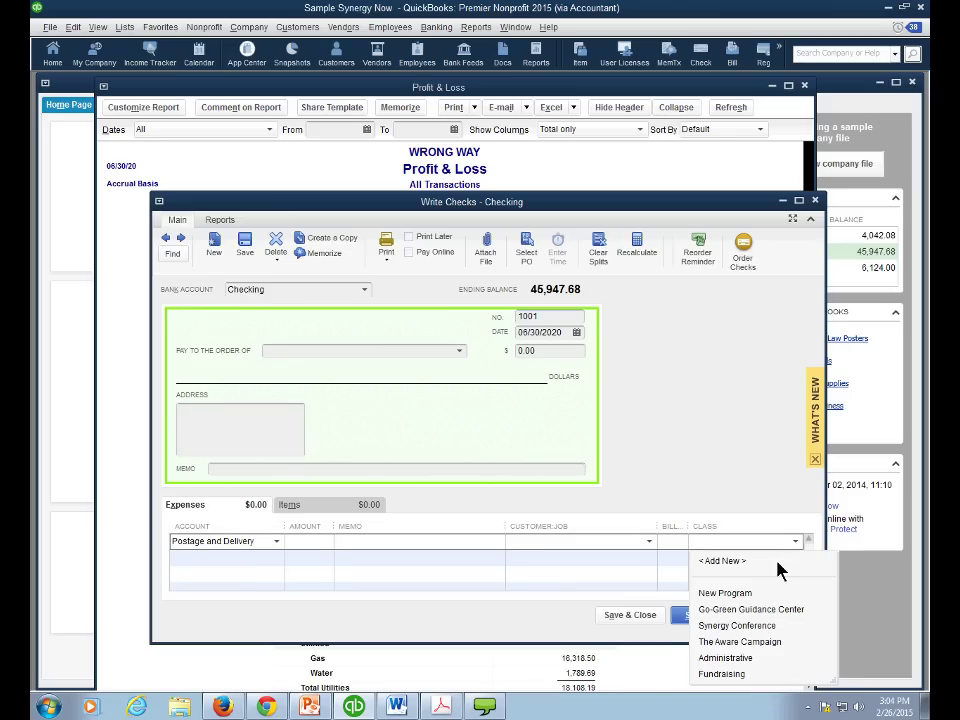
{"action": "left_click", "coordinate": [752, 609]}
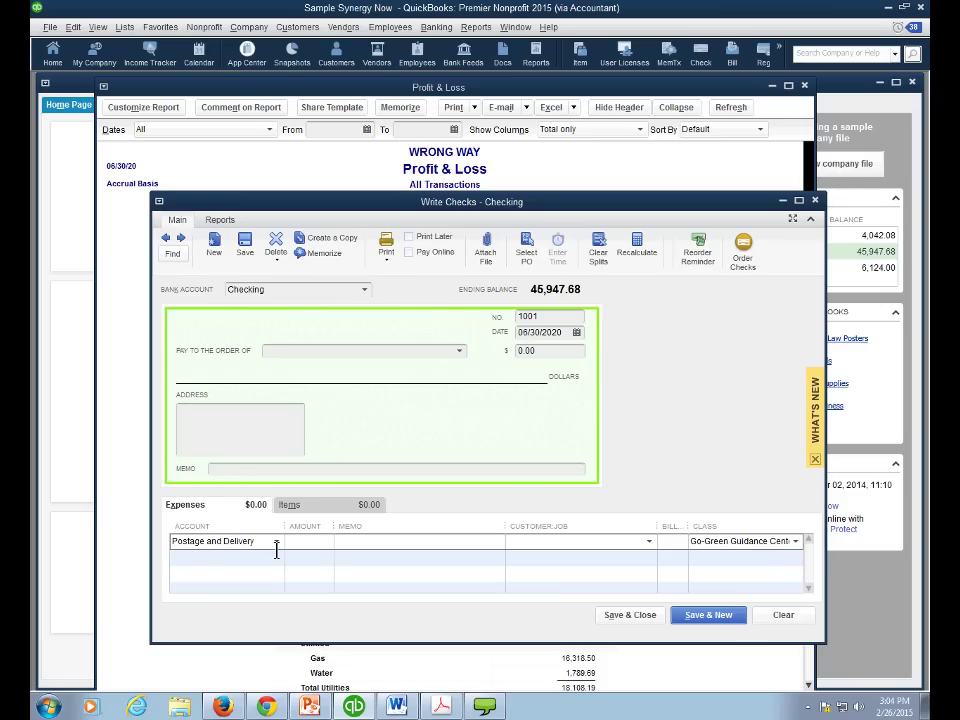
{"action": "left_click", "coordinate": [276, 545]}
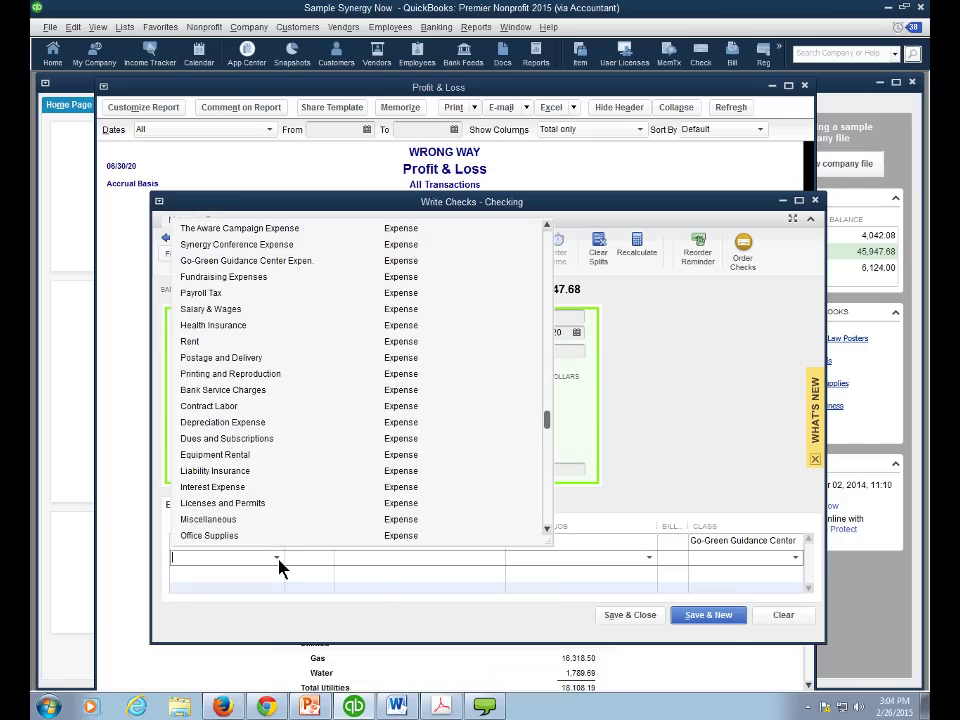
{"action": "left_click", "coordinate": [244, 359]}
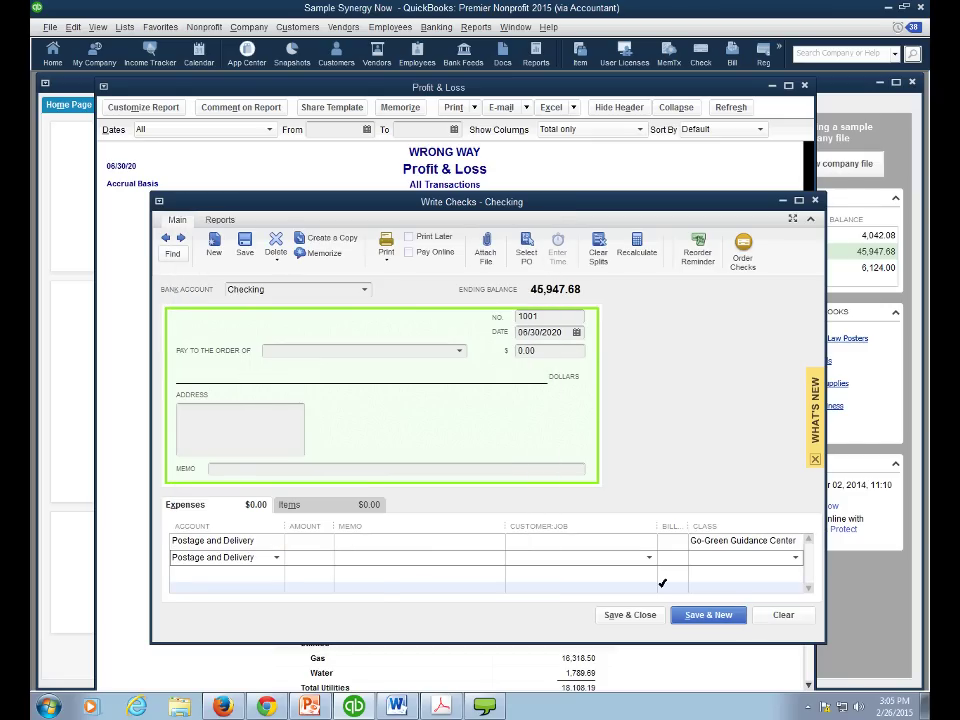
{"action": "left_click", "coordinate": [796, 557]}
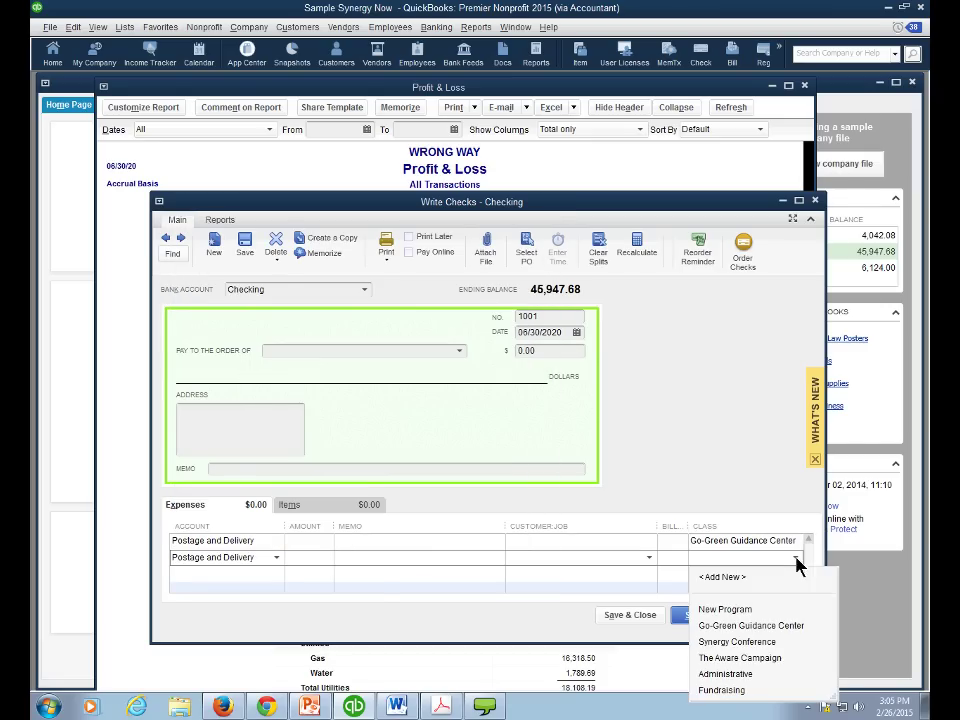
{"action": "left_click", "coordinate": [724, 674]}
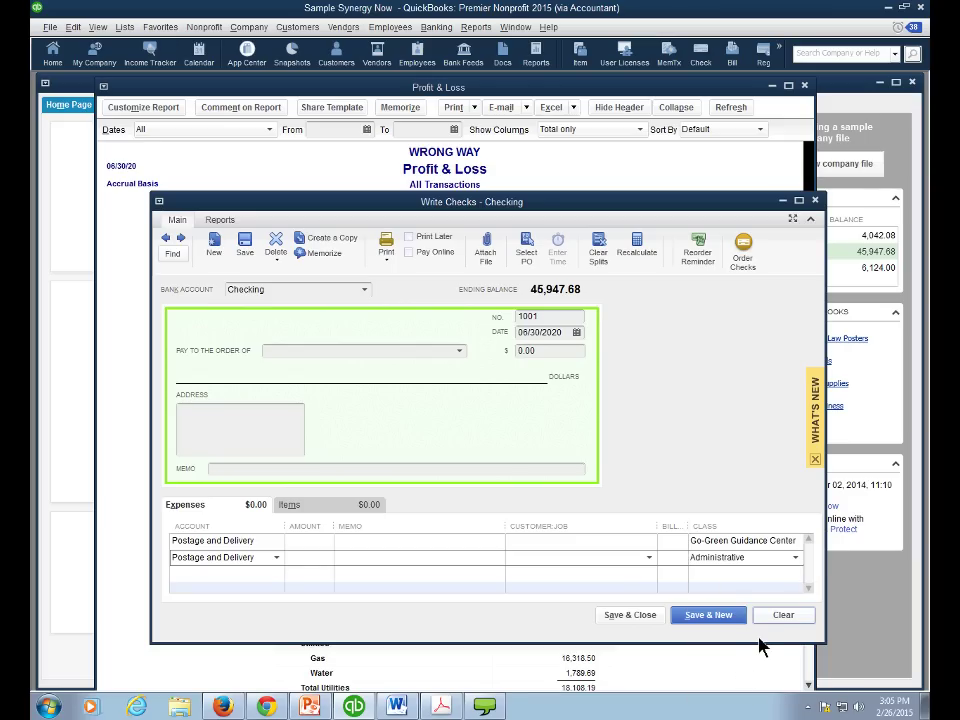
{"action": "left_click", "coordinate": [778, 618]}
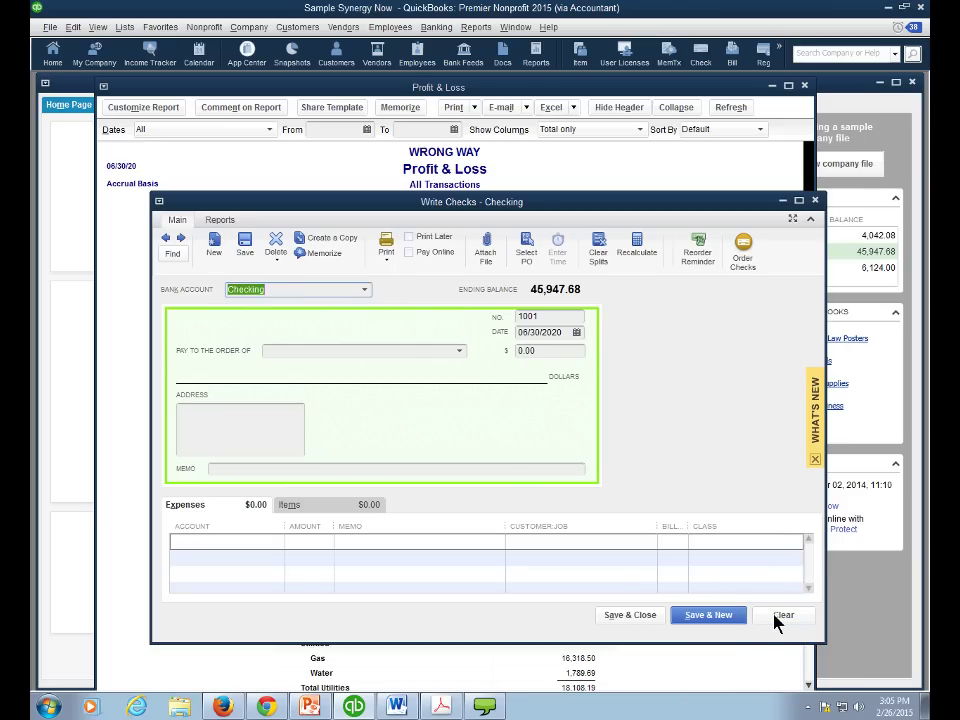
{"action": "left_click", "coordinate": [815, 200]}
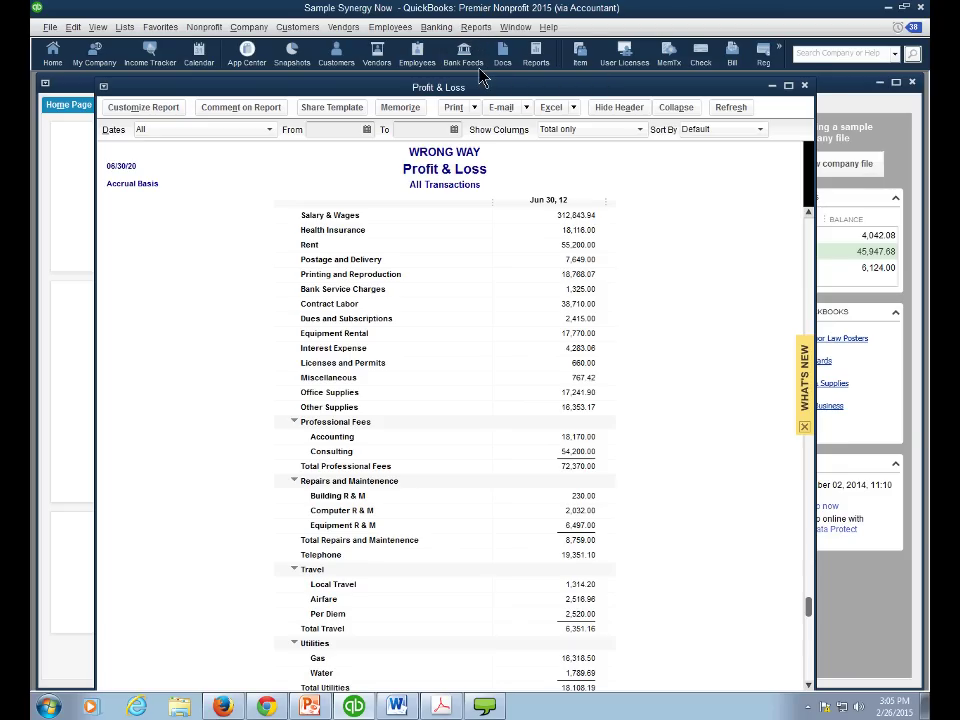
- Close the WRONG WAY Profit & Loss report
{"action": "key", "text": "Escape"}
{"action": "left_click", "coordinate": [476, 27]}
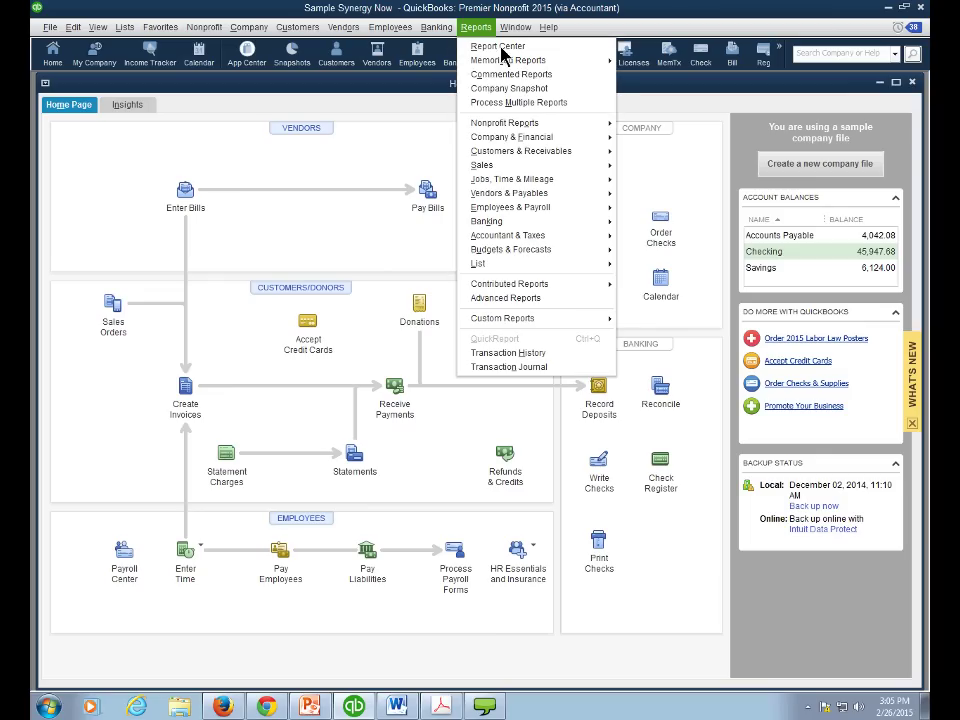
{"action": "mouse_move", "coordinate": [500, 141]}
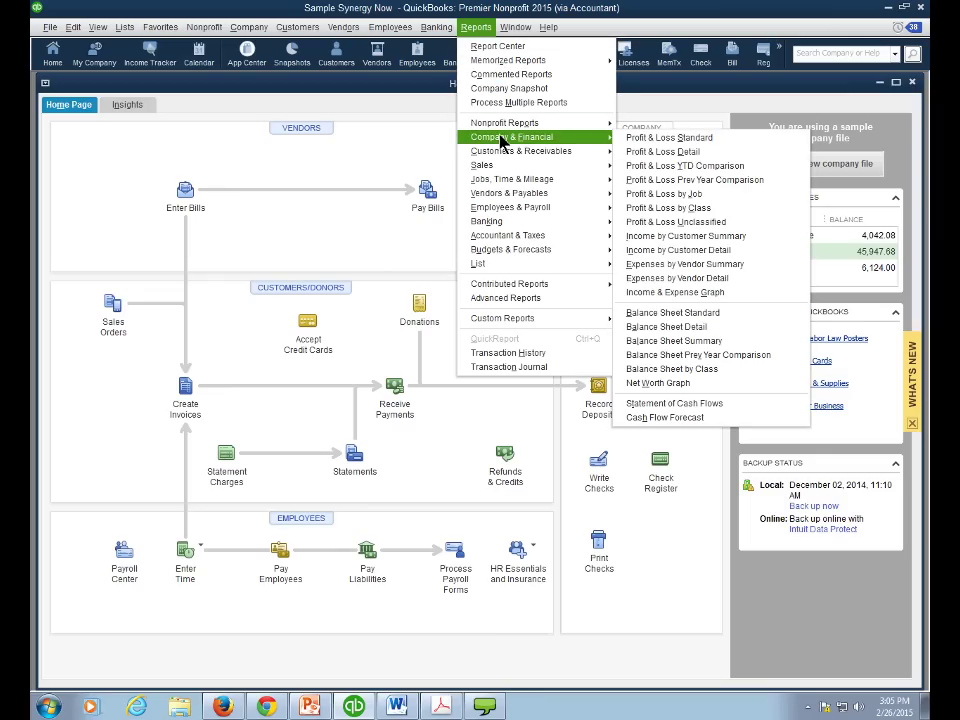
- Open the previous company file '2015 Non-Profit (Use for Chapter 3,11-12)'
{"action": "left_click", "coordinate": [49, 27]}
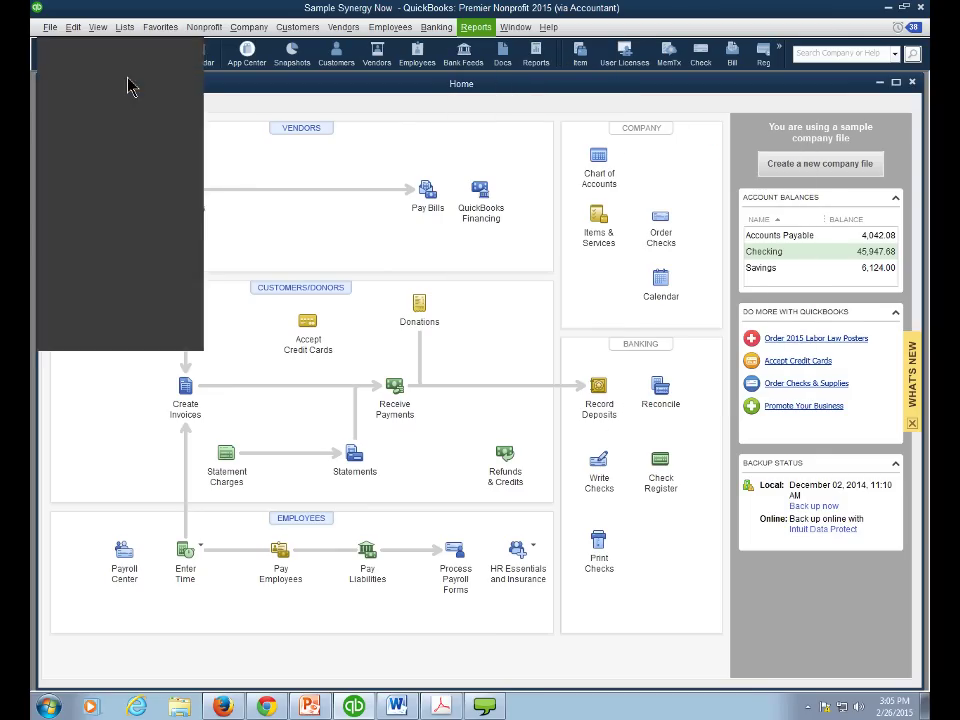
{"action": "mouse_move", "coordinate": [75, 75]}
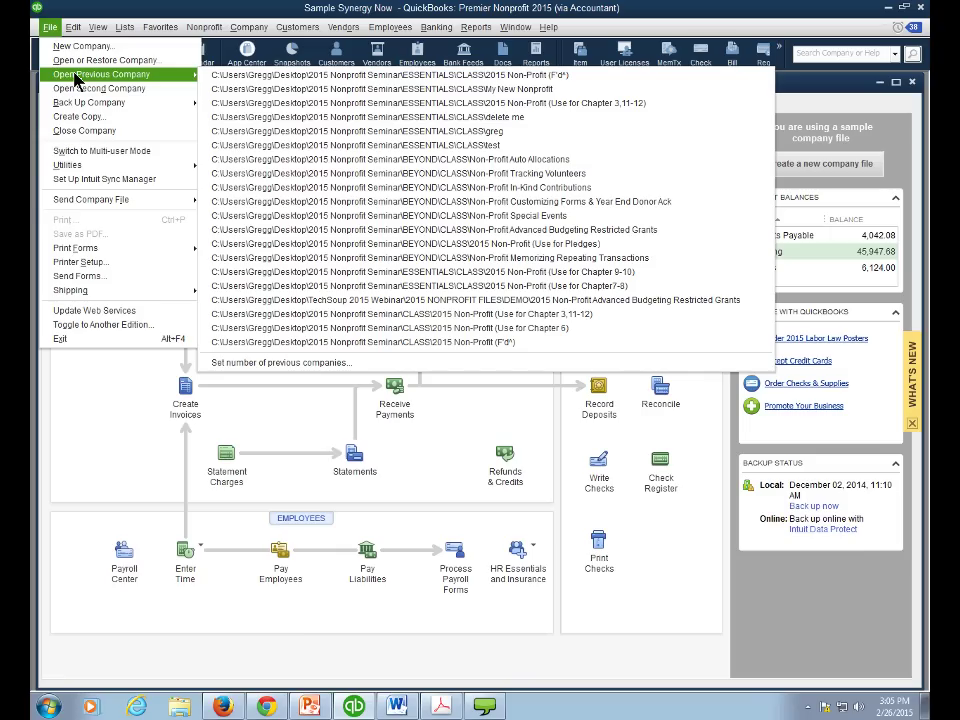
{"action": "left_click", "coordinate": [279, 103]}
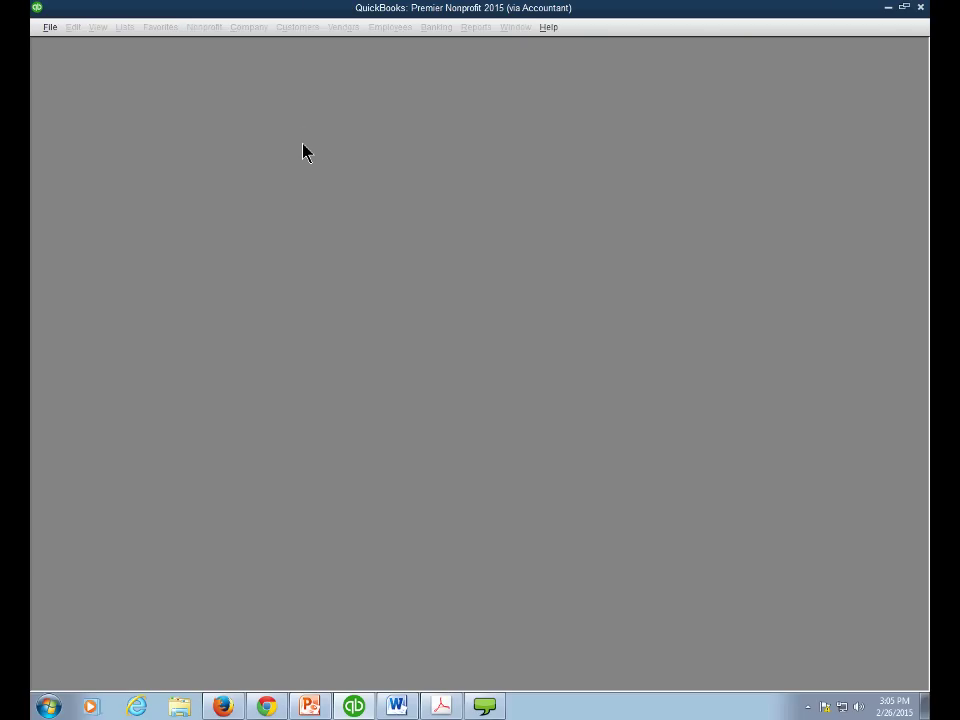
- Dismiss the sample-file notice, open the June 2020 Profit & Loss Standard report, and show the Class List
{"action": "left_click", "coordinate": [479, 277]}
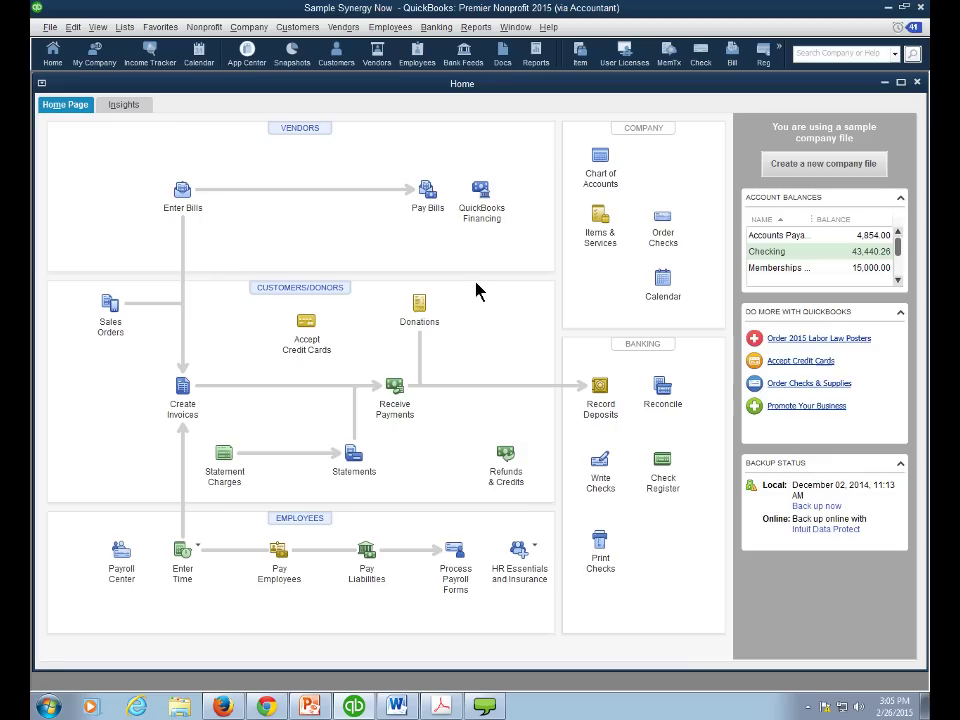
{"action": "left_click", "coordinate": [474, 27]}
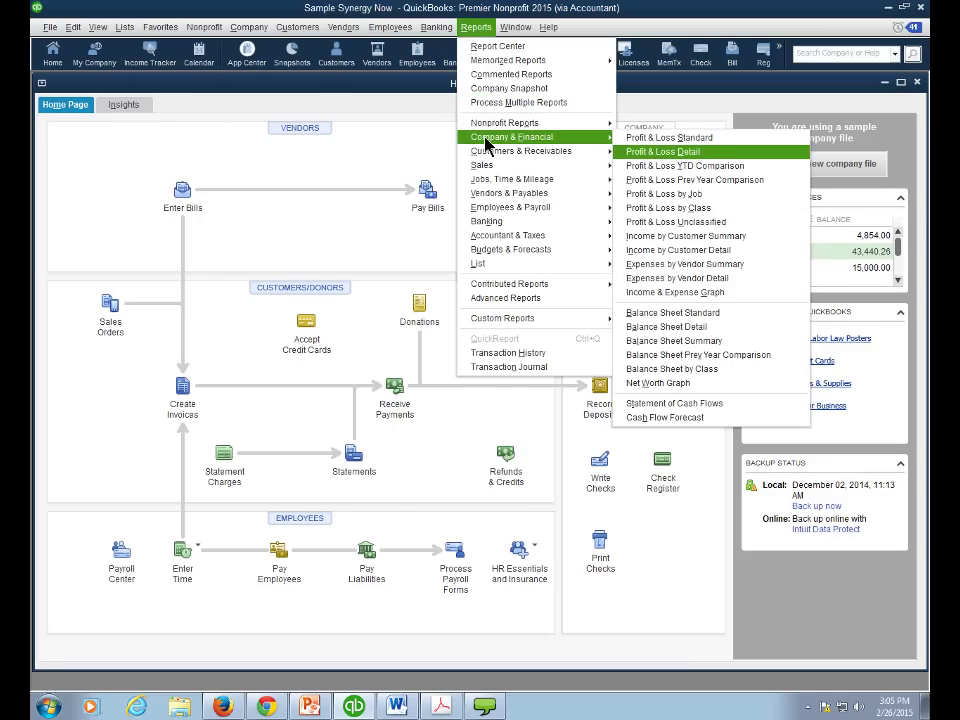
{"action": "left_click", "coordinate": [640, 138]}
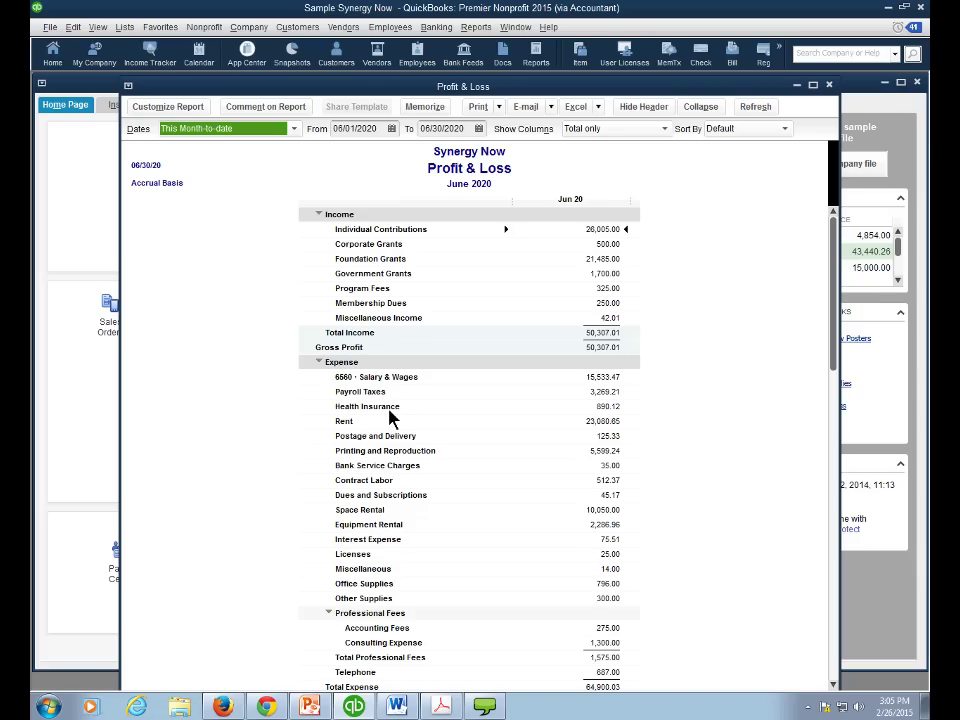
{"action": "left_click", "coordinate": [125, 28]}
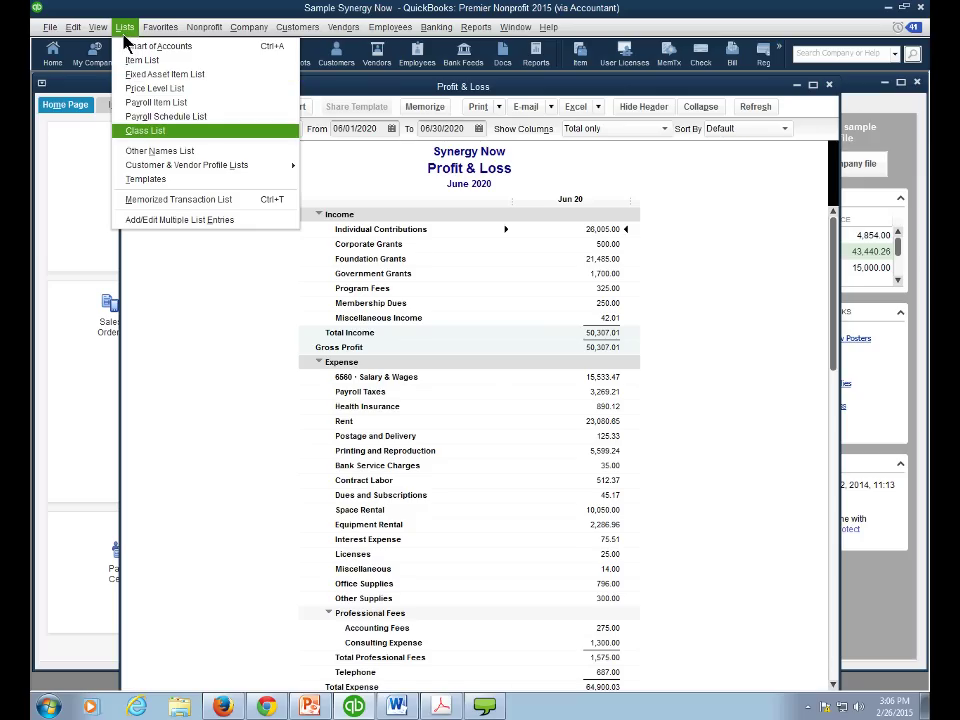
{"action": "left_click", "coordinate": [133, 130]}
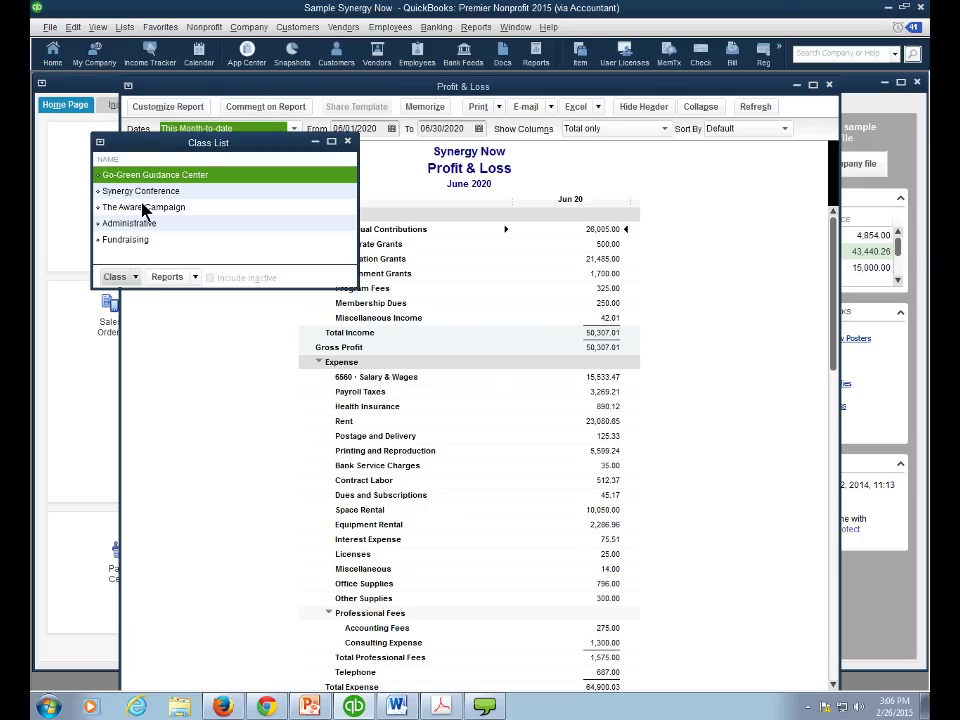
- Open Profit & Loss by Class for July 2019–June 2020, collapsed, and scroll to Net Income 11,219.53
{"action": "left_click", "coordinate": [347, 141]}
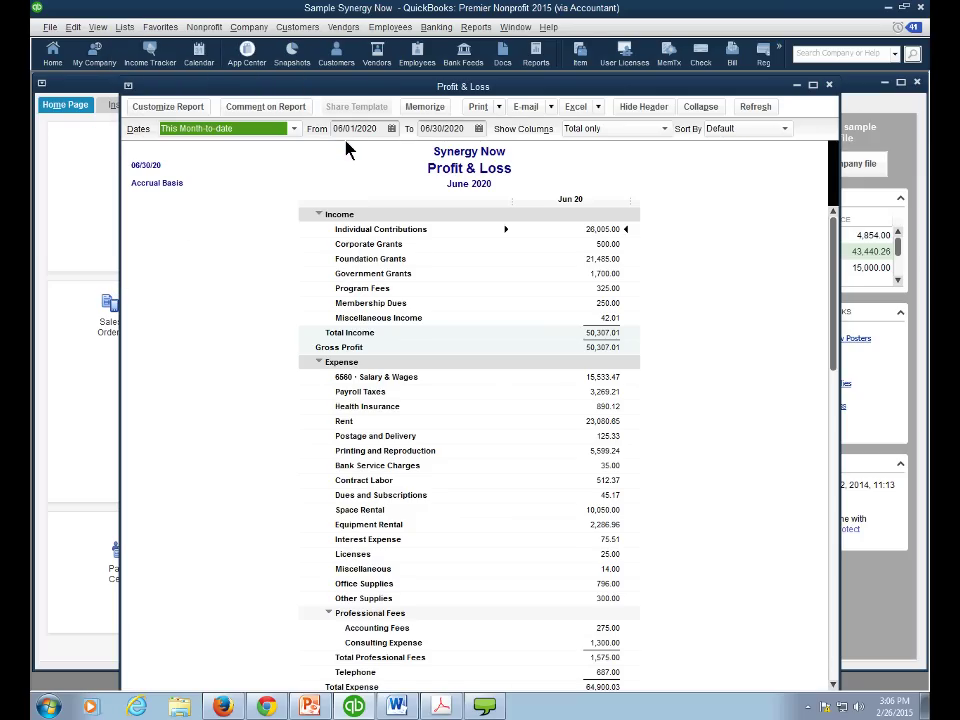
{"action": "left_click", "coordinate": [475, 28]}
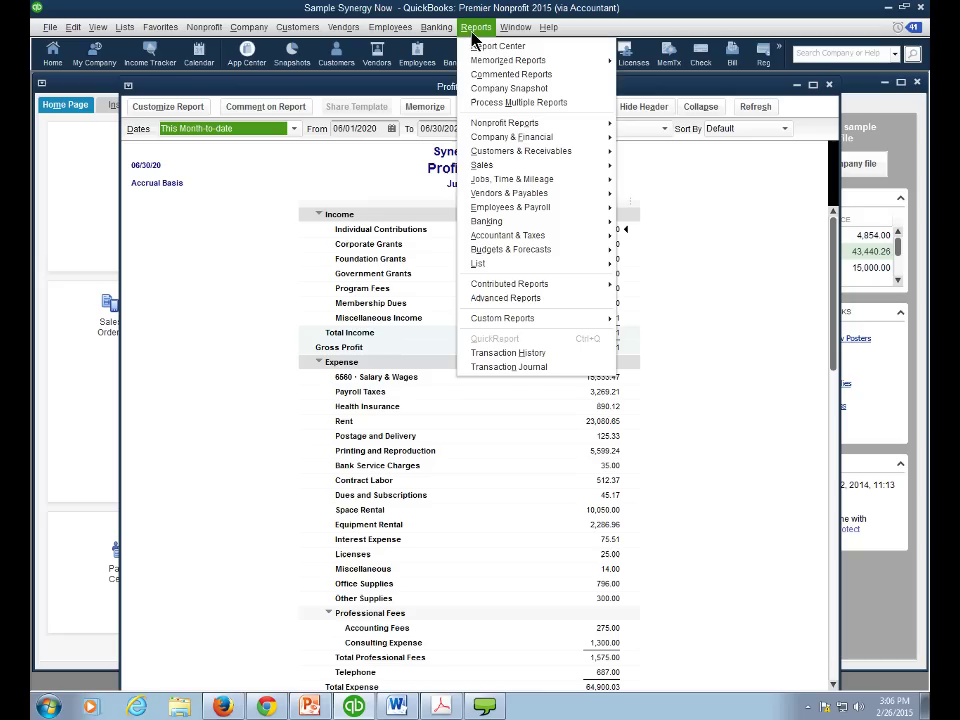
{"action": "mouse_move", "coordinate": [489, 145]}
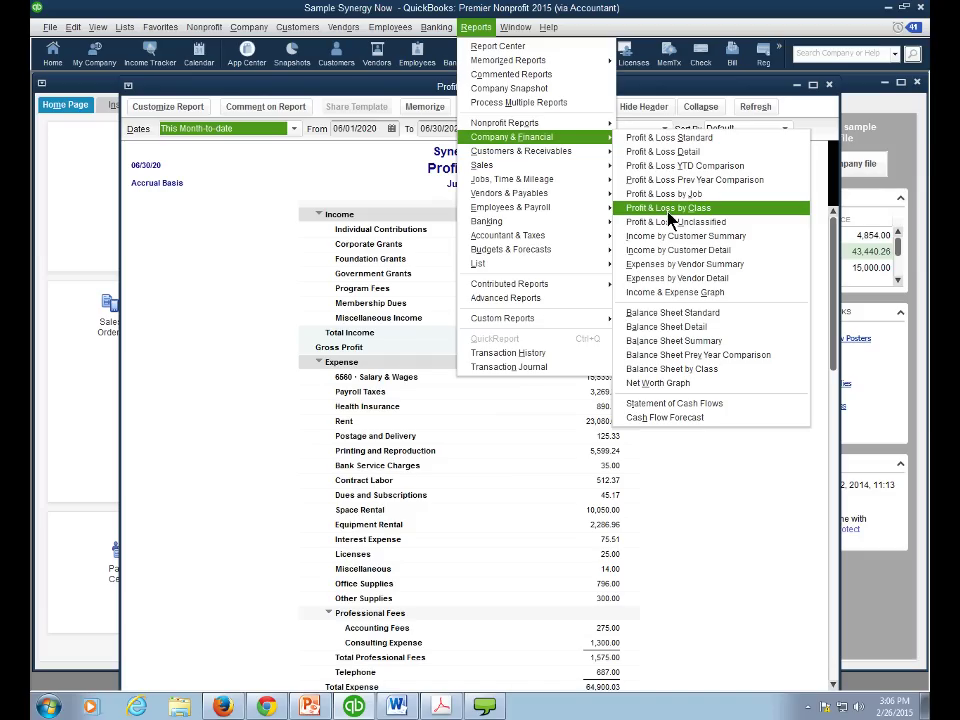
{"action": "left_click", "coordinate": [669, 208]}
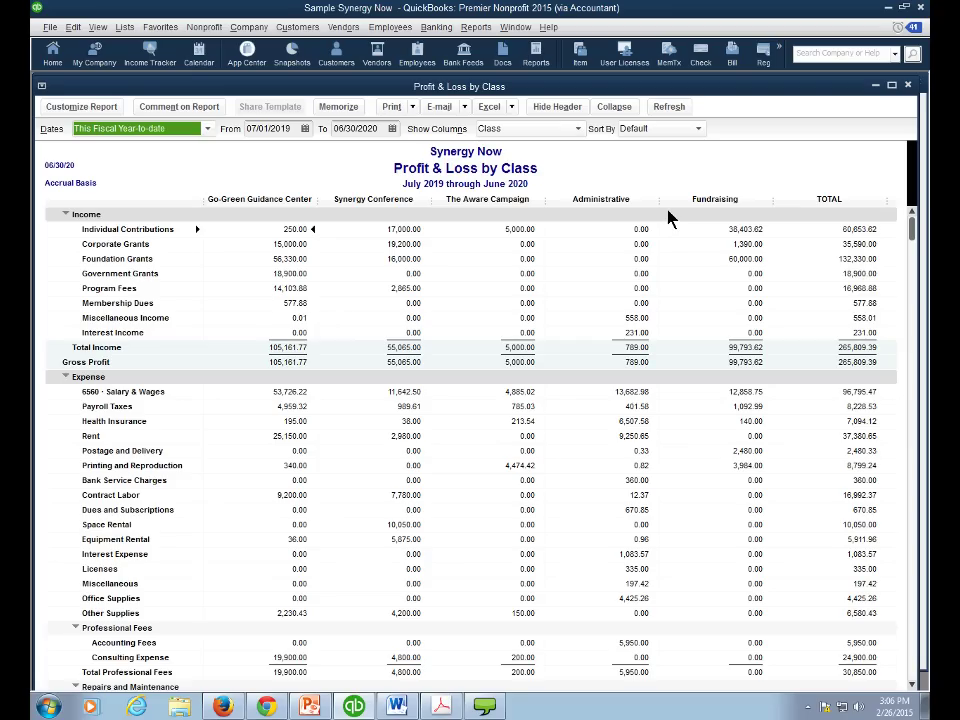
{"action": "left_click", "coordinate": [622, 112]}
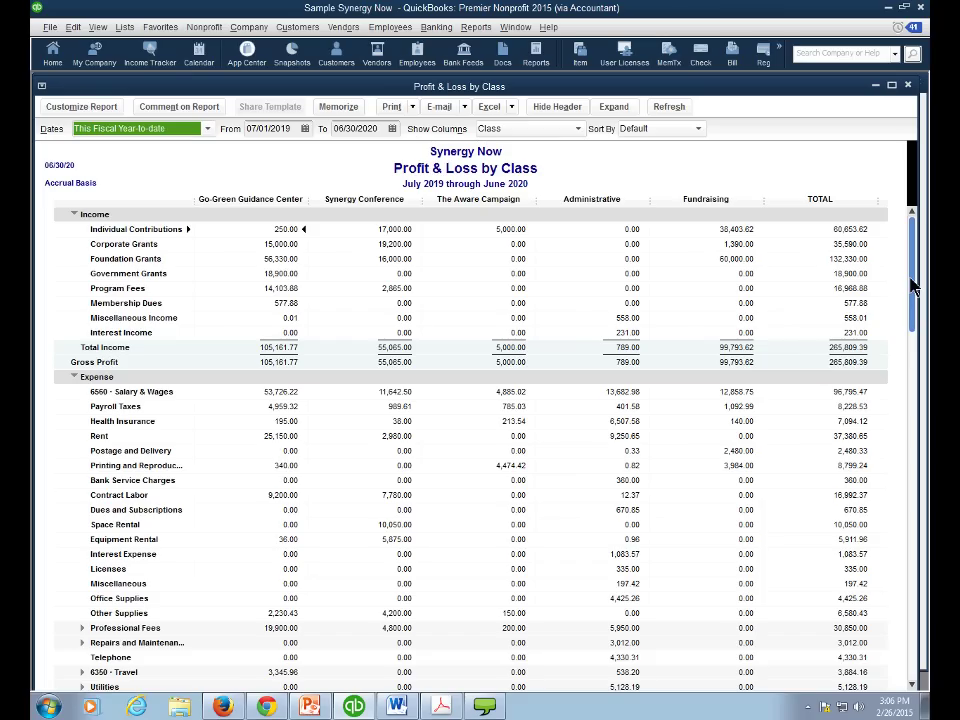
{"action": "left_click_drag", "start_coordinate": [909, 300], "coordinate": [890, 512]}
{"action": "scroll", "coordinate": [890, 512], "scroll_direction": "down", "scroll_amount": 1}
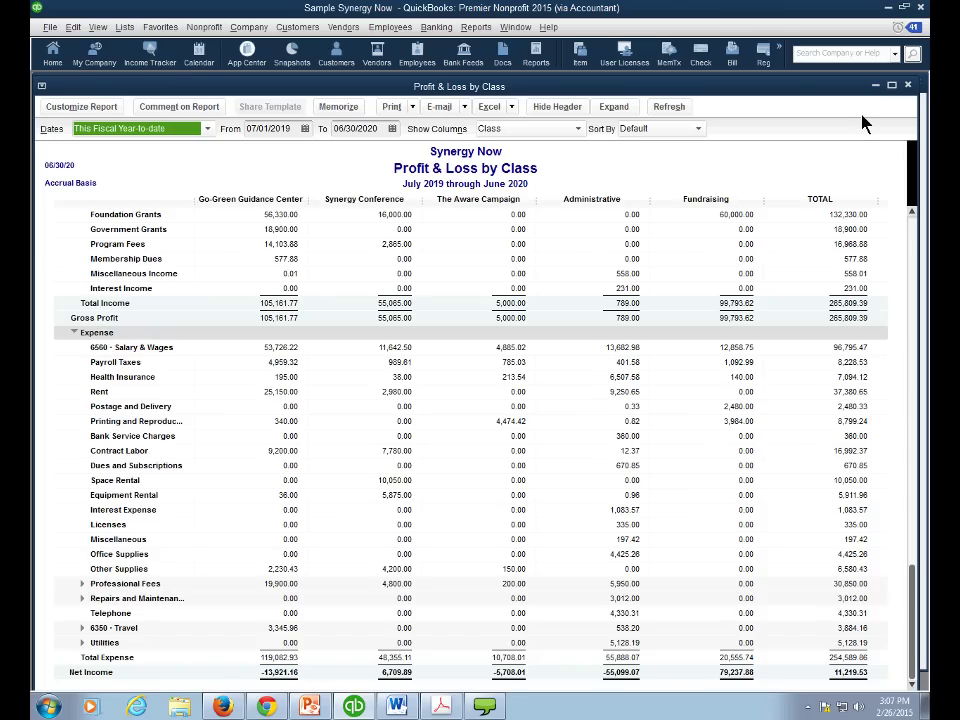
- Close the collapsed report and reopen Profit & Loss by Class with subaccounts expanded
{"action": "key", "text": "Escape"}
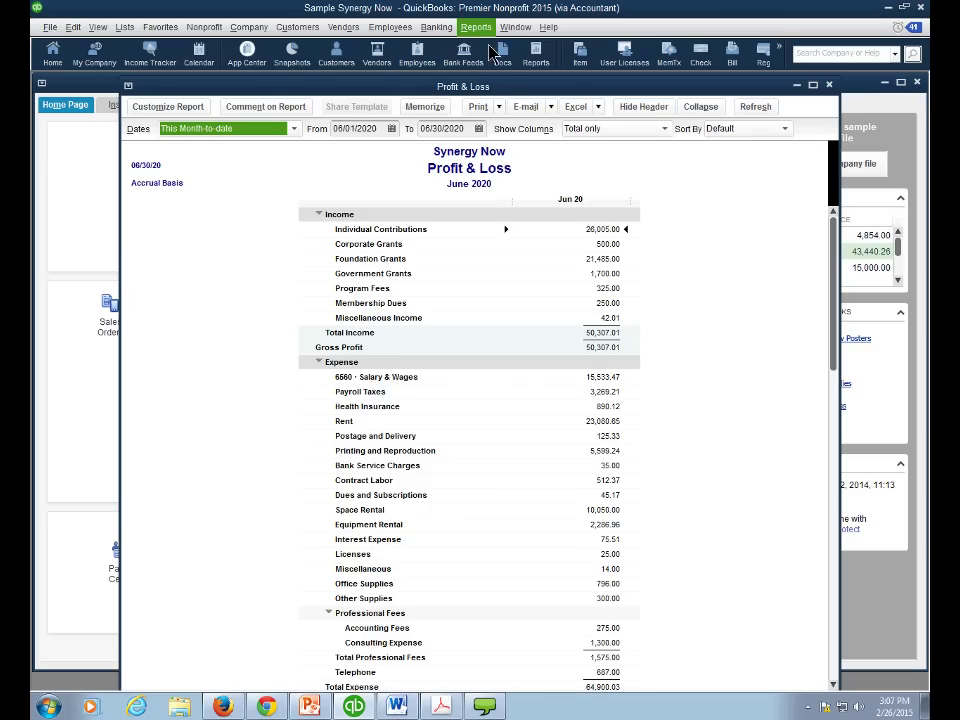
{"action": "left_click", "coordinate": [476, 27]}
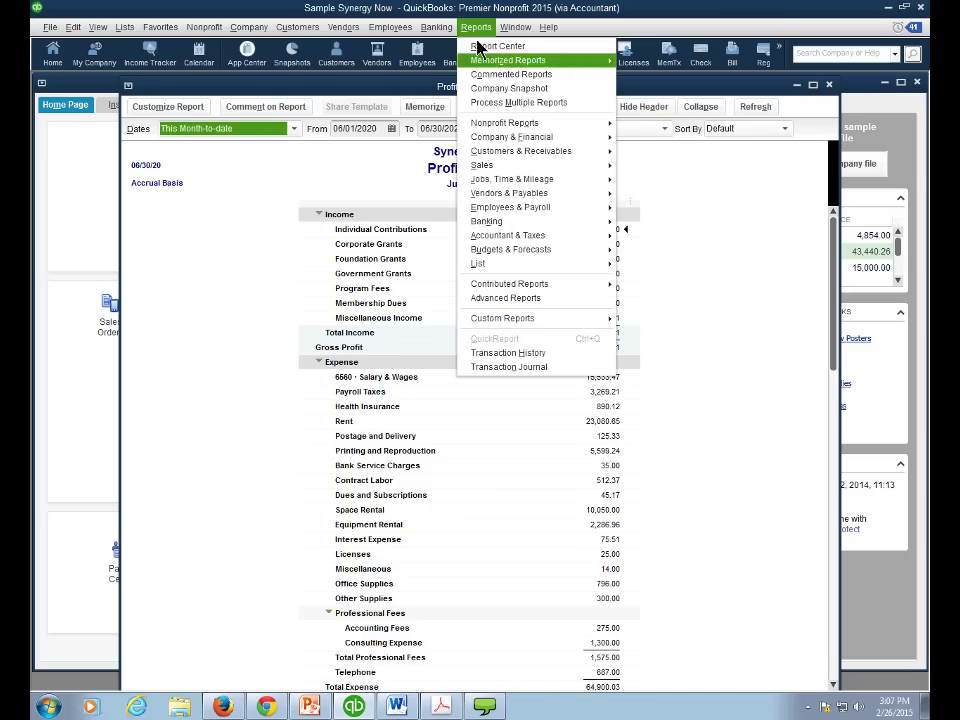
{"action": "mouse_move", "coordinate": [503, 146]}
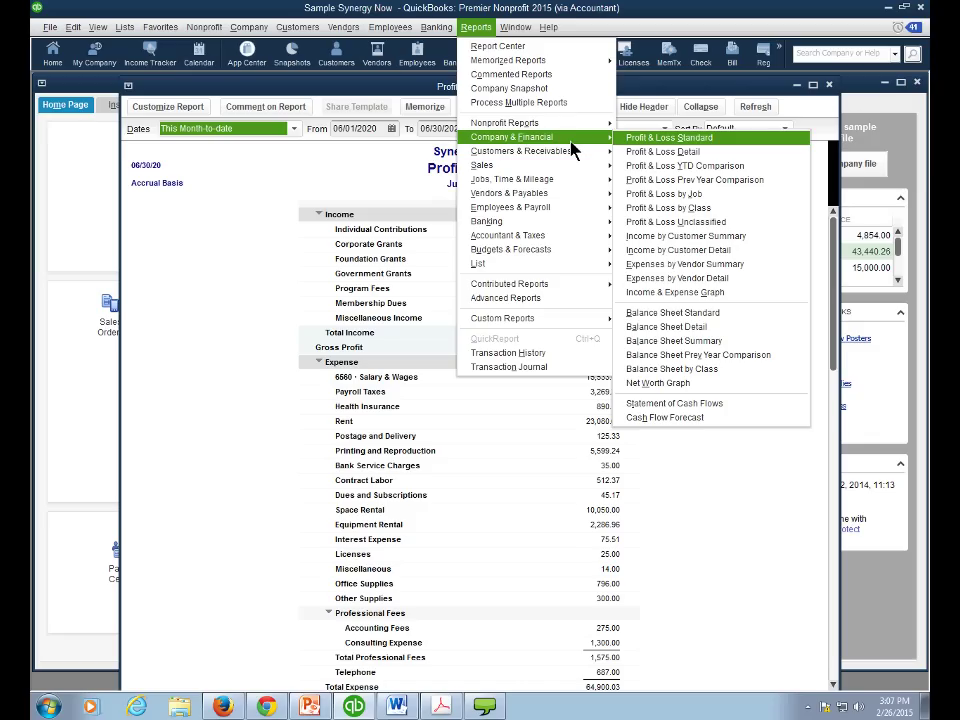
{"action": "left_click", "coordinate": [655, 209]}
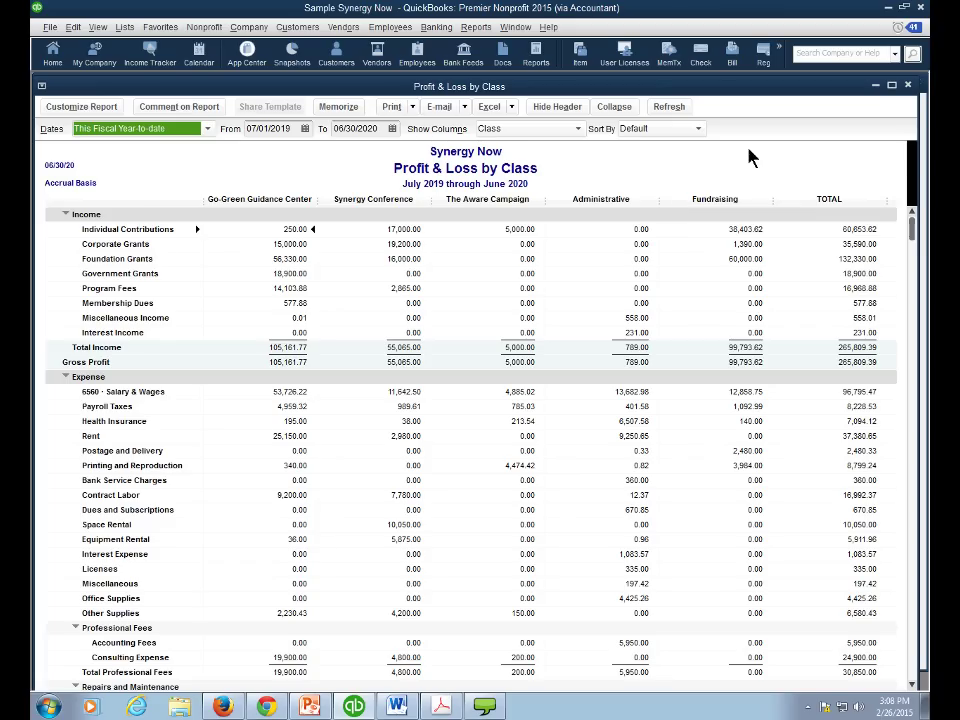
- Create a new class named 'Programs' in the Class List
{"action": "left_click", "coordinate": [908, 86]}
{"action": "left_click", "coordinate": [124, 27]}
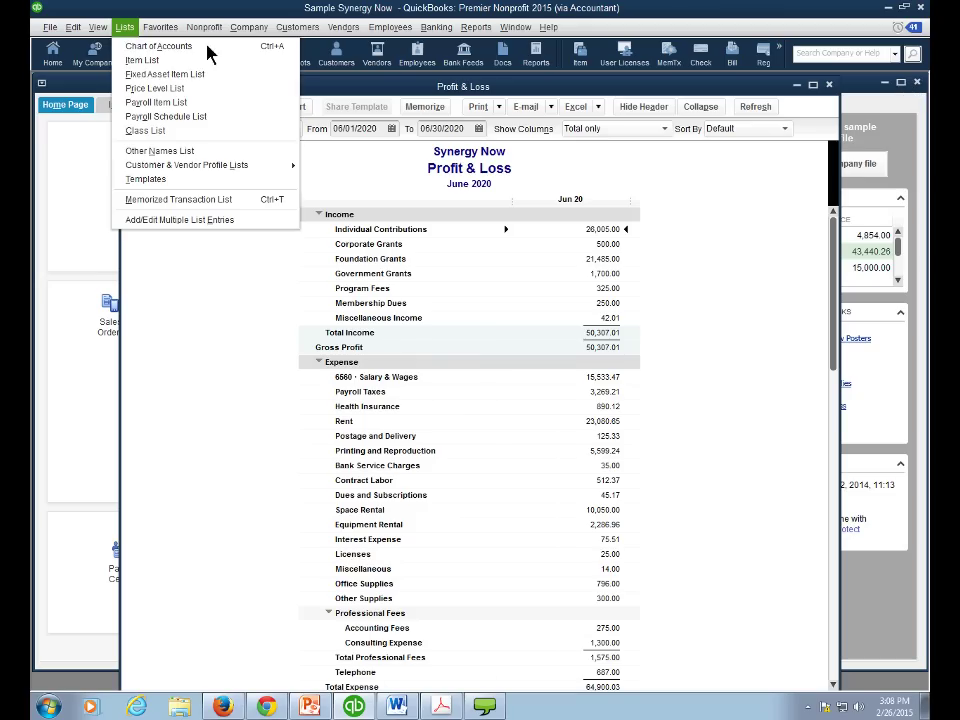
{"action": "left_click", "coordinate": [145, 130]}
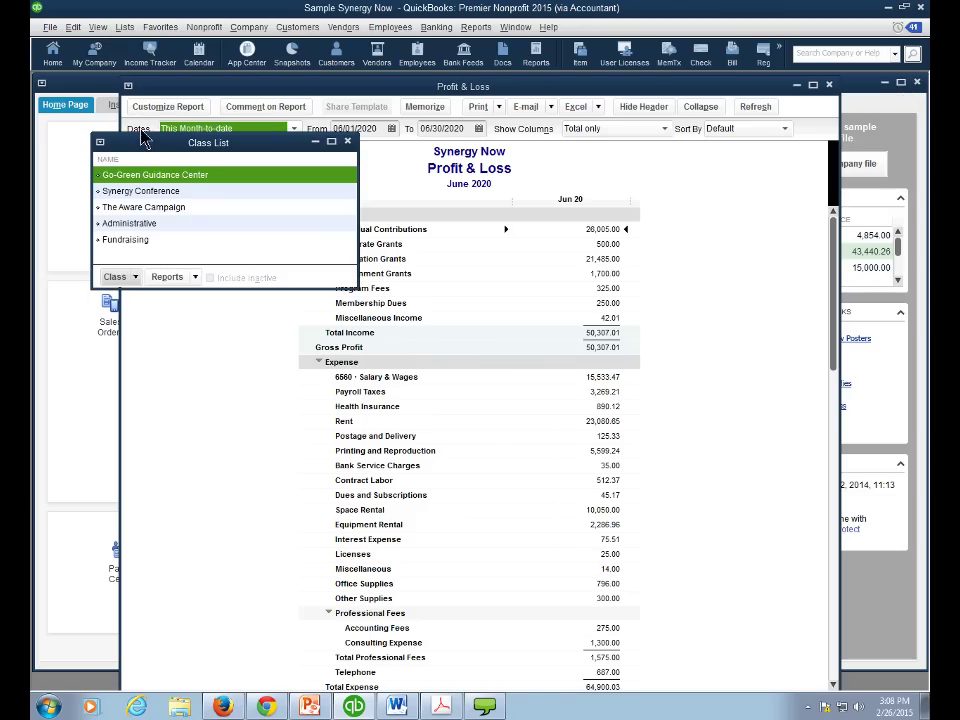
{"action": "left_click", "coordinate": [126, 279]}
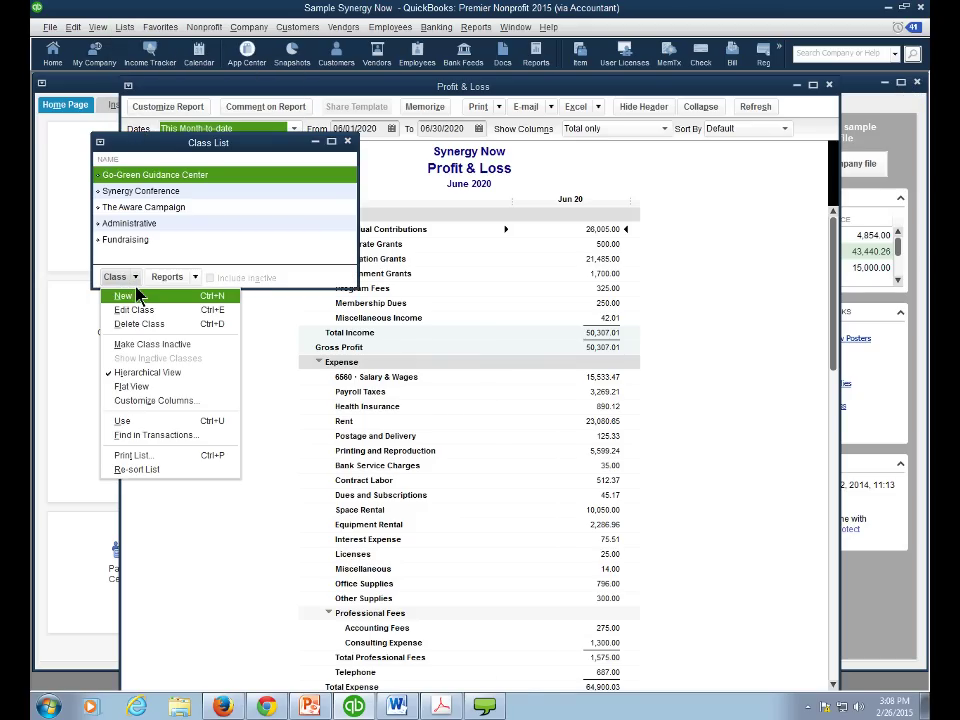
{"action": "left_click", "coordinate": [125, 296]}
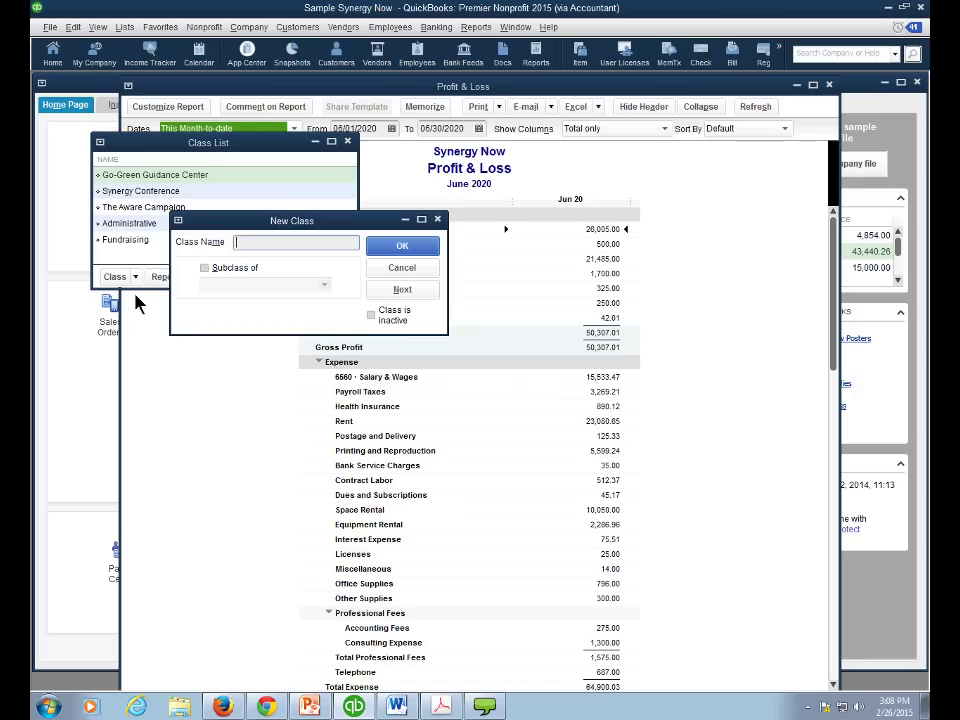
{"action": "type", "text": "Programs"}
{"action": "left_click", "coordinate": [385, 252]}
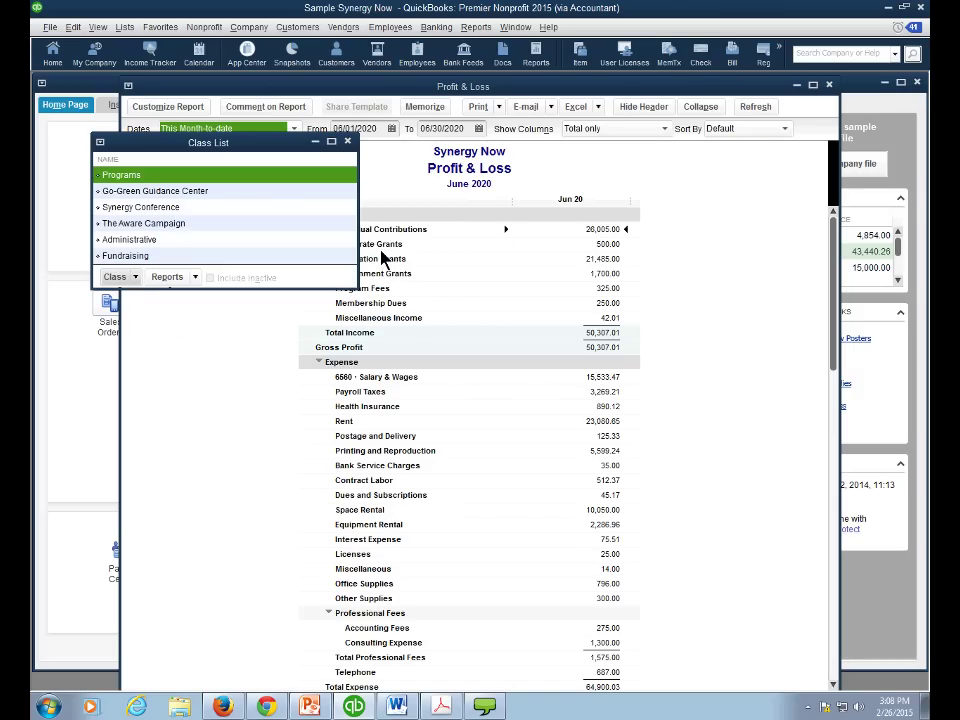
- Make Go-Green Guidance Center and Synergy Conference subclasses of Programs
{"action": "double_click", "coordinate": [152, 192]}
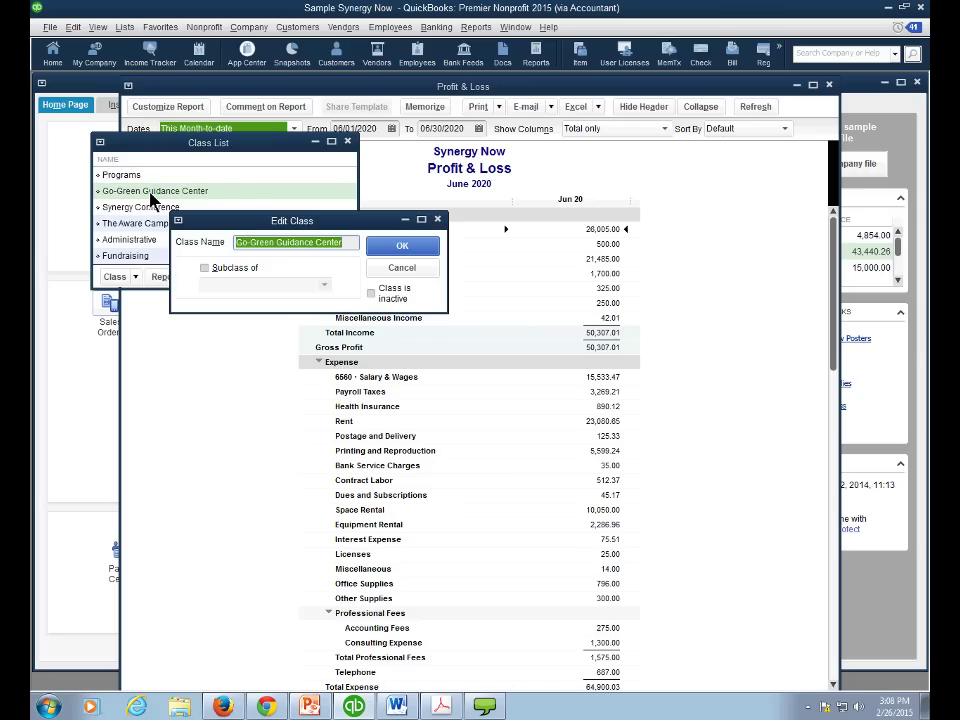
{"action": "left_click", "coordinate": [205, 268]}
{"action": "left_click", "coordinate": [324, 287]}
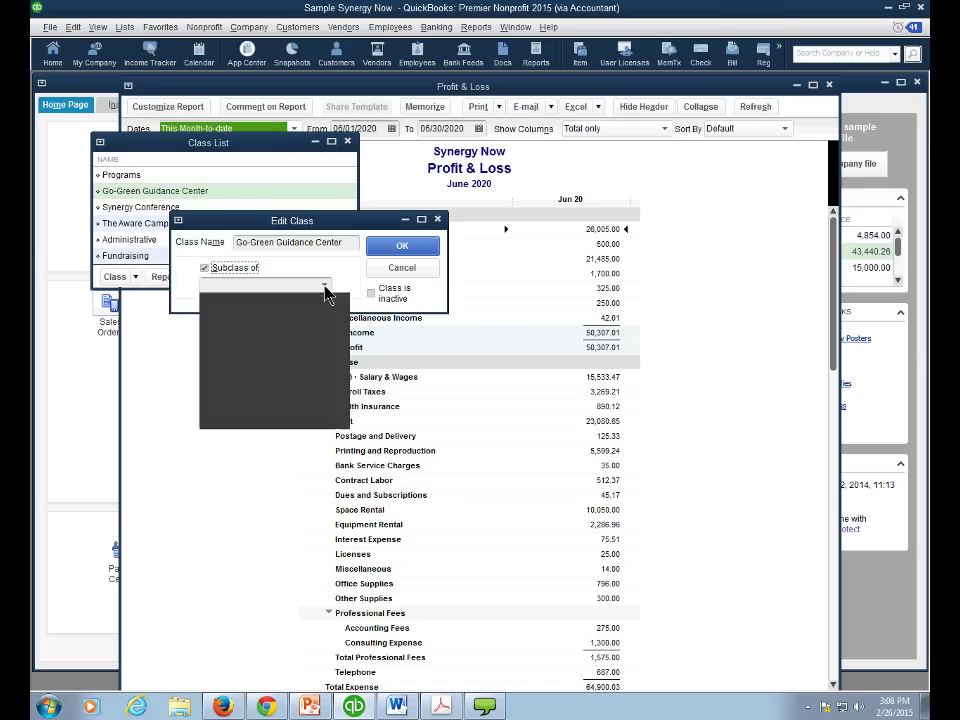
{"action": "left_click", "coordinate": [240, 337]}
{"action": "left_click", "coordinate": [382, 250]}
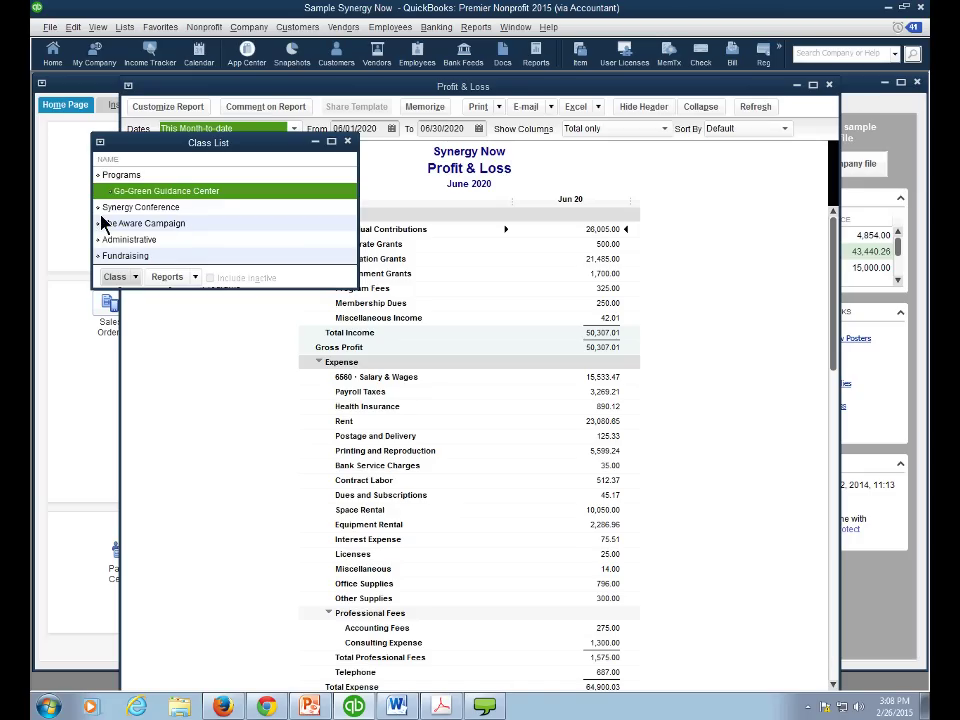
{"action": "left_click_drag", "start_coordinate": [98, 207], "coordinate": [106, 223]}
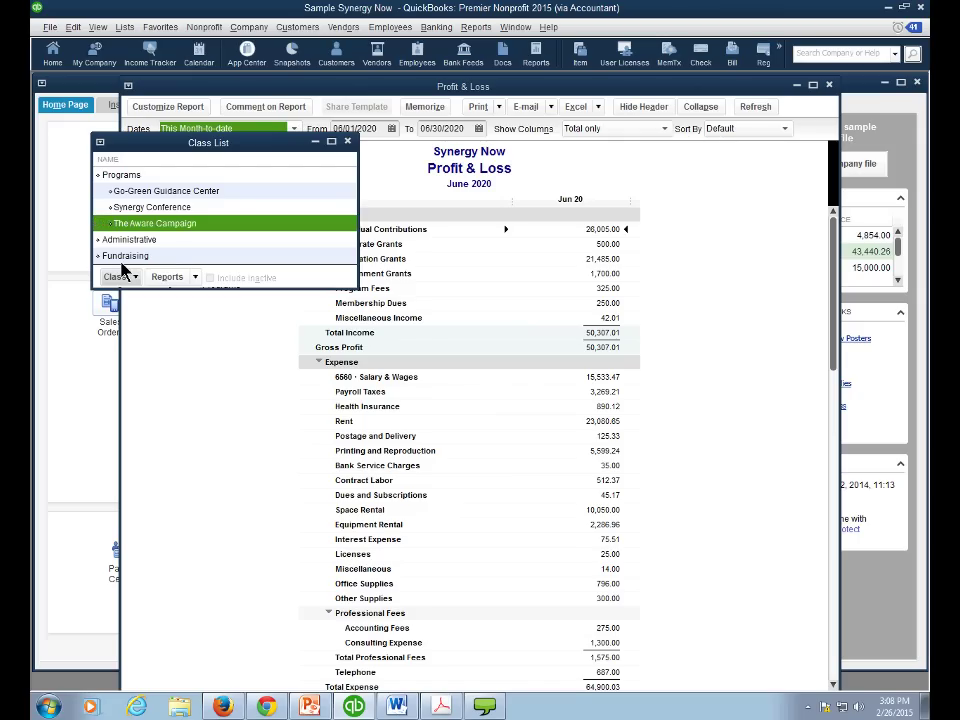
{"action": "left_click", "coordinate": [640, 255]}
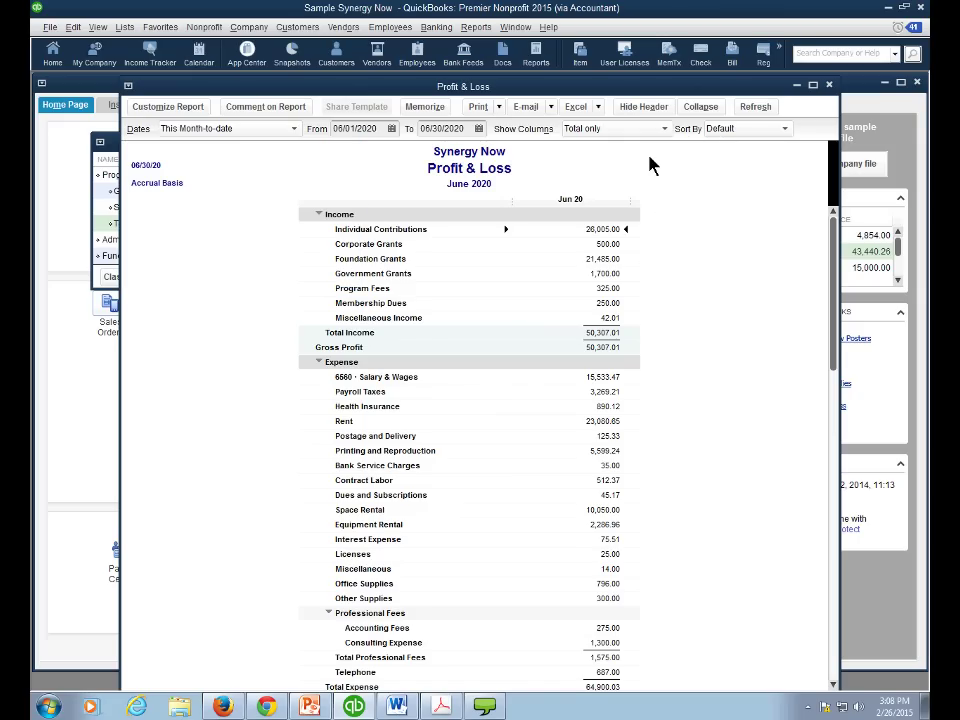
{"action": "left_click", "coordinate": [476, 27]}
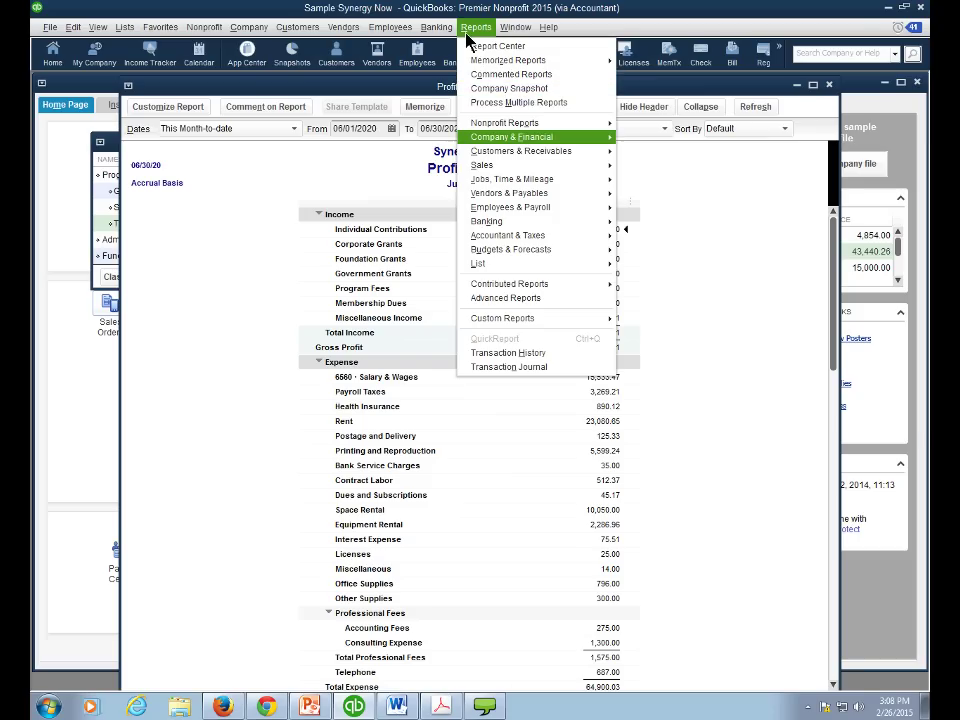
{"action": "mouse_move", "coordinate": [492, 148]}
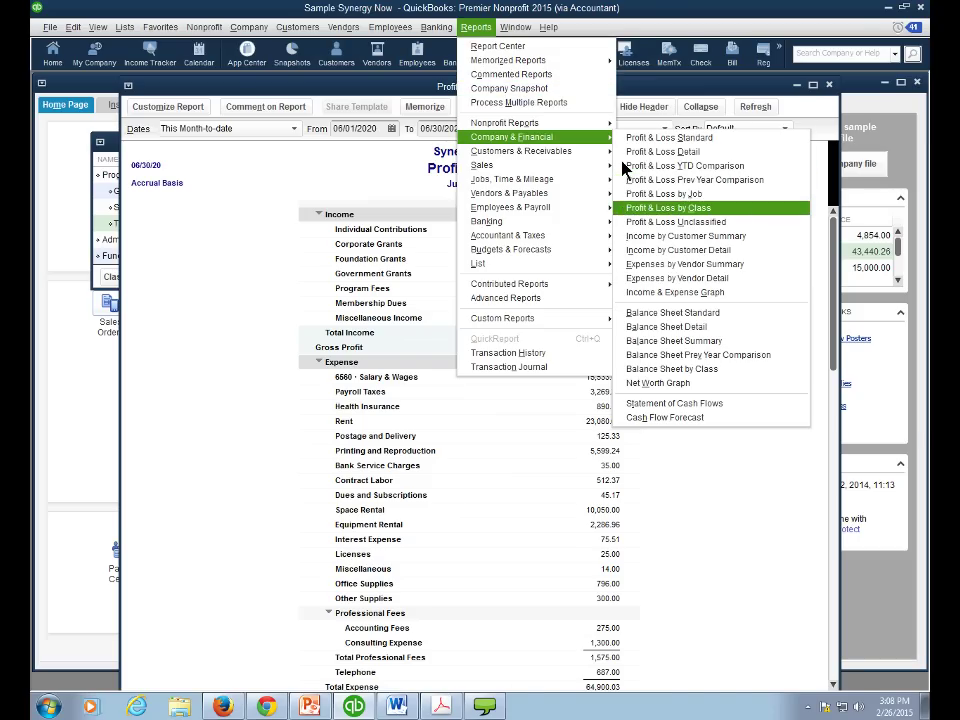
{"action": "left_click", "coordinate": [636, 208]}
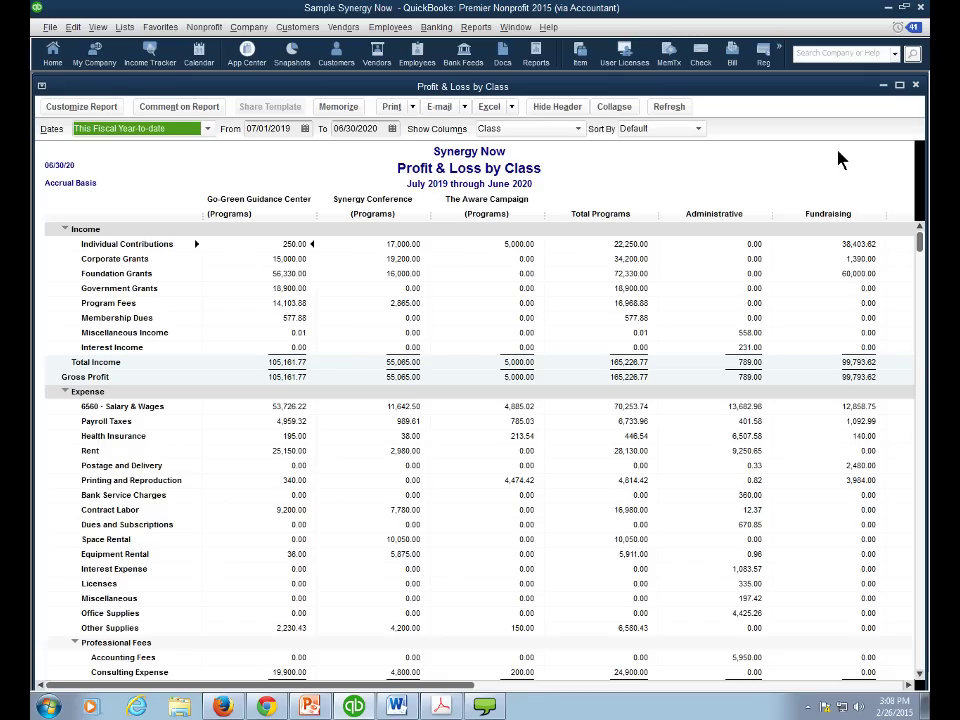
{"action": "left_click", "coordinate": [915, 86]}
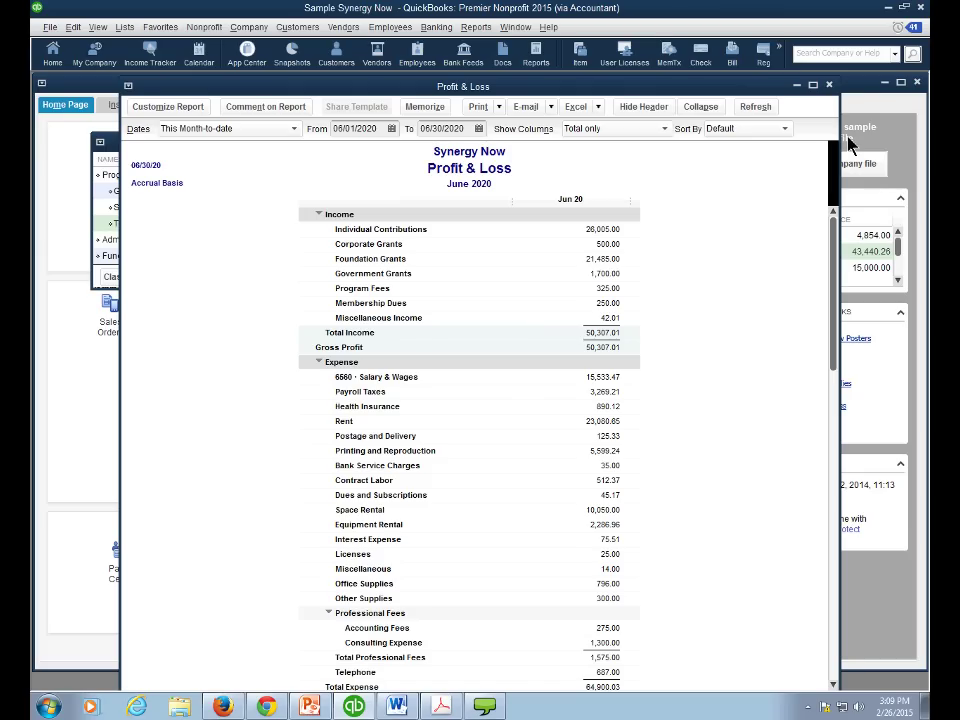
- Close the June 2020 Profit & Loss report and the Class List, then open Set Up Budgets
{"action": "left_click", "coordinate": [829, 85]}
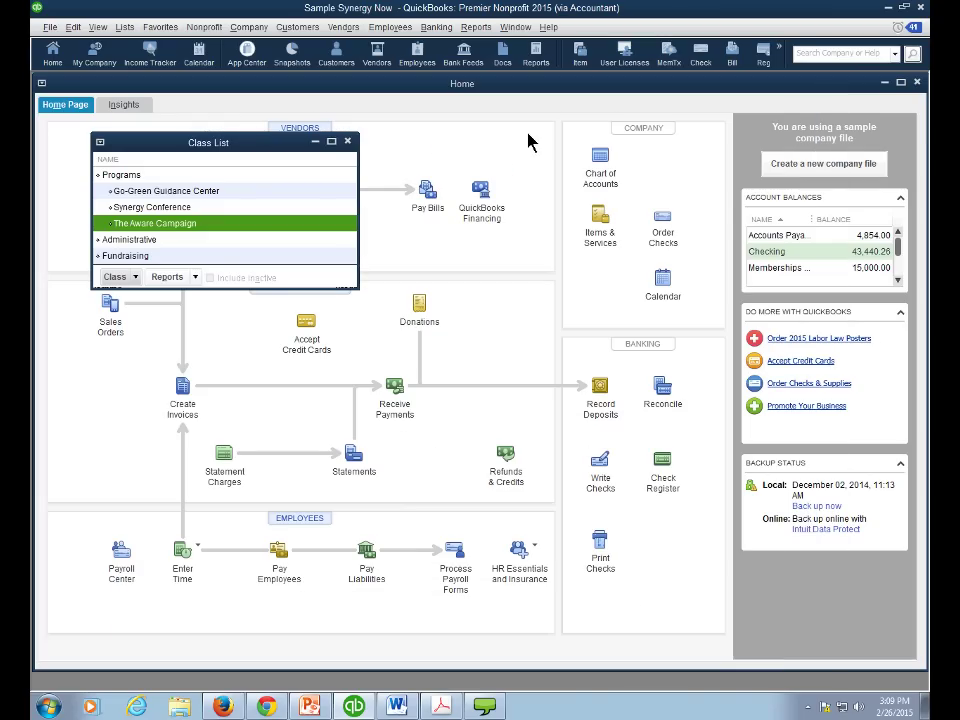
{"action": "left_click", "coordinate": [347, 141]}
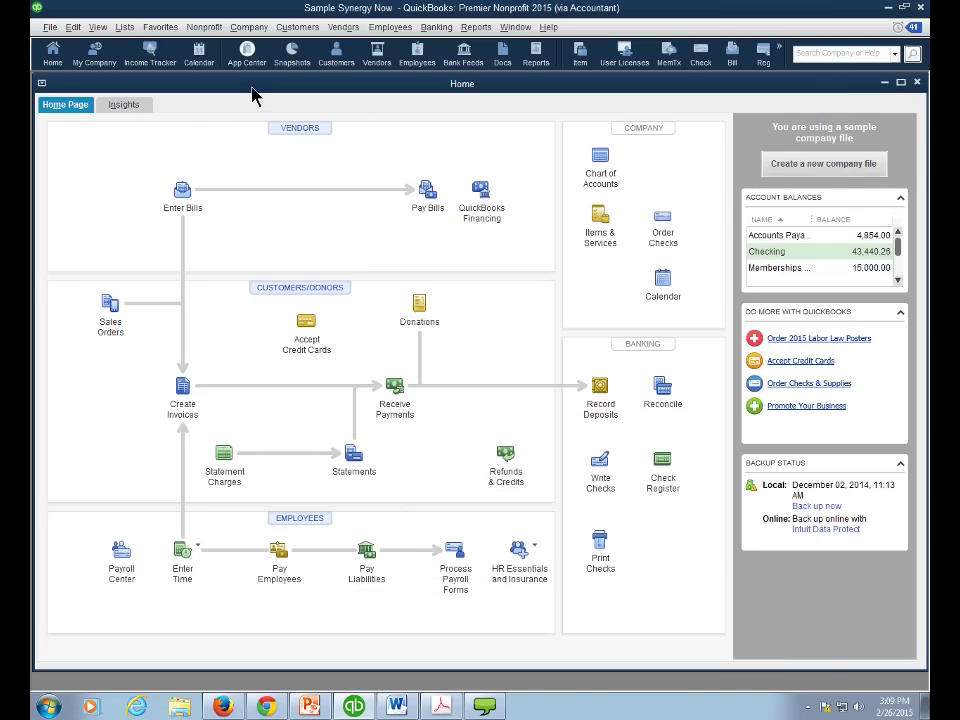
{"action": "left_click", "coordinate": [246, 27]}
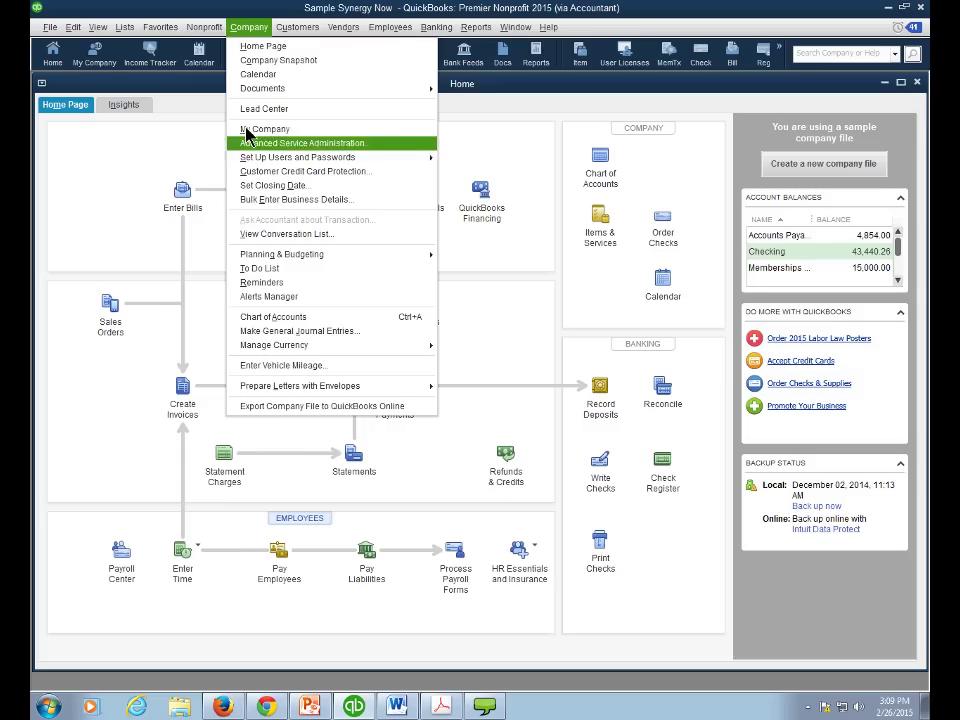
{"action": "key", "text": "Right"}
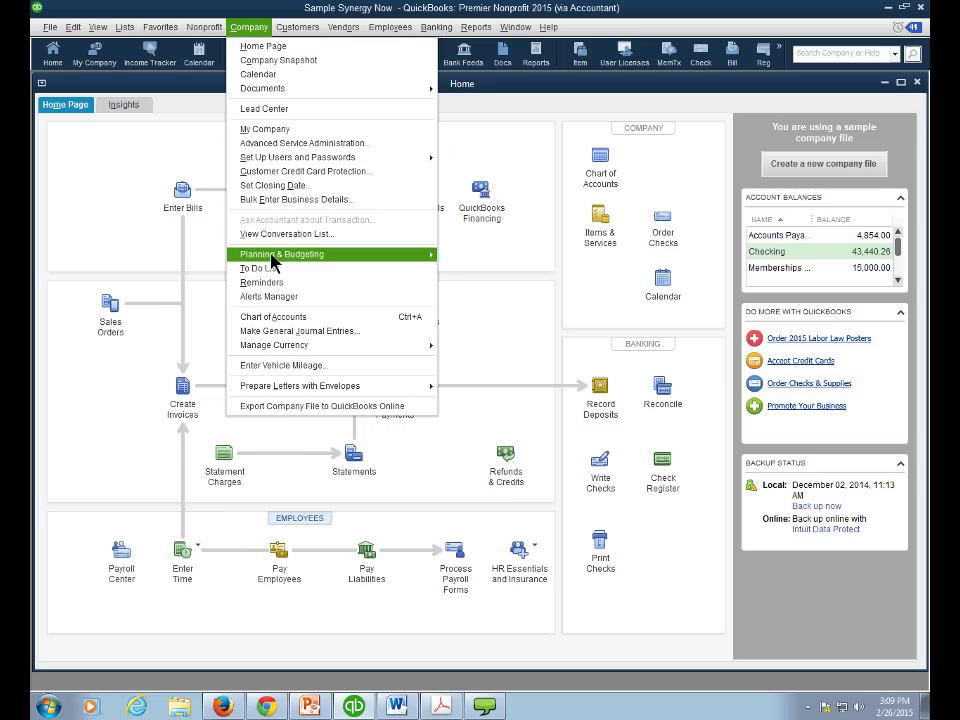
{"action": "left_click", "coordinate": [458, 257]}
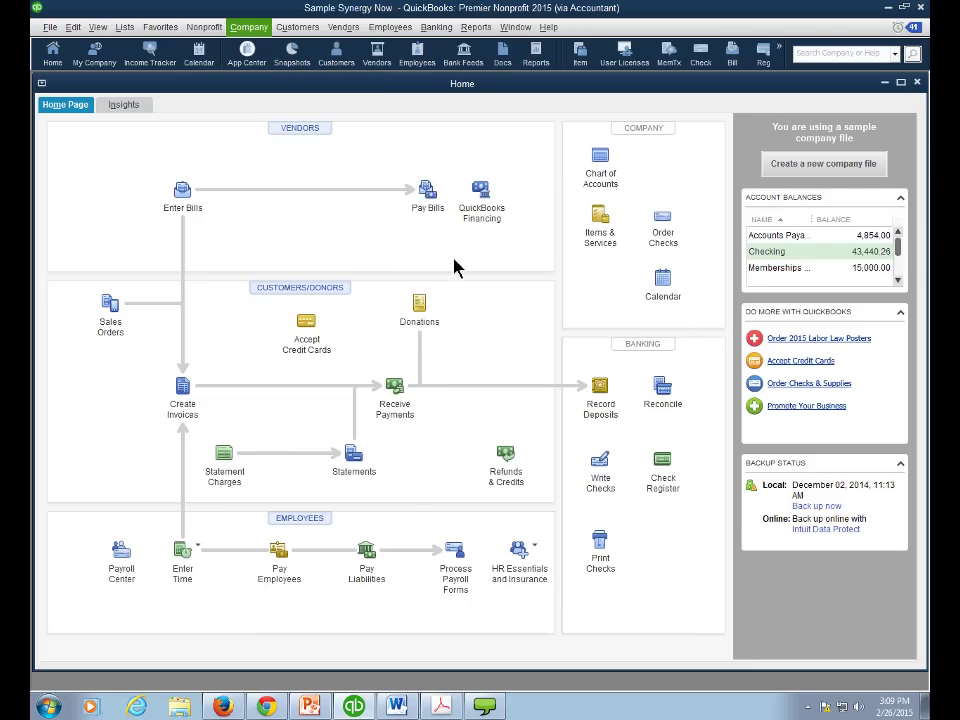
- Create a new 2019-20 Profit and Loss budget with no additional criteria
{"action": "left_click", "coordinate": [645, 183]}
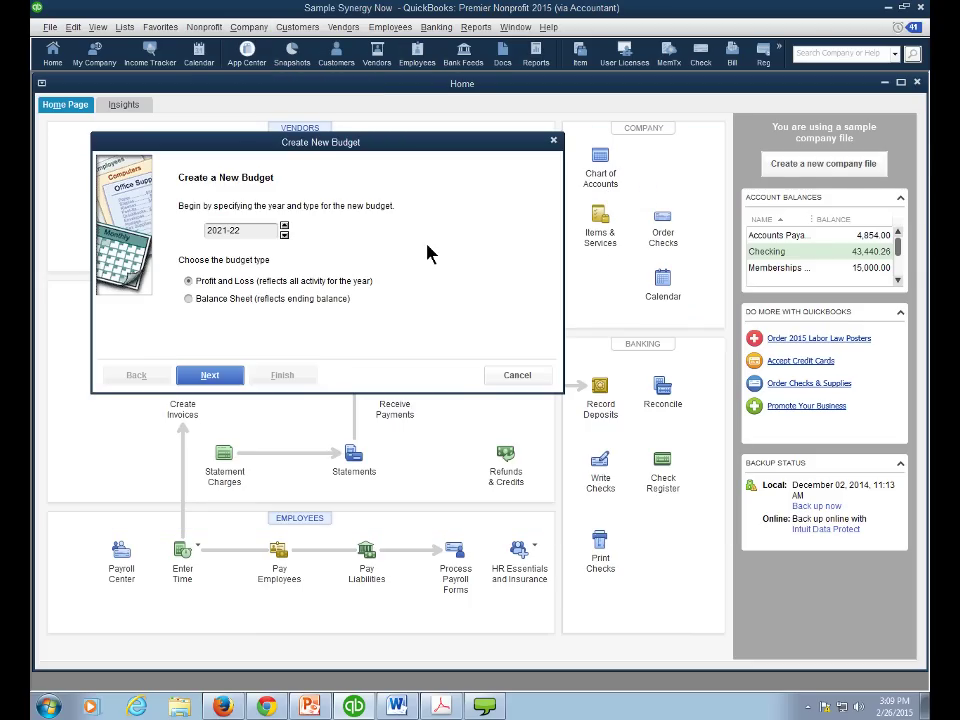
{"action": "left_click", "coordinate": [284, 236]}
{"action": "left_click", "coordinate": [284, 236]}
{"action": "left_click", "coordinate": [210, 376]}
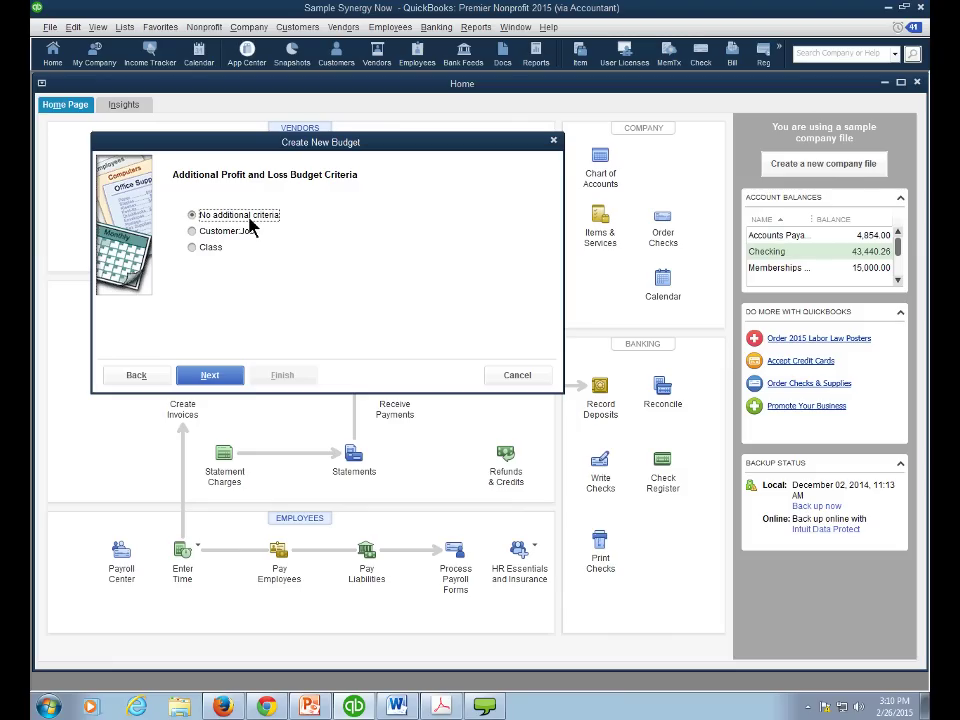
{"action": "left_click", "coordinate": [193, 249]}
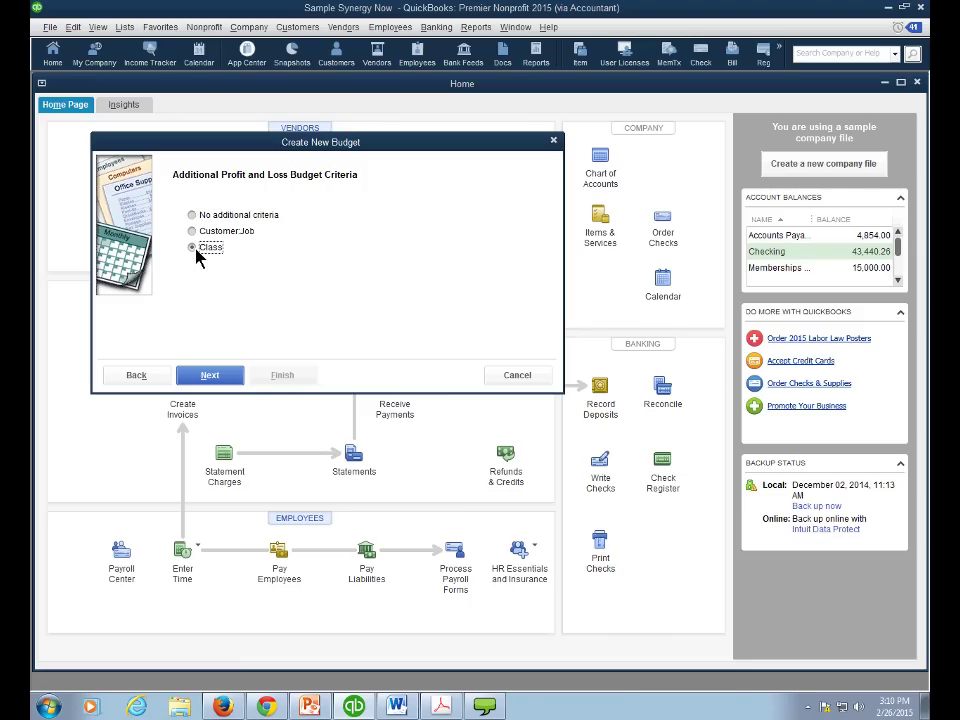
{"action": "left_click", "coordinate": [193, 232]}
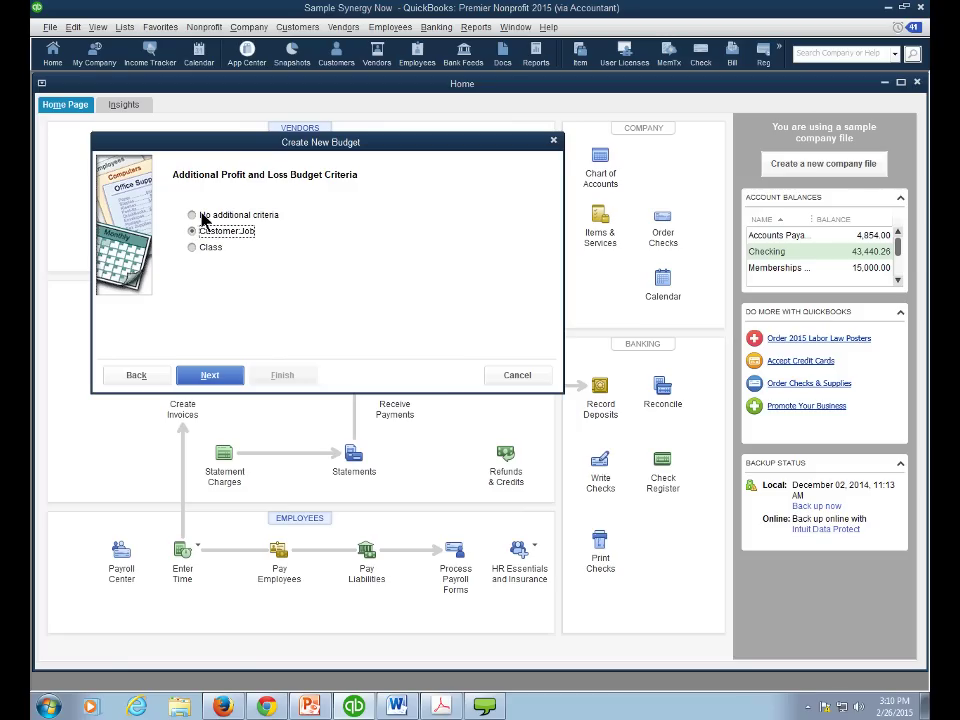
{"action": "left_click", "coordinate": [202, 220]}
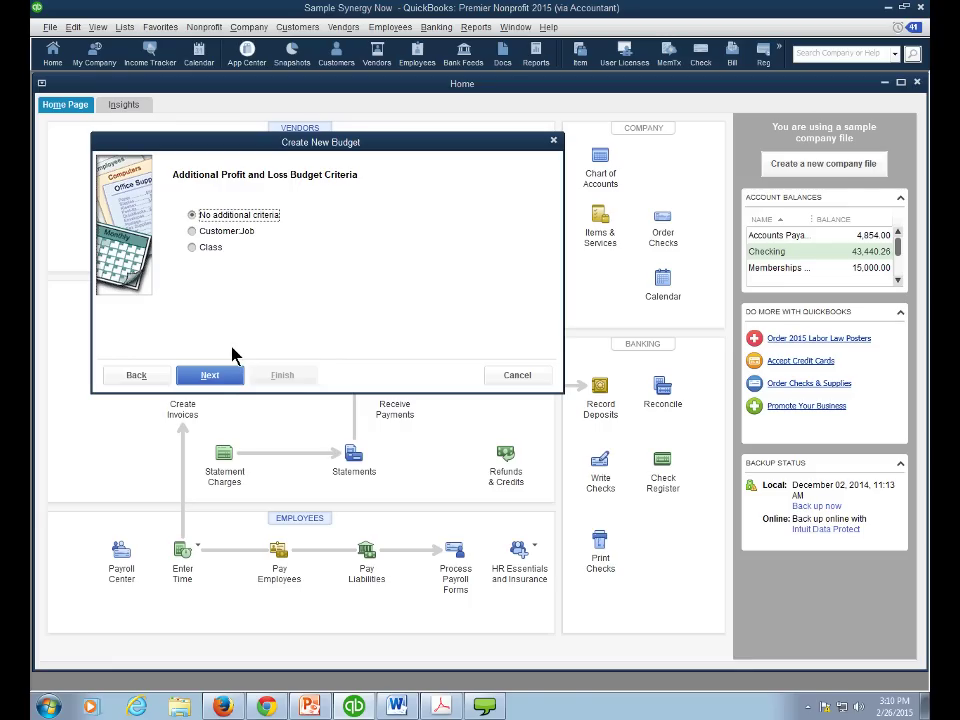
{"action": "left_click", "coordinate": [221, 377]}
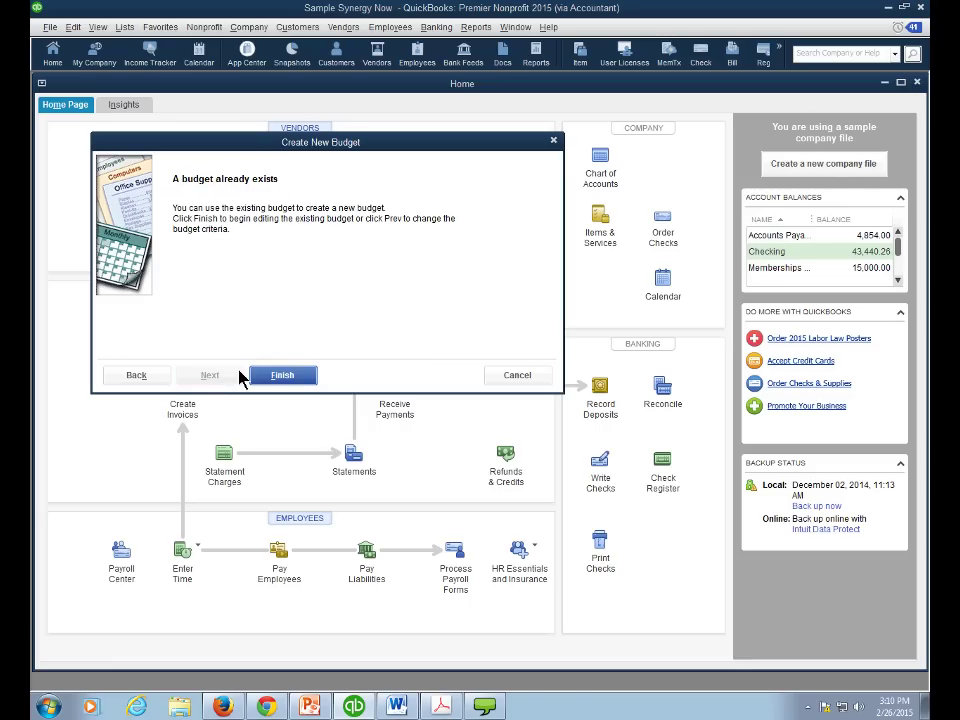
- Open the existing FY2019-20 budget for editing and widen the Account column to show full names
{"action": "left_click", "coordinate": [268, 377]}
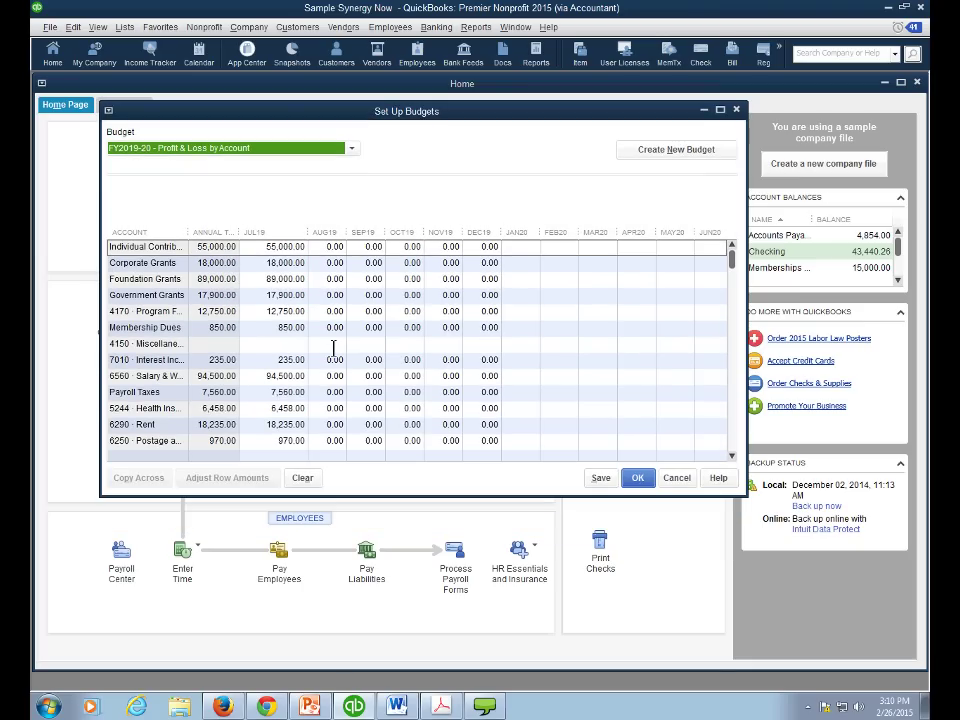
{"action": "left_click_drag", "start_coordinate": [188, 232], "coordinate": [222, 236]}
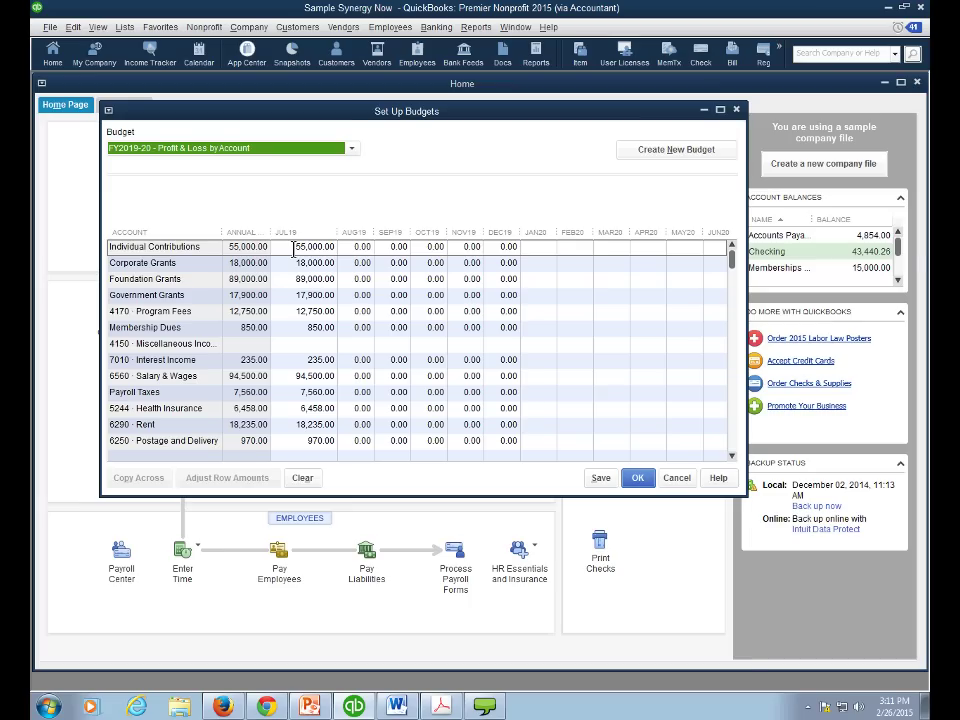
- Widen the Annual Total column and step through the July 2019 grant amounts
{"action": "left_click", "coordinate": [319, 264]}
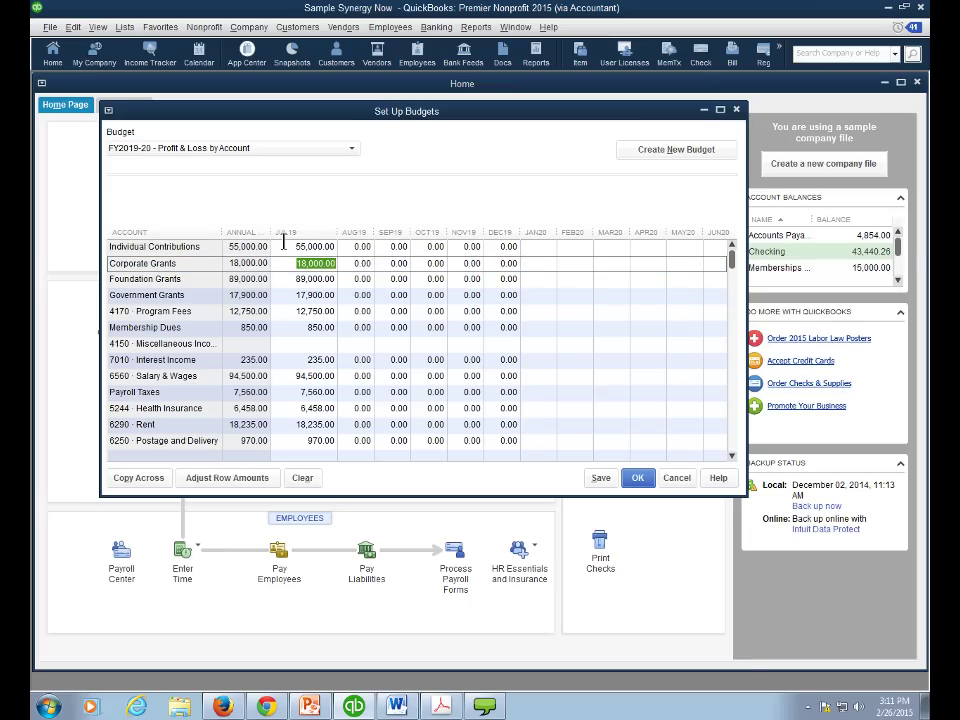
{"action": "left_click_drag", "start_coordinate": [272, 233], "coordinate": [303, 233]}
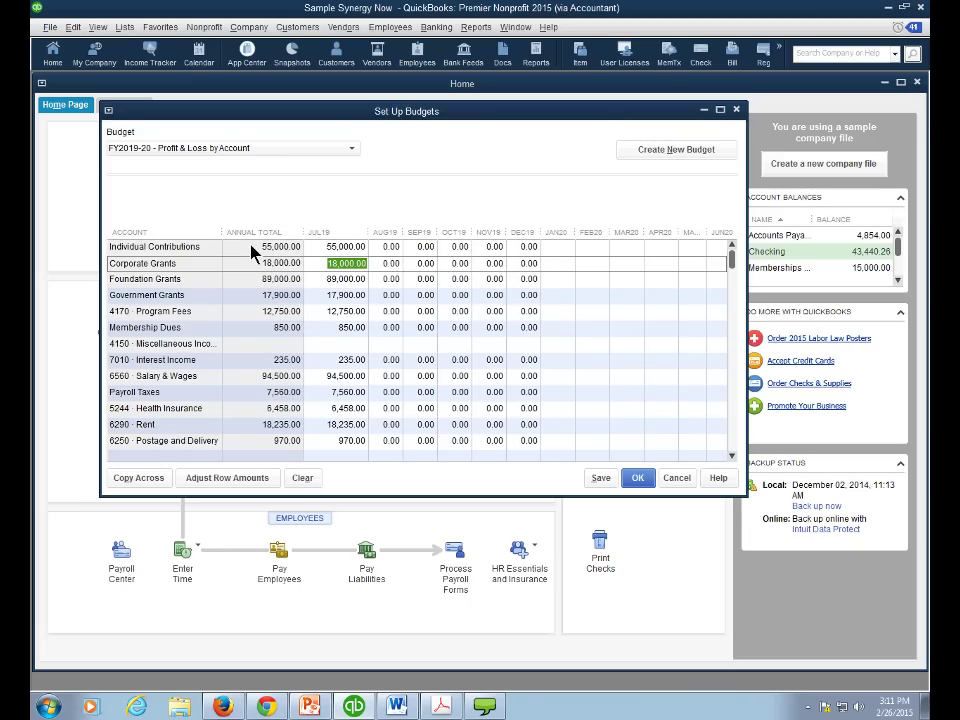
{"action": "left_click", "coordinate": [325, 246]}
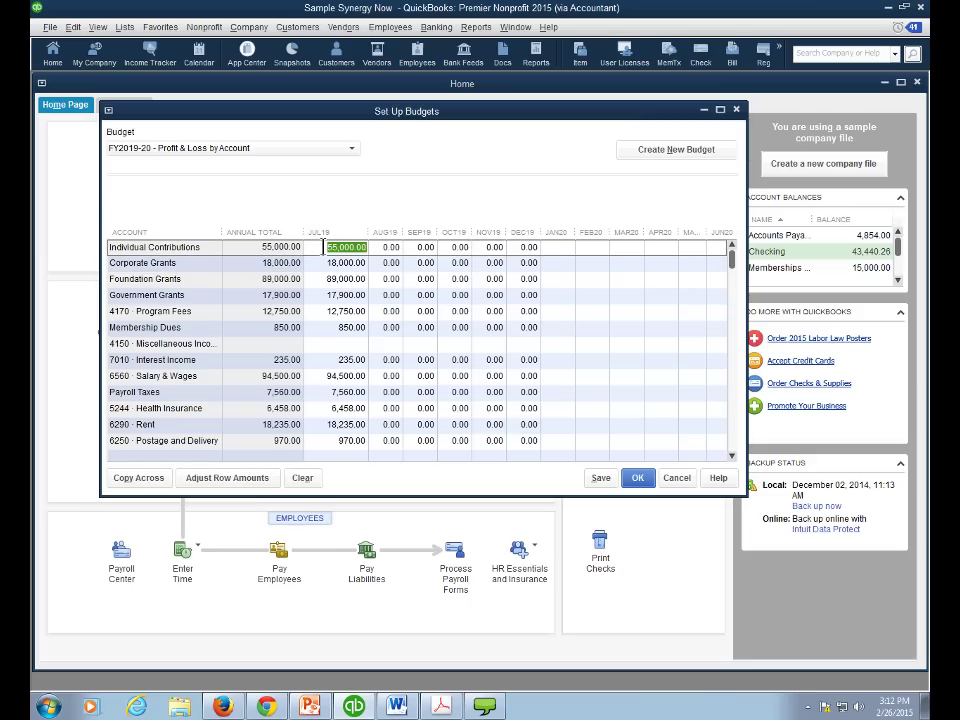
{"action": "key", "text": "Down"}
{"action": "key", "text": "Down"}
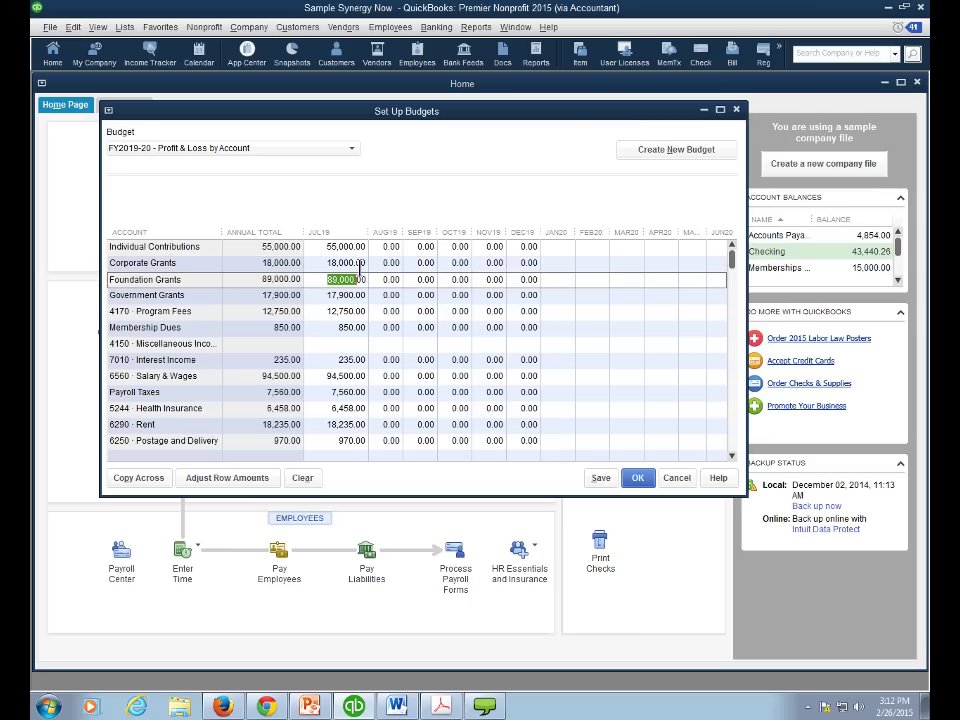
{"action": "key", "text": "Down"}
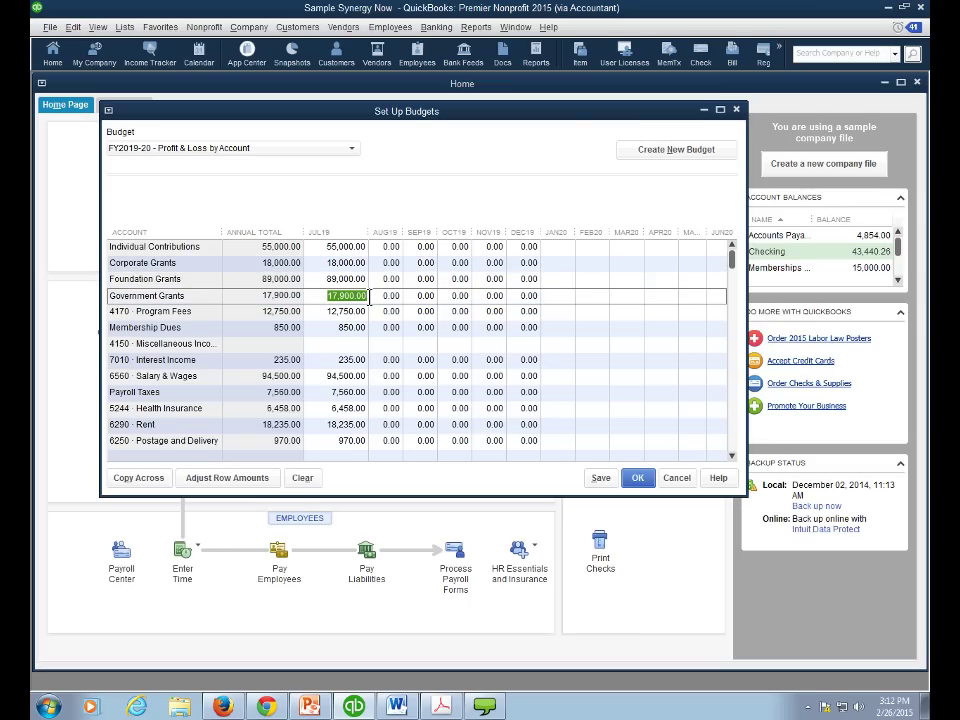
{"action": "key", "text": "Down"}
- Budget 1,000.00 of 4150 Miscellaneous Income for July 2019, then save and close the budget
{"action": "left_click", "coordinate": [351, 344]}
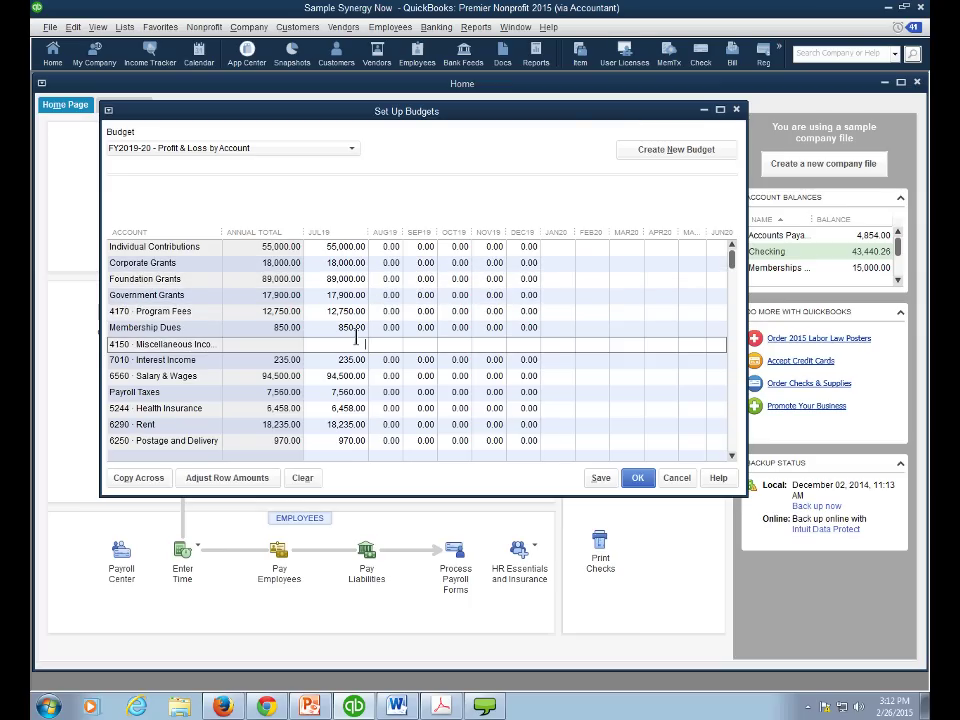
{"action": "type", "text": "1000"}
{"action": "key", "text": "Tab"}
{"action": "left_click", "coordinate": [604, 480]}
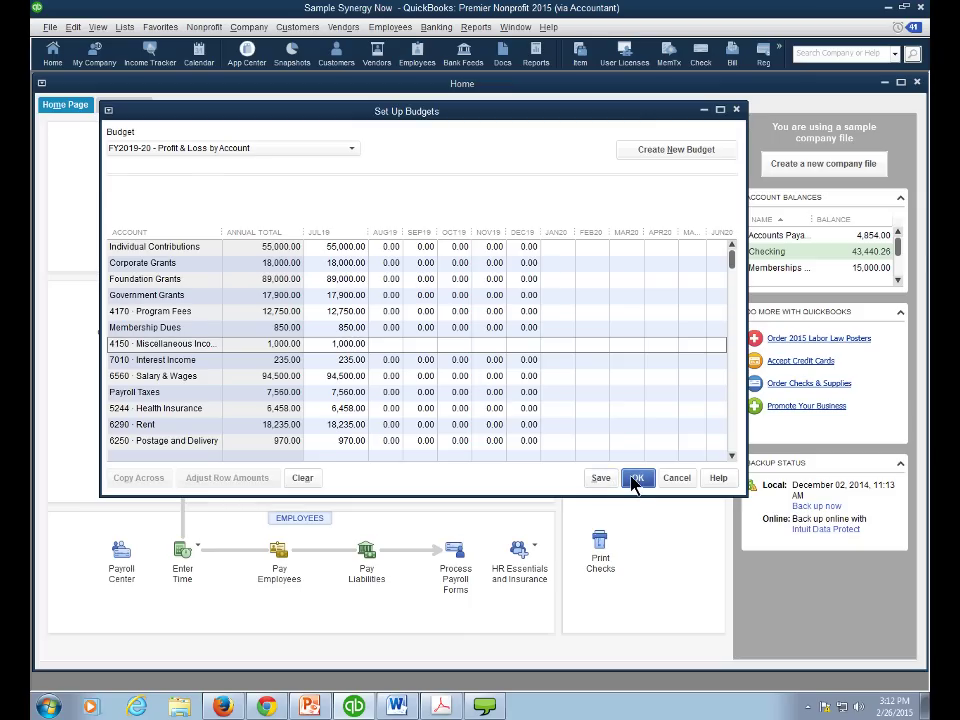
{"action": "left_click", "coordinate": [637, 478]}
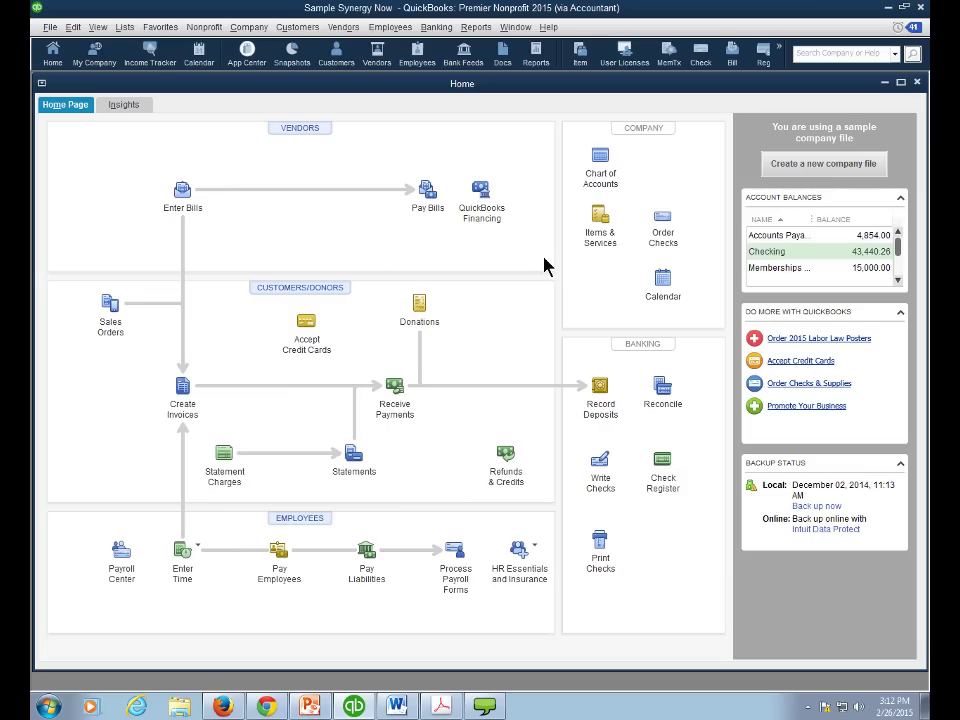
- Generate the Budget Overview for the FY2019-20 Profit & Loss by Account budget, Account by Month layout
{"action": "left_click", "coordinate": [474, 27]}
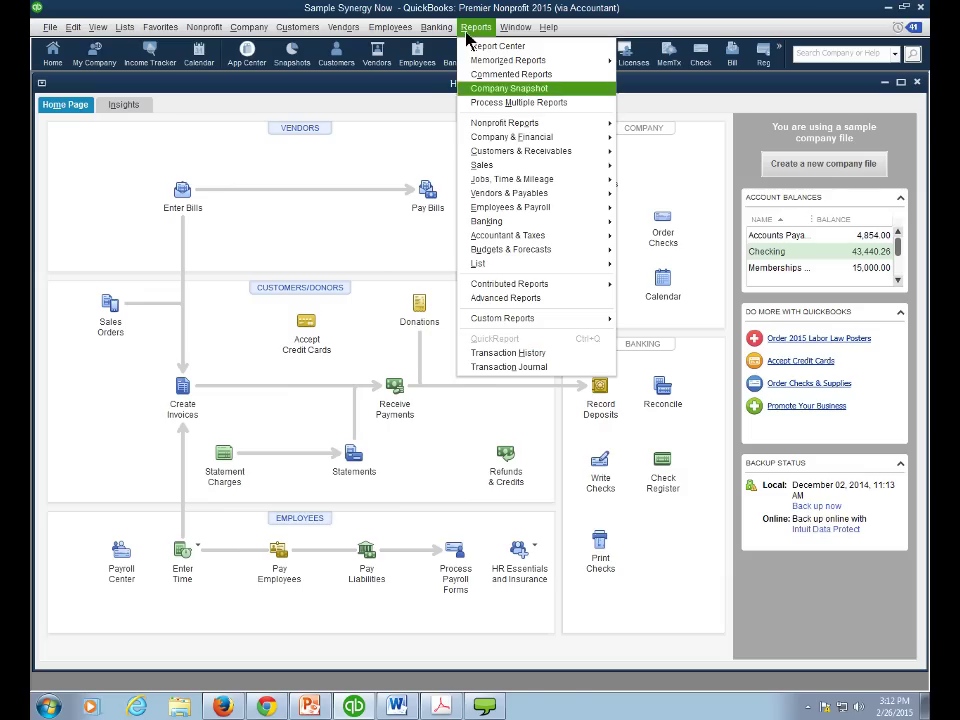
{"action": "mouse_move", "coordinate": [492, 257]}
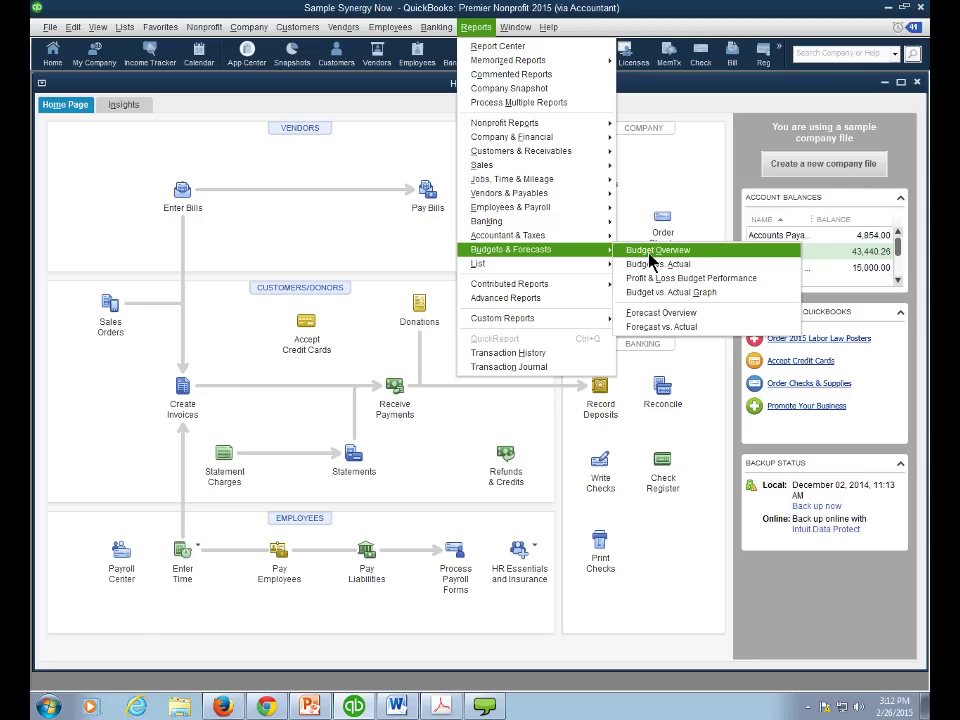
{"action": "left_click", "coordinate": [652, 252]}
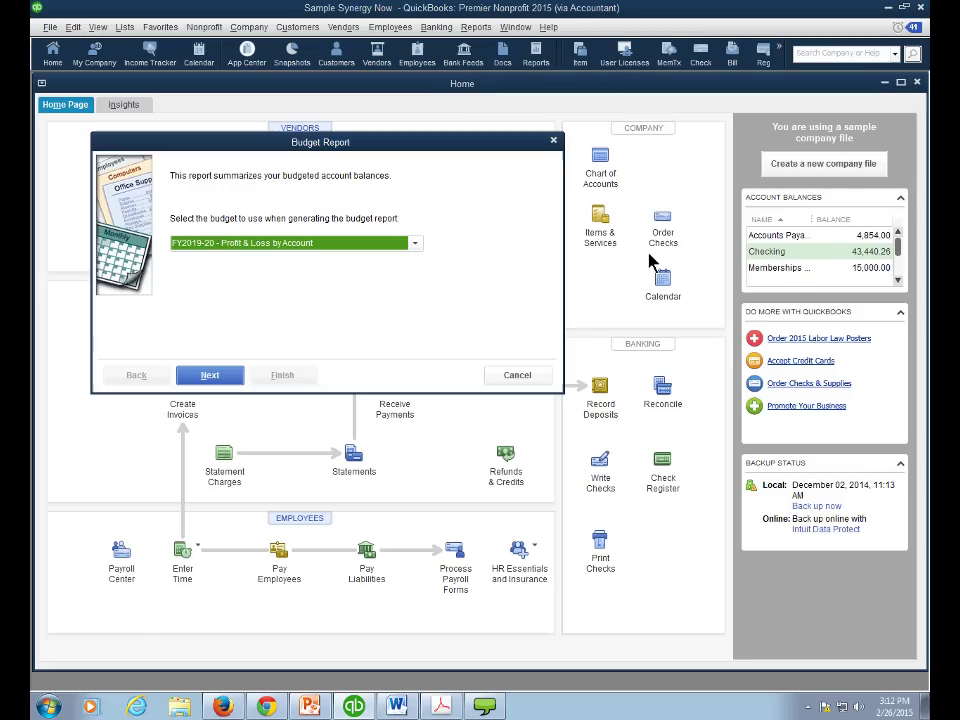
{"action": "left_click", "coordinate": [416, 250]}
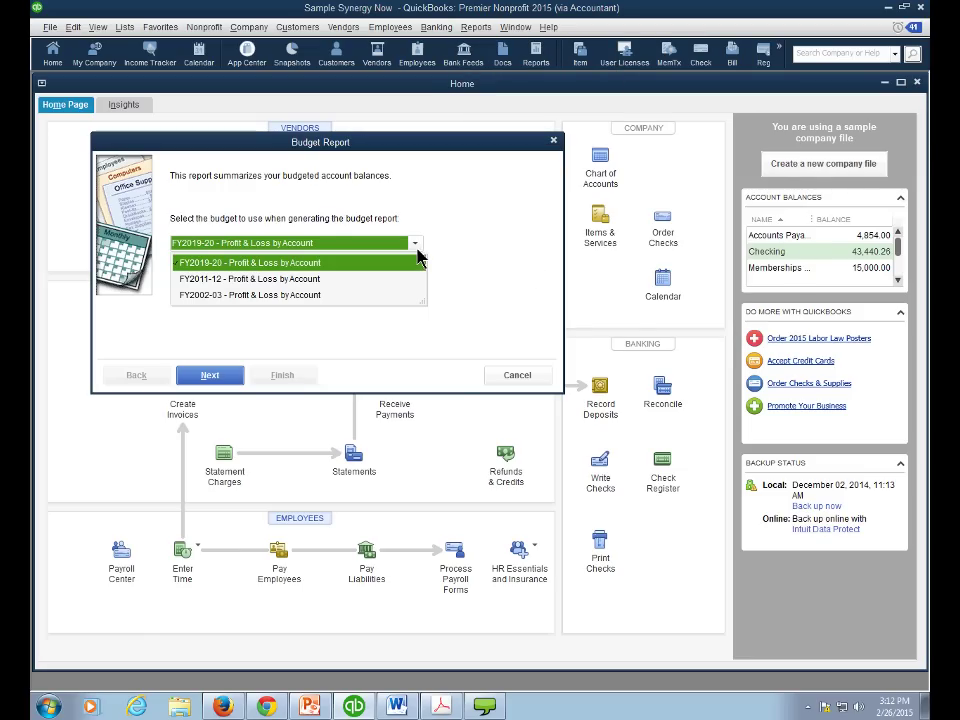
{"action": "left_click", "coordinate": [419, 258]}
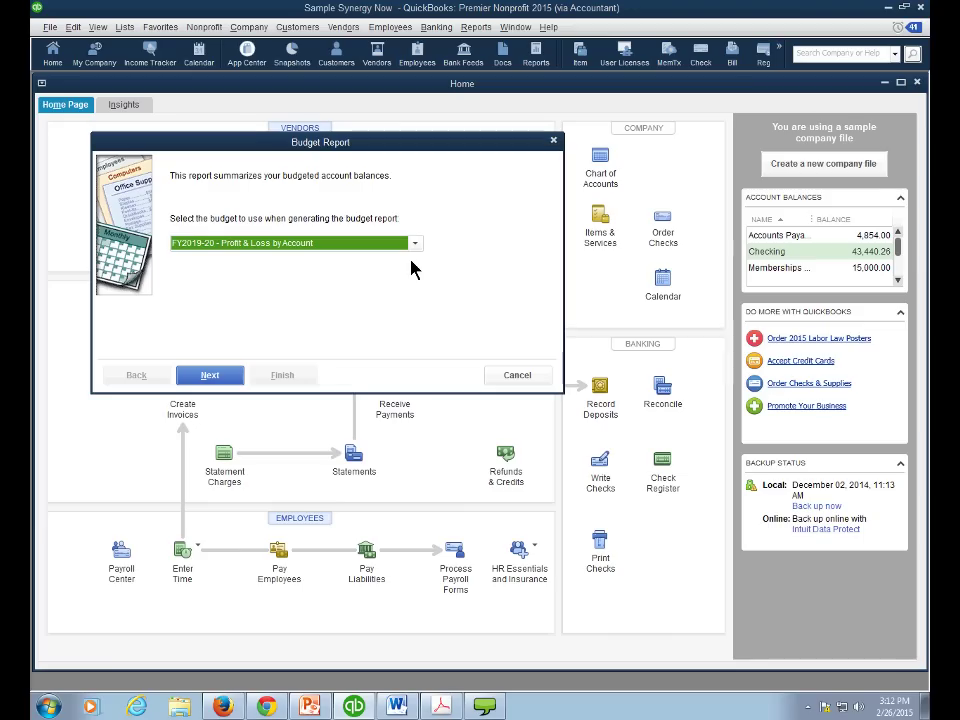
{"action": "left_click", "coordinate": [222, 379]}
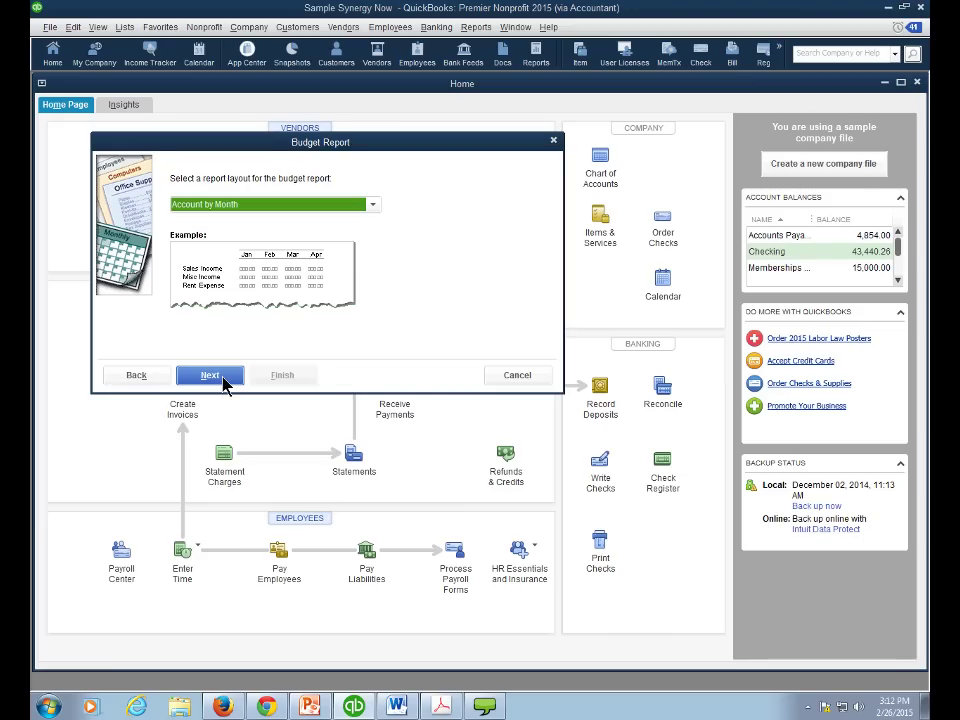
{"action": "left_click", "coordinate": [225, 381]}
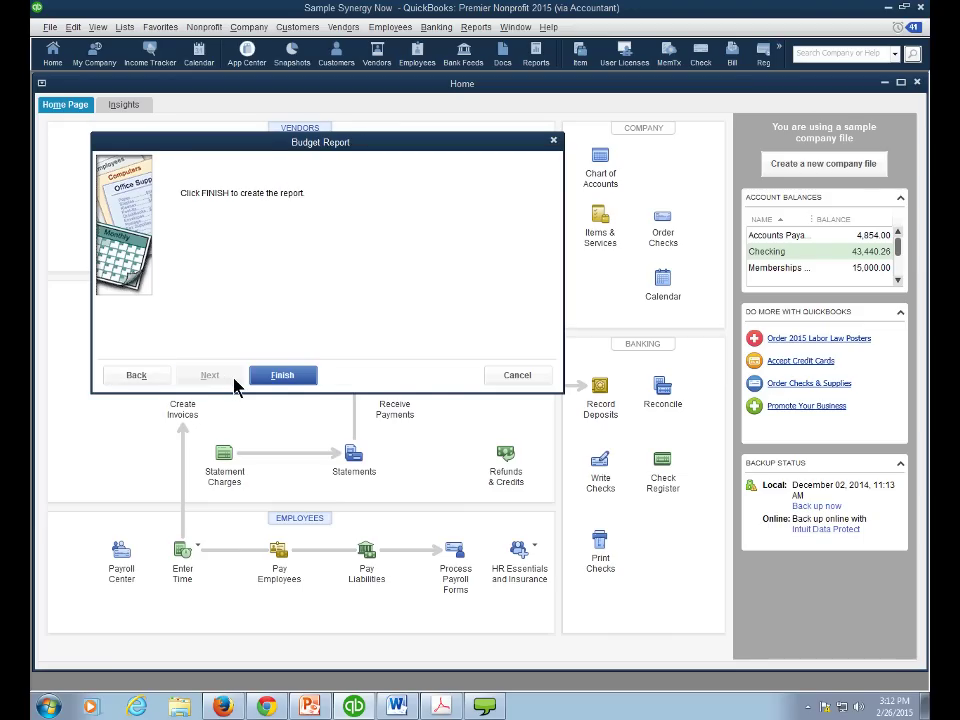
{"action": "left_click", "coordinate": [281, 380]}
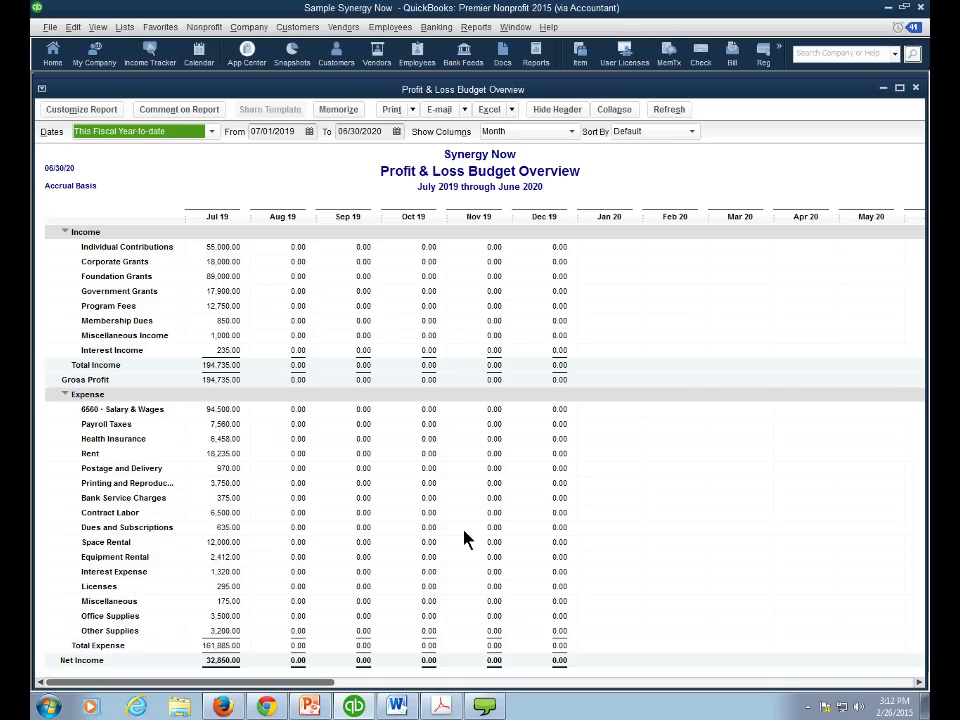
- Set the Budget Overview columns to Total only, then bring up the ReadyTalk sharing controls
{"action": "left_click", "coordinate": [571, 136]}
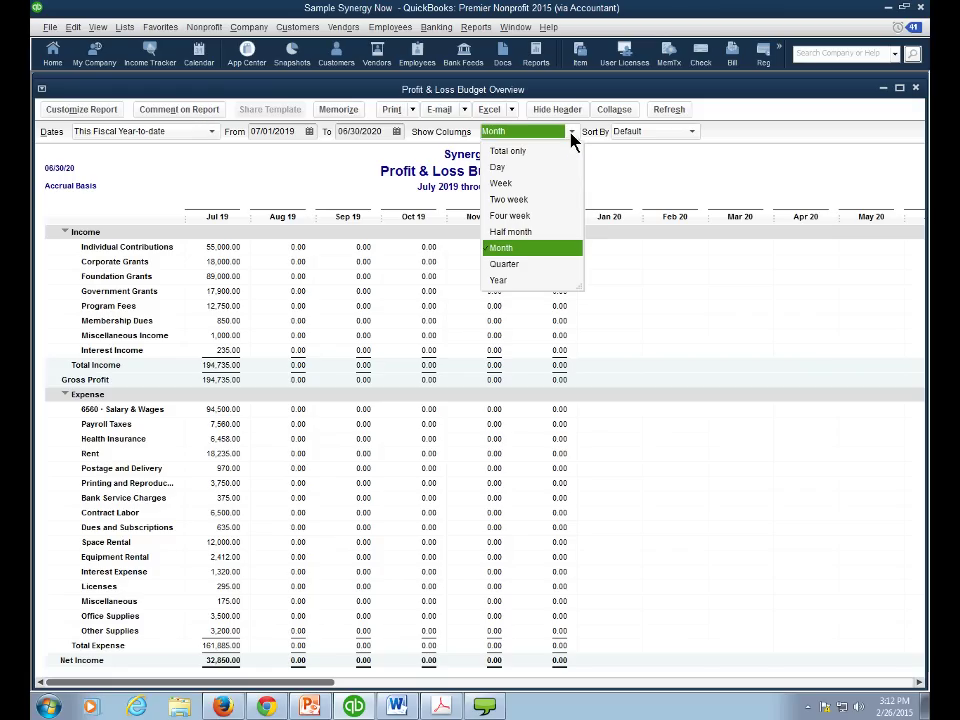
{"action": "left_click", "coordinate": [520, 153]}
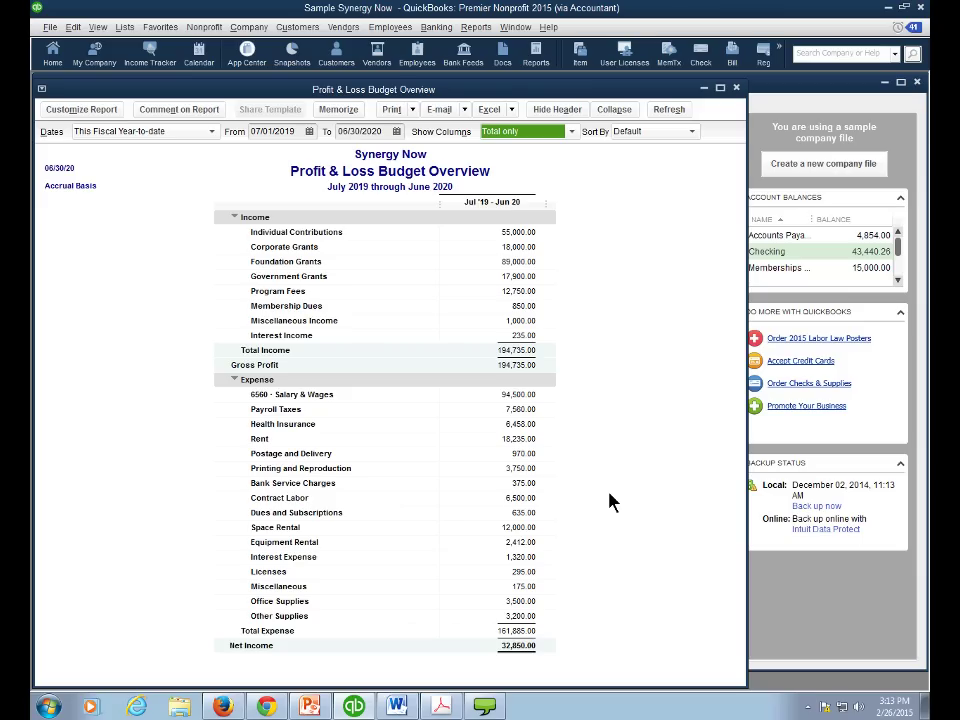
{"action": "mouse_move", "coordinate": [490, 706]}
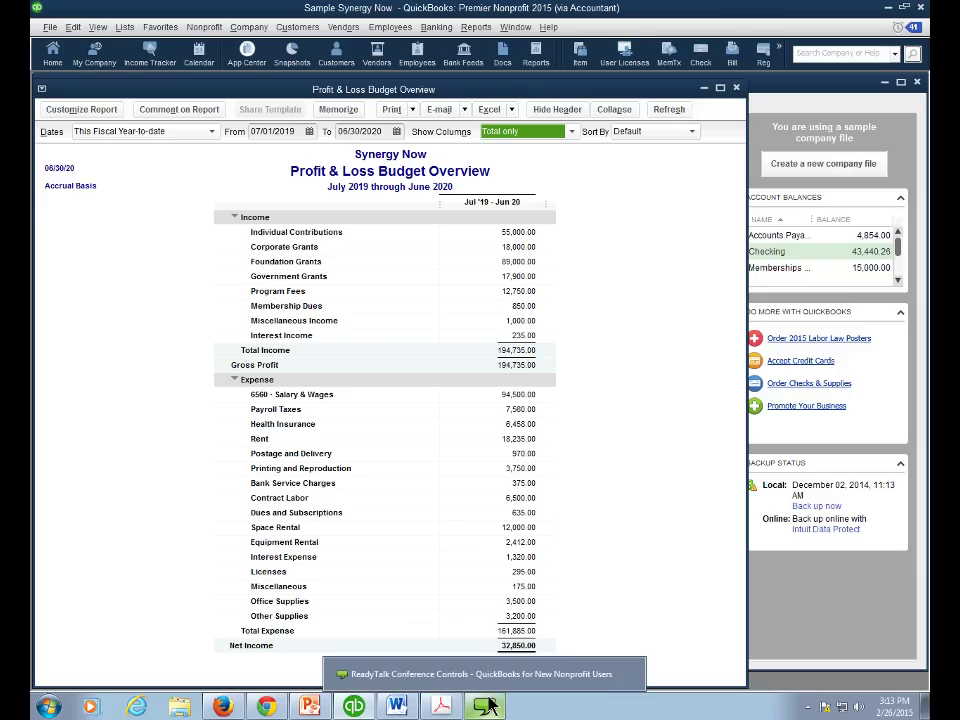
{"action": "left_click", "coordinate": [490, 706]}
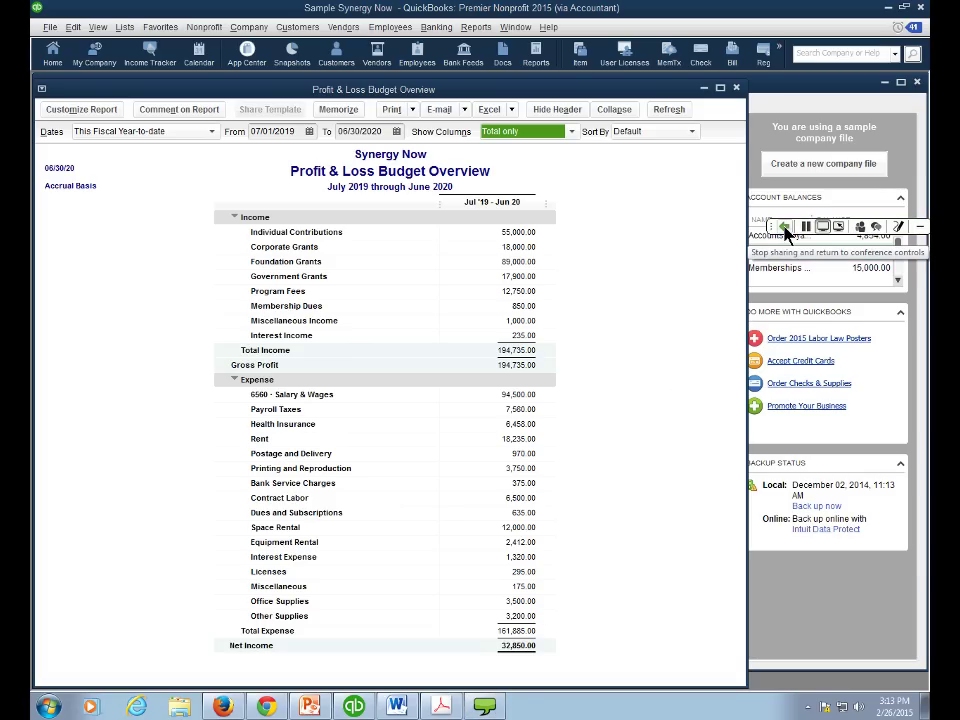
- Stop sharing QuickBooks and advance the slideshow to the QuickTips E-Newsletter opt-in slide
{"action": "left_click", "coordinate": [786, 230]}
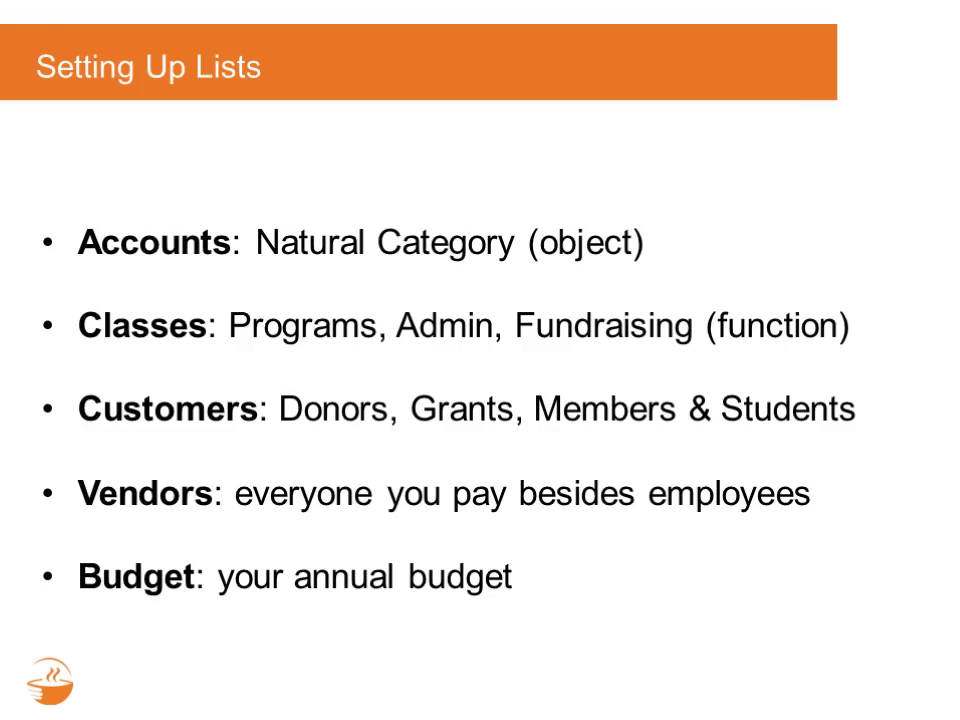
{"action": "key", "text": "Right"}
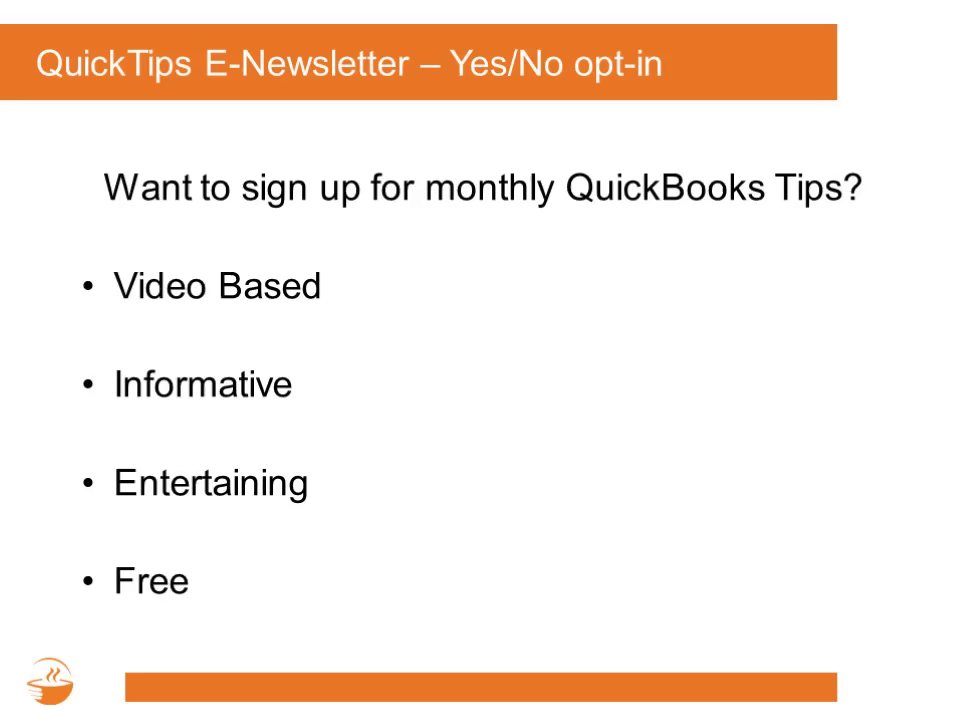
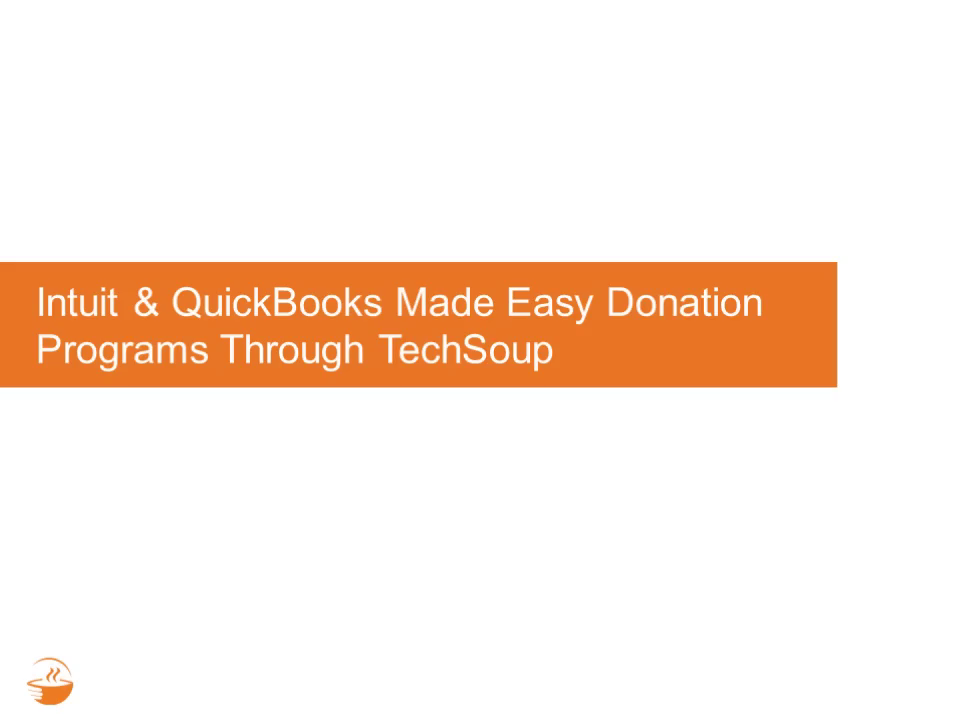
- Advance from the title slide to the Intuit Donation Program slide (techsoup.org/intuit)
{"action": "key", "text": "Right"}
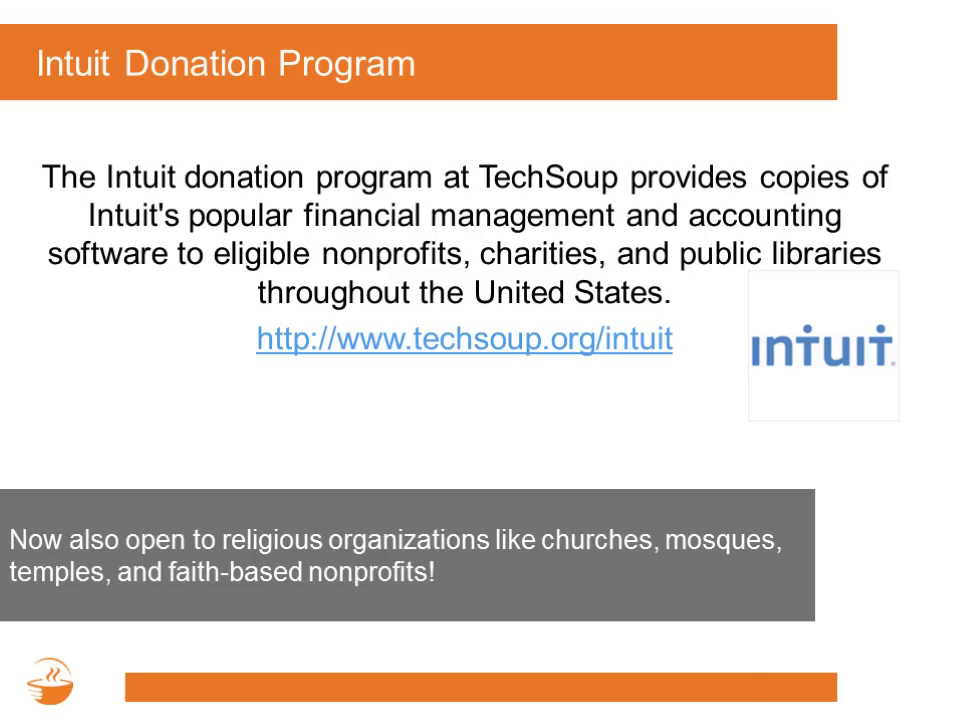
- Show the QuickBooks 2015 admin-fee slide with the arrow on the 1 User License item
{"action": "key", "text": "Right"}
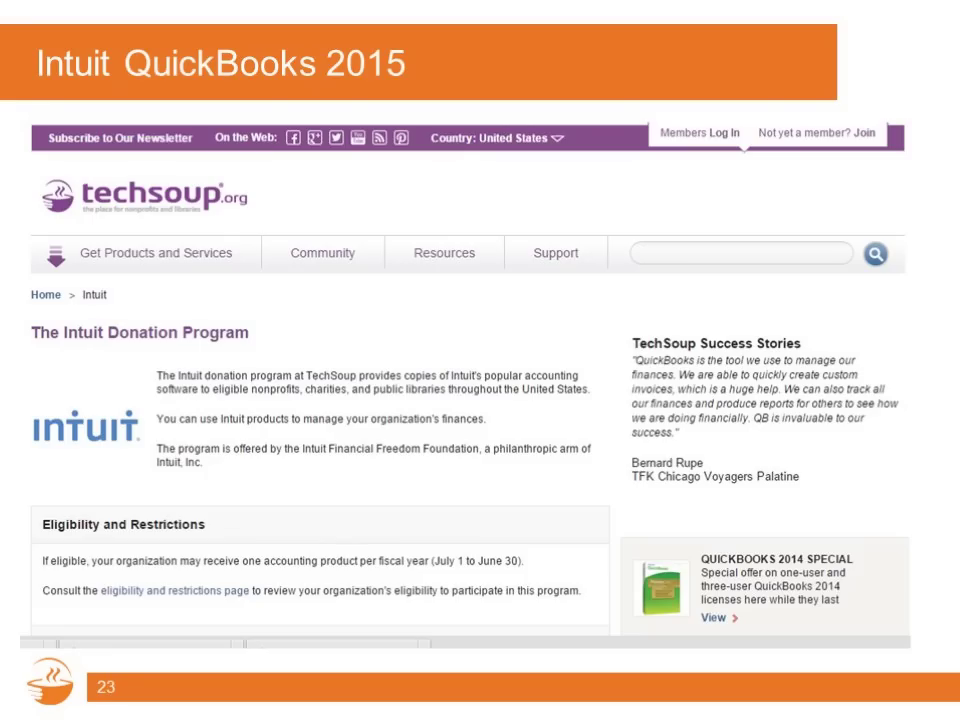
{"action": "key", "text": "Right"}
{"action": "key", "text": "Right"}
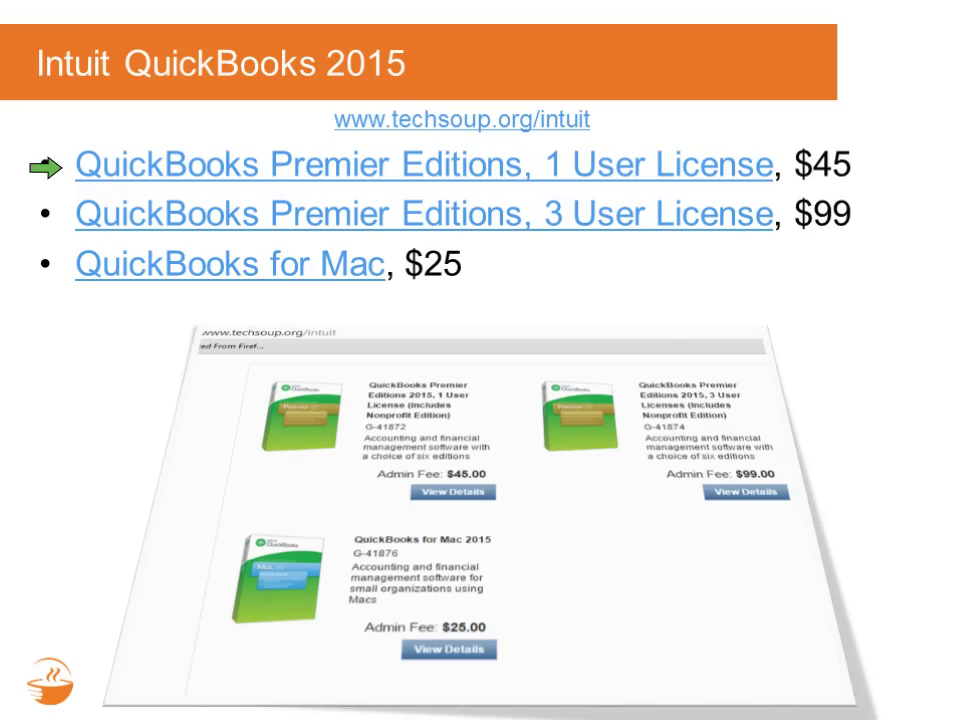
- Walk the arrow past the 3 User License and Mac products, then reach QuickBooks Made Easy
{"action": "key", "text": "Right"}
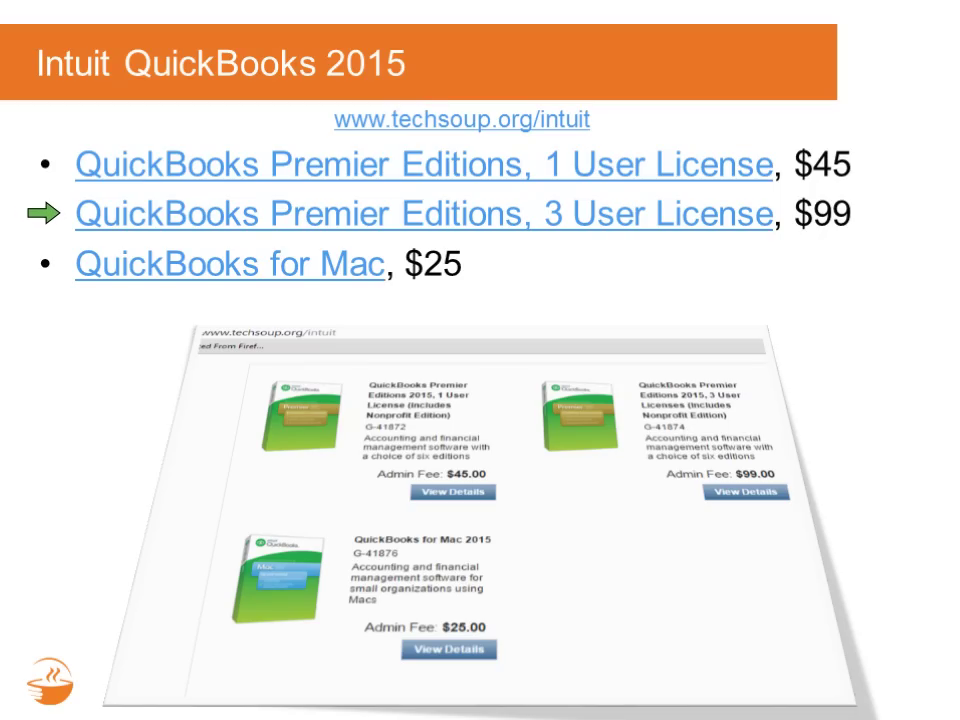
{"action": "key", "text": "Right"}
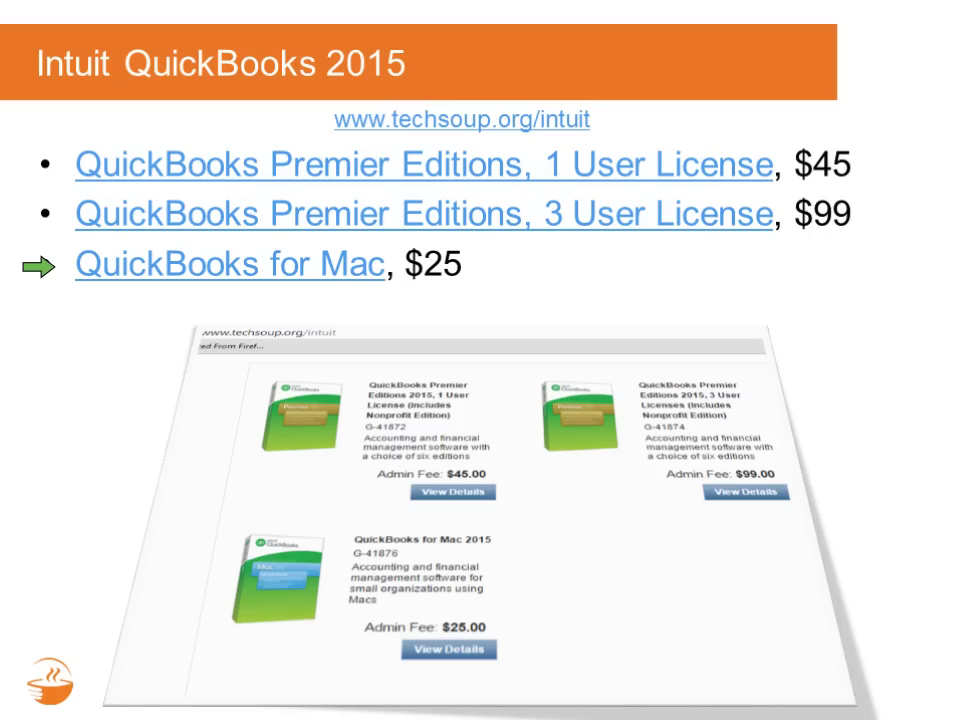
{"action": "key", "text": "Right"}
{"action": "key", "text": "Right"}
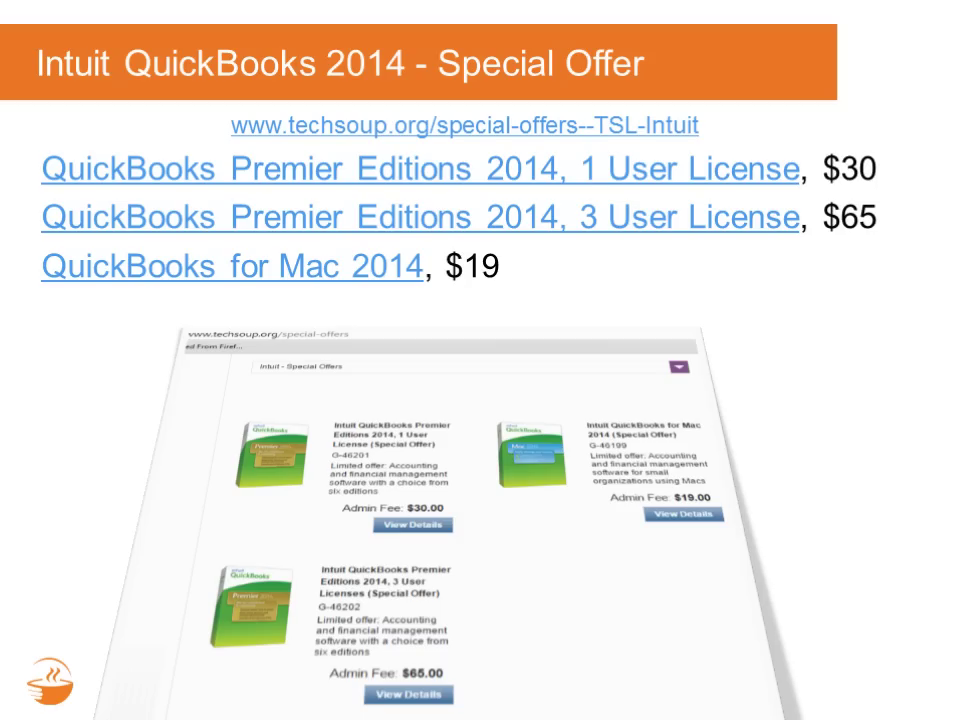
{"action": "key", "text": "Right"}
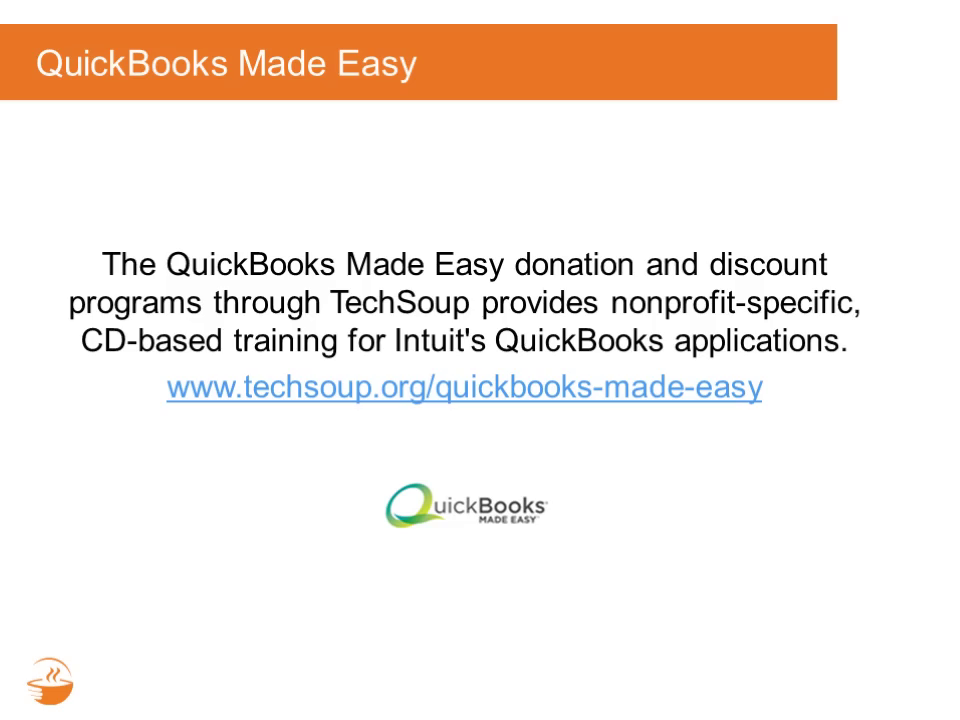